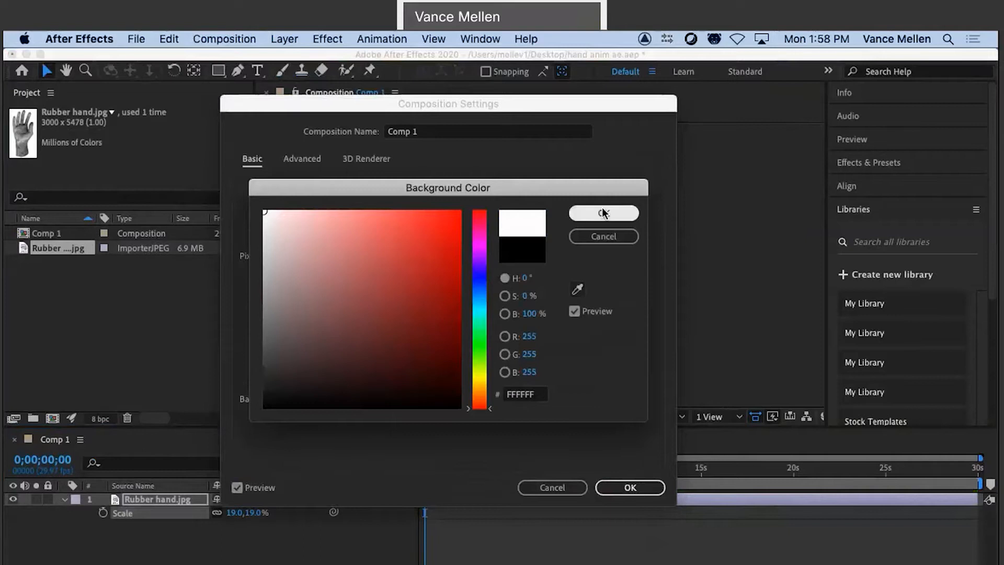
- Apply white (FFFFFF) as the background color of Comp 1
left_click(645, 485)
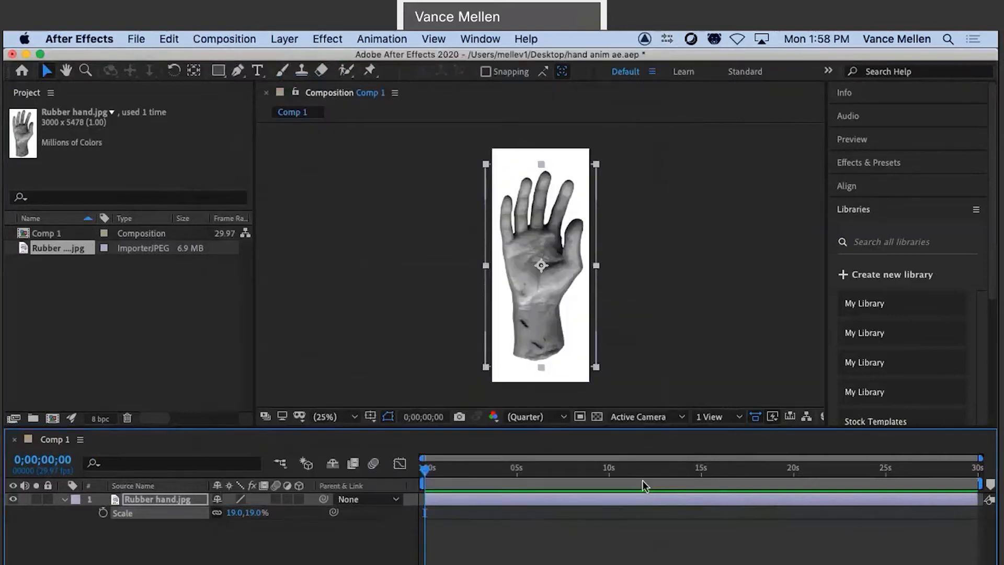
- Duplicate the Rubber hand.jpg layer in Comp 1 and select the upper copy
left_click(325, 416)
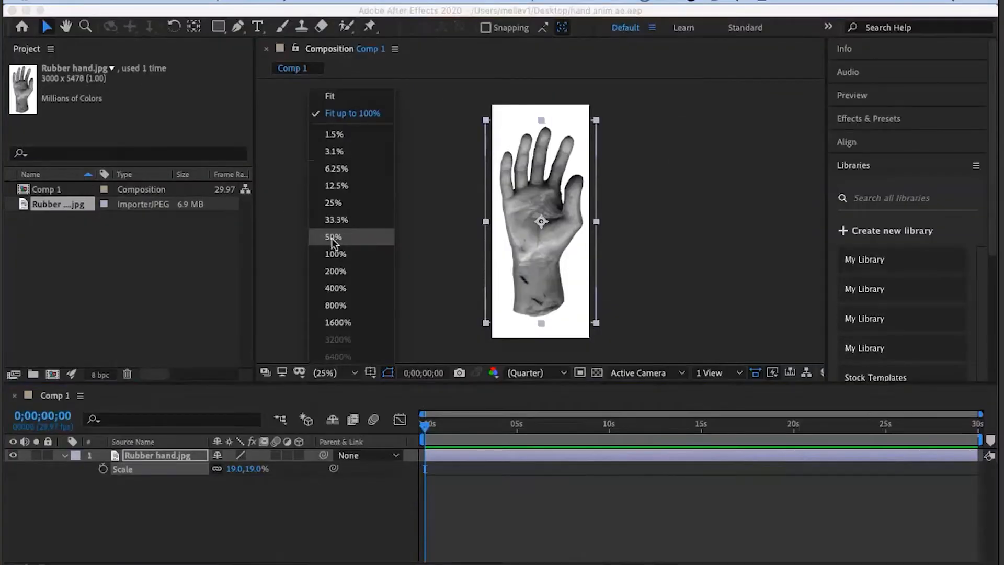
left_click(332, 237)
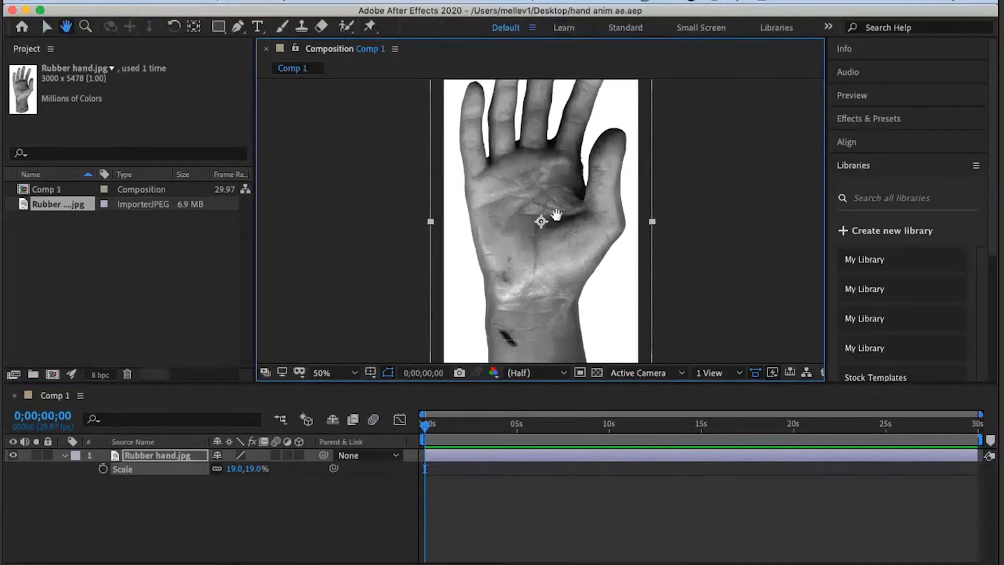
left_click_drag(544, 215, 541, 295)
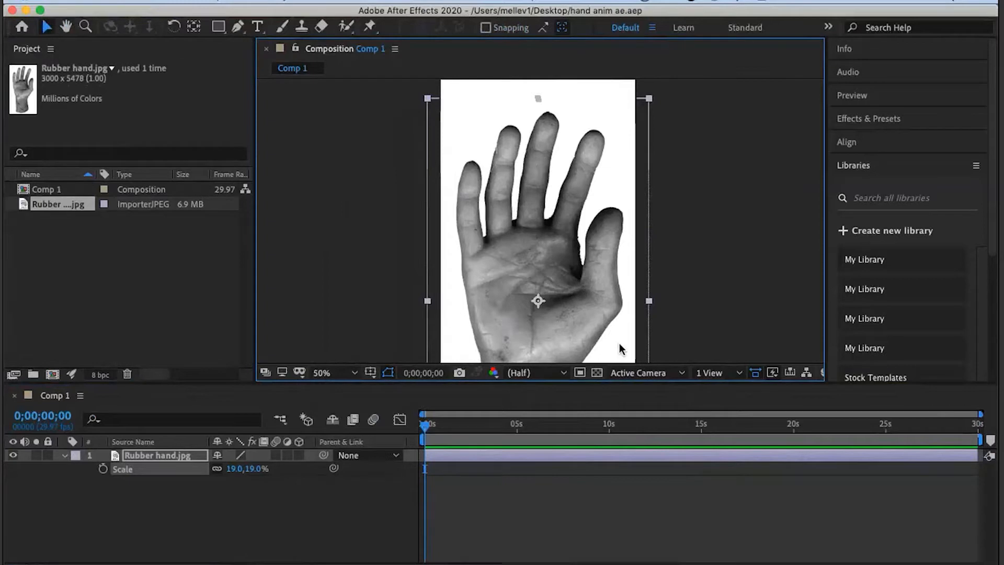
scroll(602, 335, "down", 2)
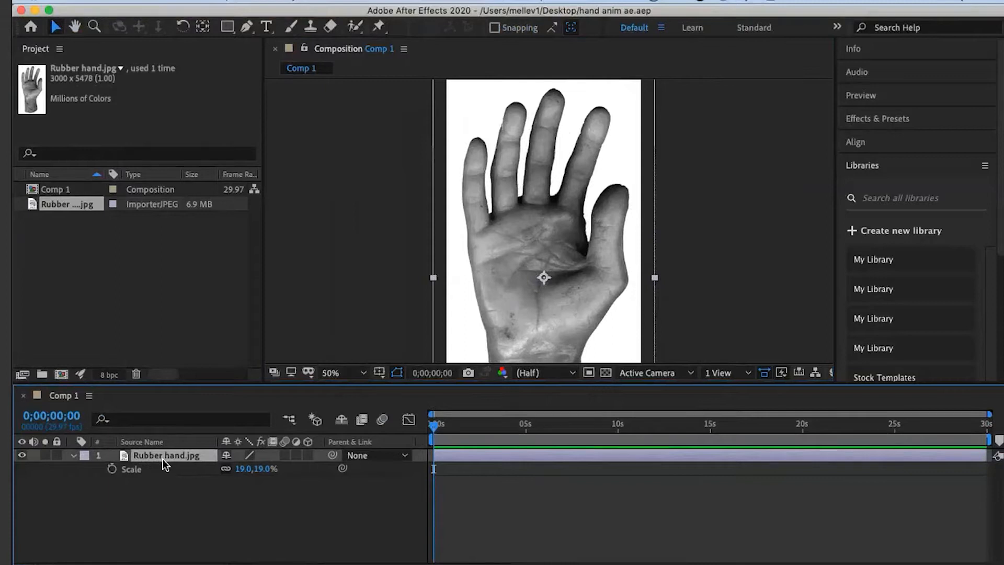
key("super+d")
left_click(163, 470)
left_click(167, 457)
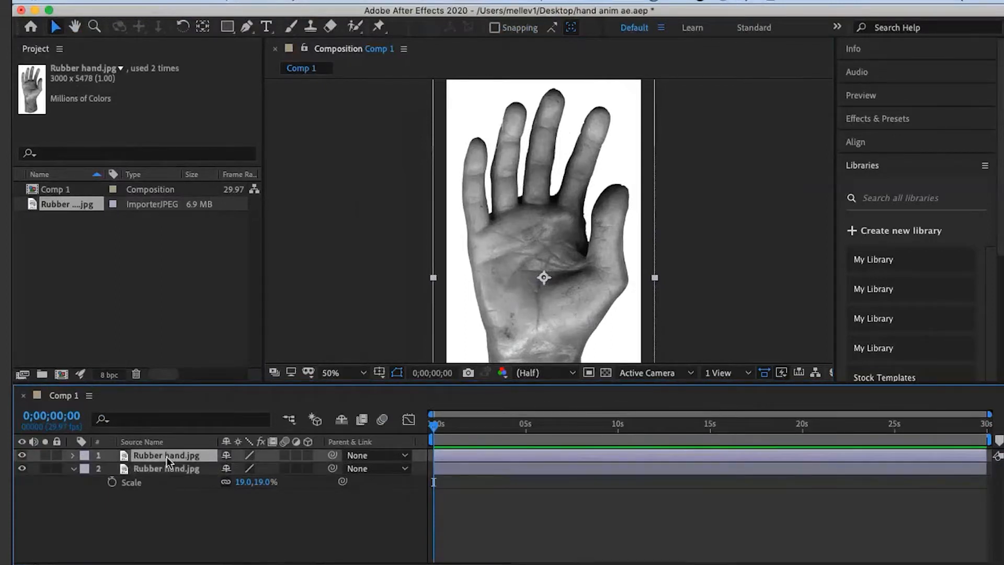
- Begin a Pen mask on the upper hand copy, tracing from above the wrist along the thumb's outer edge and around its tip
left_click(246, 27)
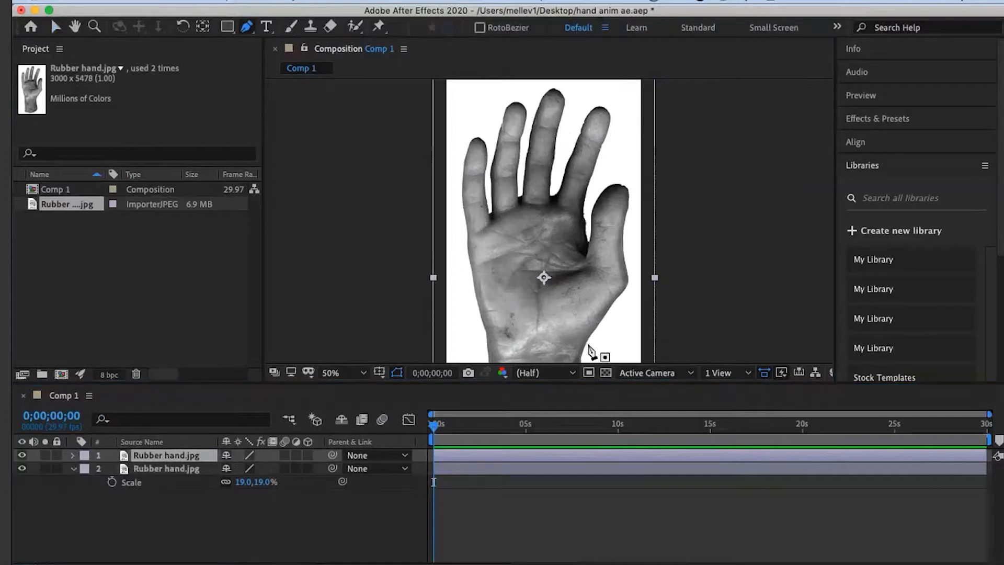
left_click(587, 344)
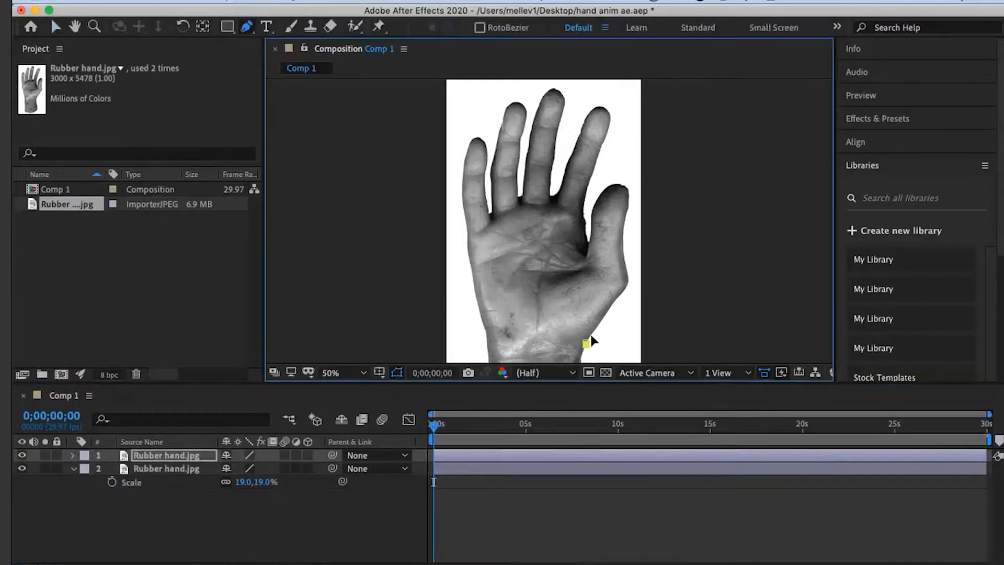
left_click(610, 308)
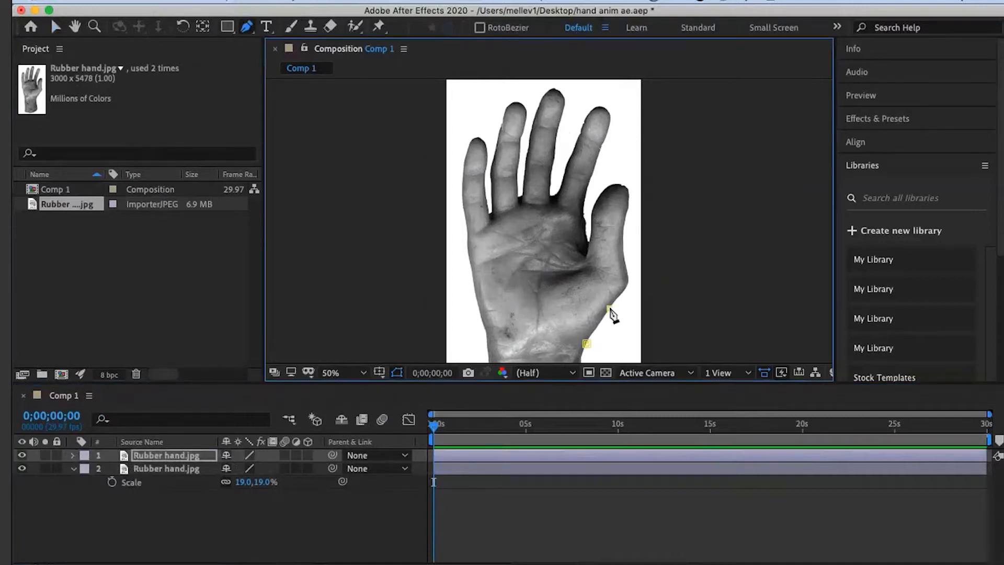
left_click(627, 287)
left_click(626, 267)
left_click(625, 219)
left_click_drag(630, 210, 628, 184)
left_click_drag(617, 182, 605, 183)
left_click(598, 192)
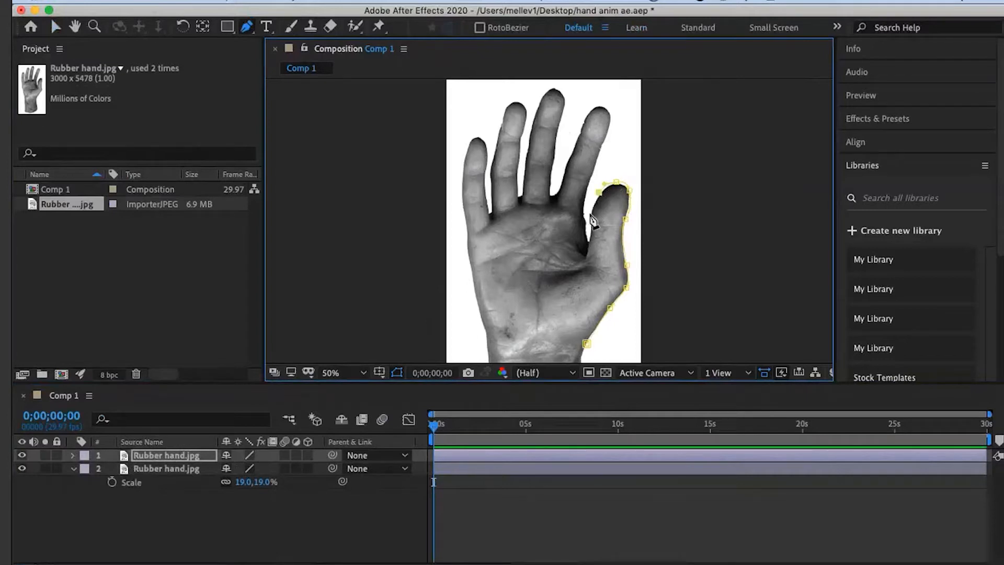
- Continue the mask down the thumb's inner edge and through the palm, close it at its starting point, and deselect the layer
left_click(591, 214)
left_click_drag(586, 257, 581, 266)
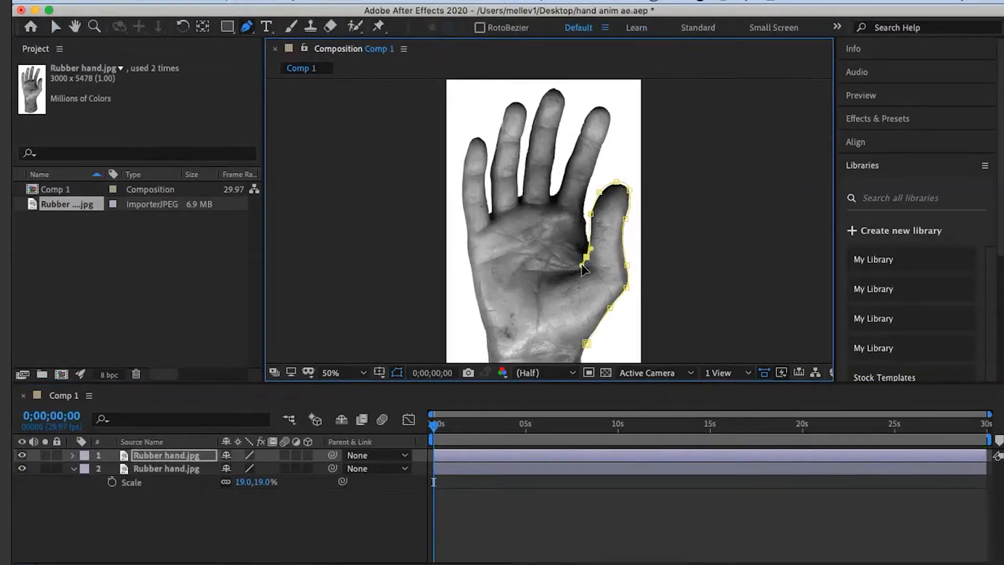
left_click(556, 272)
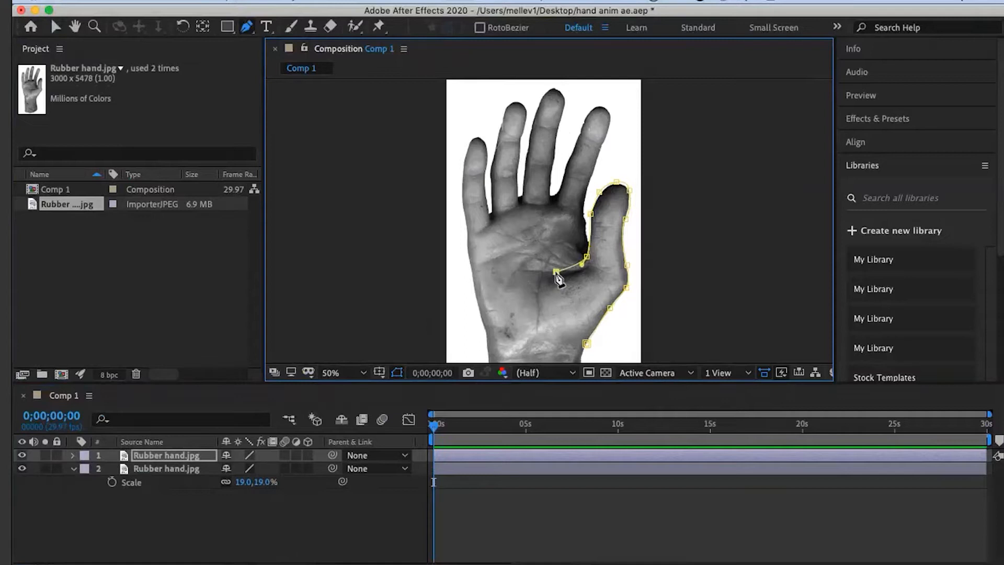
left_click(540, 280)
left_click(539, 314)
left_click_drag(550, 324, 580, 343)
left_click(587, 343)
left_click(118, 518)
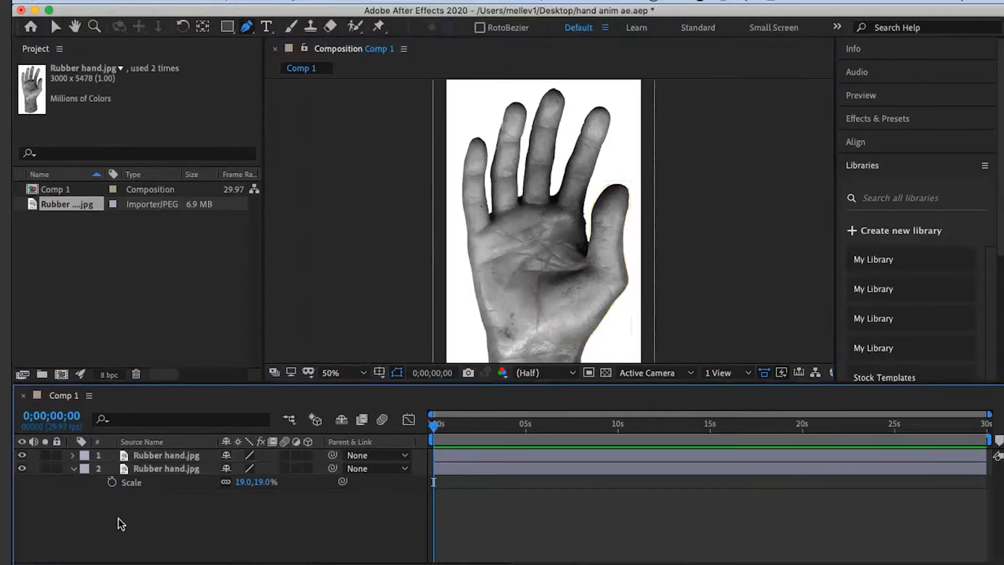
- Select the masked upper layer and hide the original Rubber hand.jpg layer beneath it
left_click(143, 459)
left_click(22, 469)
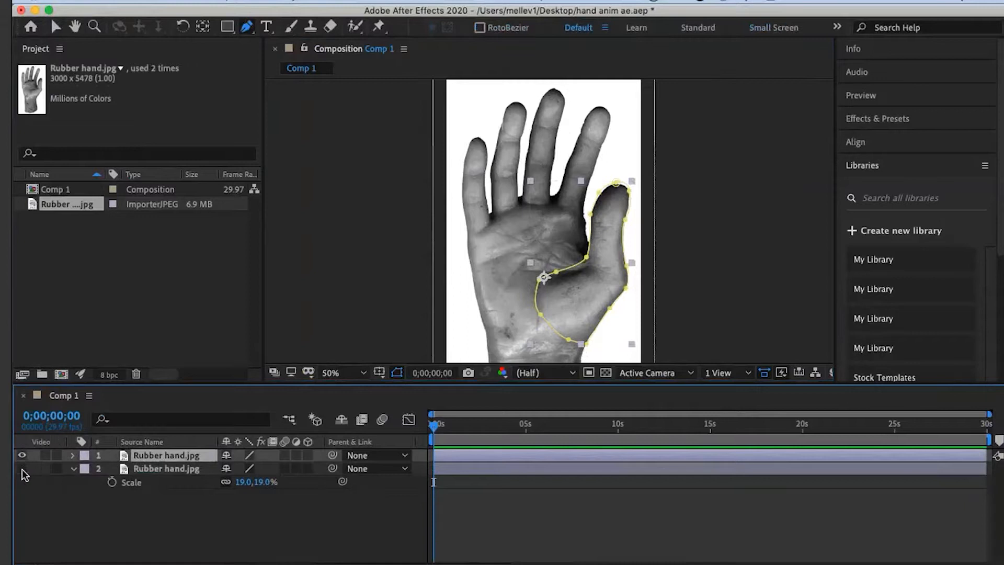
left_click(22, 469)
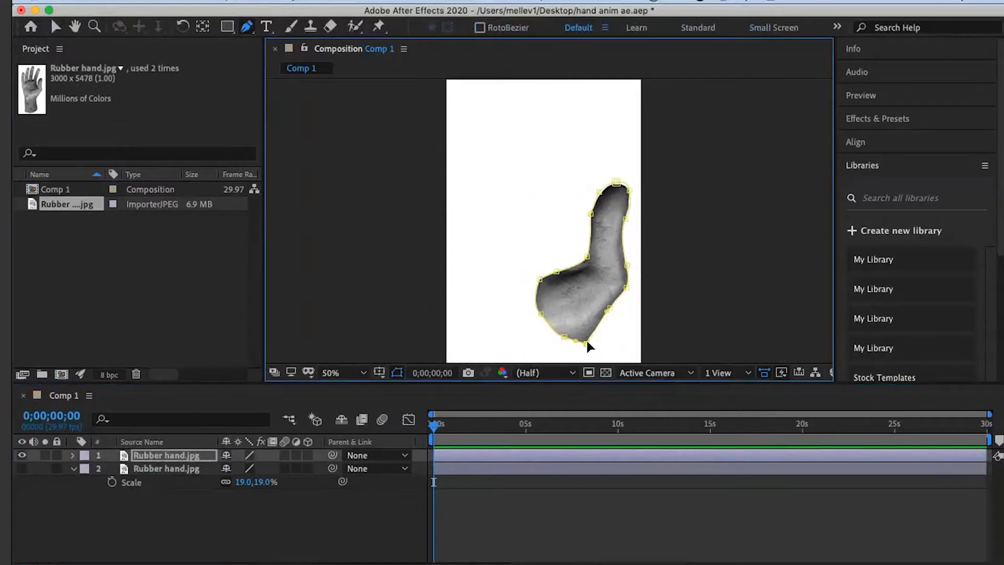
- Refine the mask points around the base of the thumb and save the project
left_click_drag(587, 343, 590, 339)
left_click_drag(588, 341, 584, 339)
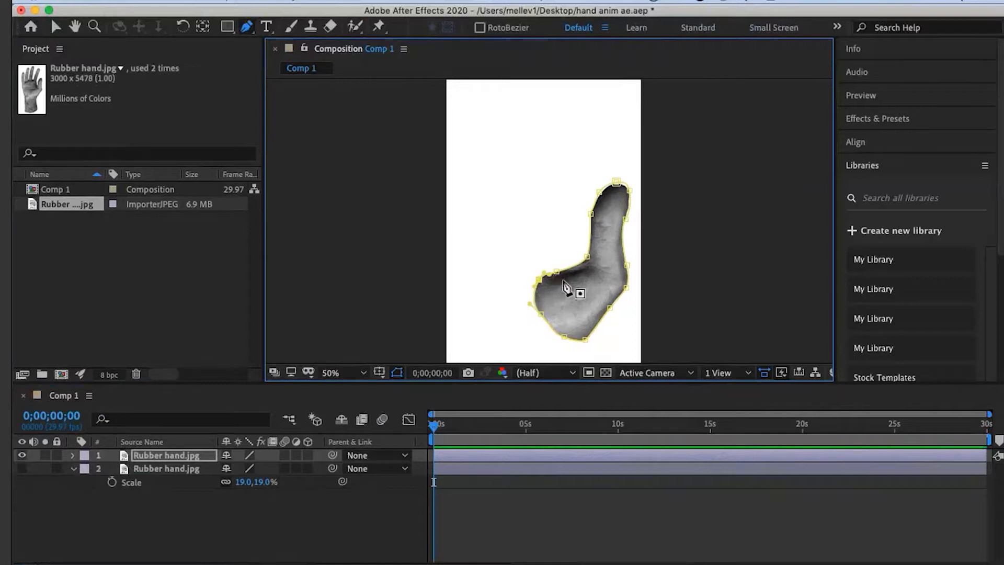
key("super+s")
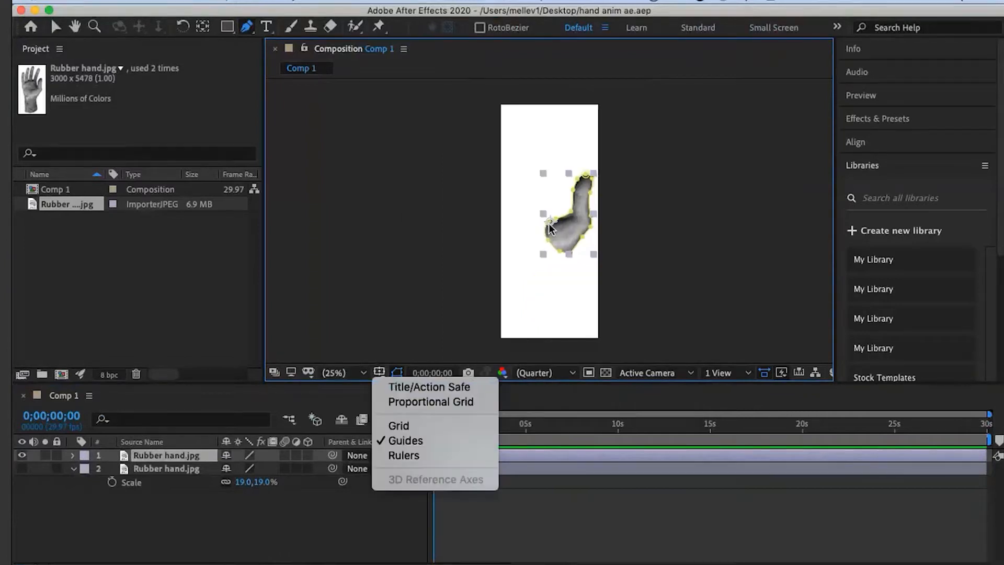
- Move the masked thumb layer's anchor point to the base of the thumb with the Pan Behind tool
left_click(548, 223)
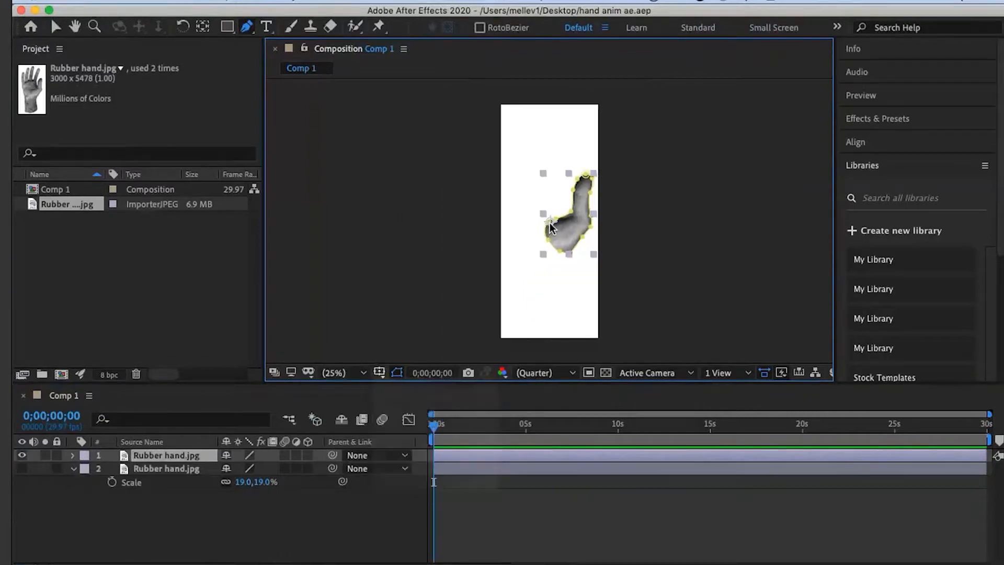
left_click(202, 27)
left_click_drag(549, 222, 565, 245)
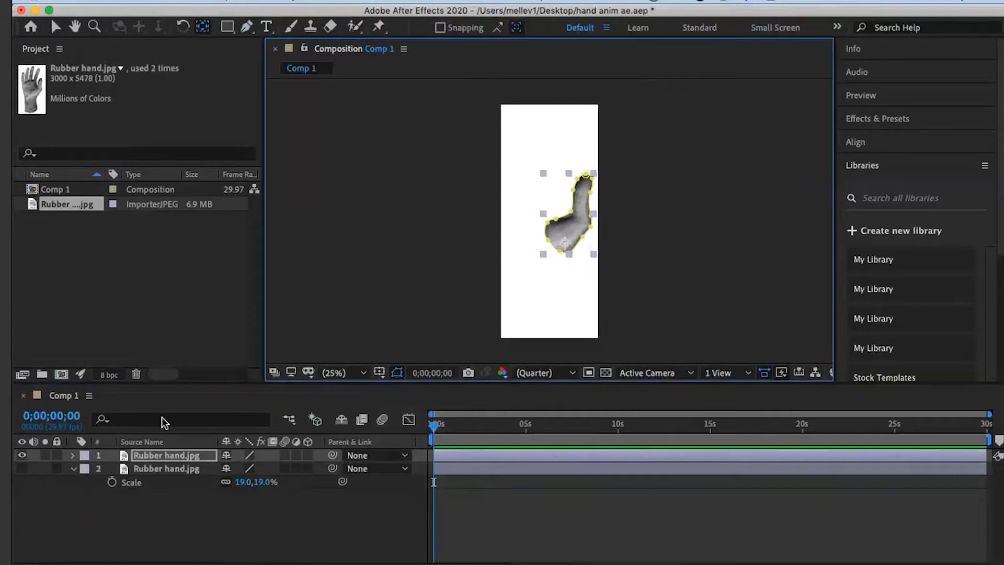
- Show the original hand layer again and set the masked thumb layer's rotation to 3°
key("r")
mouse_move(242, 468)
left_mouse_down()
mouse_move(224, 469)
mouse_move(235, 469)
left_mouse_up()
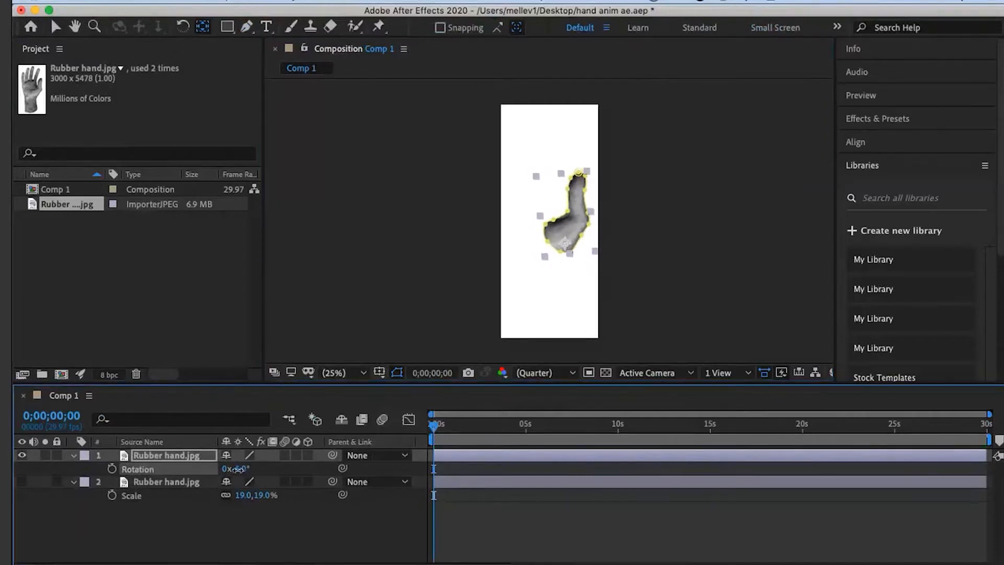
left_click(22, 482)
left_click_drag(238, 469, 234, 485)
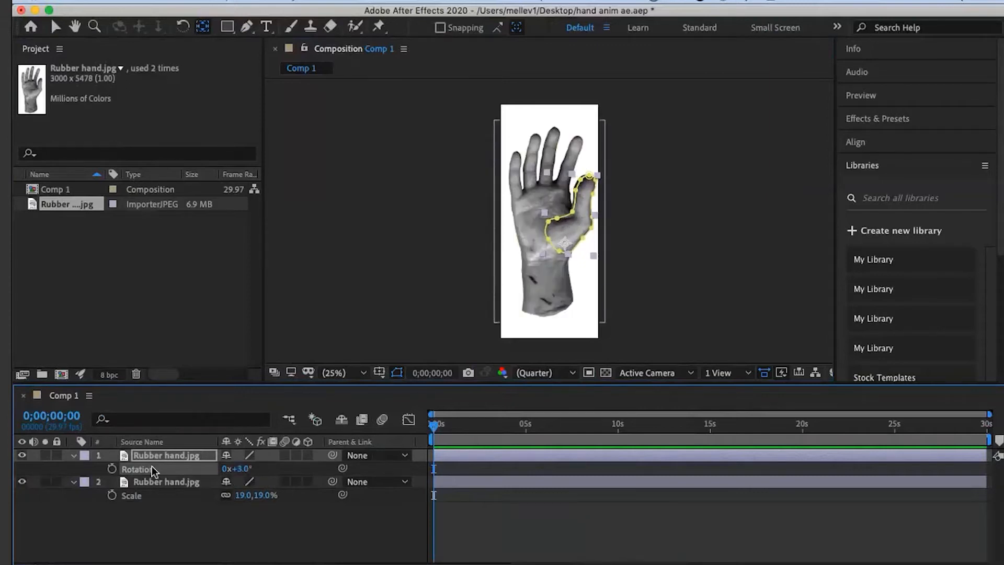
- Parent the masked thumb layer to the full Rubber hand.jpg layer
left_click(123, 456)
left_click(123, 481)
left_click(127, 459)
left_click(123, 482)
left_click(103, 458)
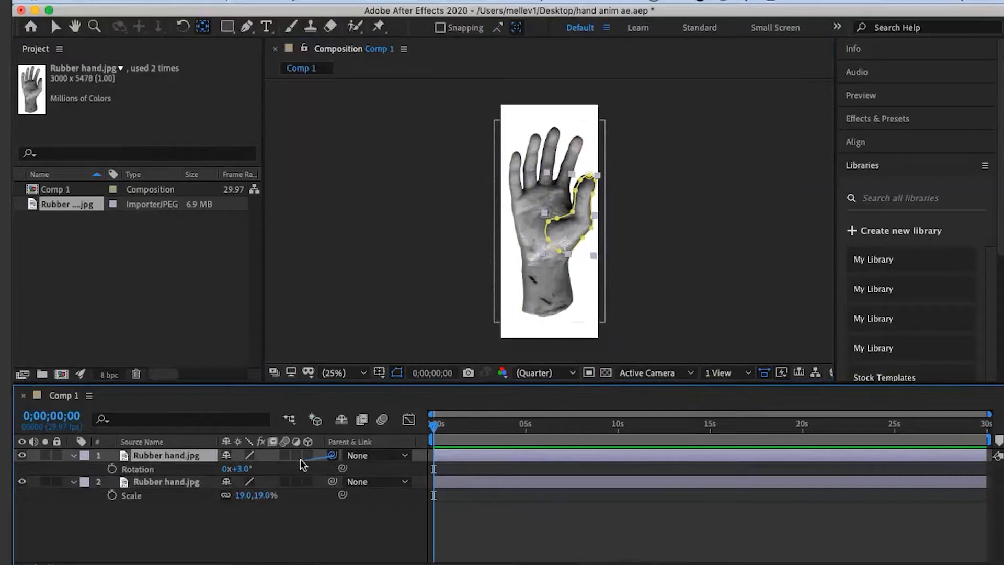
left_click_drag(244, 454, 173, 482)
- Rename the masked upper layer as thumb
key("Return")
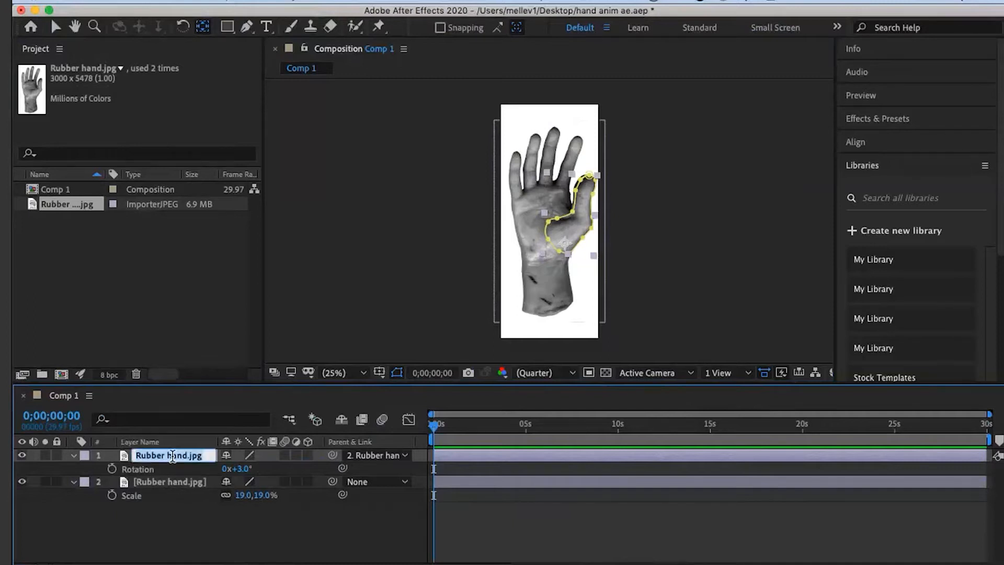
type("thumb")
key("Return")
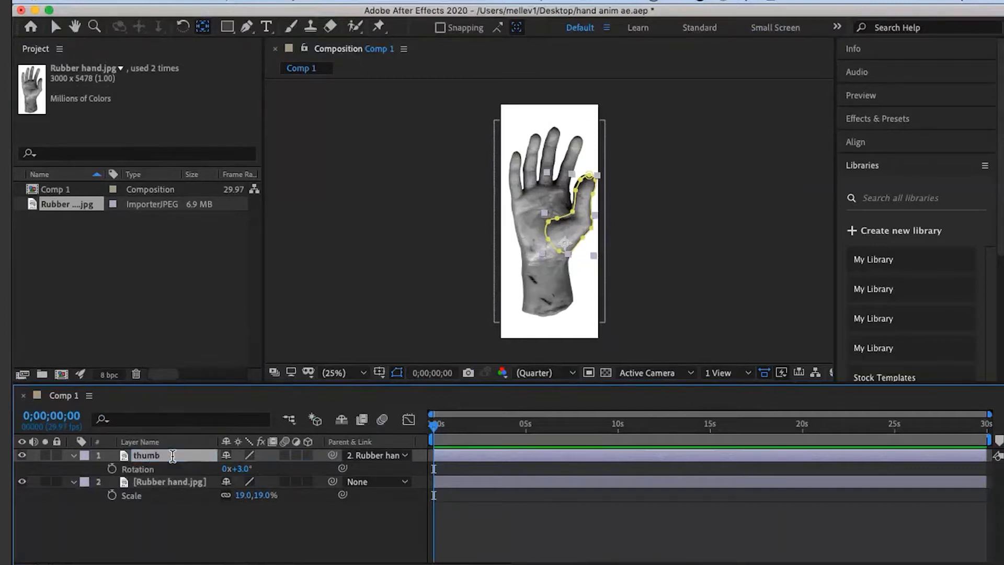
- Set the thumb layer's label color to Orange and save the project
left_click(84, 455)
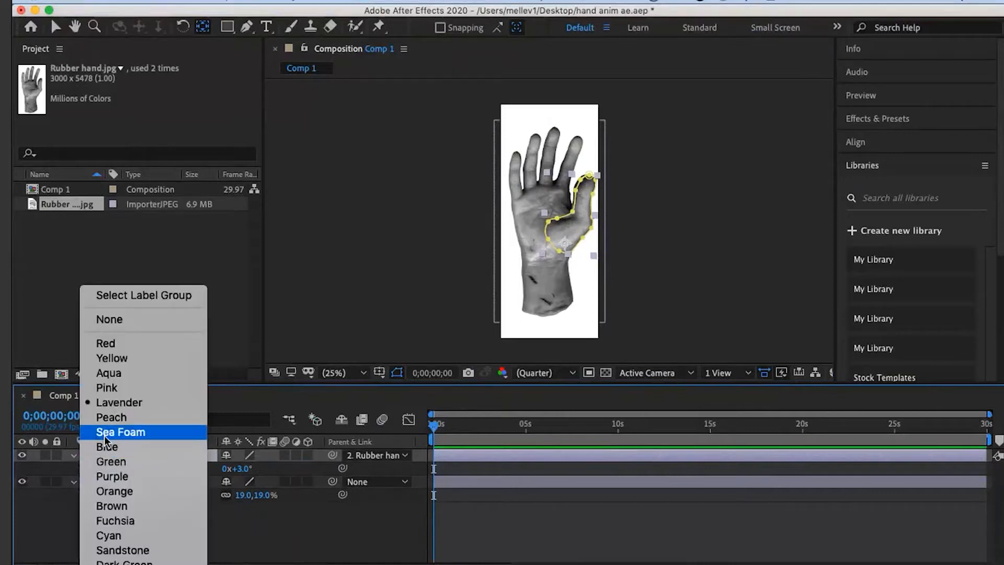
left_click(105, 435)
left_click(83, 457)
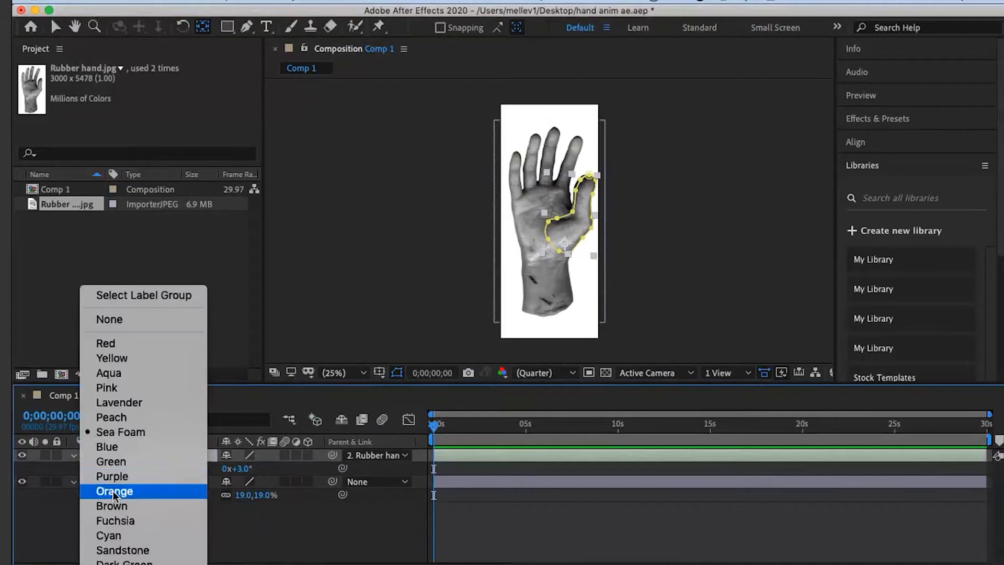
left_click(171, 497)
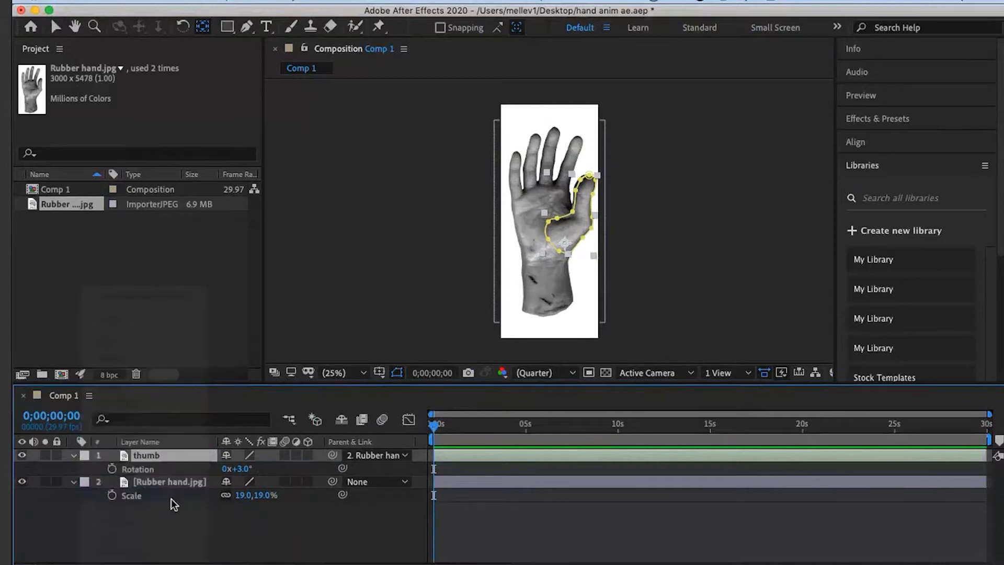
left_click(167, 5)
left_click(165, 128)
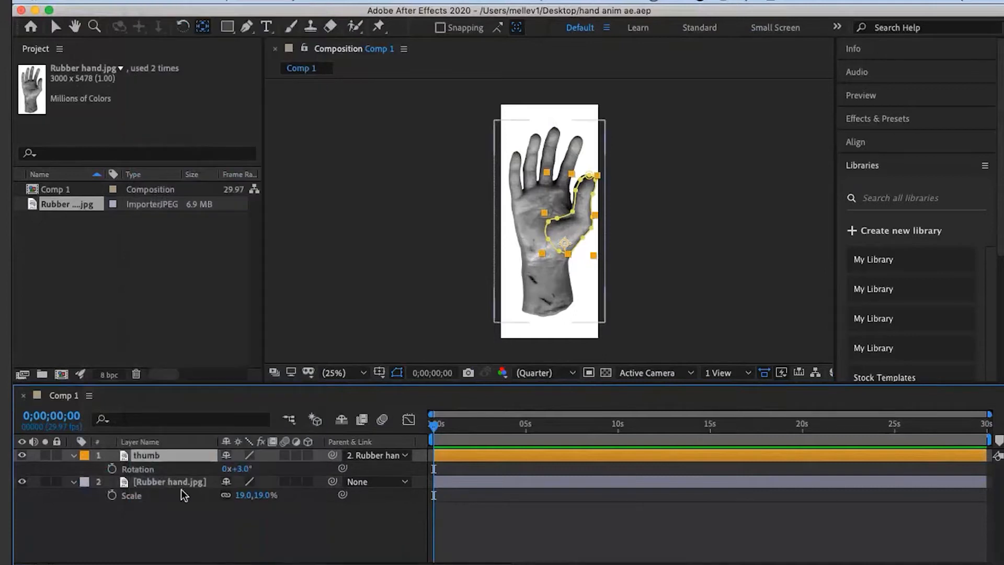
- Scale the parent Rubber hand.jpg layer to 14% and hide the thumb layer
left_click(157, 481)
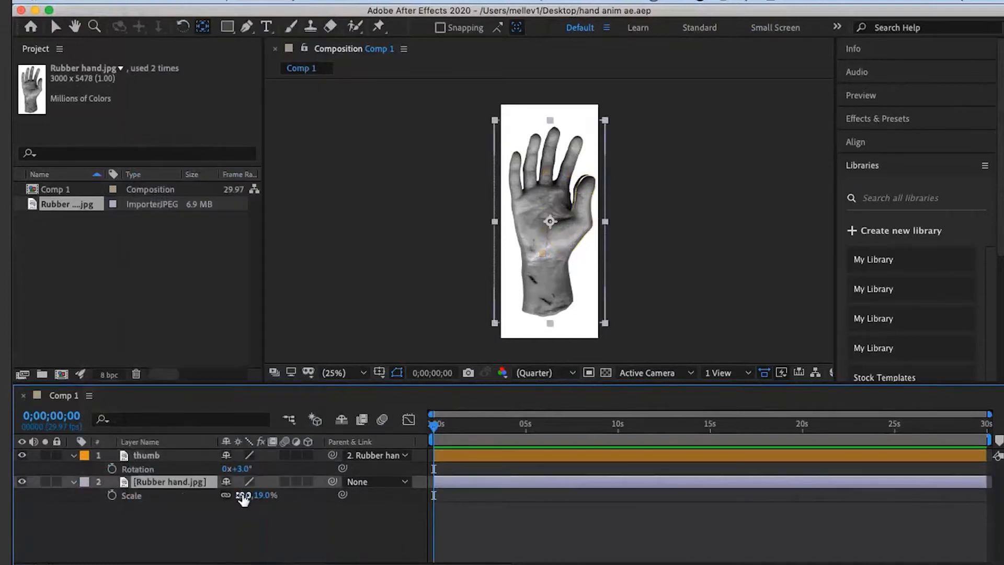
left_click_drag(242, 496, 240, 495)
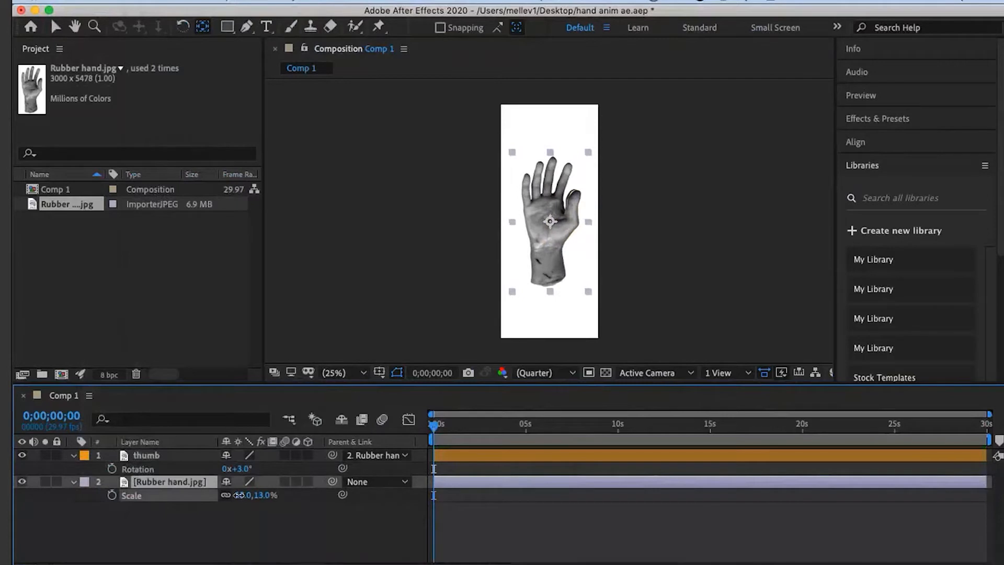
left_click(21, 456)
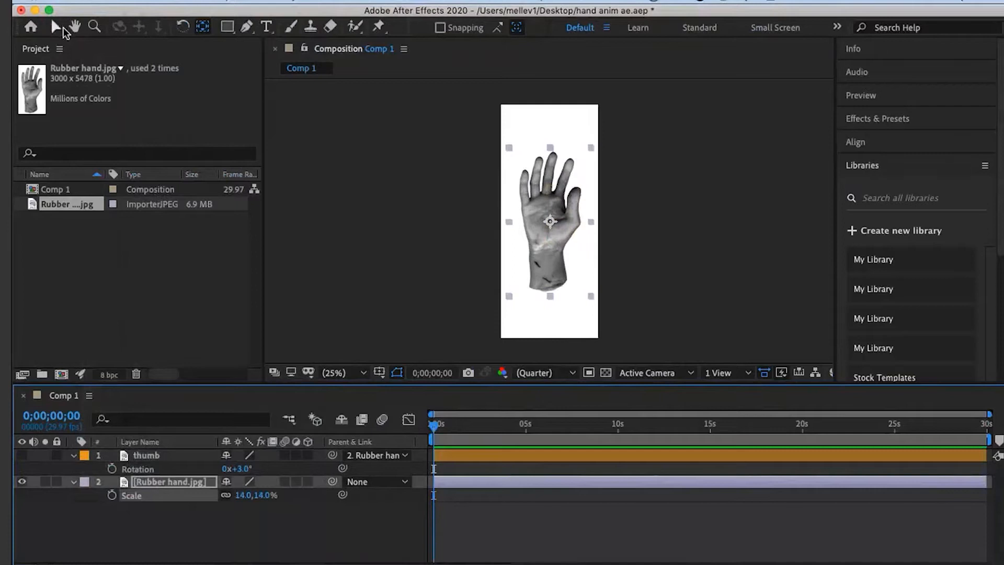
- Draw a closed straight-edged Pen mask around the thumb on the Rubber hand.jpg layer
key("g")
left_click(566, 203)
left_click(567, 213)
left_click(563, 218)
left_click(558, 229)
left_click(557, 247)
left_click(576, 249)
left_click(586, 211)
left_click(584, 183)
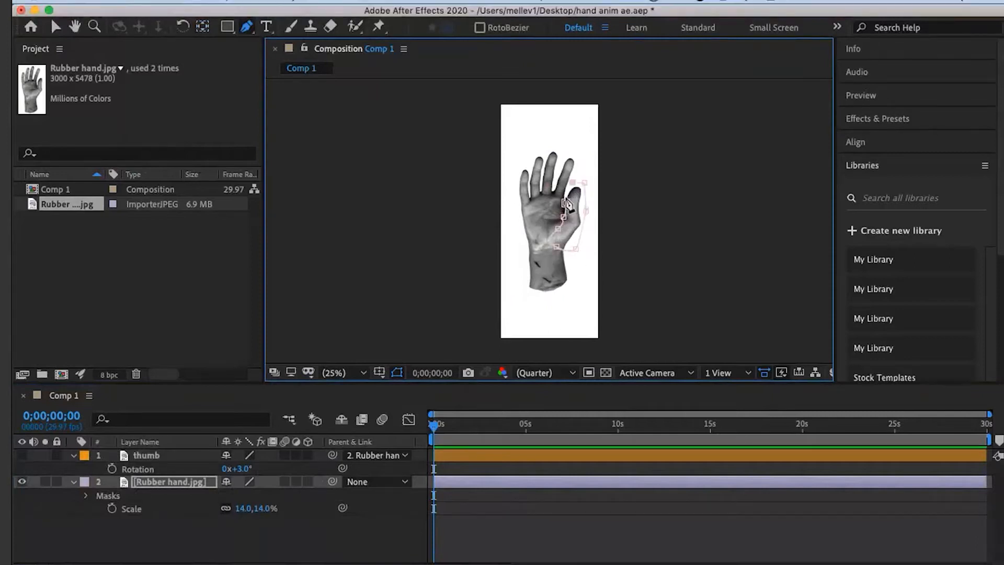
left_click(566, 203)
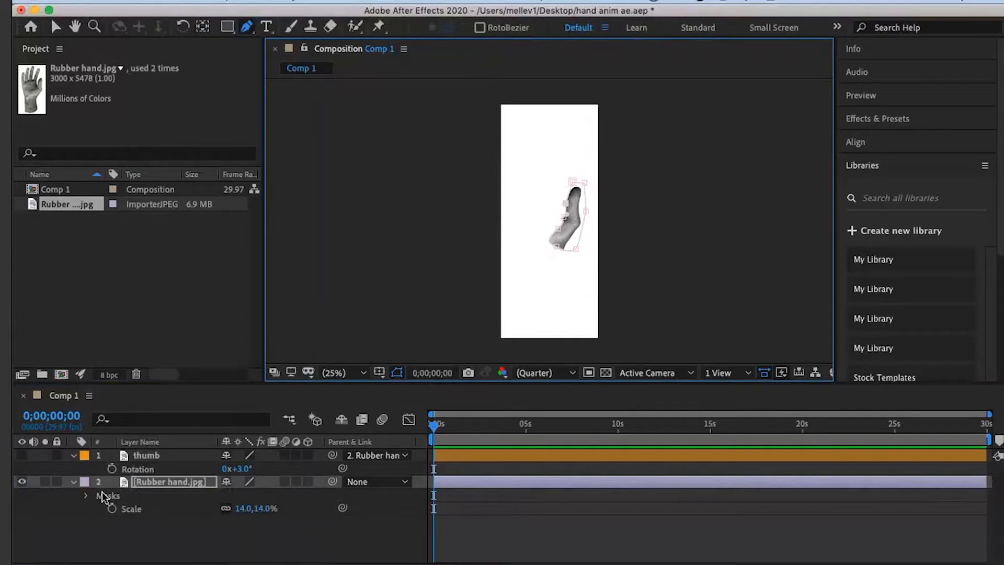
- Set the mode of Mask 1 on the Rubber hand.jpg layer to Subtract
left_click(121, 481)
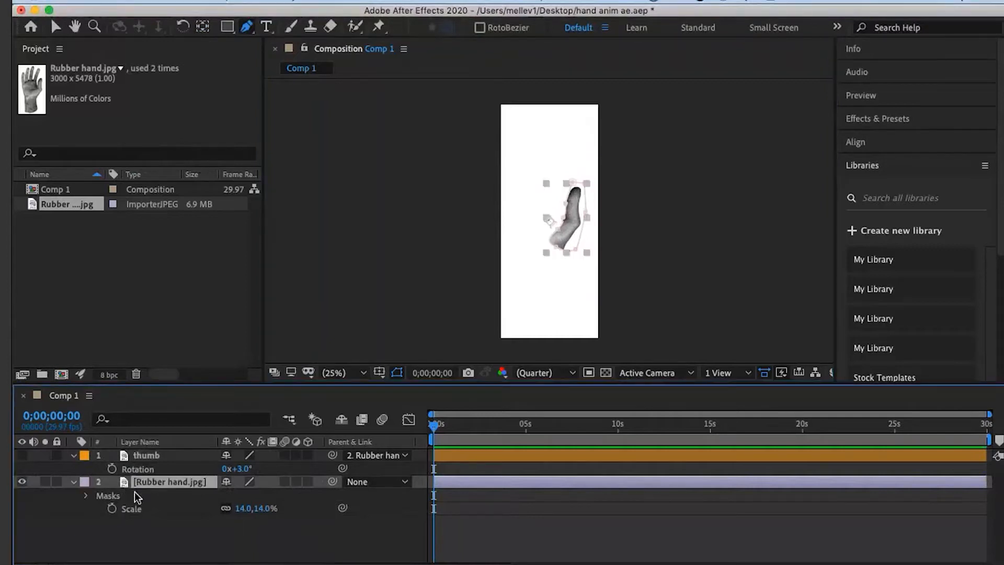
key("m")
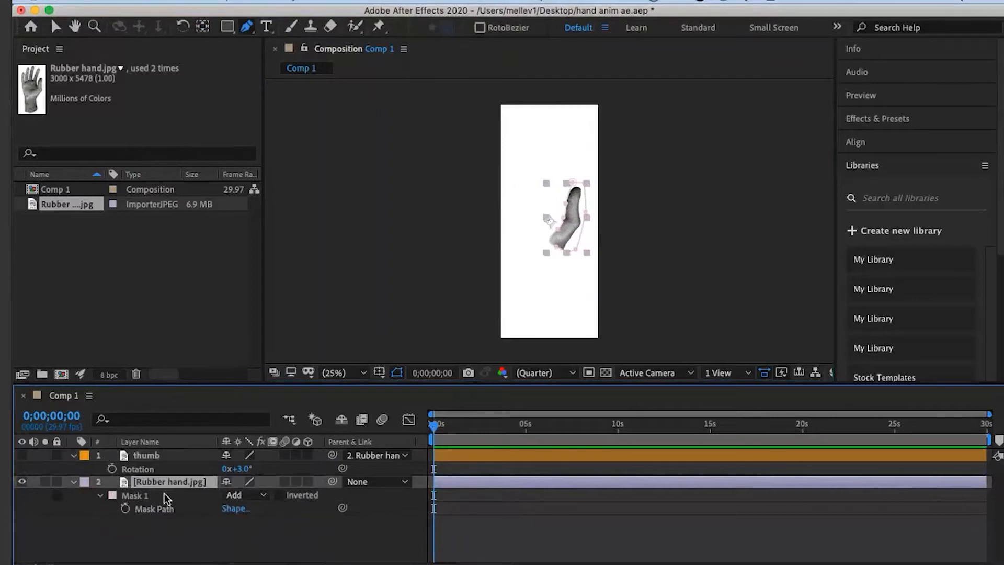
left_click(261, 496)
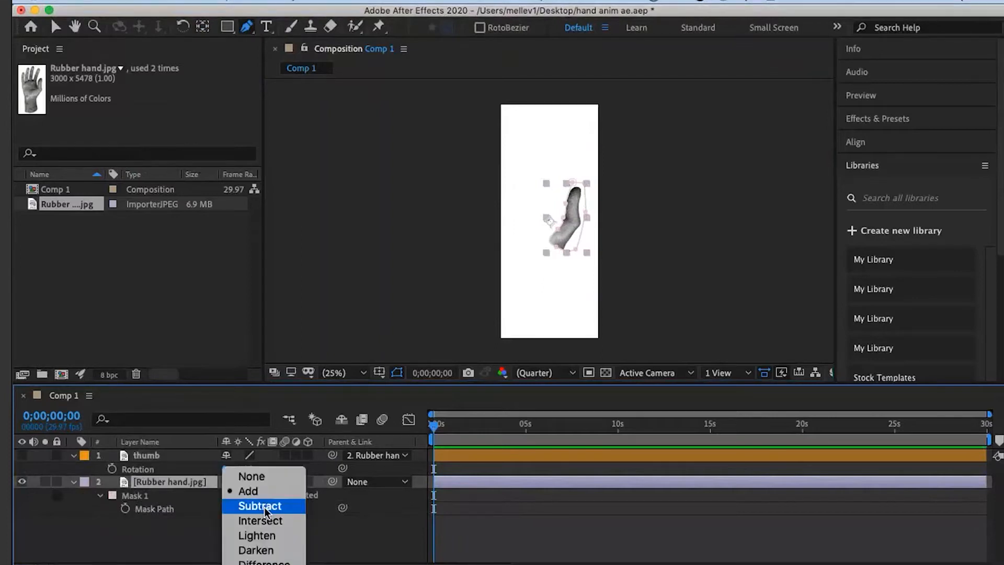
left_click(265, 506)
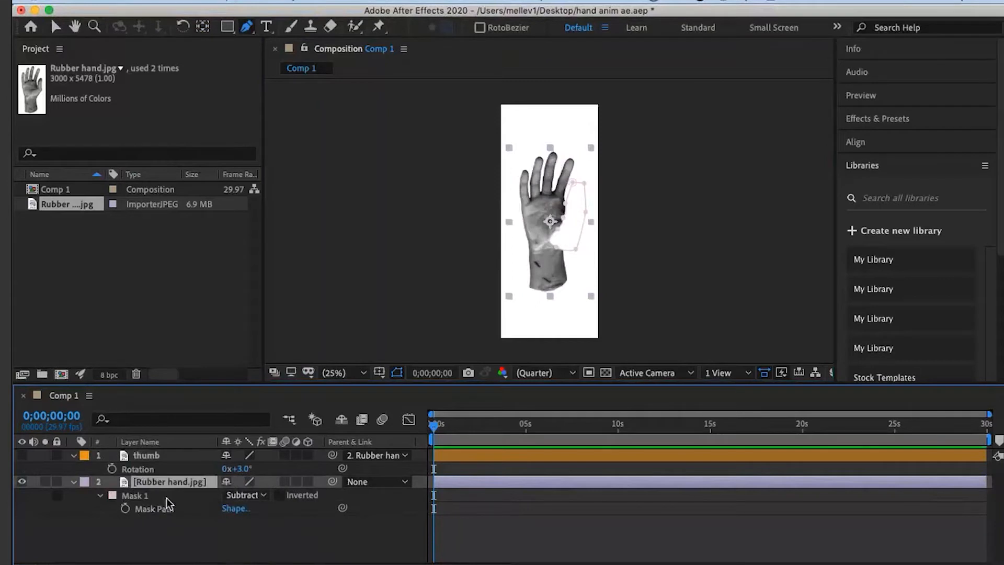
- Move the inner vertices of Mask 1 outward along the palm edge so the subtracted area cuts less of the palm
left_click(549, 253)
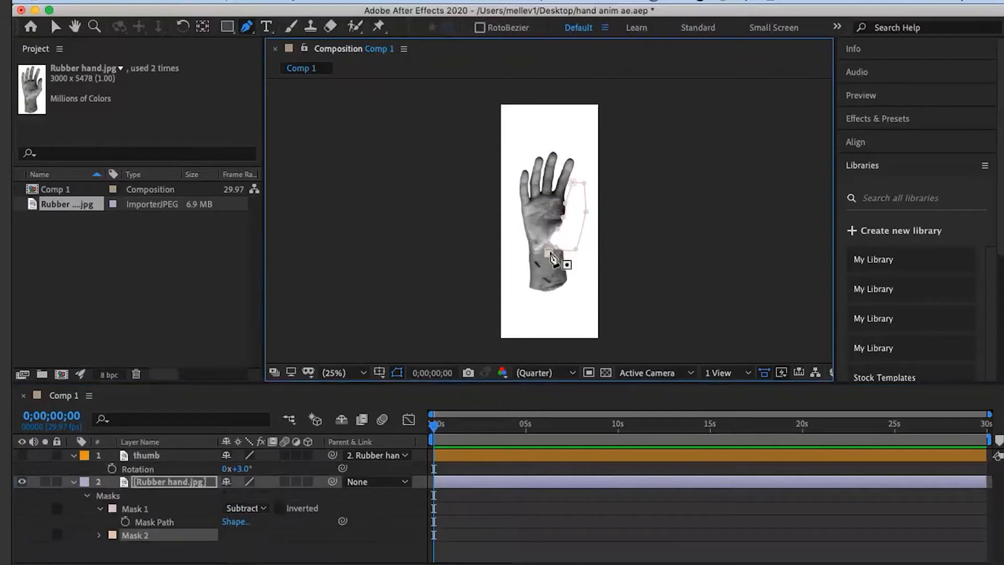
left_click(566, 249)
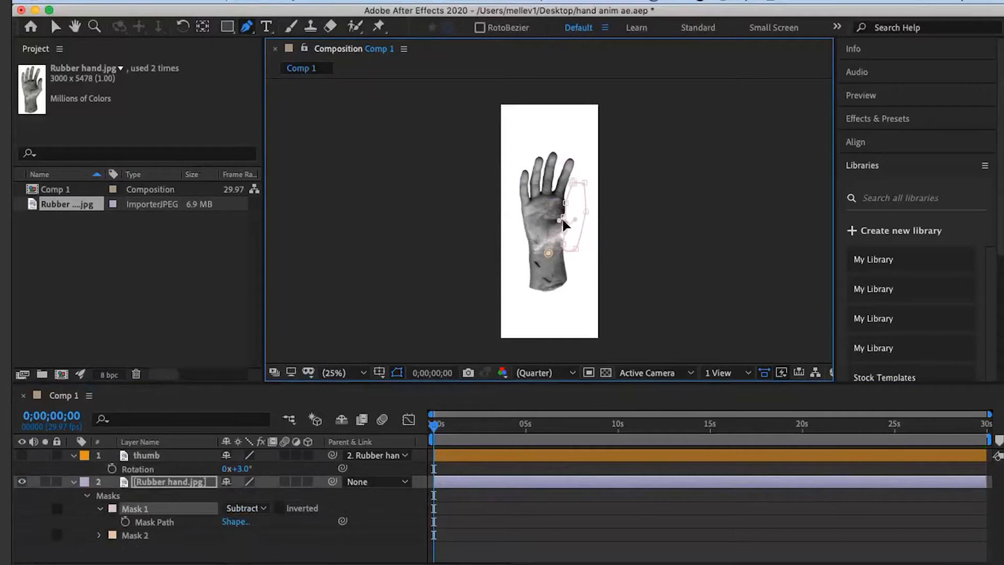
left_click_drag(563, 216, 565, 219)
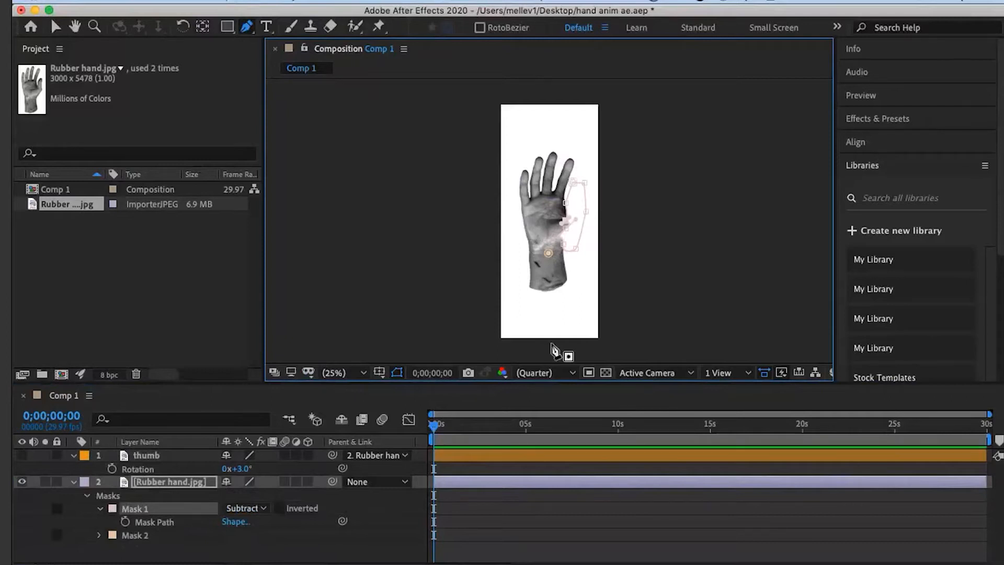
- Show the thumb layer and set its rotation to 11°
left_click(24, 456)
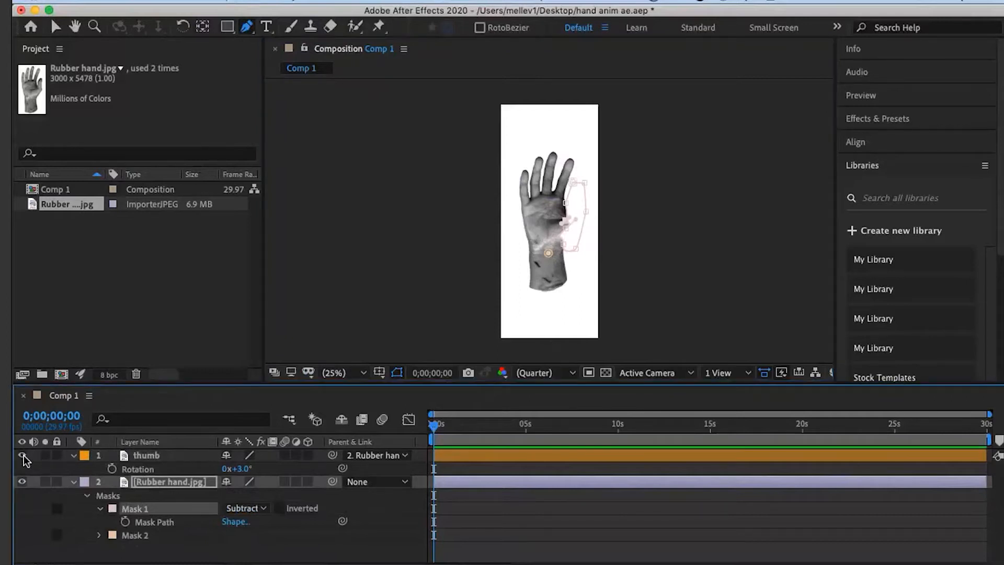
mouse_move(253, 467)
left_mouse_down()
mouse_move(241, 469)
mouse_move(255, 470)
left_mouse_up()
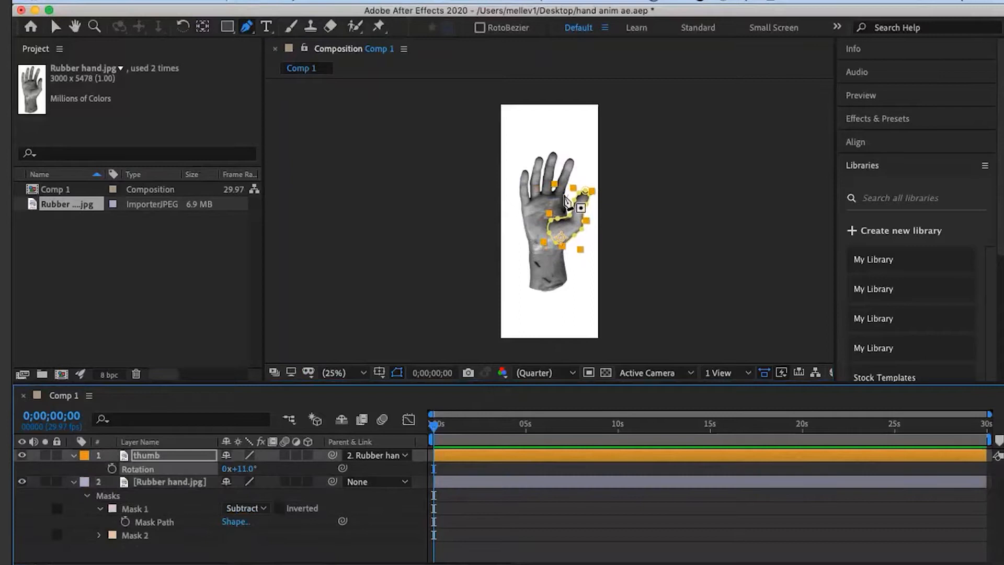
- Reposition two Mask 1 vertices between the index finger and thumb to cut out the stray dark sliver on the Rubber hand.jpg layer
key("z")
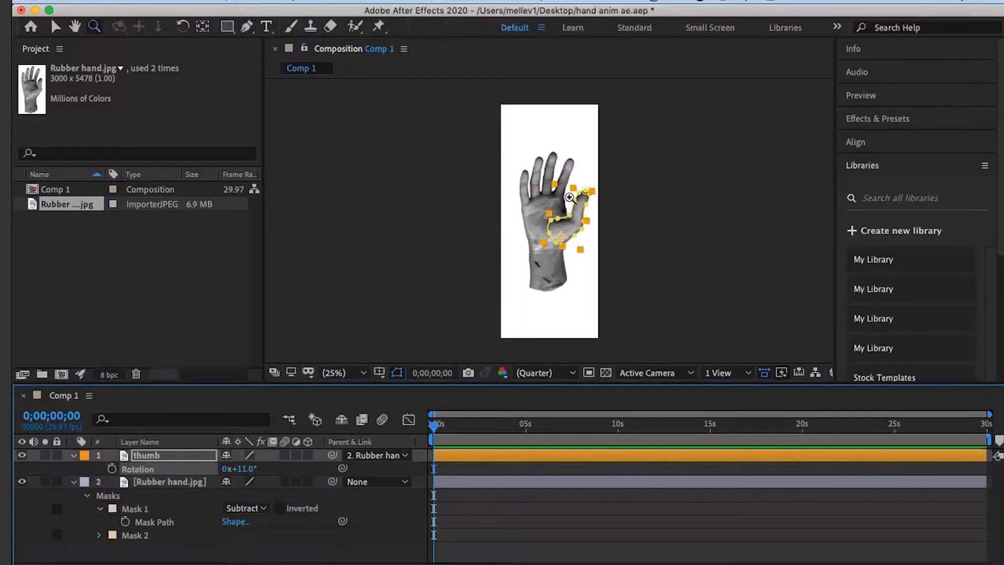
left_click(569, 203)
left_click(569, 204)
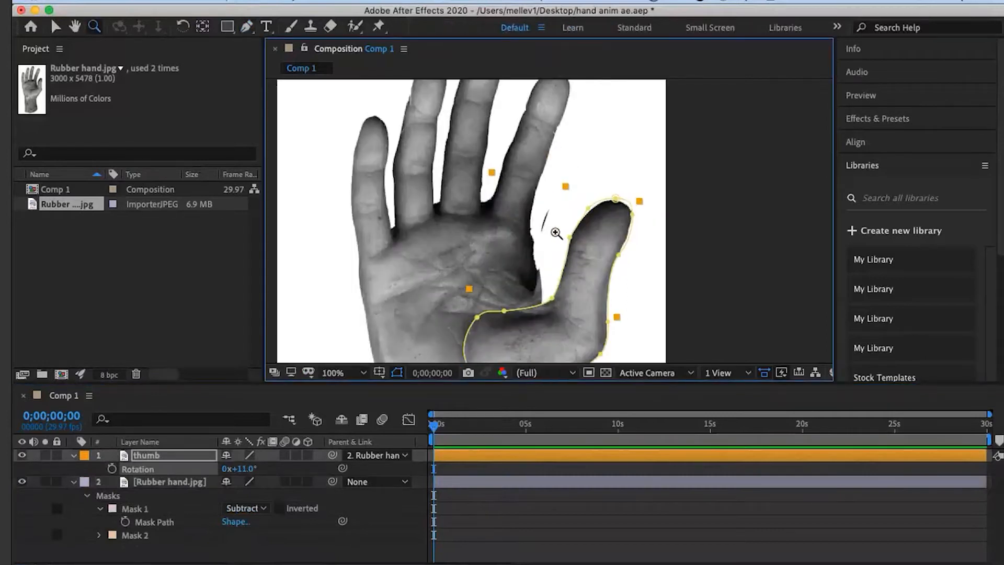
left_click(554, 230)
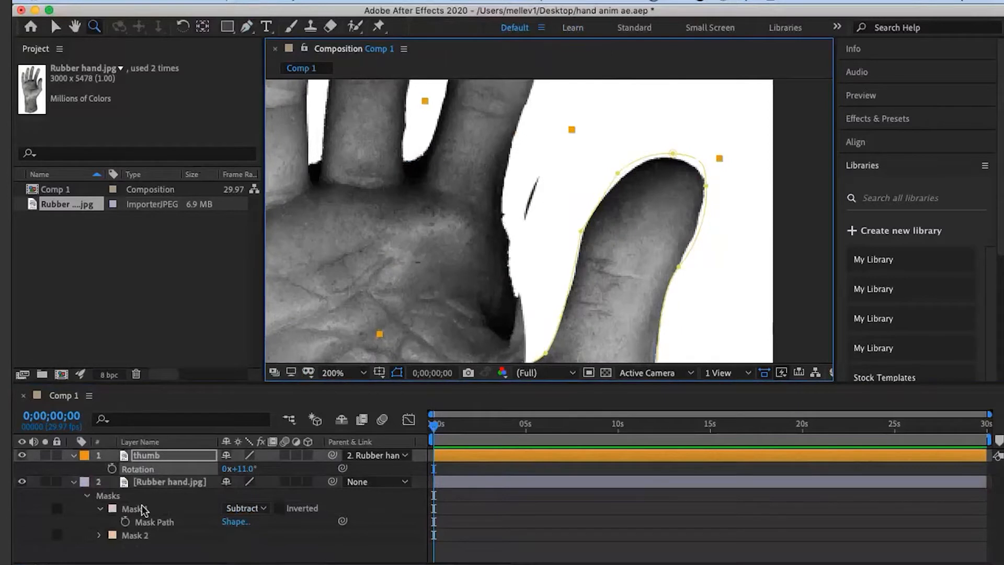
left_click(149, 484)
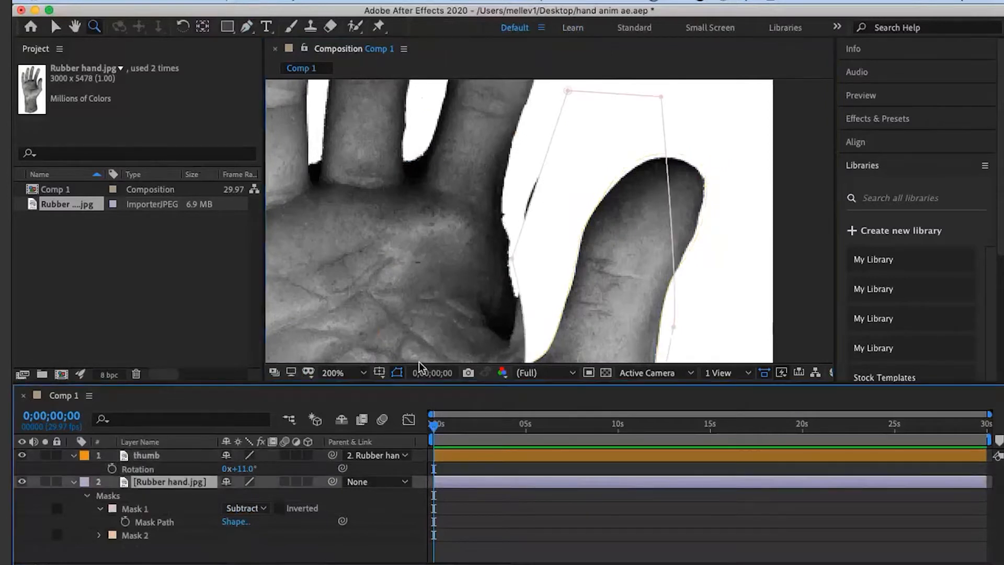
left_click(127, 538)
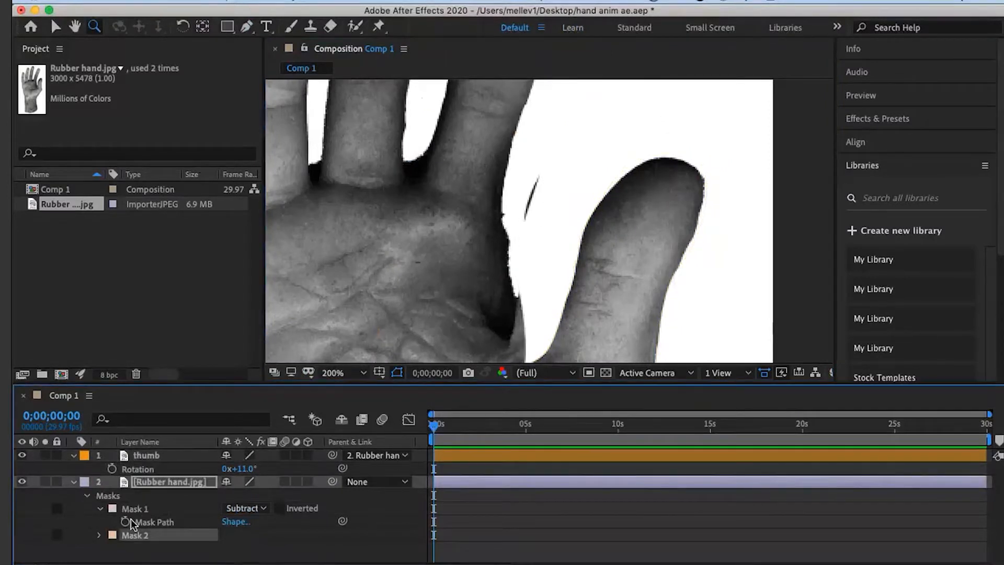
left_click(134, 482)
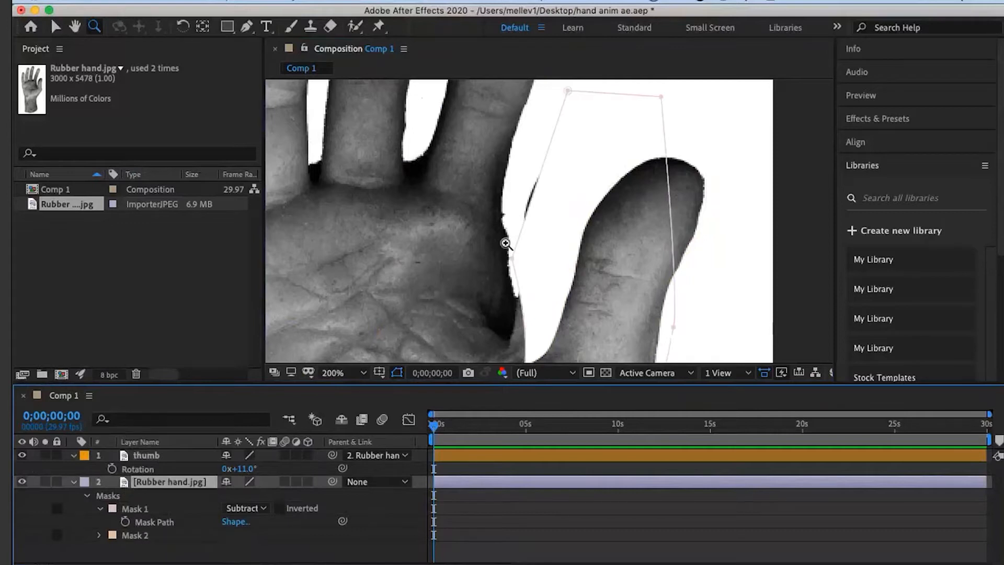
key("v")
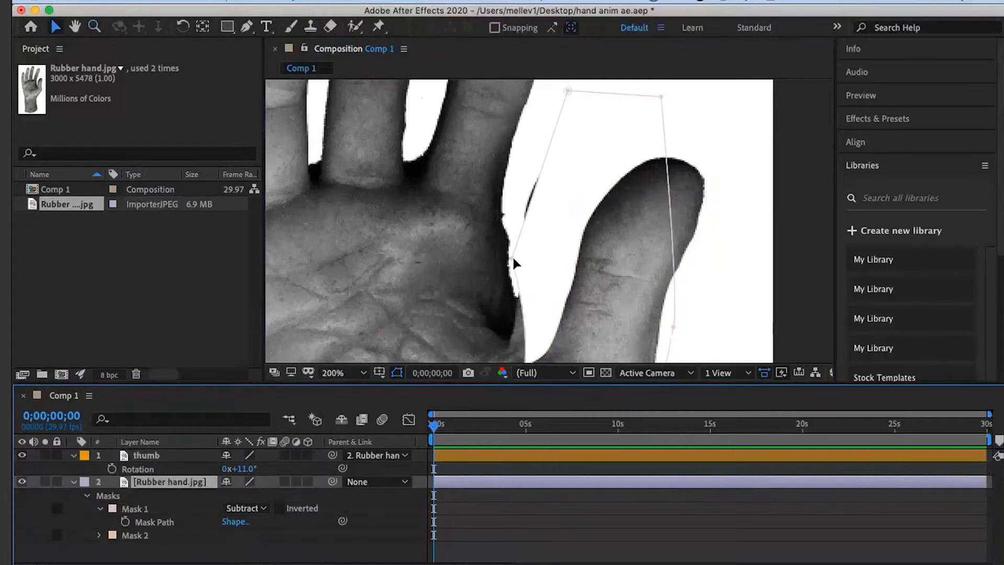
left_click(513, 257)
left_click_drag(514, 218, 514, 283)
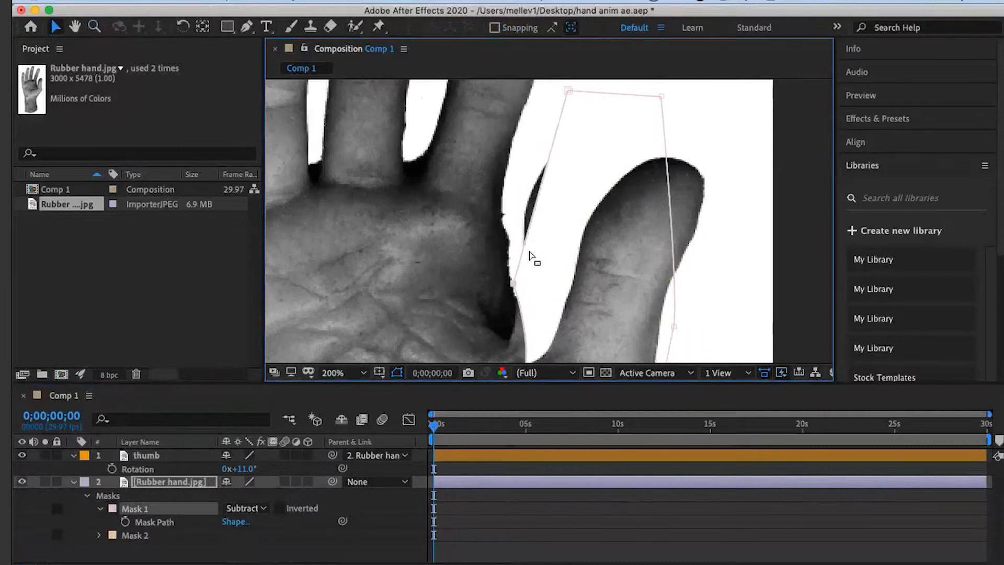
left_click_drag(567, 90, 525, 123)
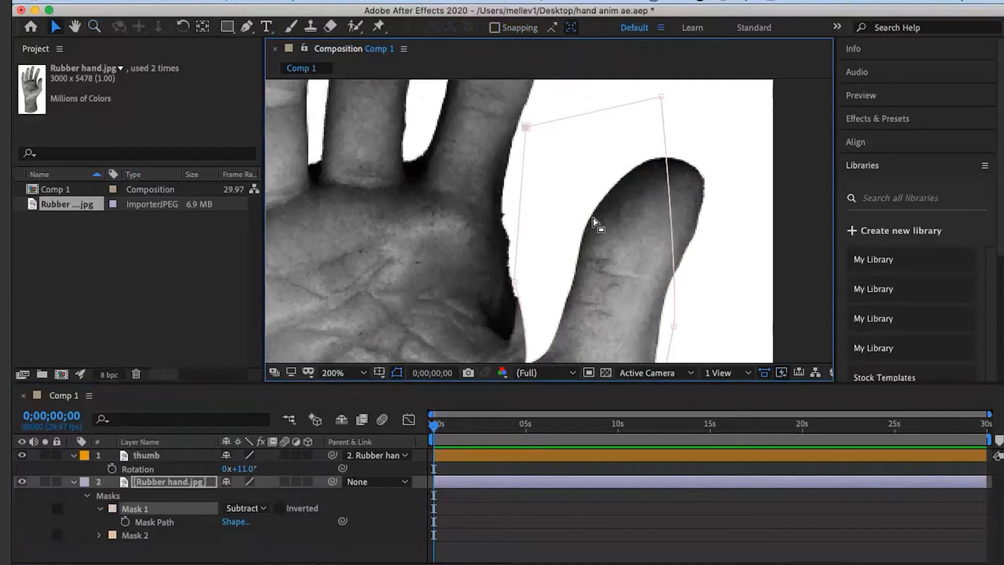
- Return the composition view to 25% and save the project
key("comma")
key("comma")
key("comma")
key("comma")
key("comma")
key("comma")
key("super+s")
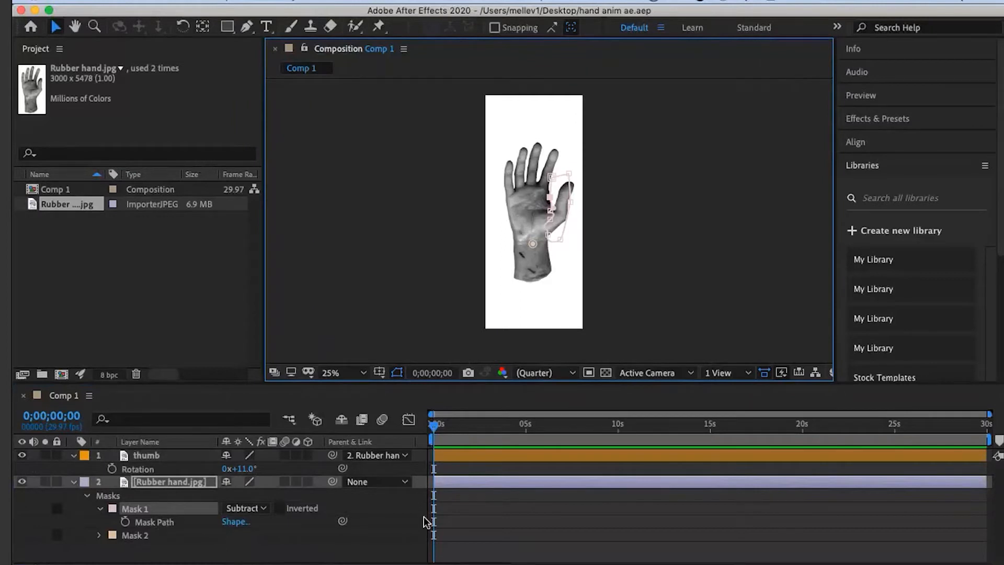
- Place three Puppet Advanced pins on the thumb layer: at its fleshy base, the lower joint and the upper joint
left_click(150, 456)
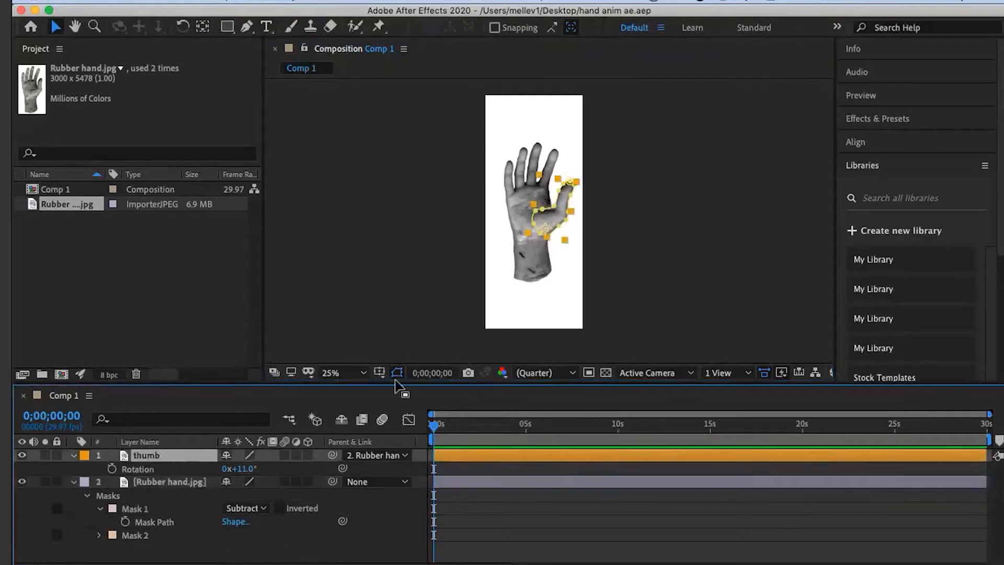
key("z")
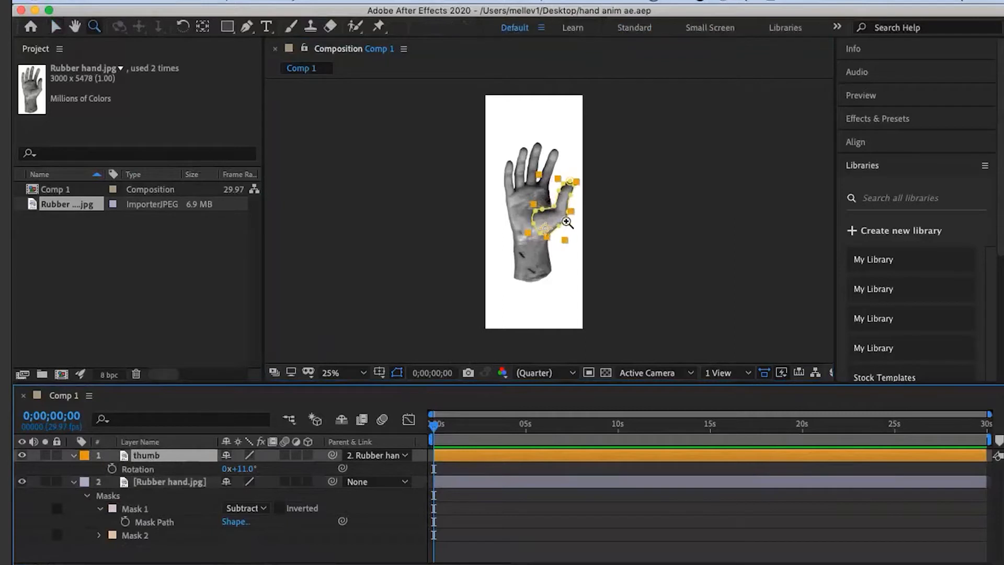
left_click(562, 205)
left_click(562, 205)
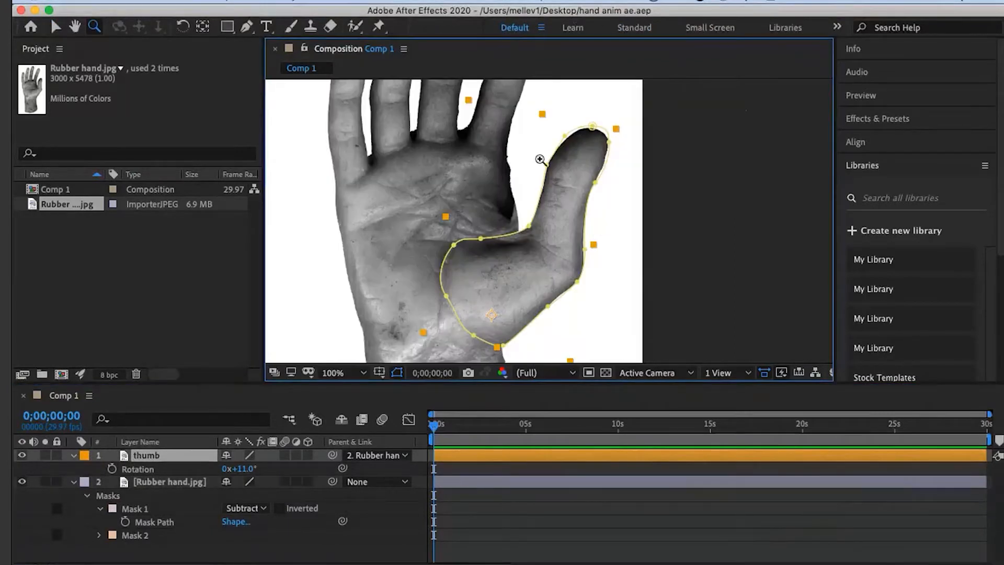
left_click(380, 29)
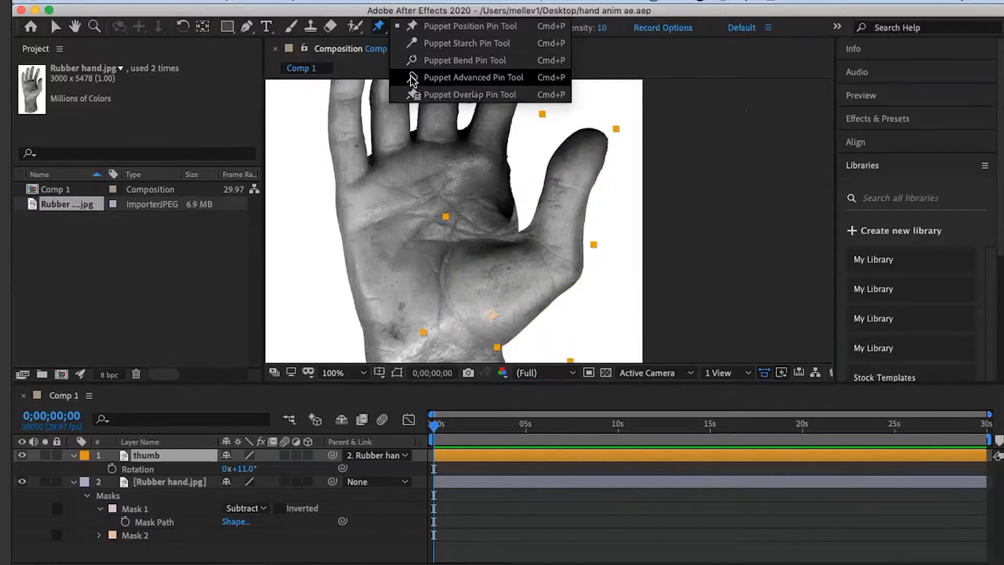
left_click(413, 76)
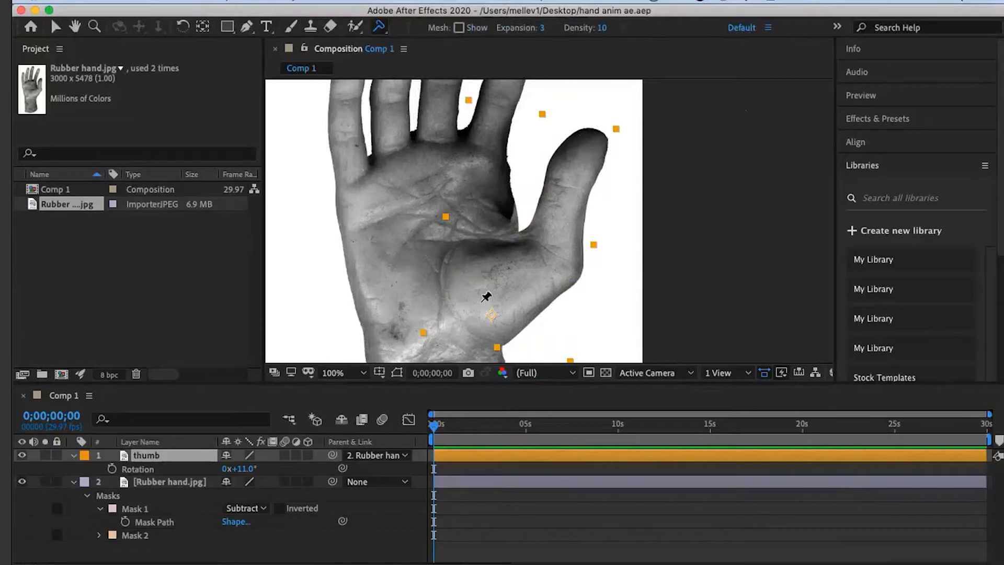
left_click(477, 300)
left_click(559, 262)
left_click(570, 179)
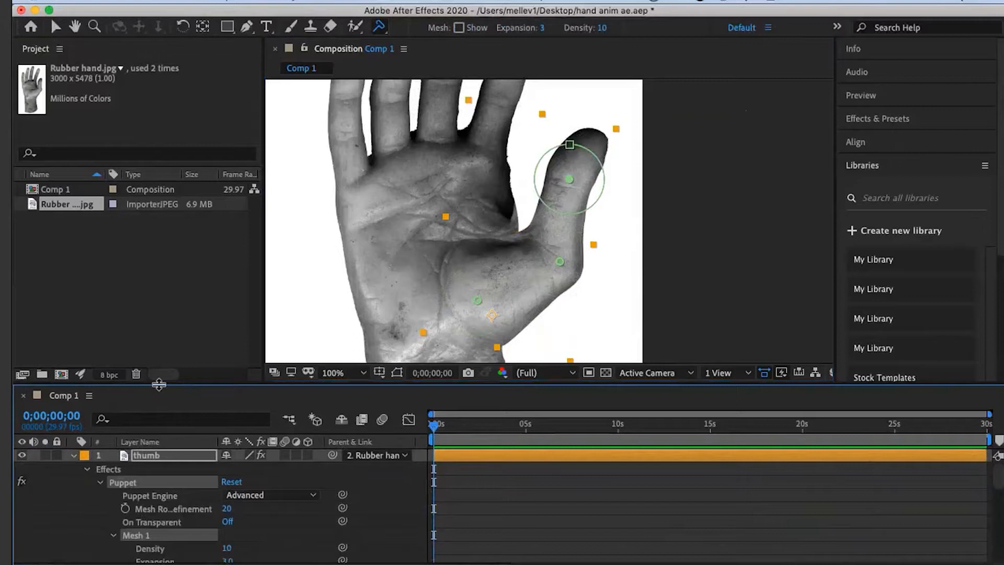
- Rename Puppet Pin 1 at the fleshy base of the thumb as meat
left_click_drag(159, 384, 159, 341)
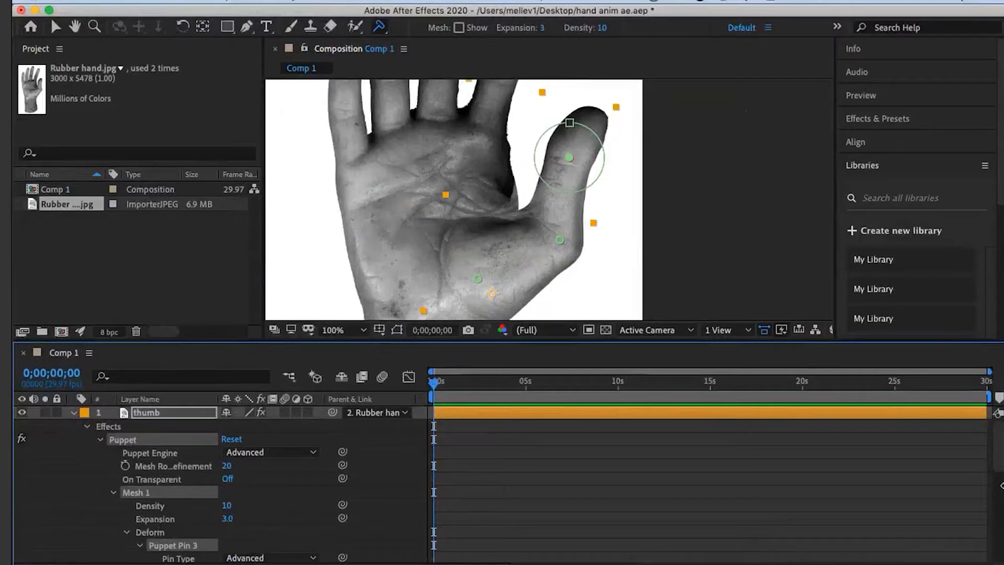
left_click_drag(1000, 461, 1000, 519)
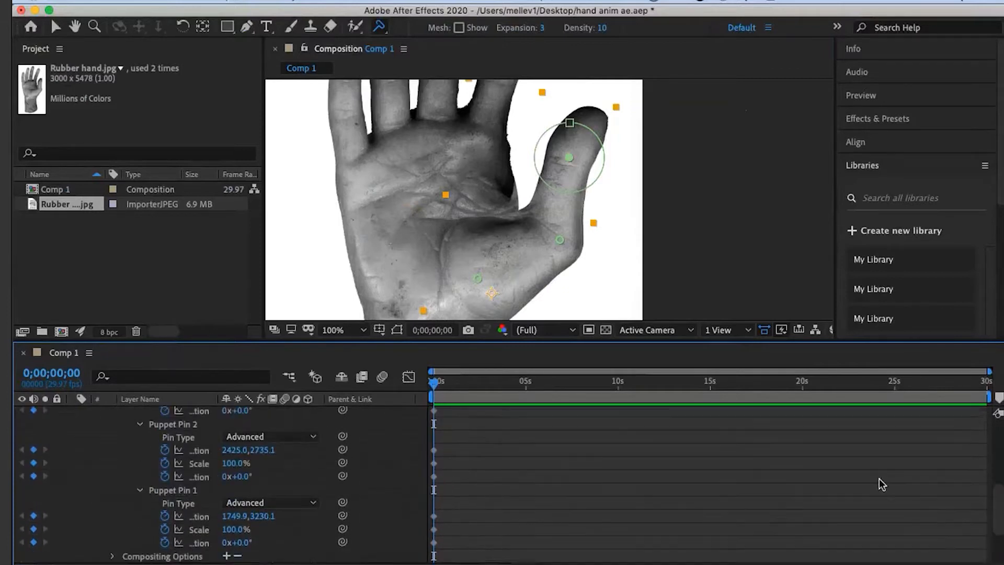
left_click(174, 492)
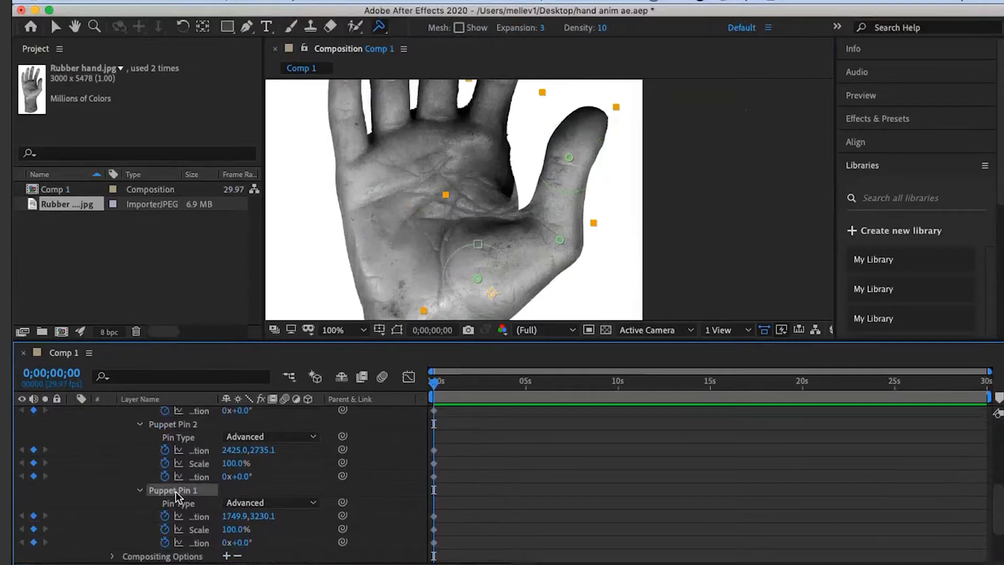
key("Return")
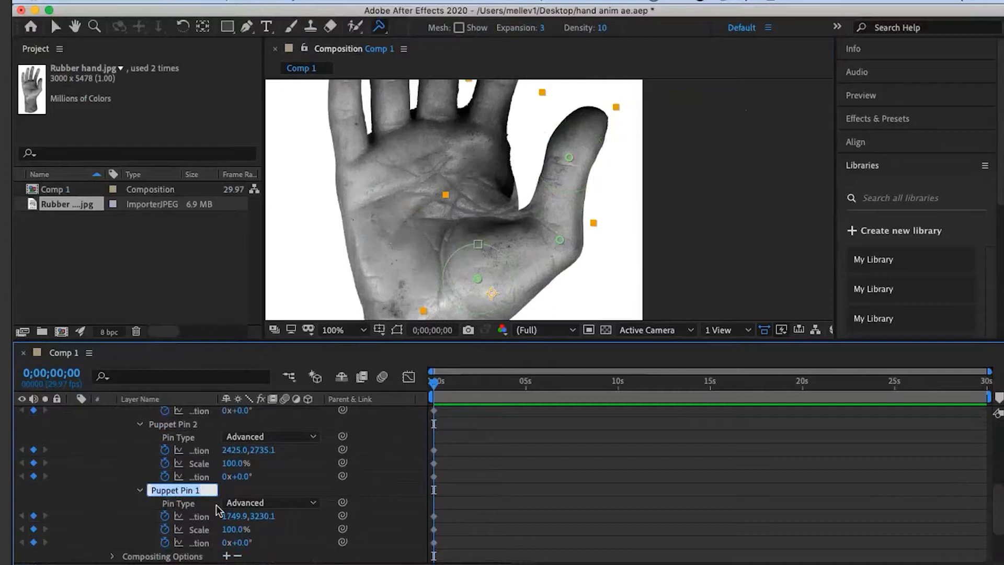
type("meat")
key("Return")
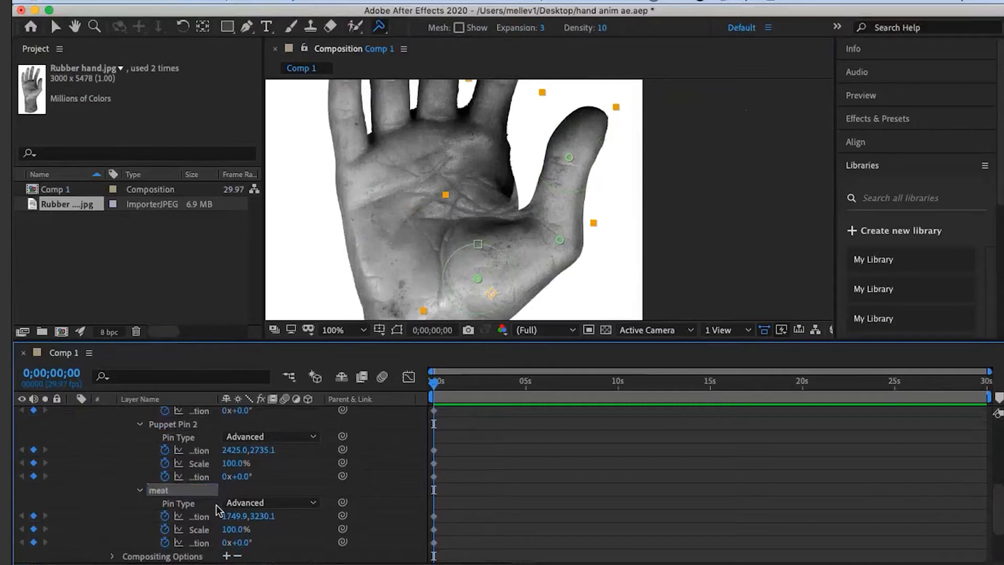
- Rename Puppet Pin 2 at the thumb's lower joint as big joint
left_click(183, 425)
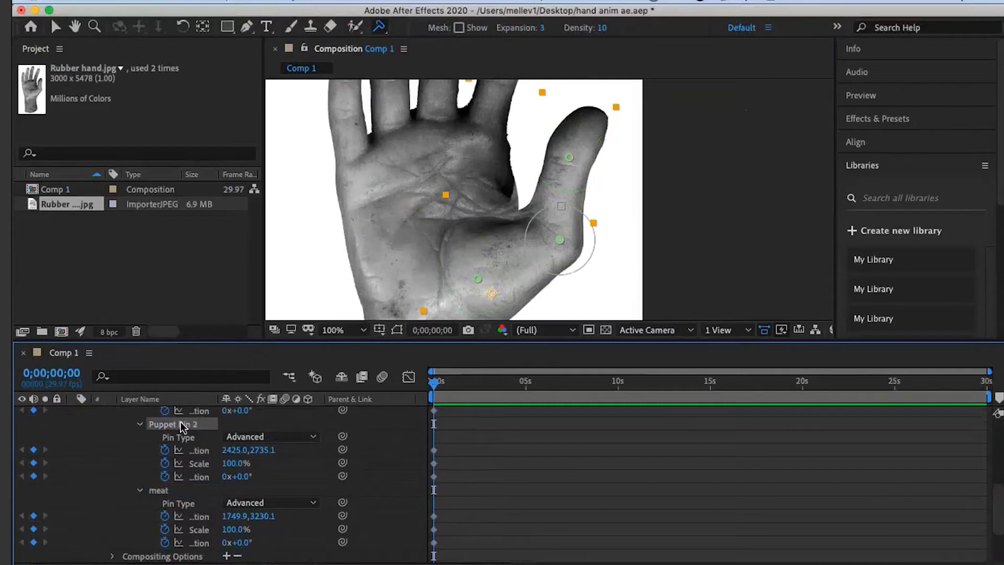
key("Return")
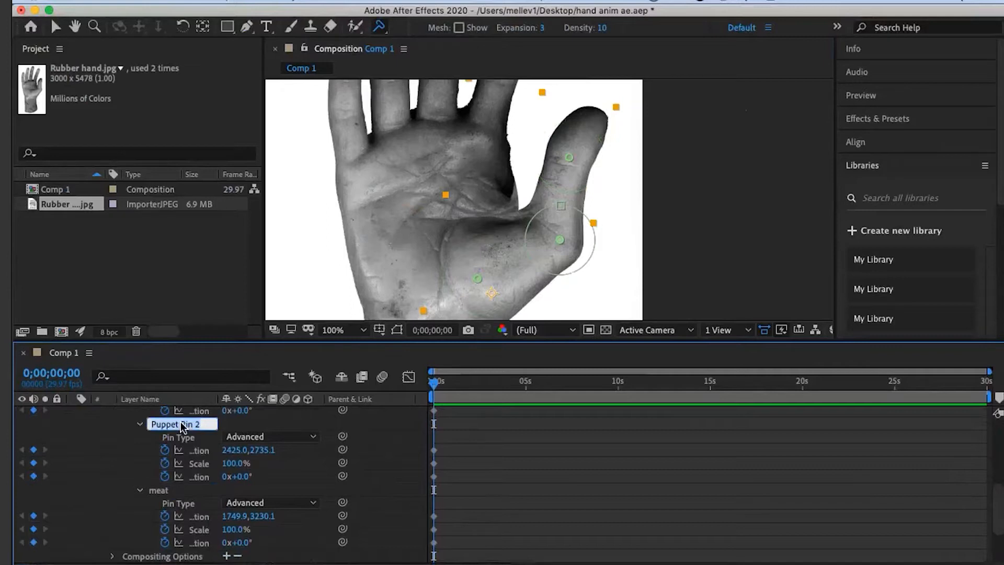
type("big joint")
key("Return")
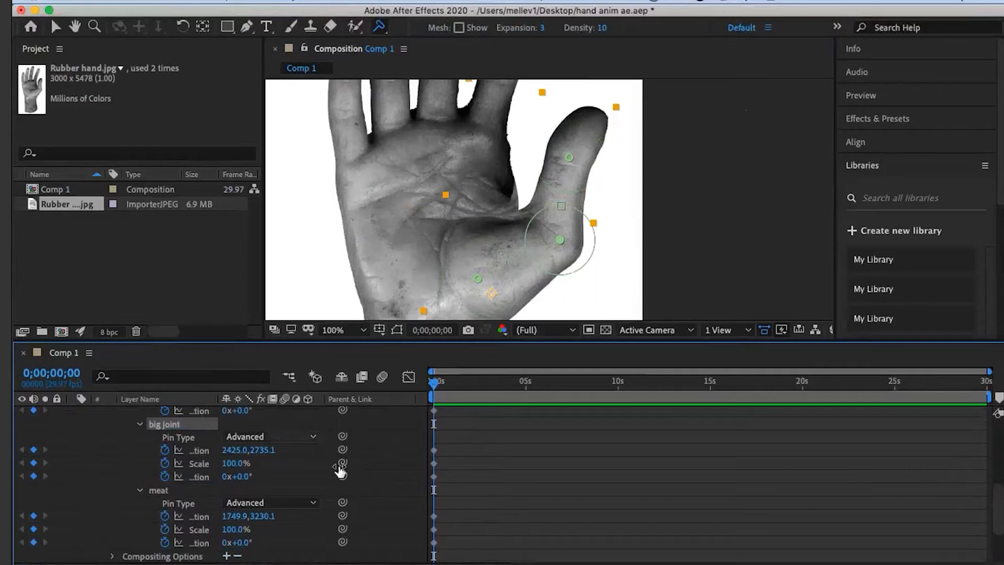
- Rename Puppet Pin 3 at the thumb's upper joint as pad thumb
left_click_drag(1000, 504, 1000, 471)
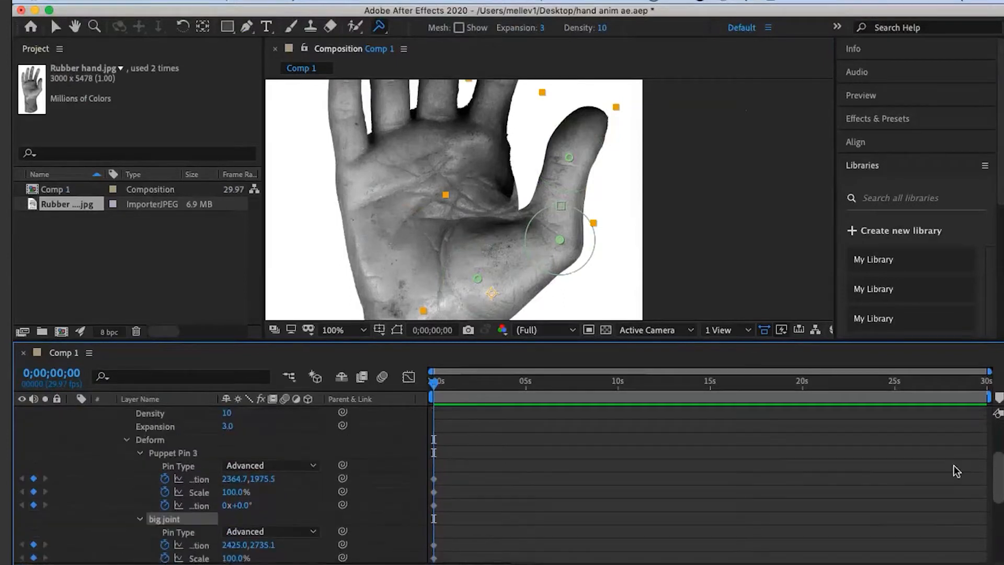
left_click(167, 454)
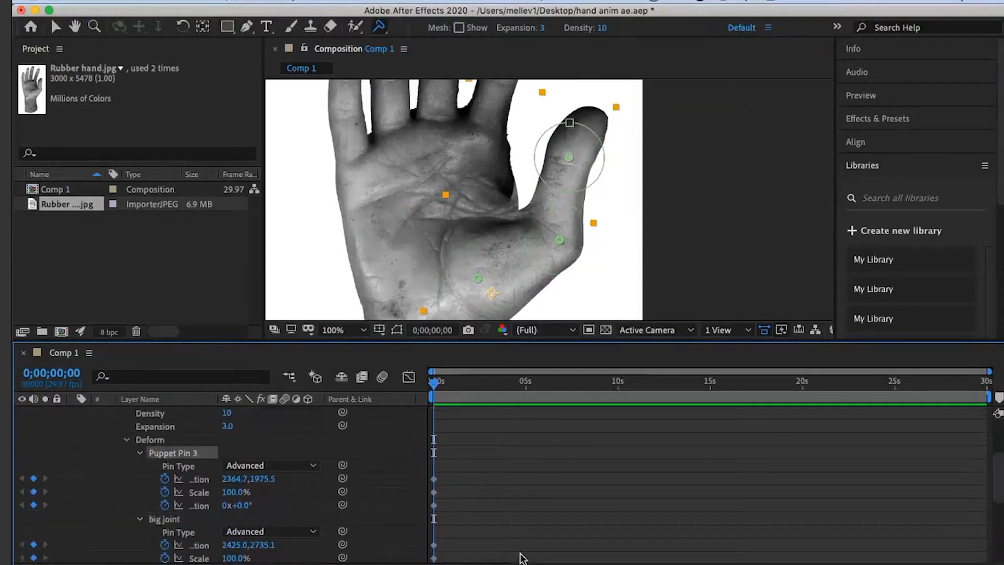
key("Return")
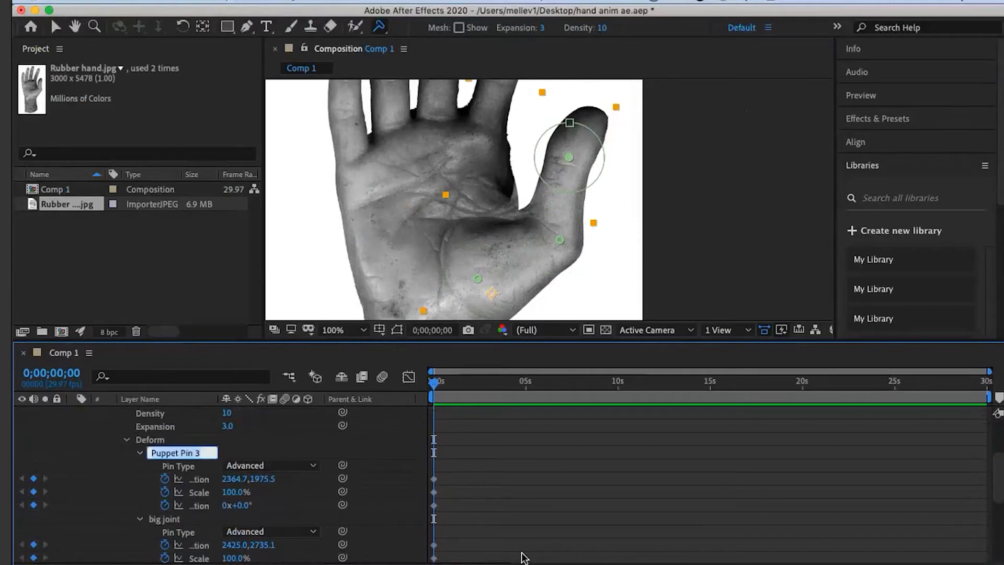
type("pad thumb")
key("Return")
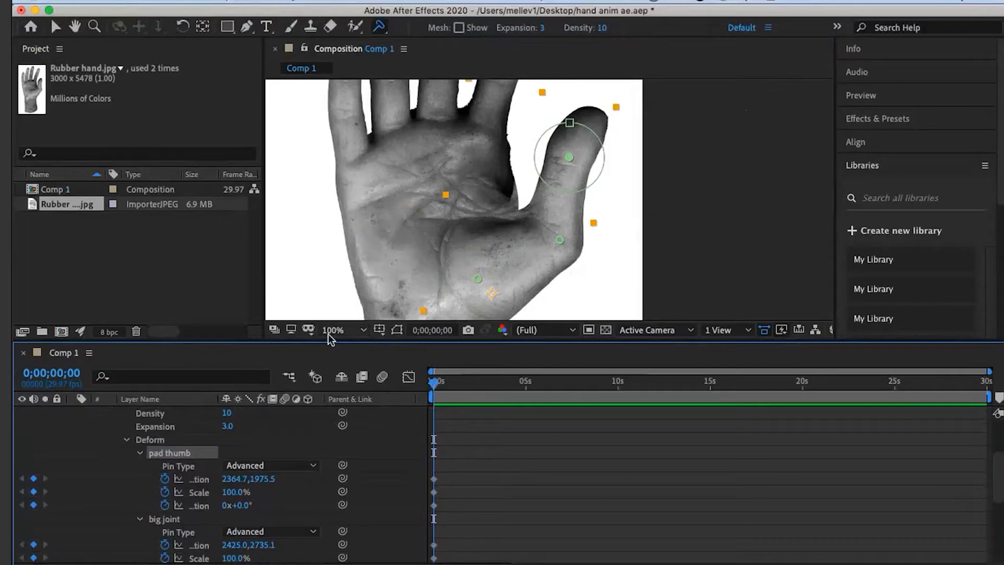
- Go to 0;00;01;00, add composition marker 1 at that time and save the project
left_click(438, 330)
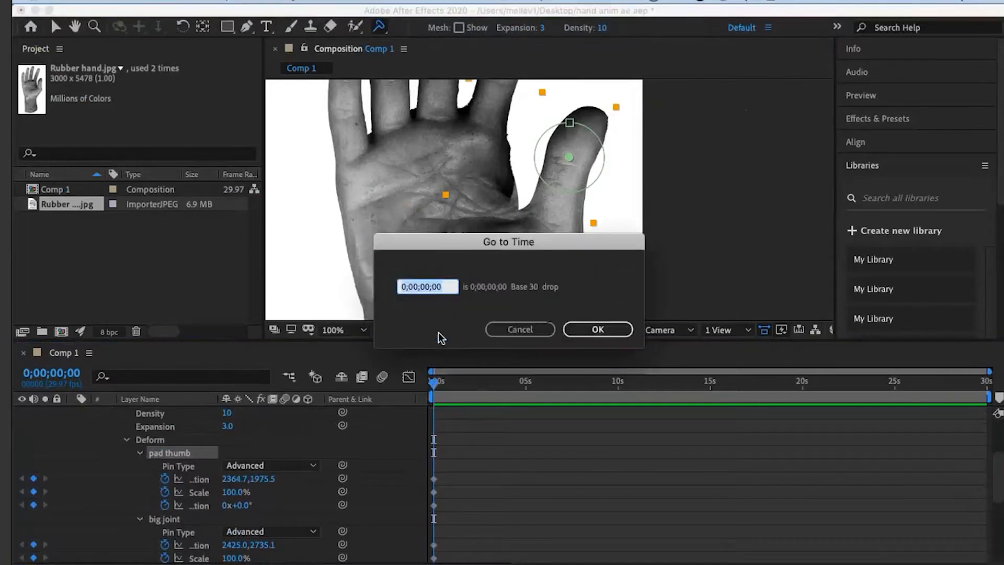
left_click(523, 334)
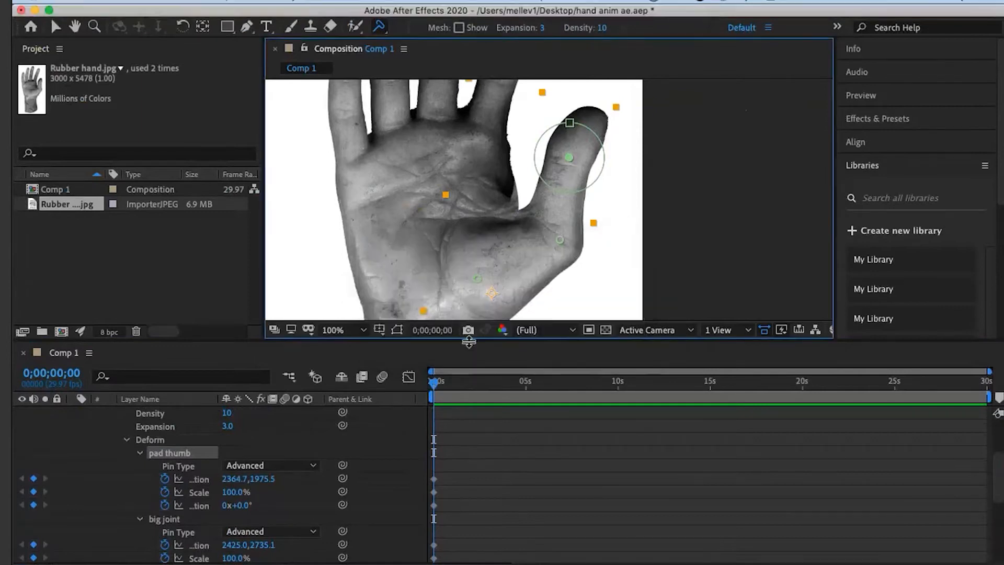
left_click(439, 333)
type("100")
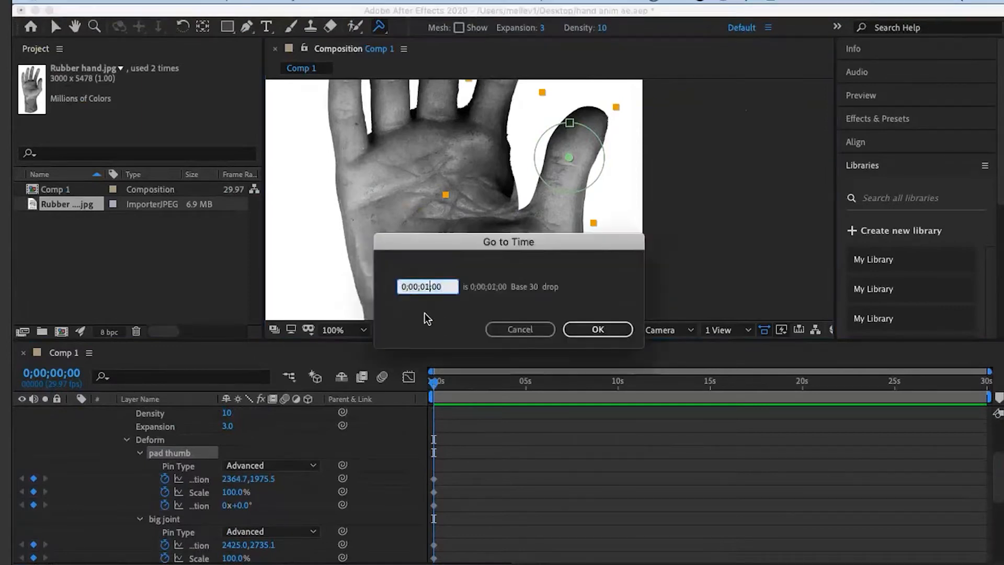
key("Return")
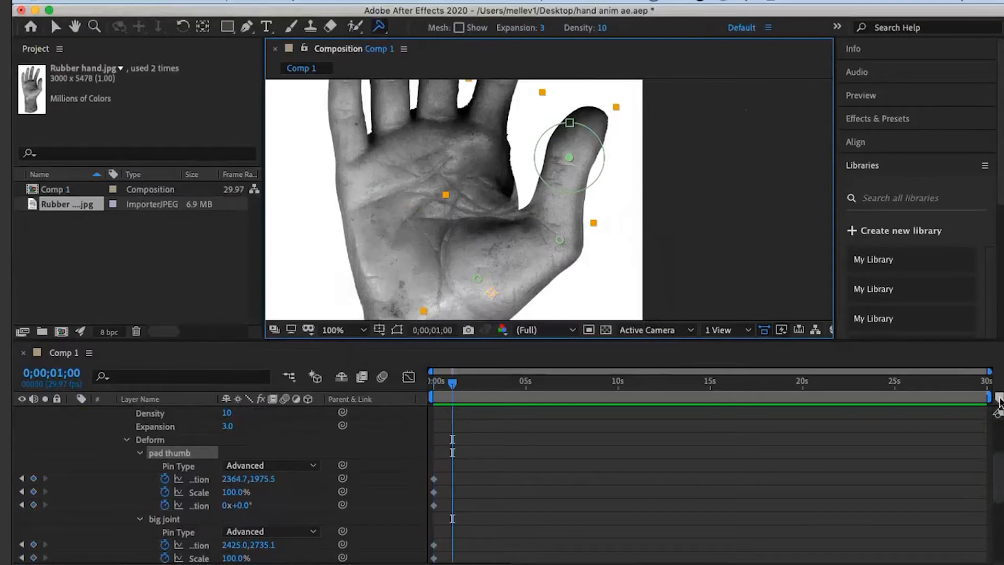
left_click_drag(999, 401, 453, 396)
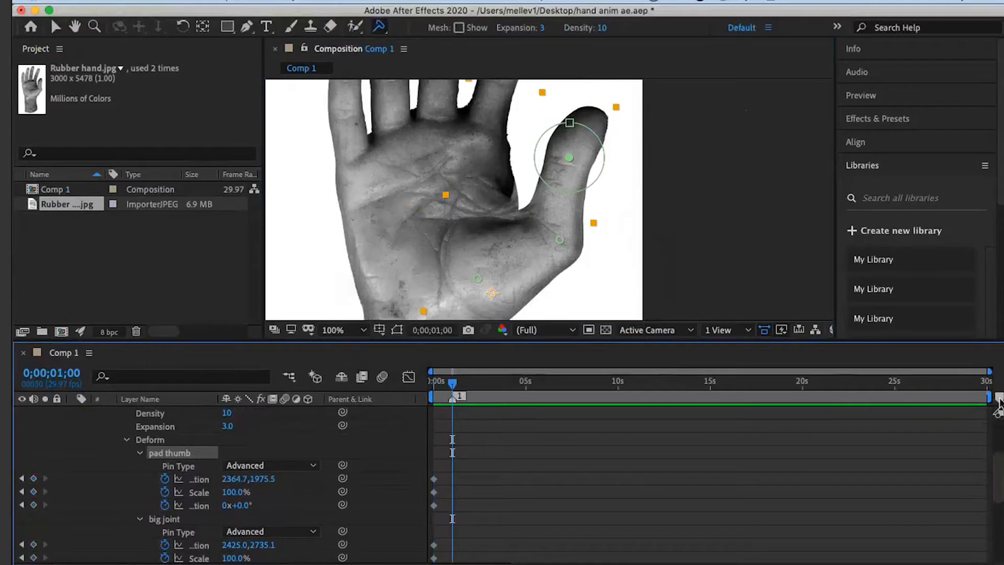
key("super+s")
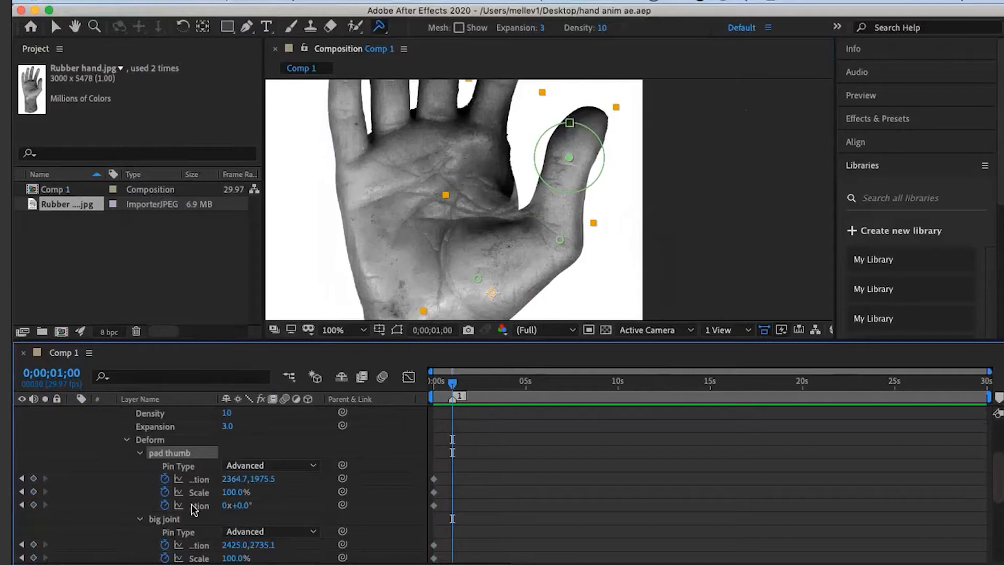
- At 0;00;01;00, move the thumb's big joint pin slightly up and inward toward the palm
scroll(192, 505, "down", 5)
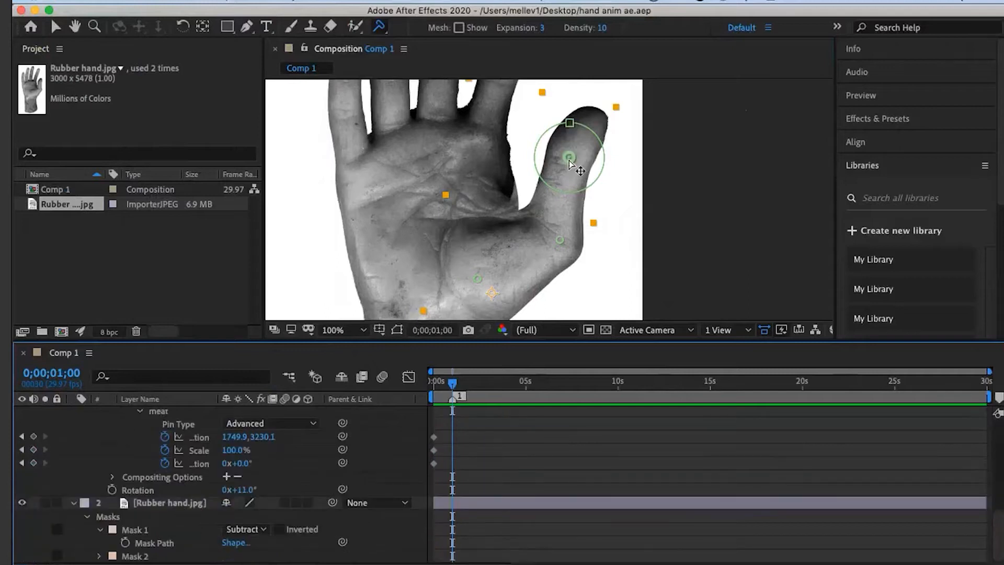
left_click(55, 27)
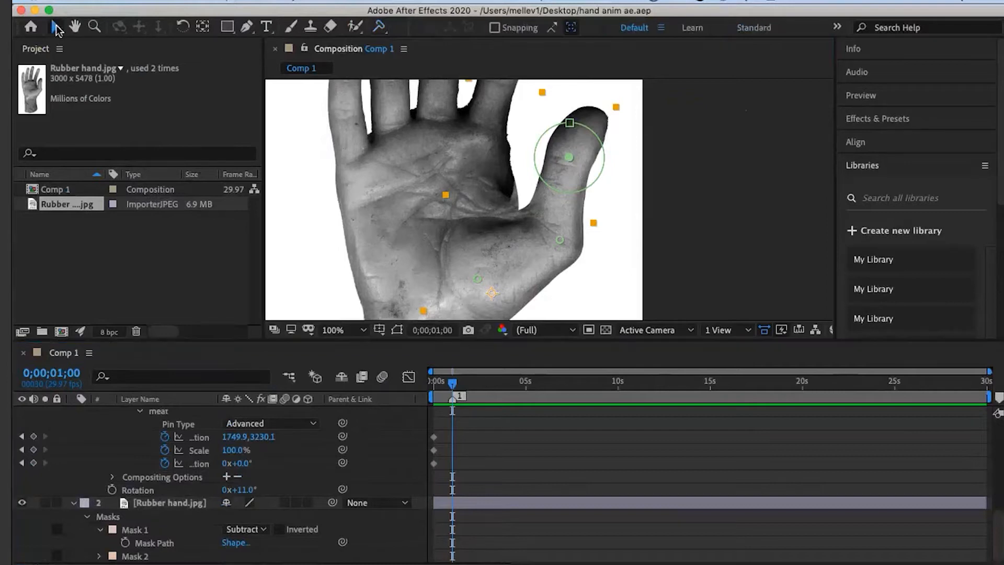
left_click_drag(592, 135, 569, 127)
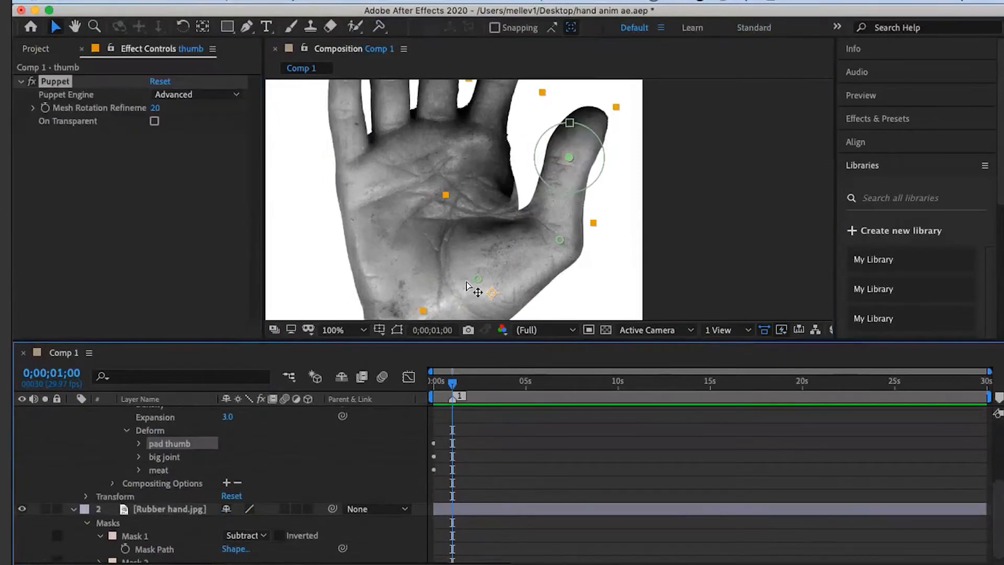
left_click(477, 280)
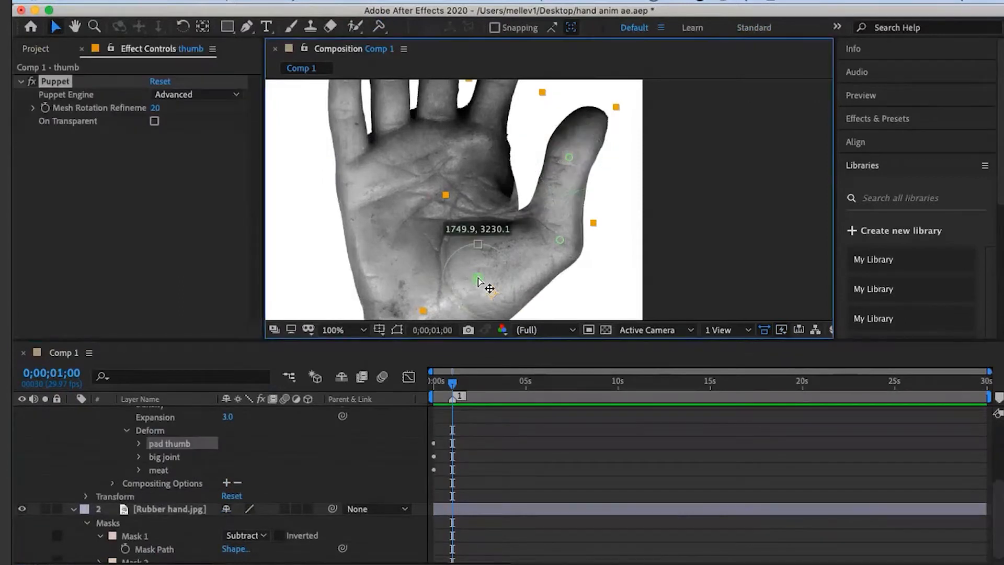
left_click_drag(560, 239, 548, 228)
- Move the pad thumb pin inward toward the index finger and rotate it counterclockwise to bend the thumb tip
left_click(569, 157)
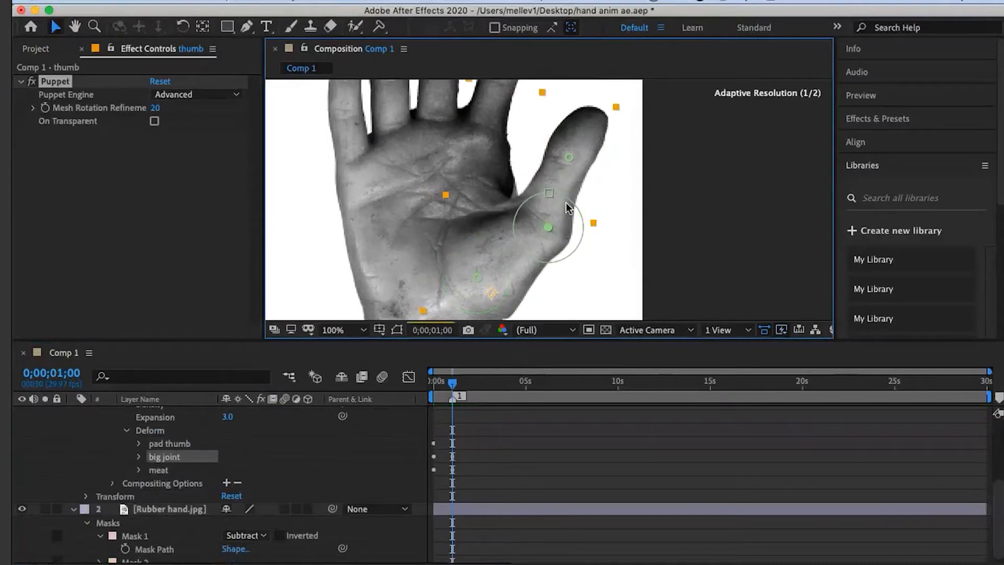
left_click_drag(570, 157, 545, 154)
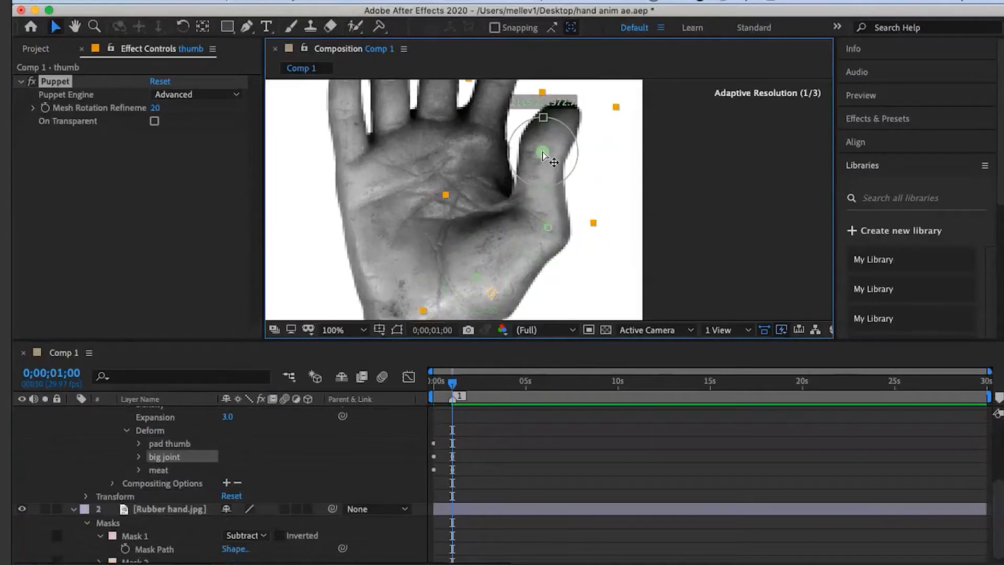
left_click(547, 230)
left_click_drag(572, 203, 567, 200)
left_click_drag(545, 154, 525, 117)
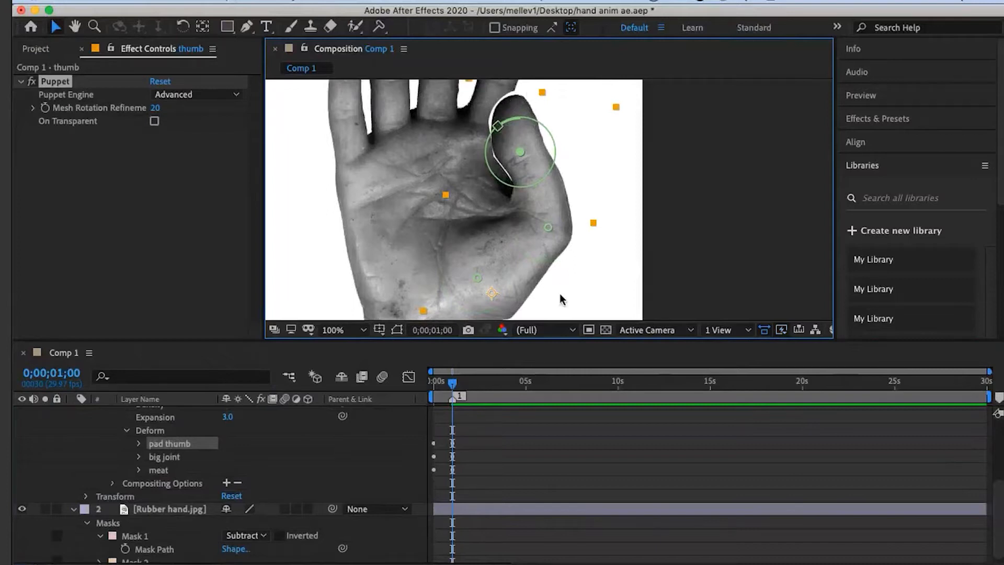
- At 0;00;01;03, place two Puppet Starch pins on the thumb between the big joint and pad thumb pins
mouse_move(452, 383)
left_mouse_down()
mouse_move(416, 384)
mouse_move(454, 385)
left_mouse_up()
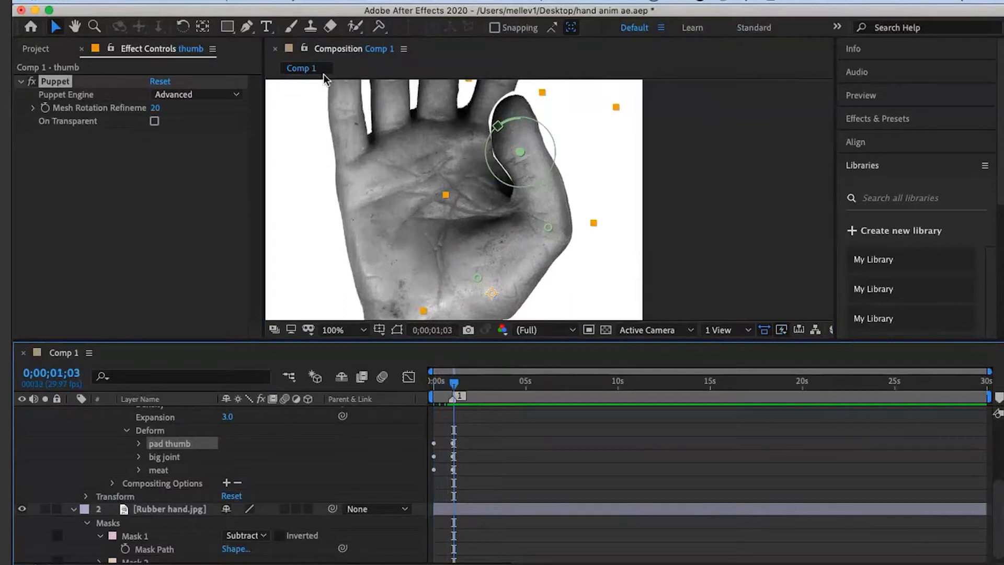
left_click(382, 30)
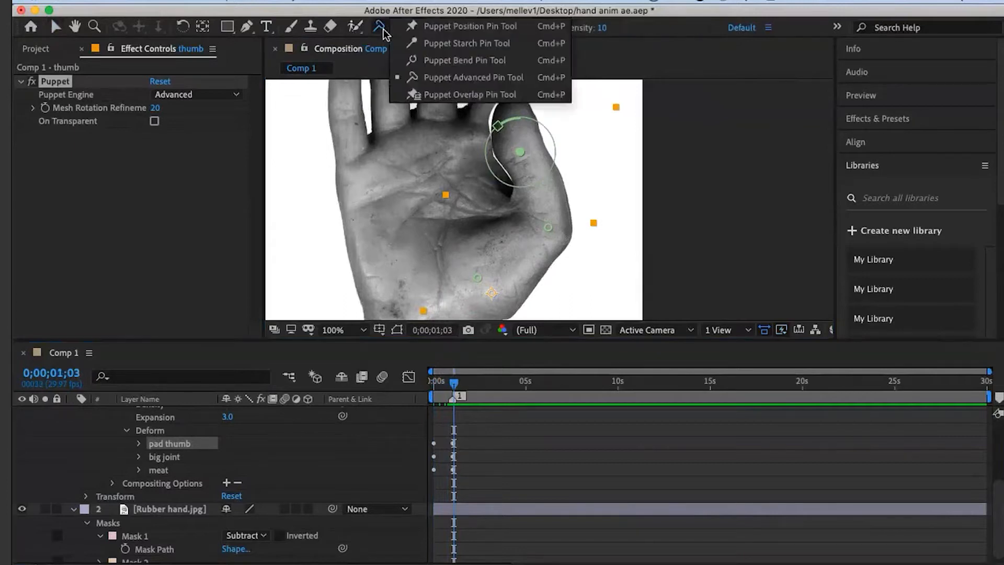
left_click(413, 42)
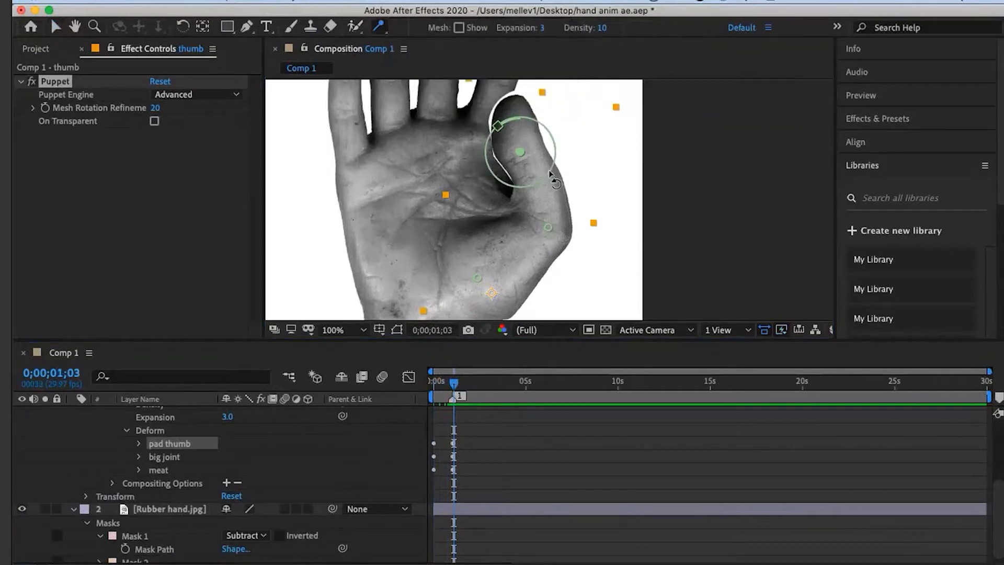
left_click(540, 187)
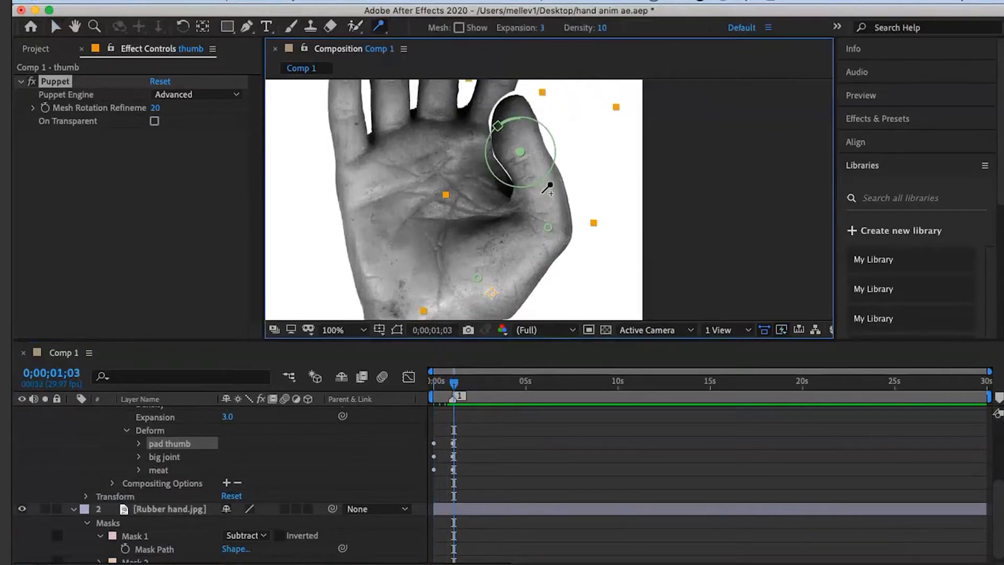
left_click(539, 195)
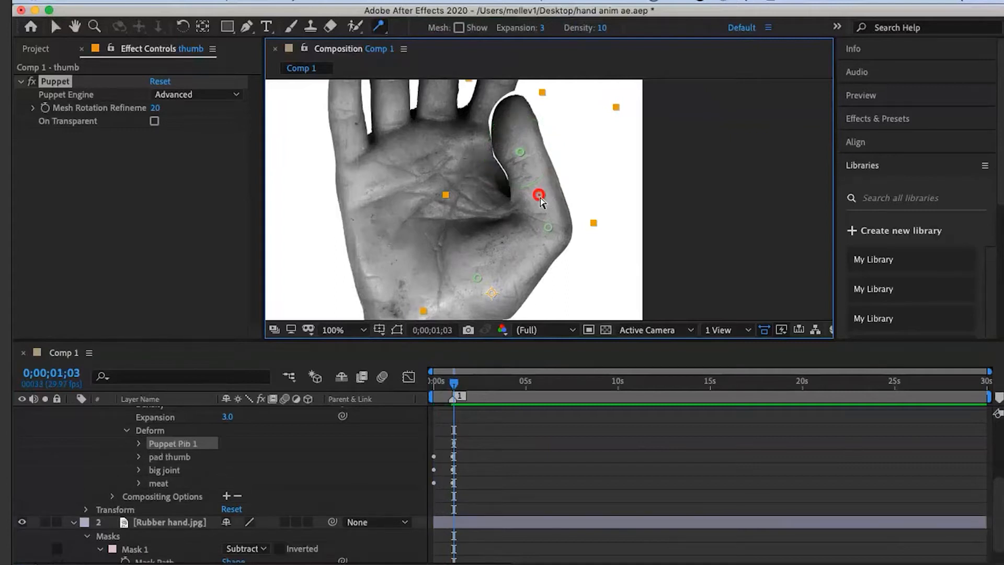
left_click(529, 173)
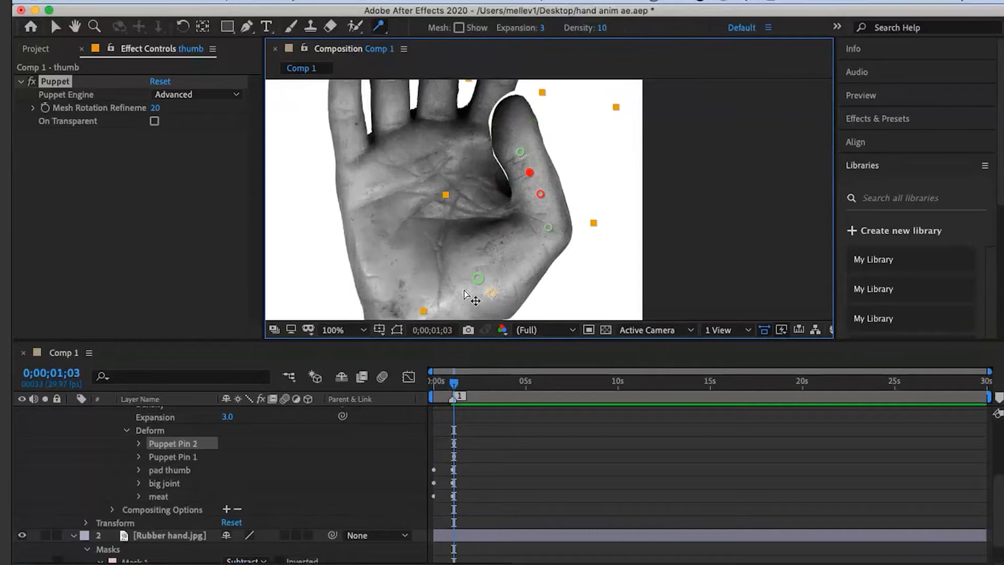
- Show the puppet mesh and check the starched thumb's deformation between 0;00;00;10 and 0;00;01;18
left_click_drag(462, 381, 440, 392)
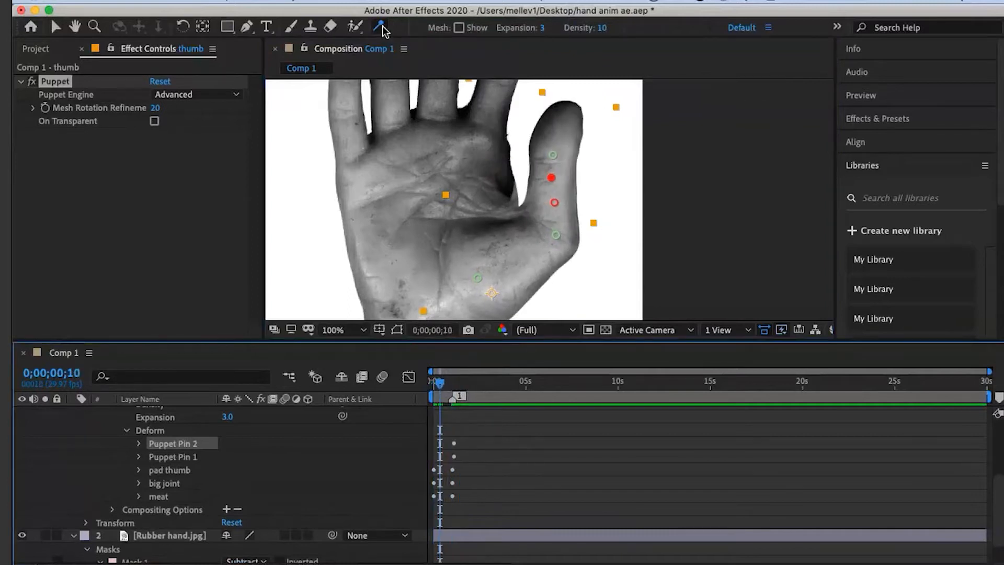
left_click(459, 27)
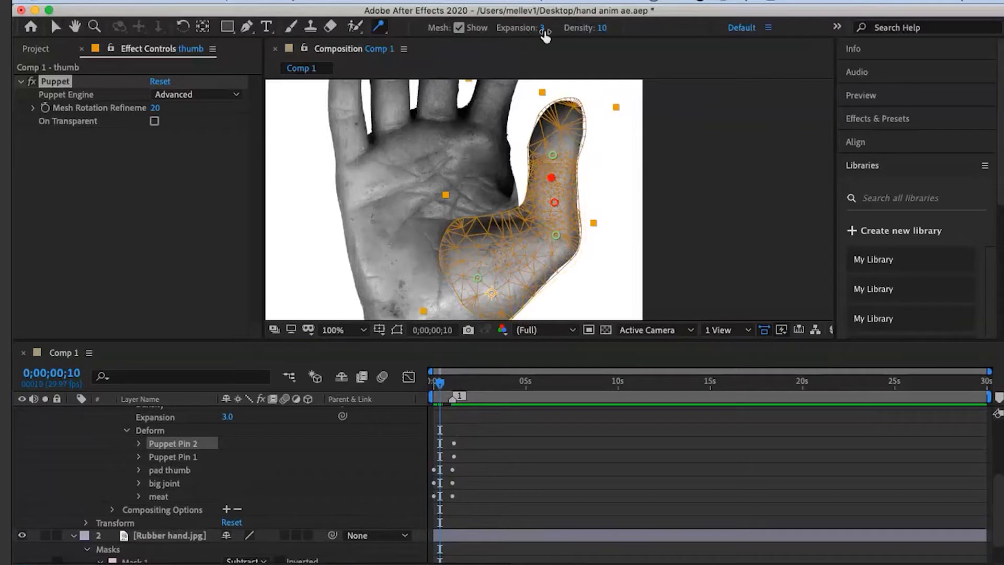
left_click(555, 207)
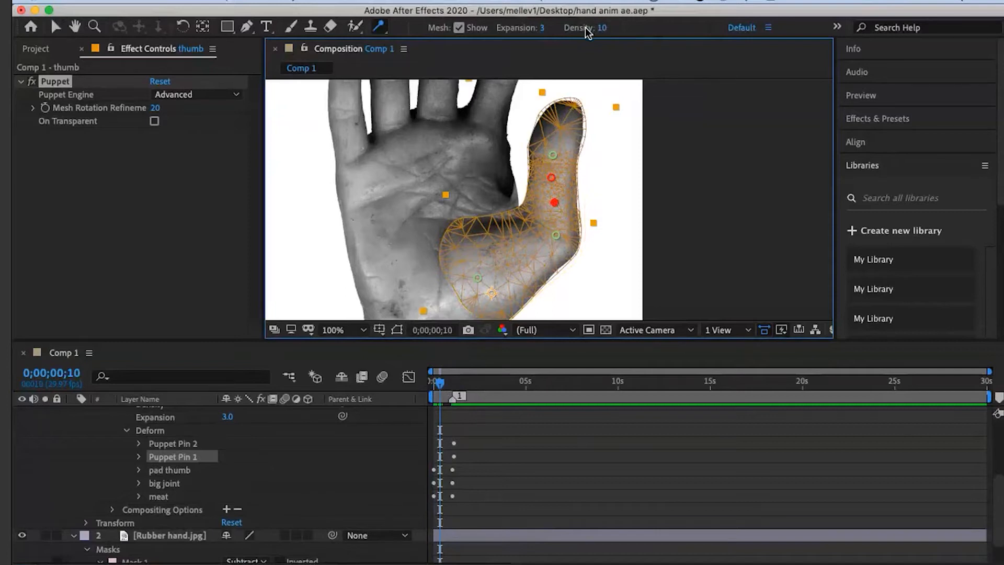
left_click_drag(437, 390, 465, 394)
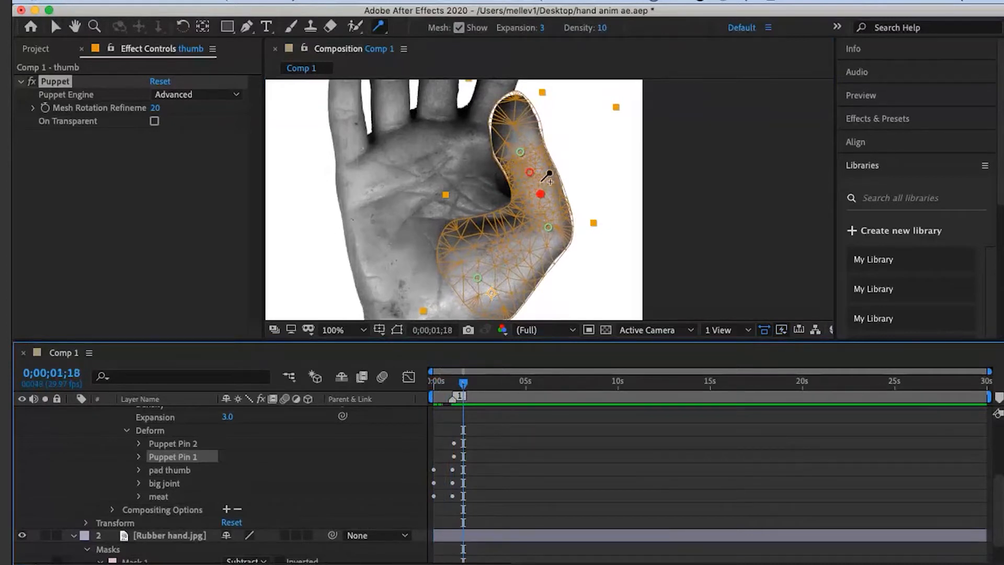
- Return to 0;00;00;00 and reposition the thumb mask's tip point closer to the thumb's edge at 200% zoom
key("z")
left_click(539, 140)
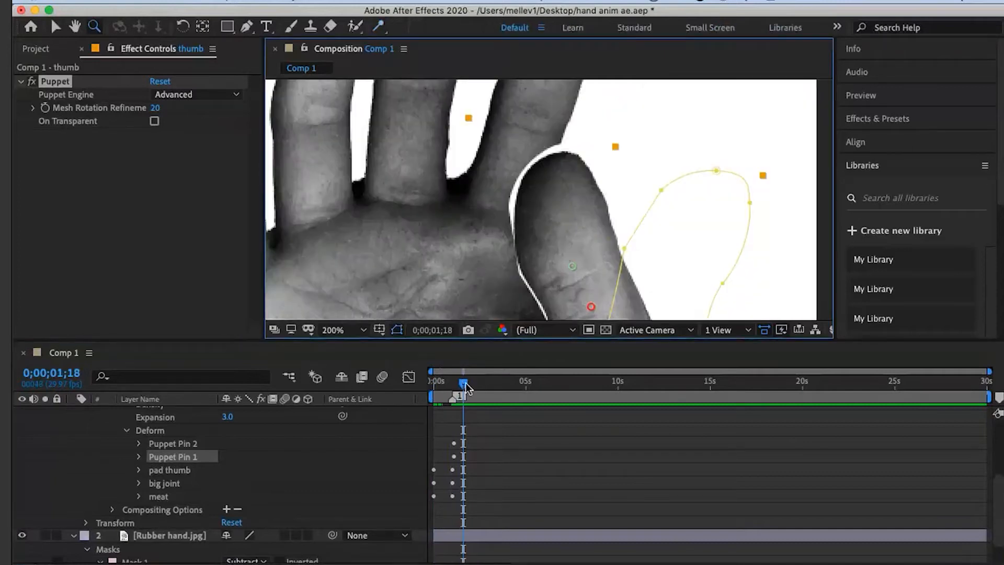
left_click(427, 380)
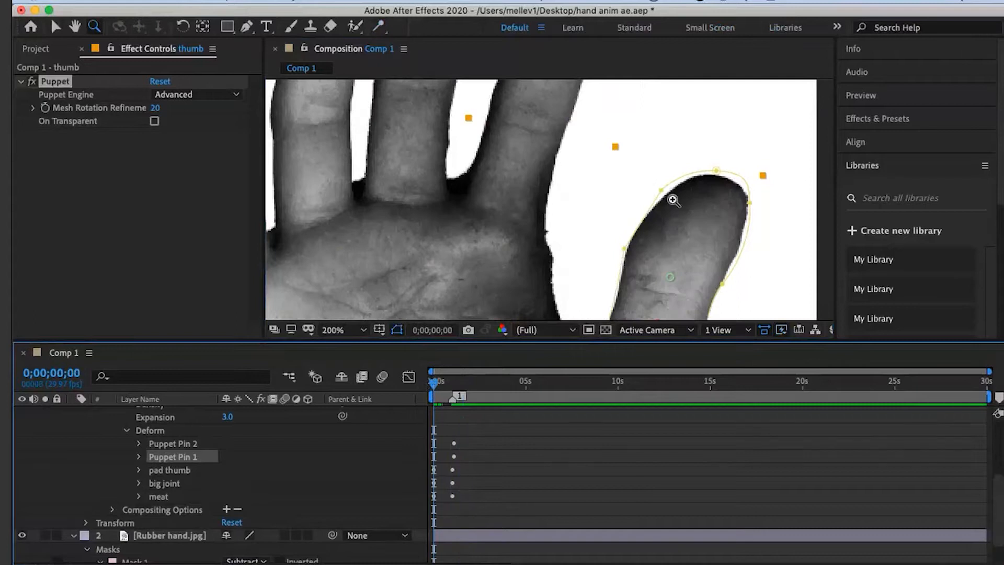
left_click(441, 384)
mouse_move(442, 388)
left_mouse_down()
mouse_move(464, 387)
mouse_move(431, 383)
left_mouse_up()
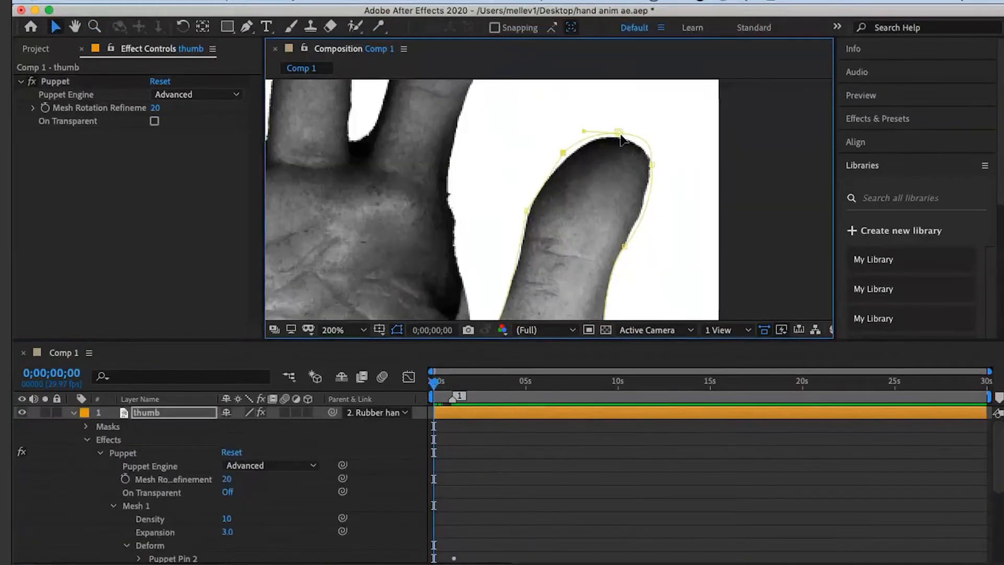
mouse_move(619, 133)
left_mouse_down()
mouse_move(647, 138)
mouse_move(633, 139)
left_mouse_up()
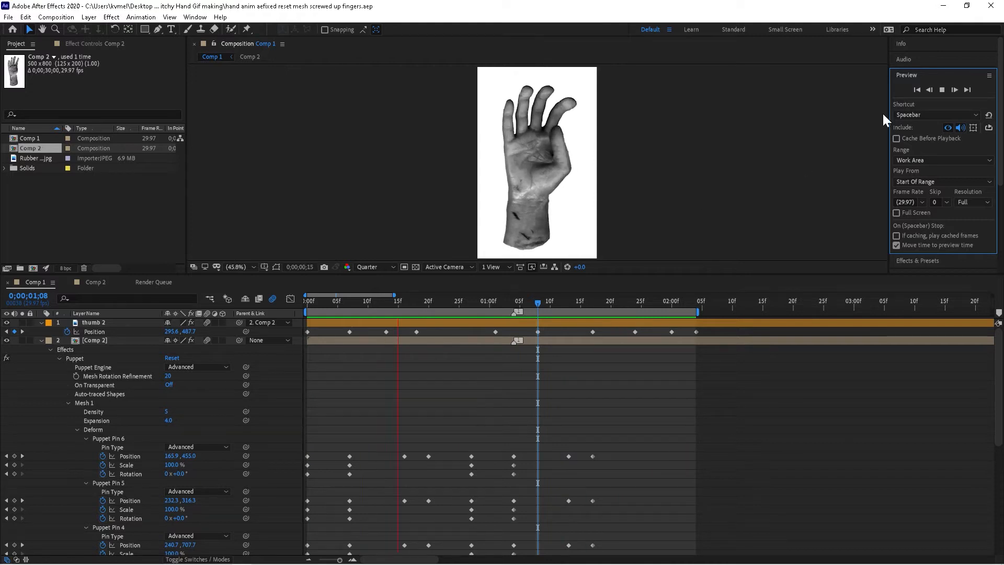
- Stop the finished hand animation's preview and expand the Puppet effect properties of the thumb 2 layer
left_click(942, 89)
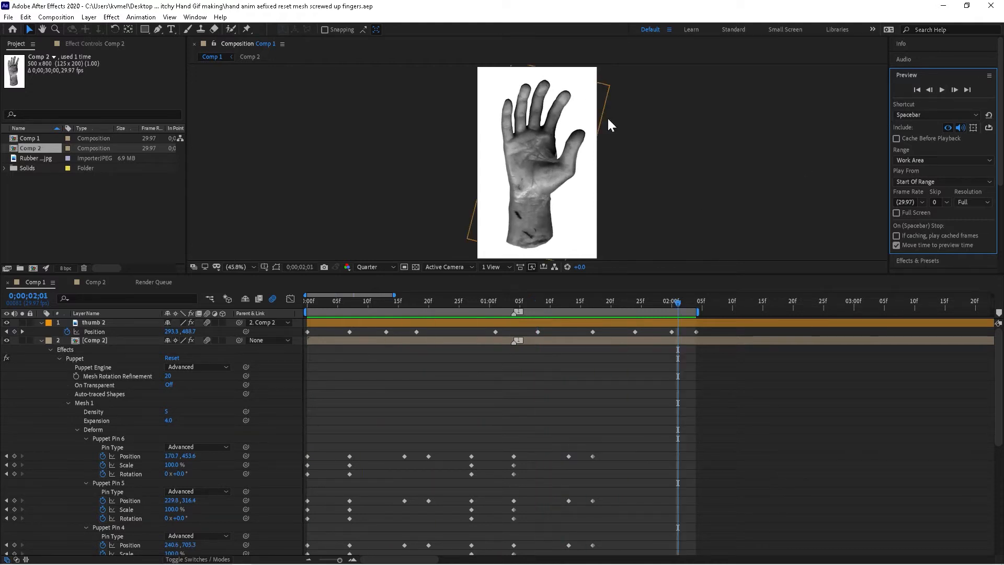
left_click(108, 324)
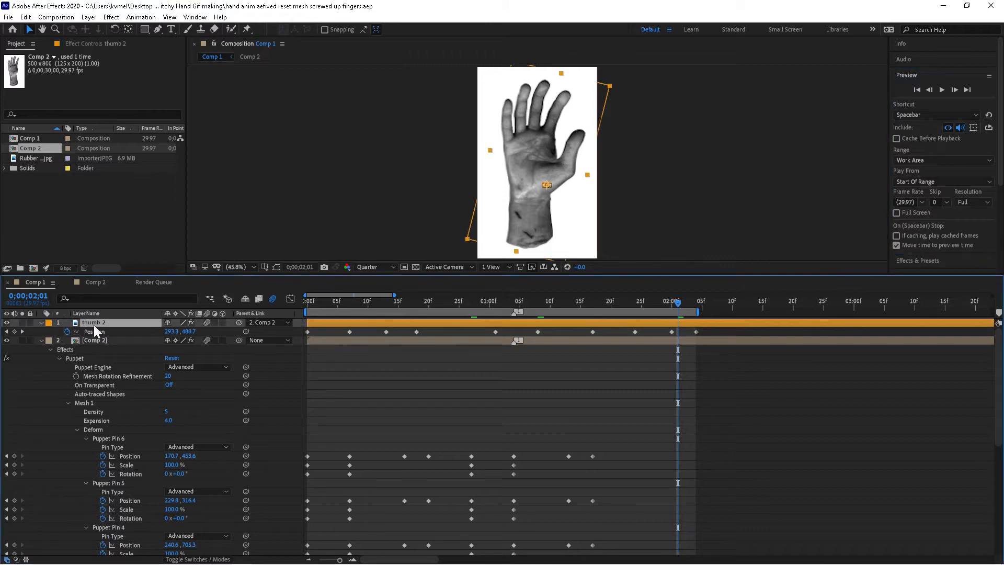
left_click(41, 322)
left_click(41, 322)
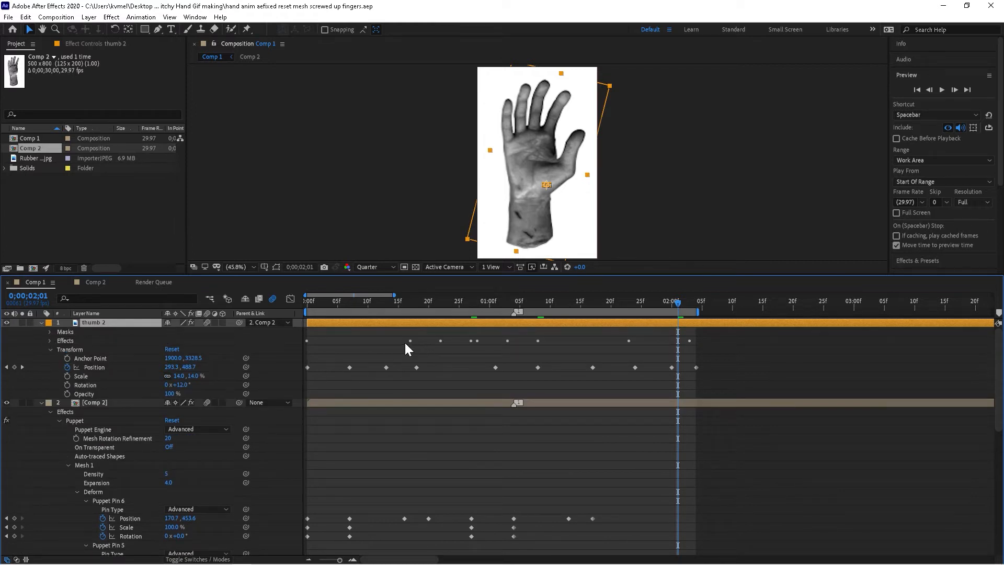
left_click(50, 340)
left_click(58, 349)
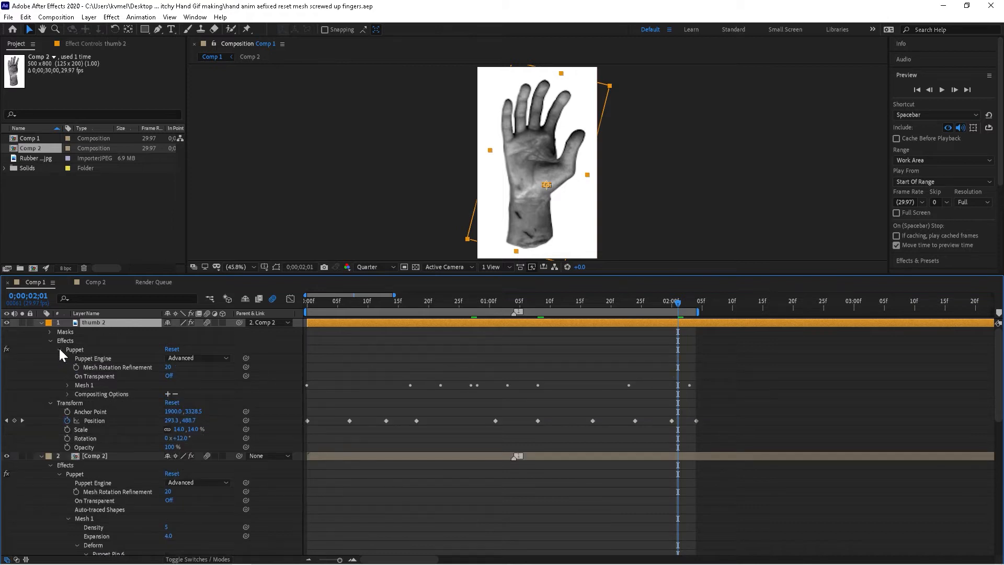
- Expand the thumb 2 layer's Mesh 1 and its Deform pin list, and highlight Puppet Pin 5 on the hand
left_click(67, 385)
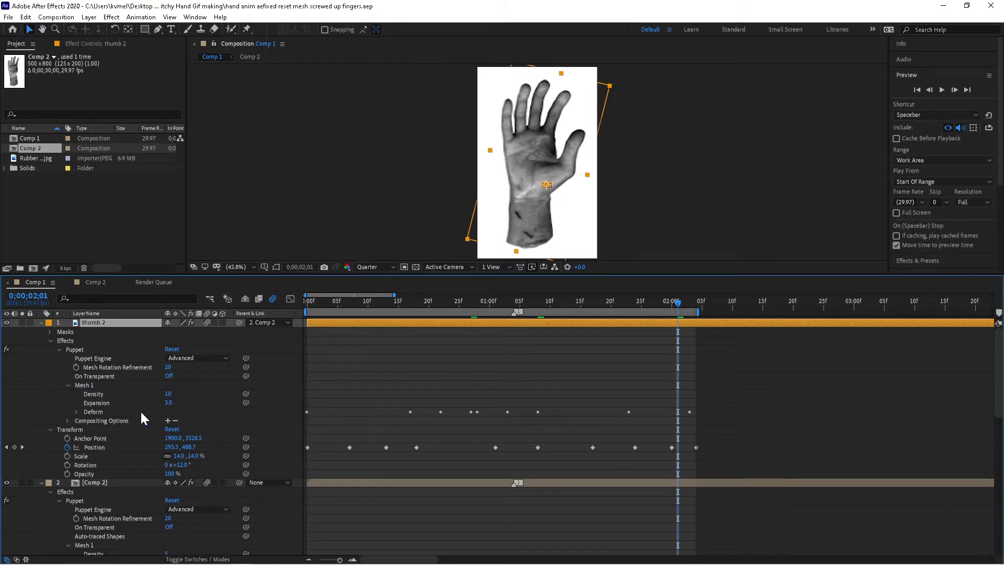
left_click(76, 412)
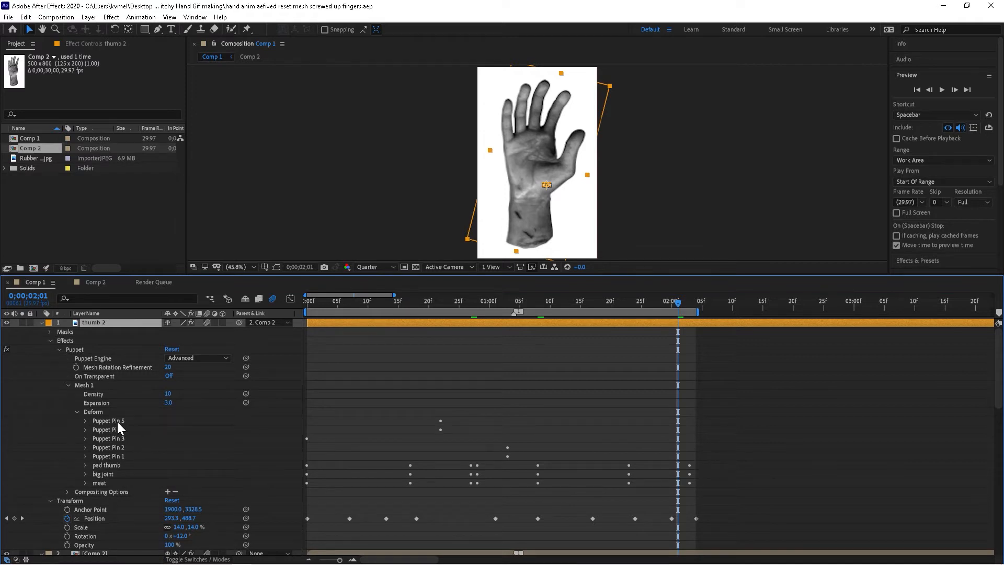
left_click(117, 422)
left_click(99, 412)
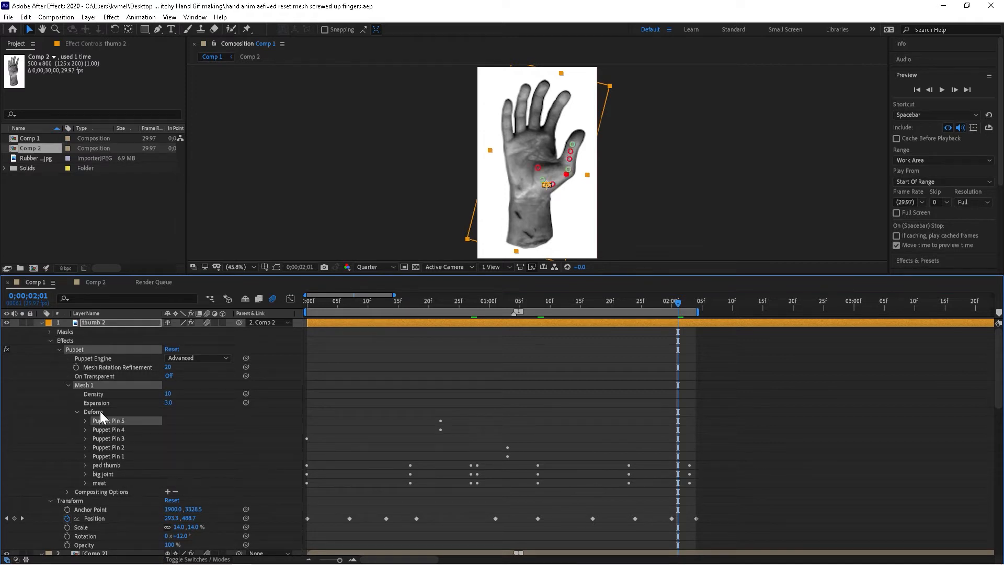
- Try rotating the pad thumb pin toward the fingers at 0;00;02;01, and undo the rotation
left_click(573, 147)
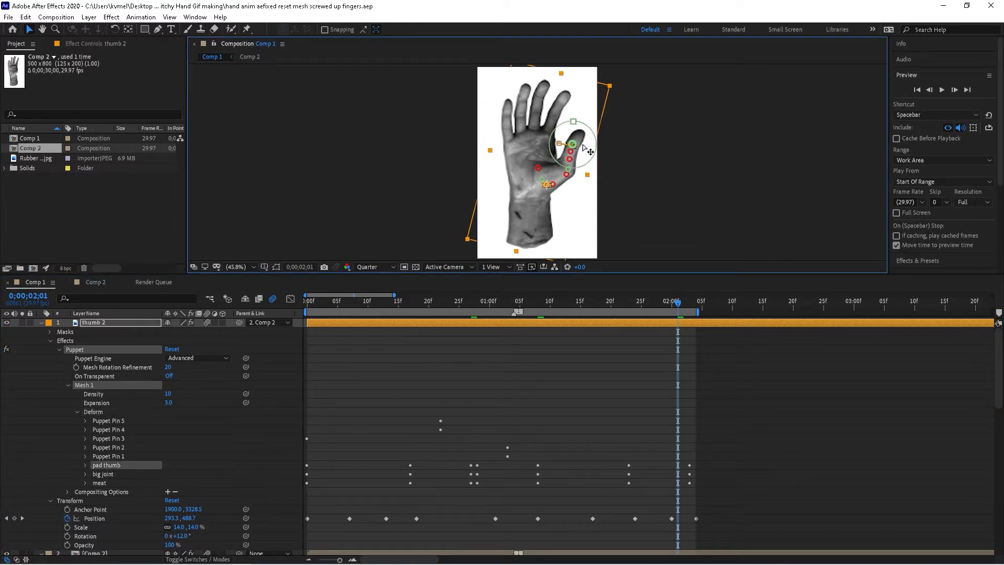
left_click_drag(585, 126, 575, 122)
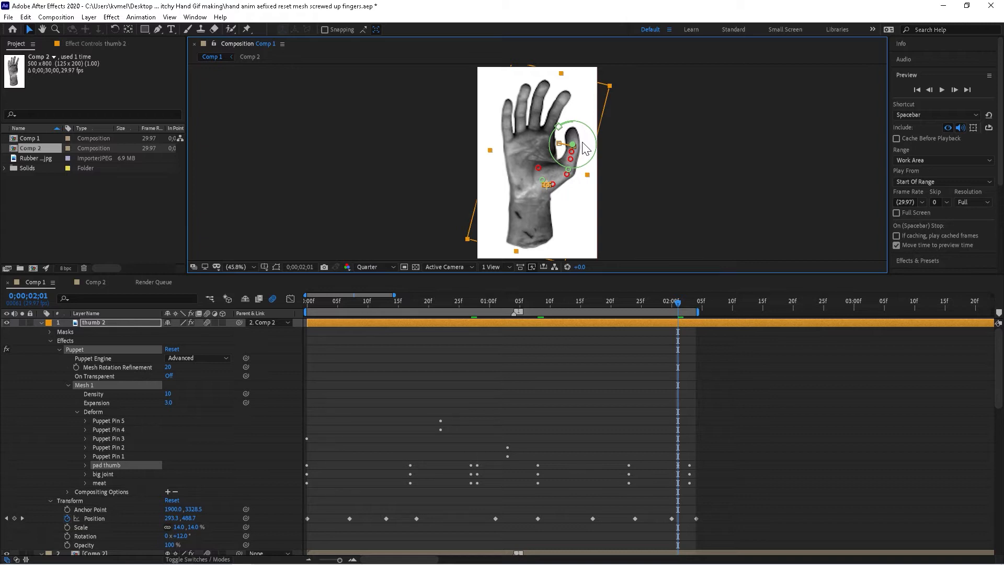
key("ctrl+z")
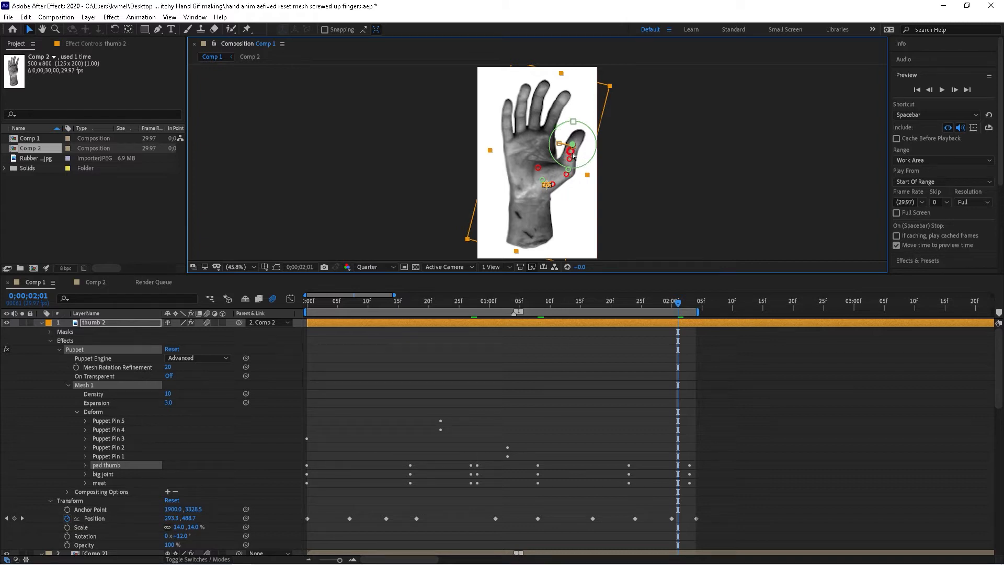
- Highlight the thumb's starch pins, Puppet Pins 1 to 5, along with the pad thumb and big joint pins to check their locations
left_click(570, 158)
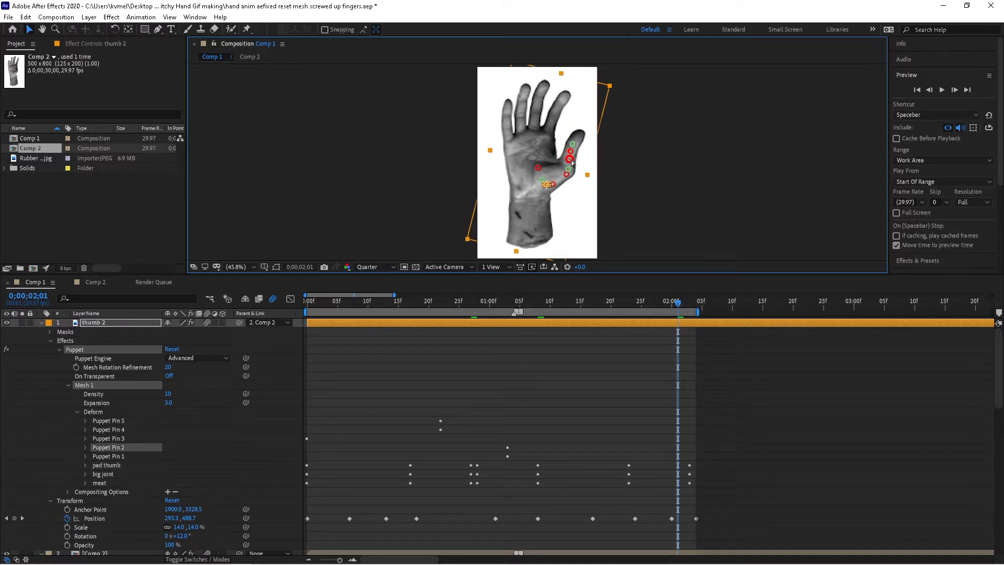
left_click(571, 161)
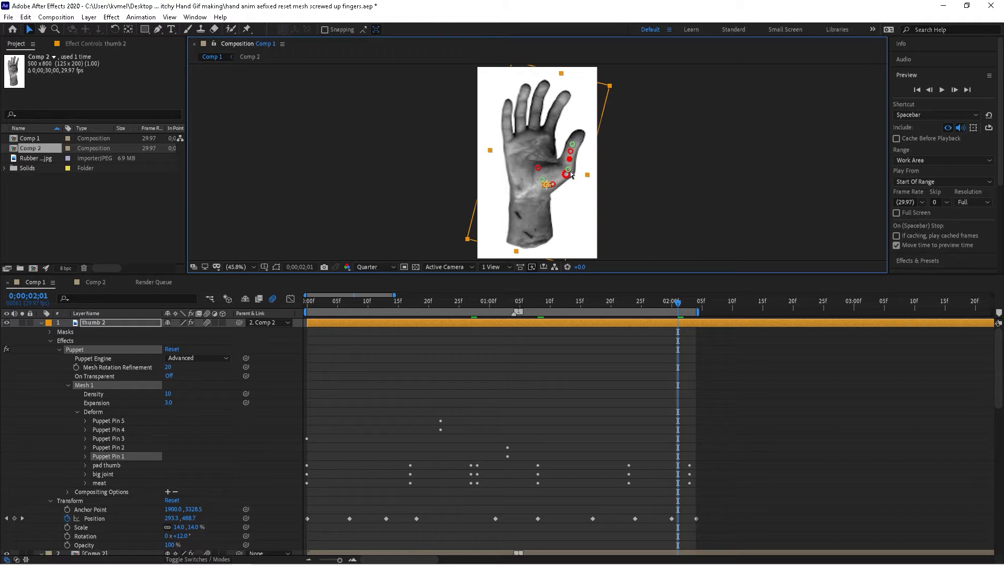
left_click(569, 173)
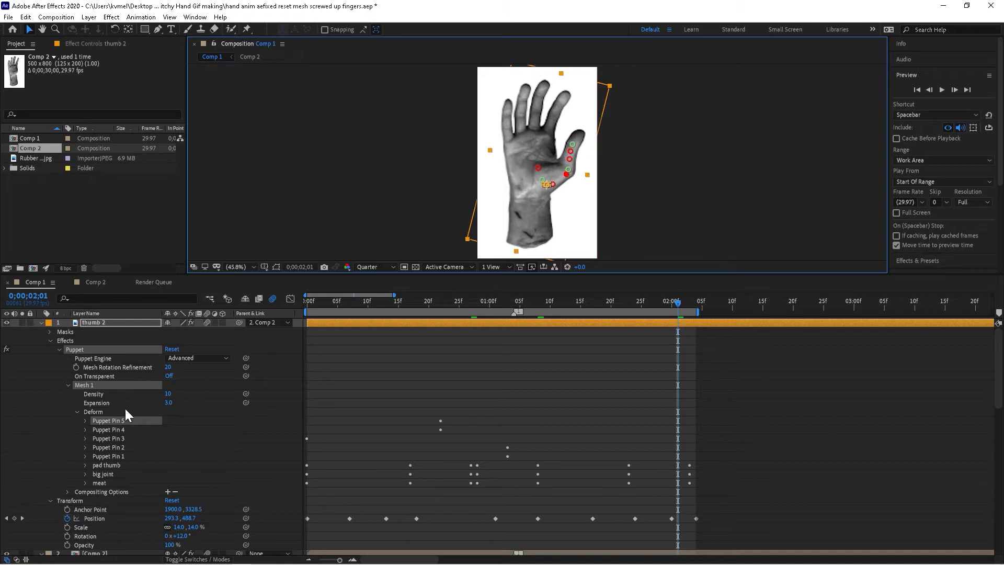
left_click(111, 429)
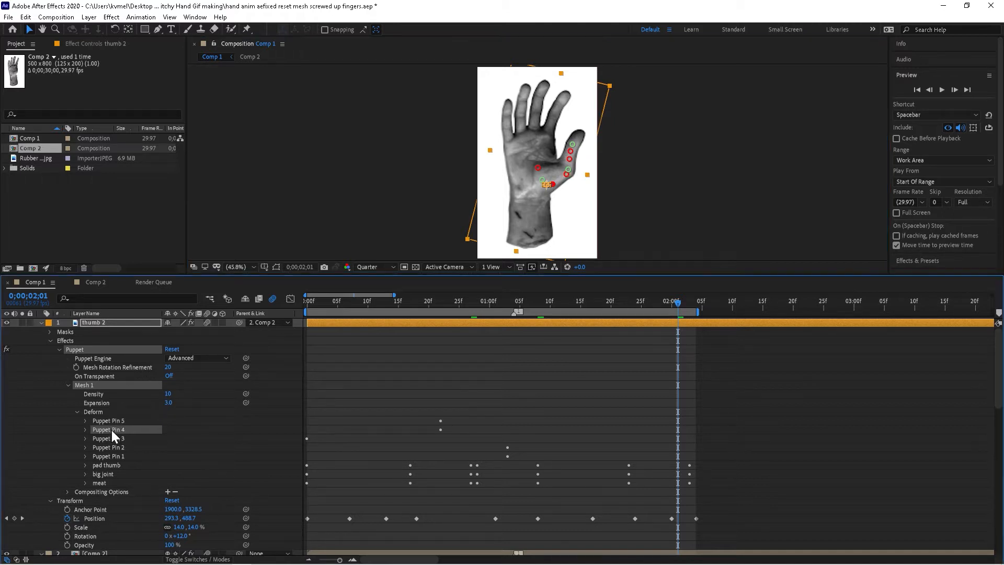
left_click(113, 438)
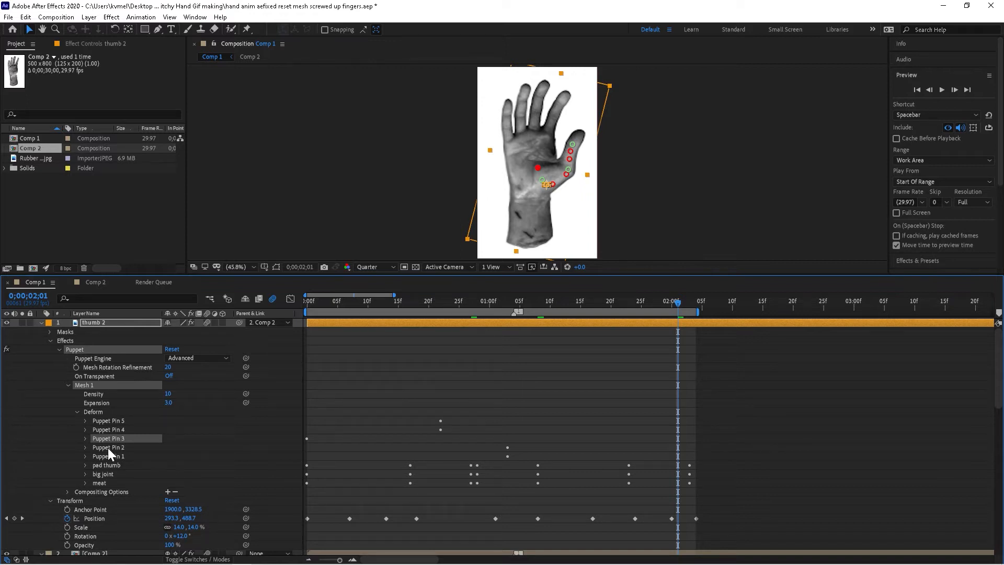
left_click(109, 463)
left_click(110, 473)
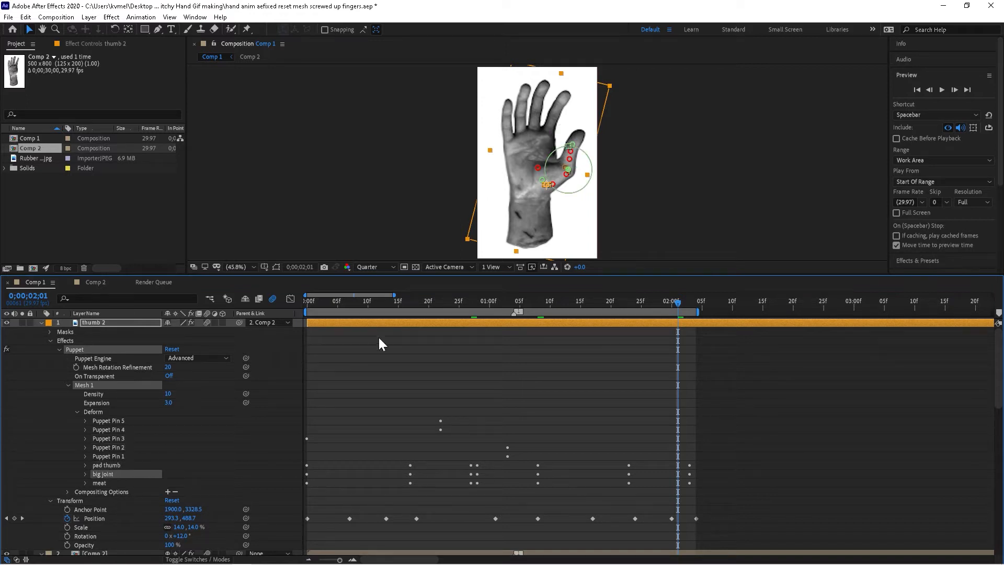
- Try moving the pad thumb pin toward the fingers and rotating it, and undo both changes
left_click(588, 160)
left_click_drag(587, 161, 564, 145)
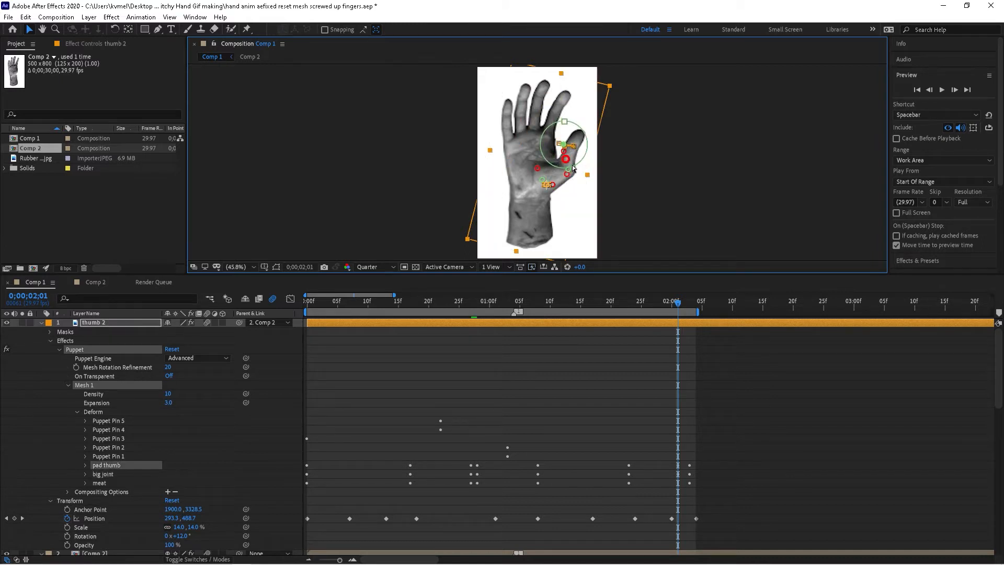
left_click_drag(579, 130, 566, 126)
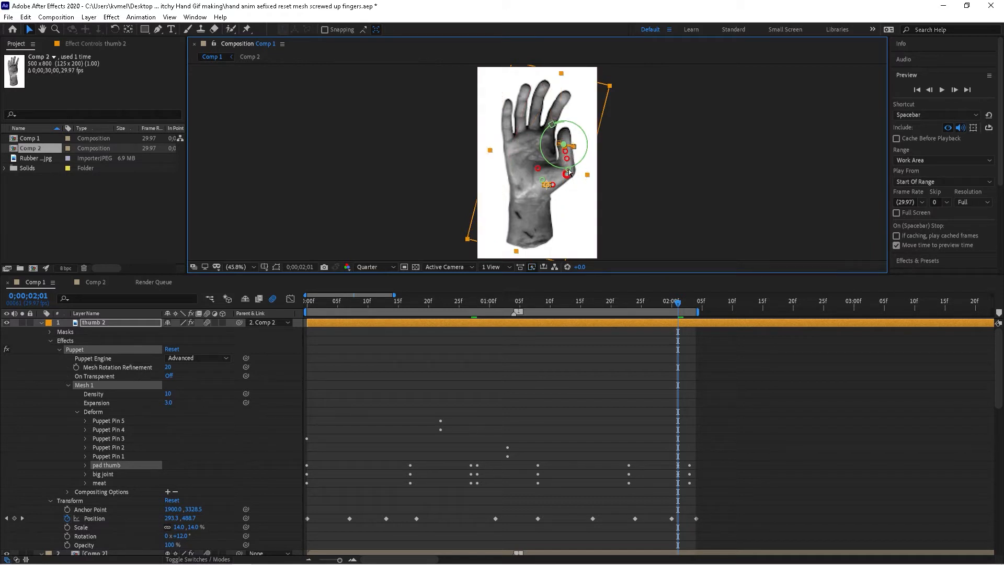
key("ctrl+z")
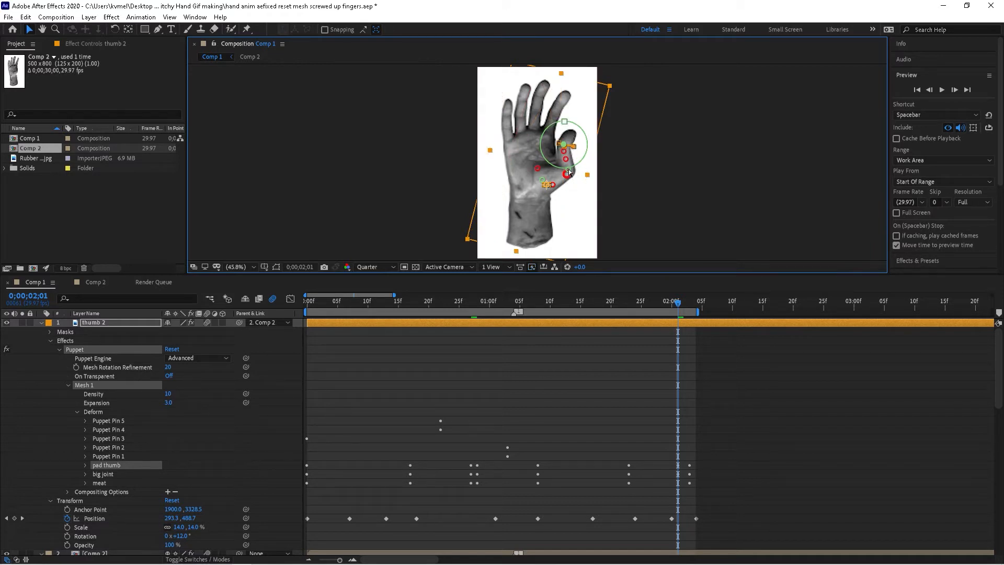
key("ctrl+z")
- Highlight the big joint and meat pins on the hand, and collapse the thumb 2 layer's properties
left_click(568, 173)
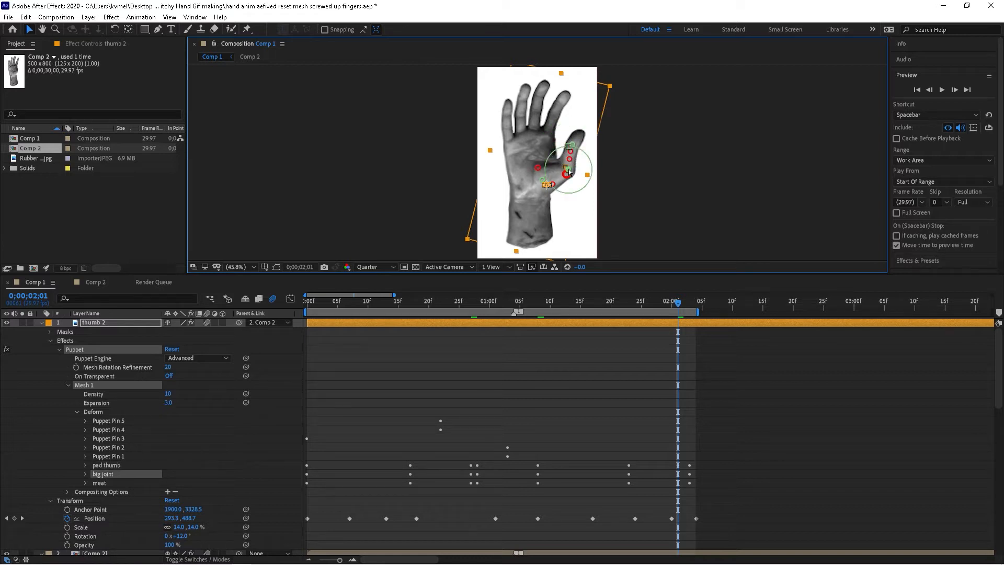
left_click(545, 183)
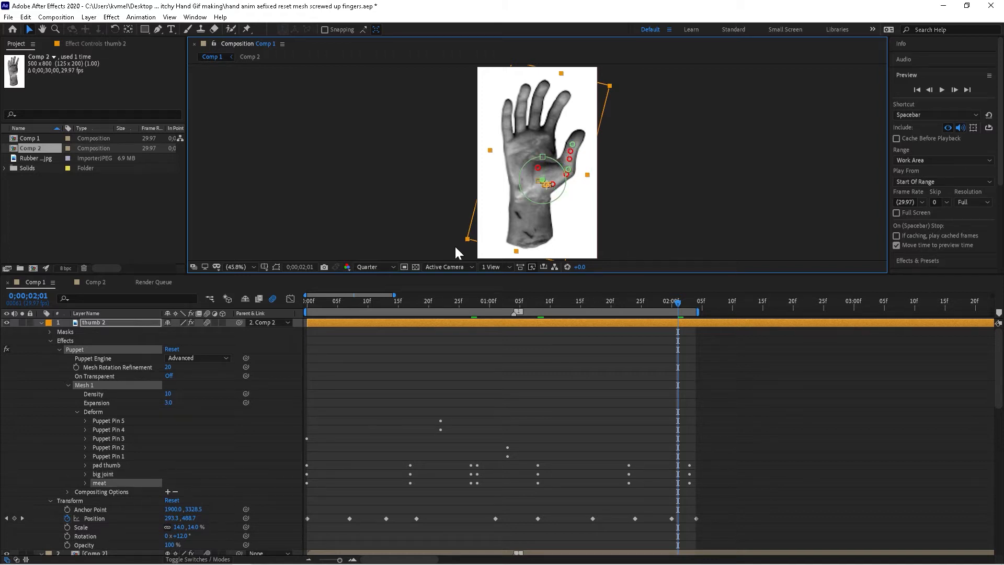
left_click(89, 321)
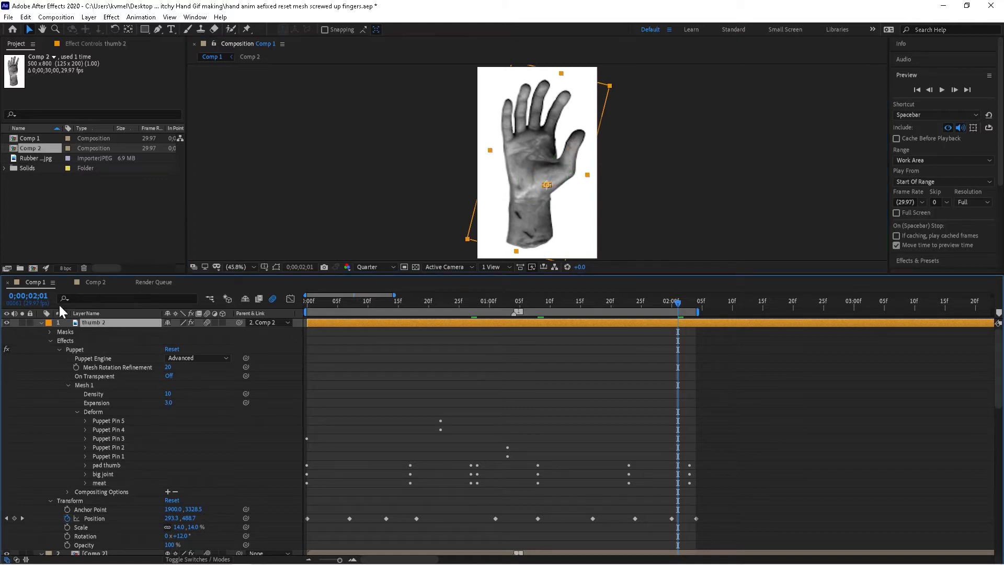
left_click(40, 323)
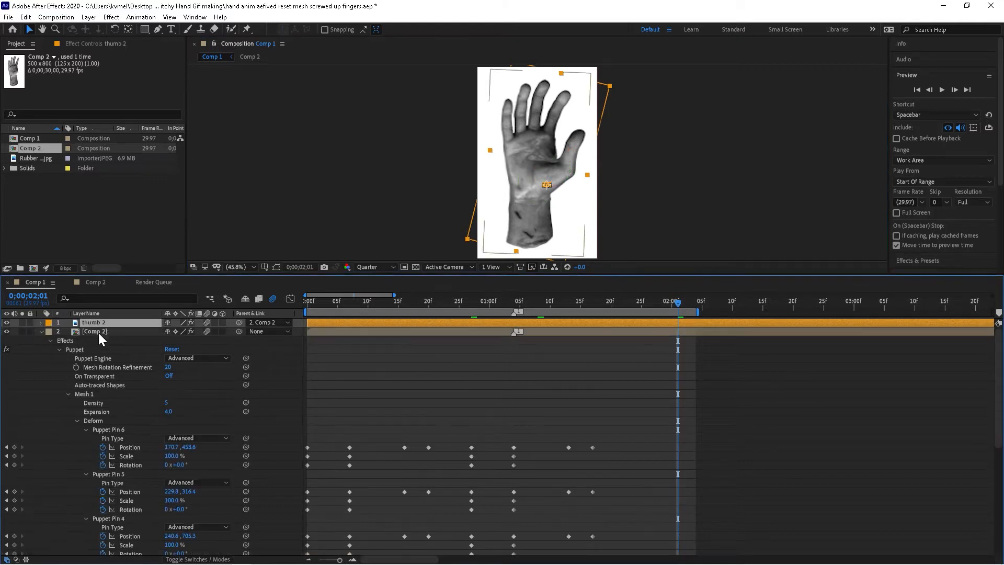
- Open Comp 2 at 0;00;00;08, select the Rubber hand.jpg layer, and fit the whole hand in the view
left_click(93, 331)
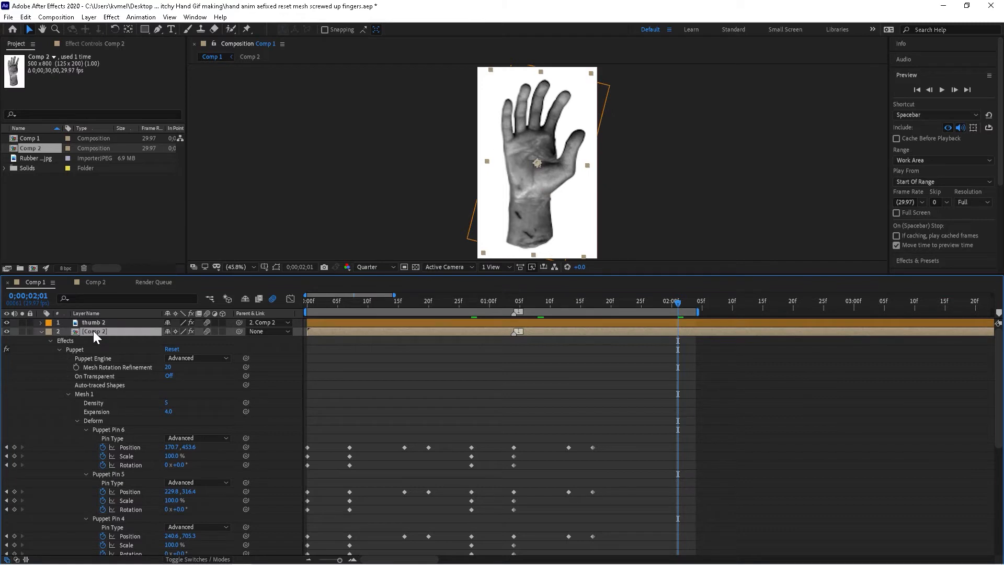
left_click(90, 282)
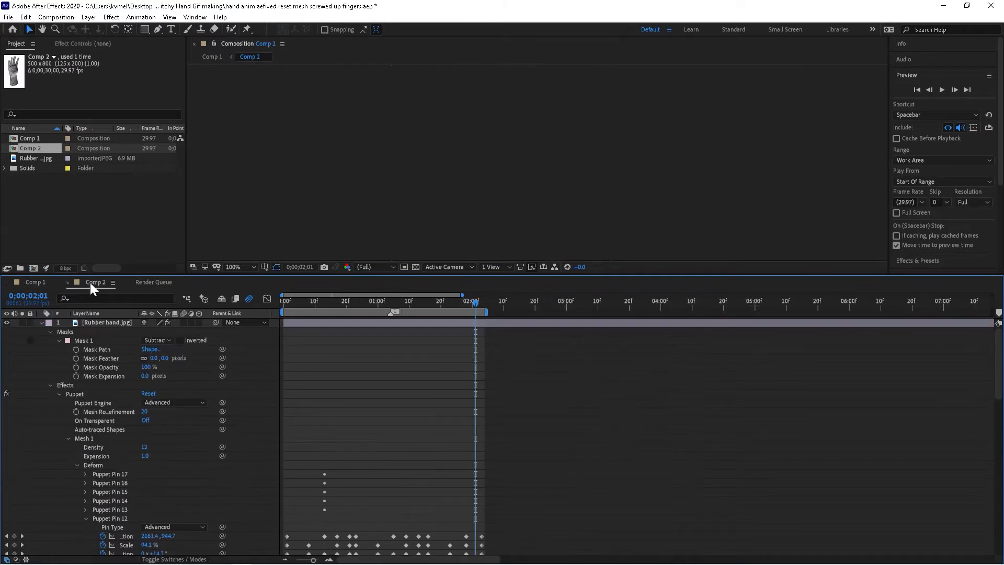
mouse_move(298, 304)
left_mouse_down()
mouse_move(288, 302)
mouse_move(310, 309)
left_mouse_up()
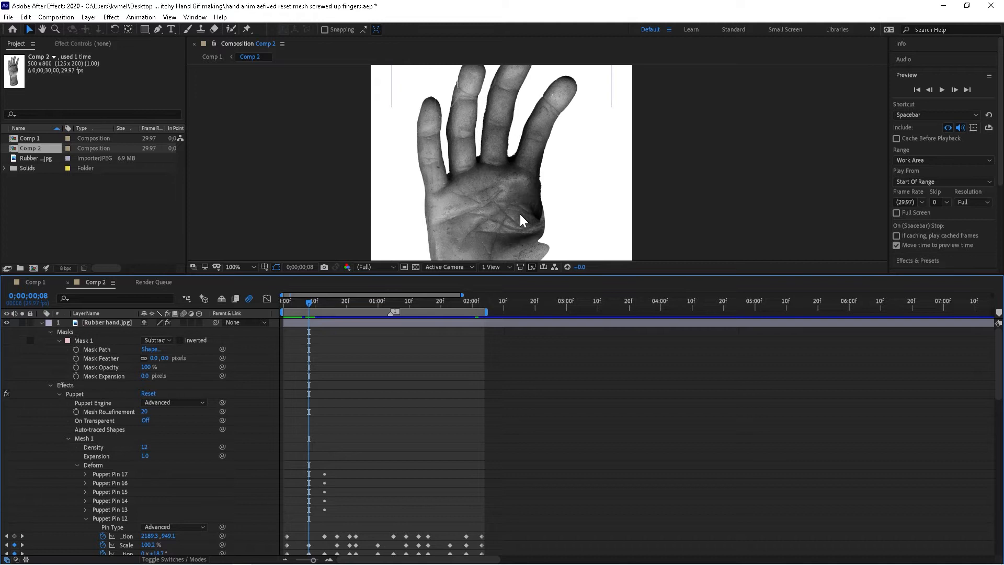
left_click(108, 322)
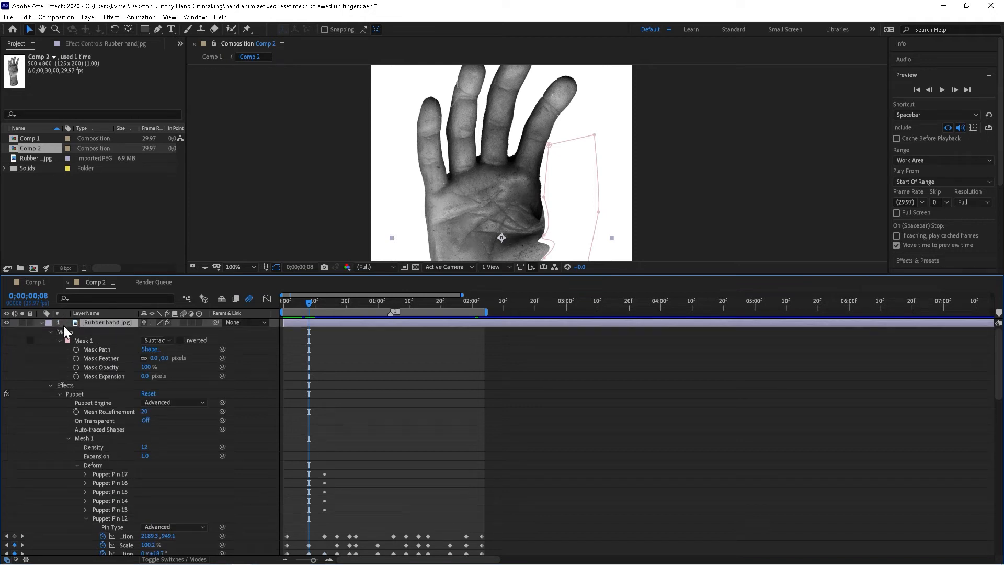
left_click(253, 265)
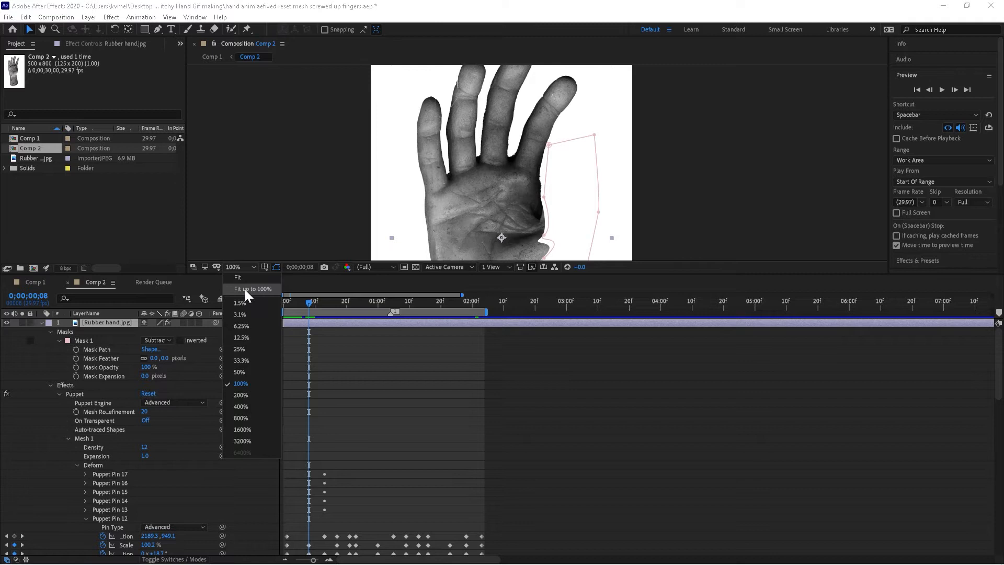
left_click(245, 290)
left_click(249, 298)
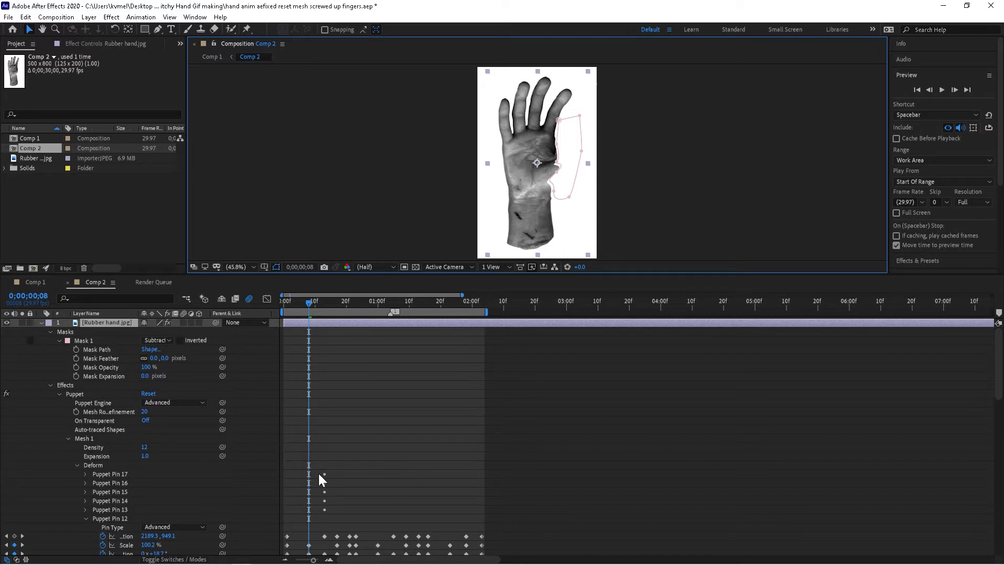
- Show the Rubber hand.jpg layer's puppet pins, try moving the middle fingertip pin outward, and undo the move
left_click(124, 475)
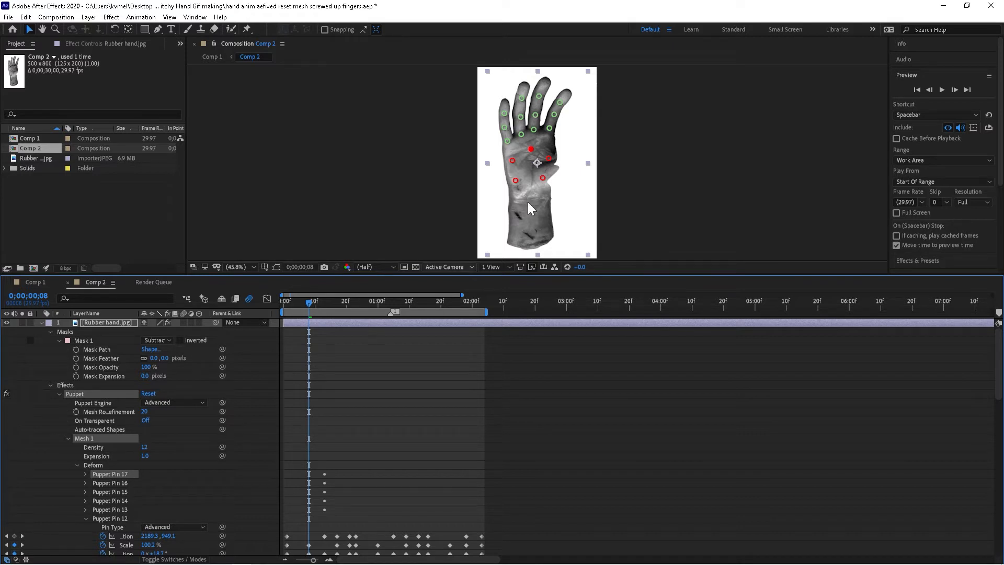
left_click_drag(539, 97, 547, 91)
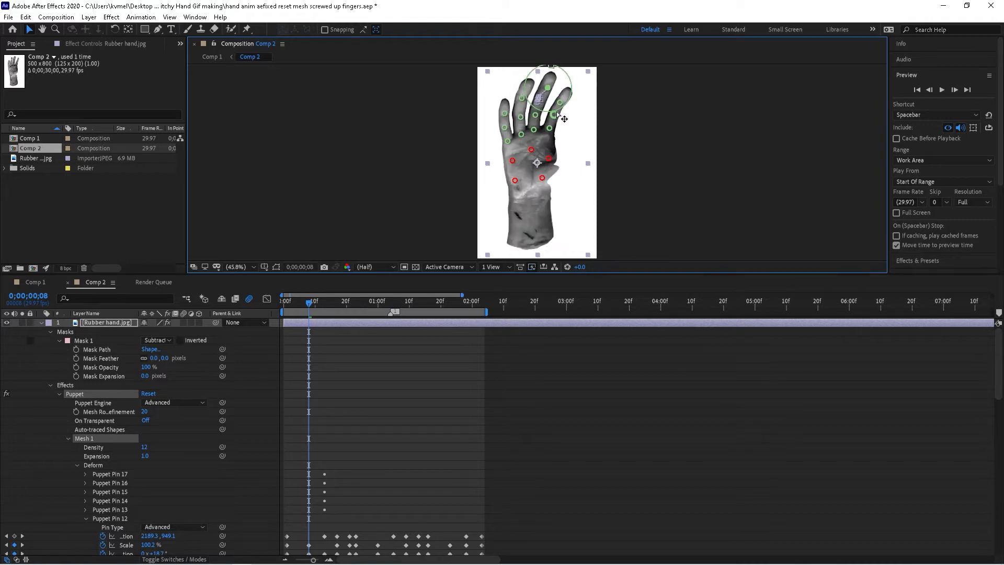
key("ctrl+z")
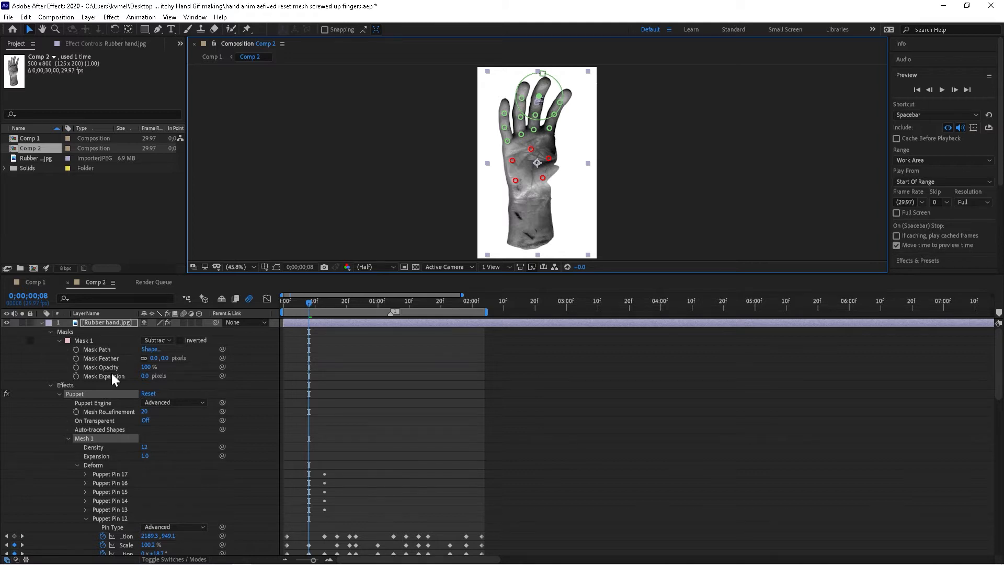
scroll(112, 372, "down", 3)
scroll(111, 372, "up", 2)
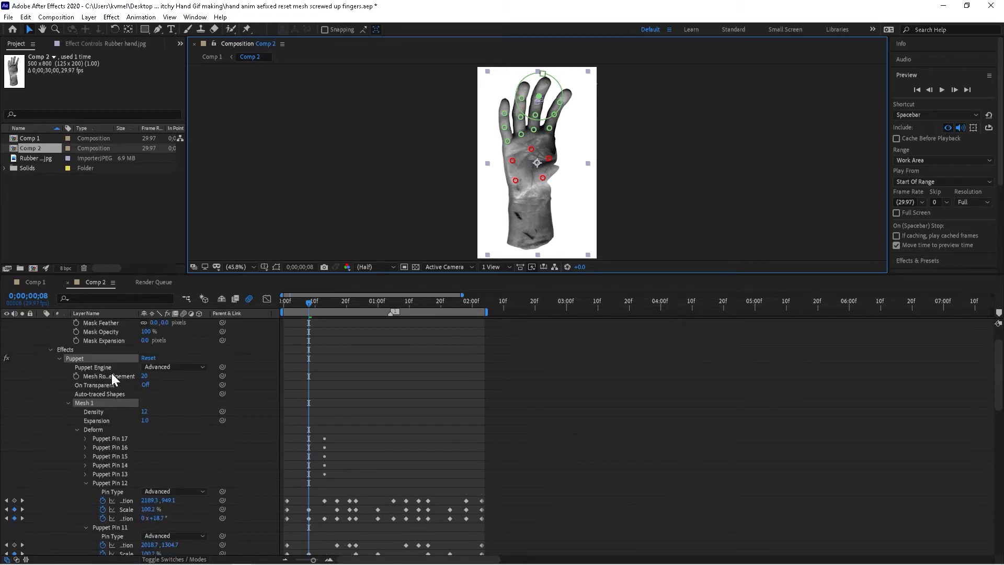
scroll(111, 373, "up", 2)
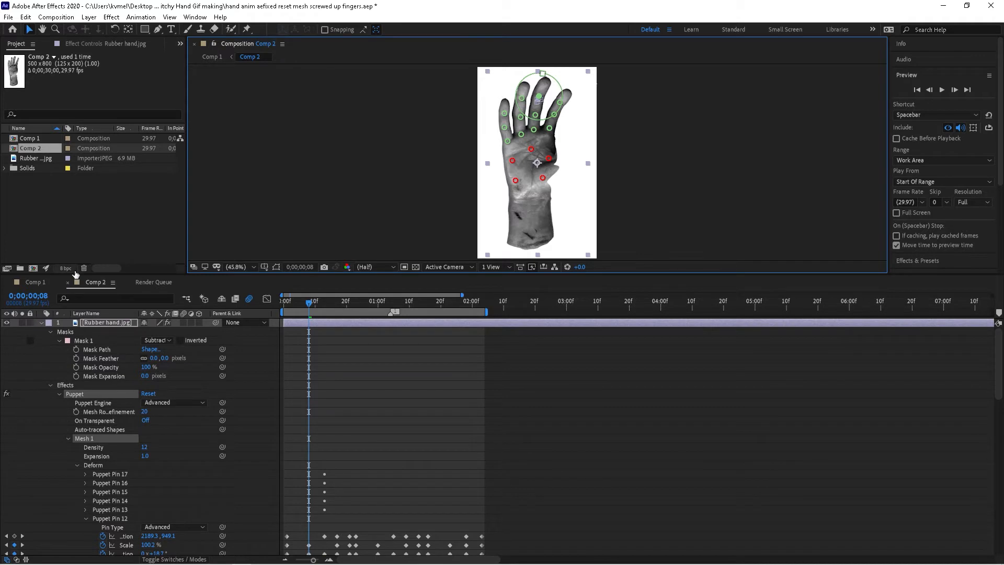
- Return to Comp 1 and move the Comp 2 layer's Puppet Pin 6 to about 169.6, 460.2 at 0;00;00;08
left_click(36, 281)
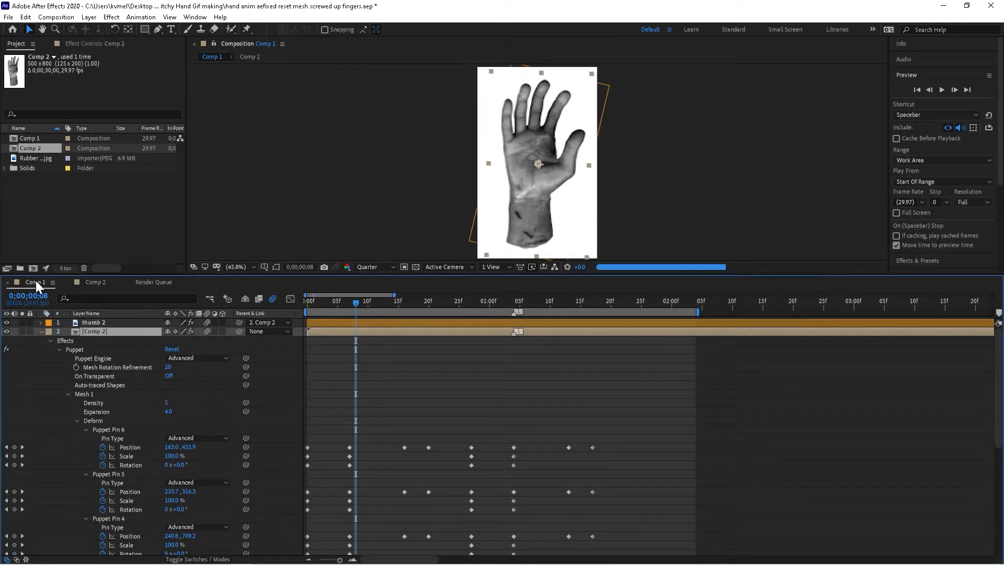
left_click(84, 324)
left_click(83, 332)
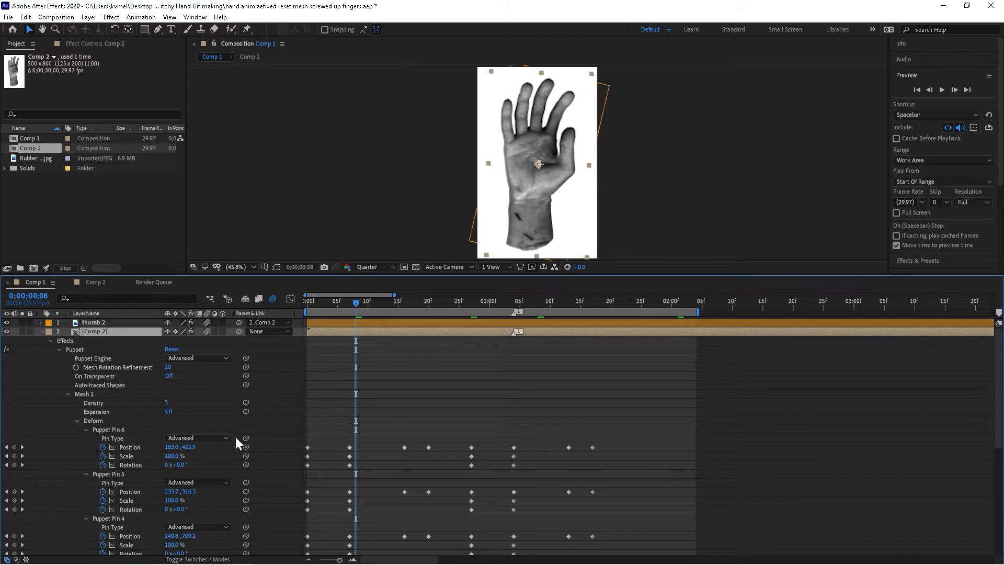
left_click(114, 430)
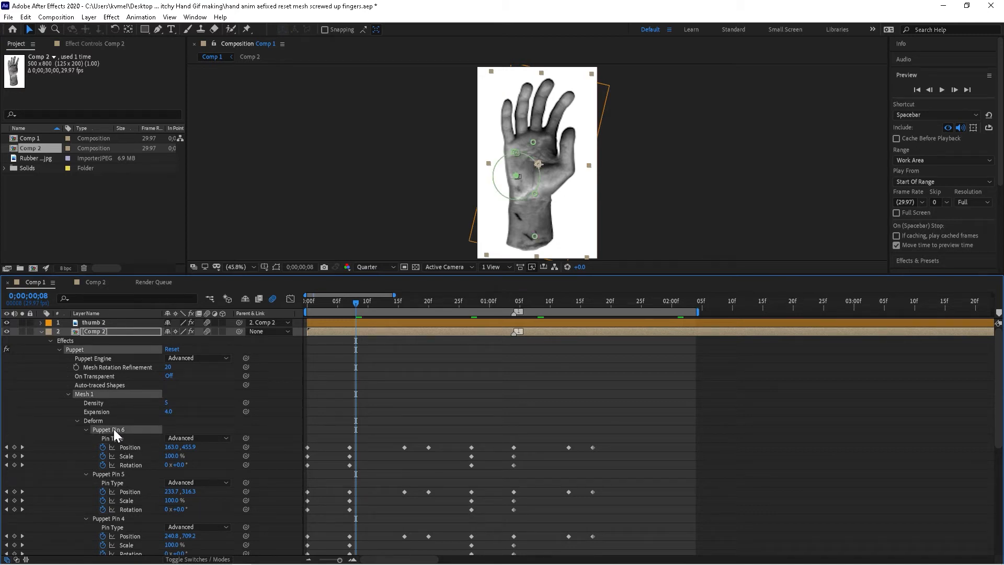
left_click(112, 473)
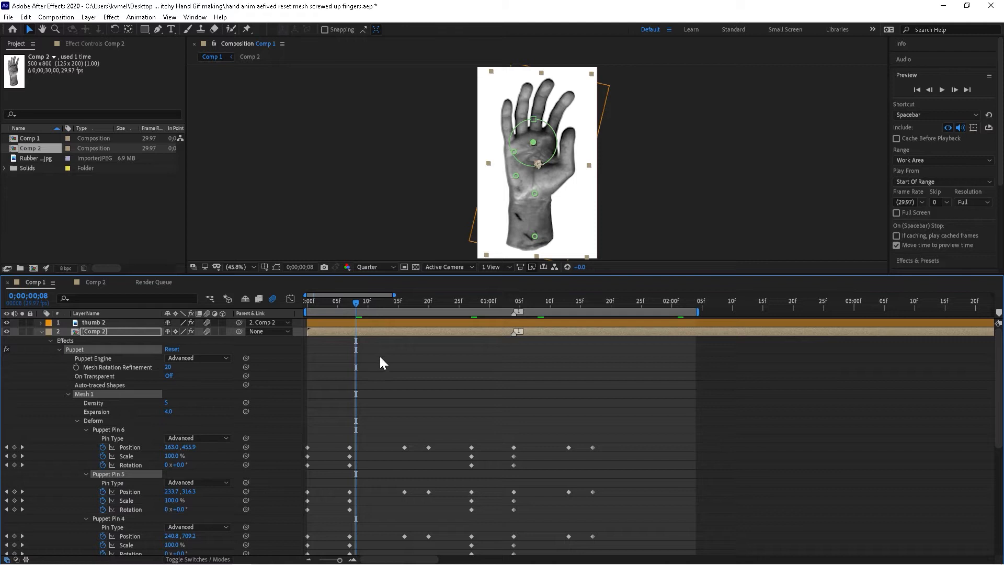
left_click_drag(520, 176, 519, 178)
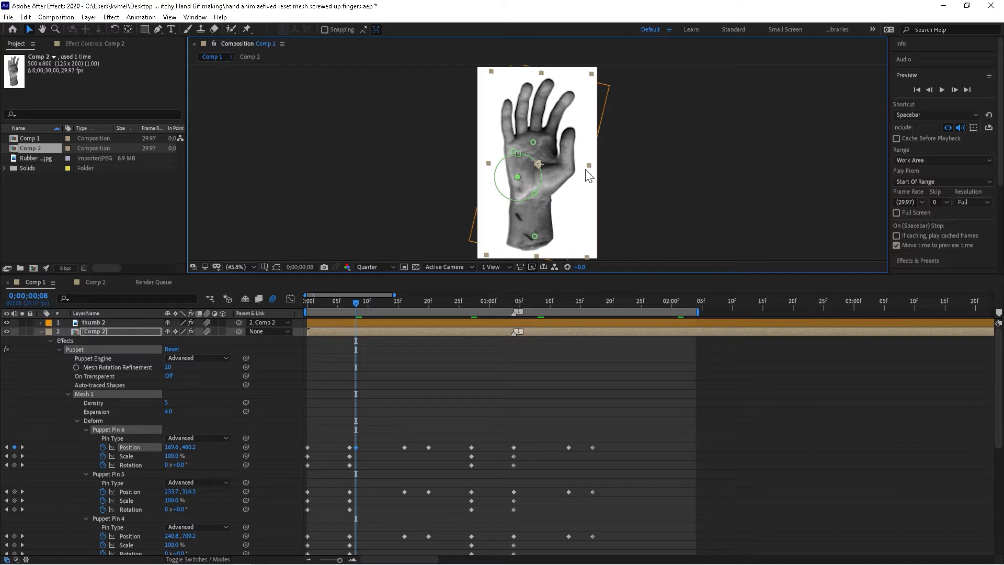
- Undo the Puppet Pin 6 move on the Comp 2 layer, redo it to compare the palm, and undo it again
key("ctrl+z")
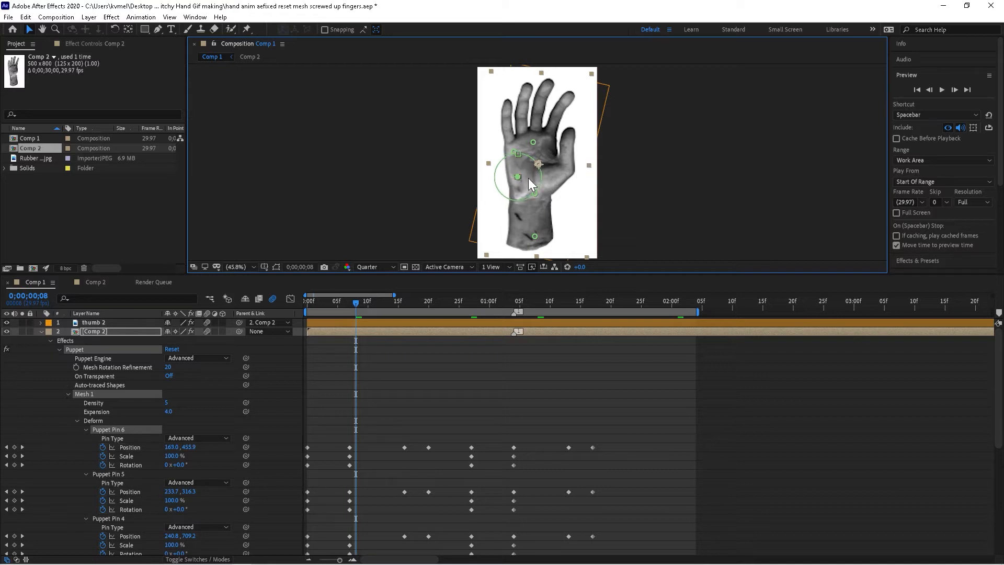
key("ctrl+shift+z")
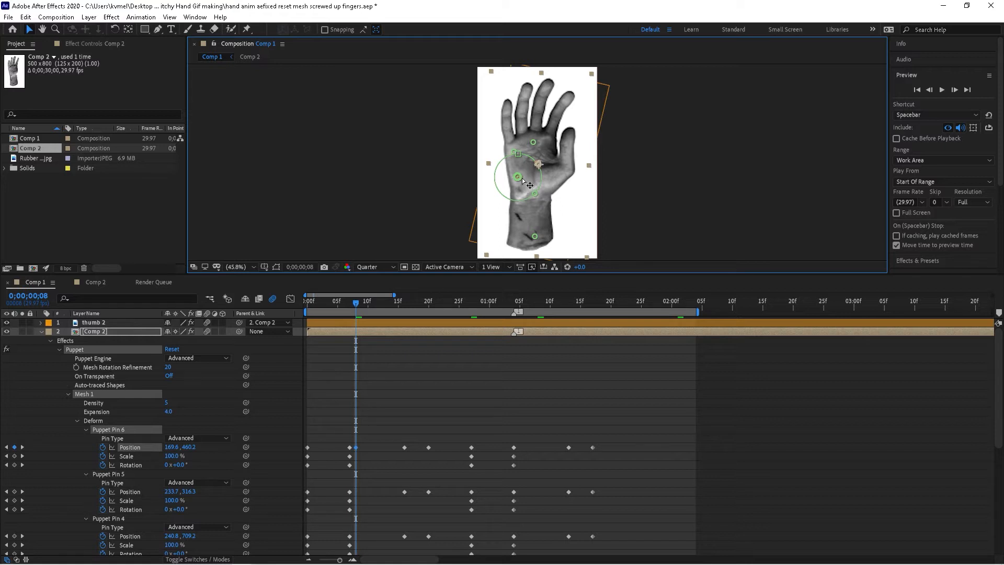
key("ctrl+z")
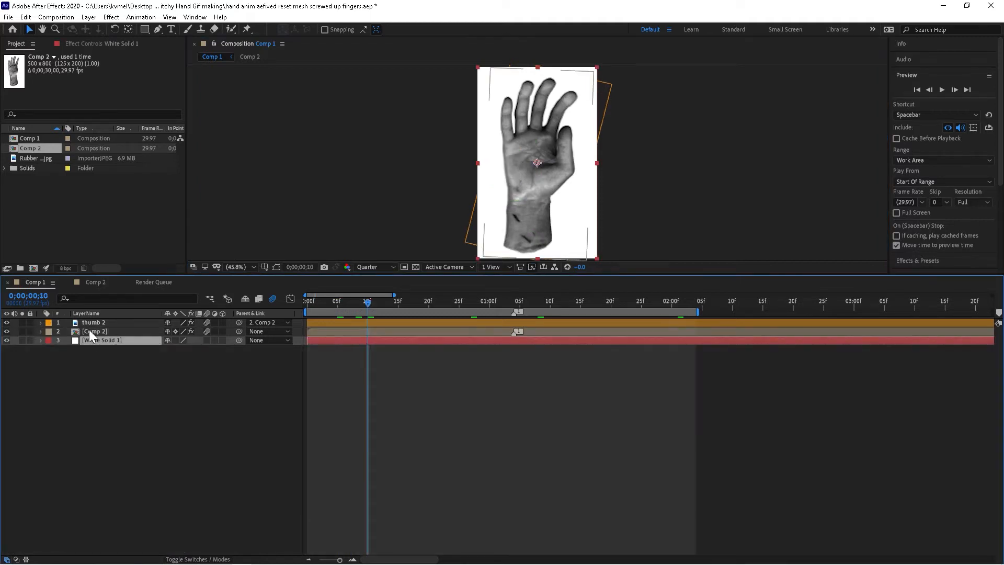
- Parent the thumb 2 layer to the Comp 2 layer with the parent pick whip
left_click(89, 332)
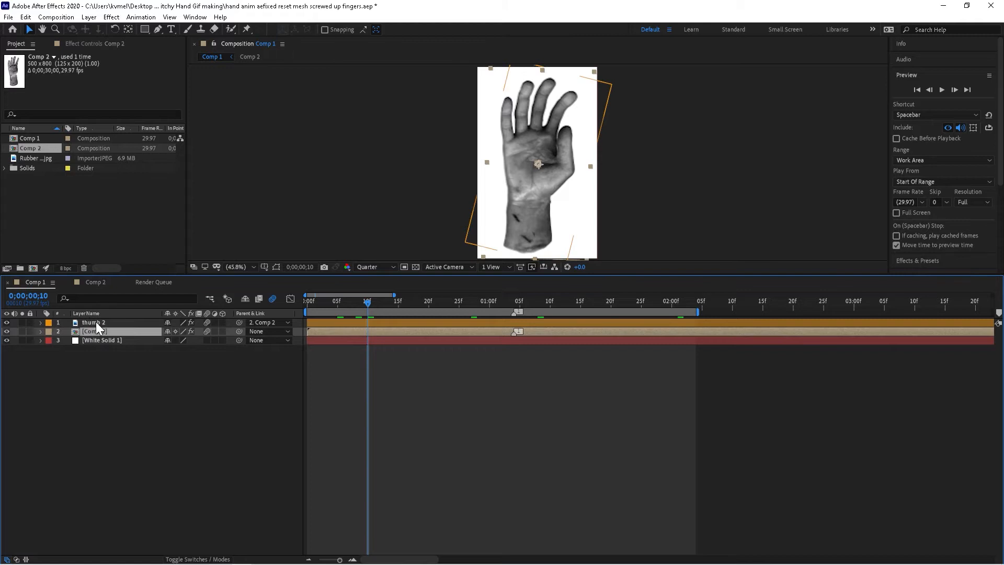
left_click(95, 322)
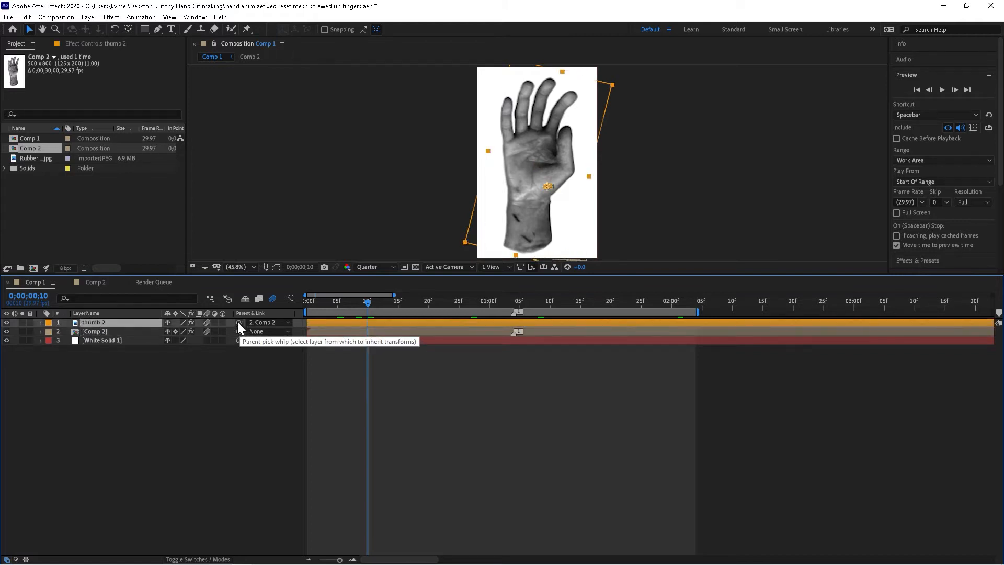
left_click(135, 331)
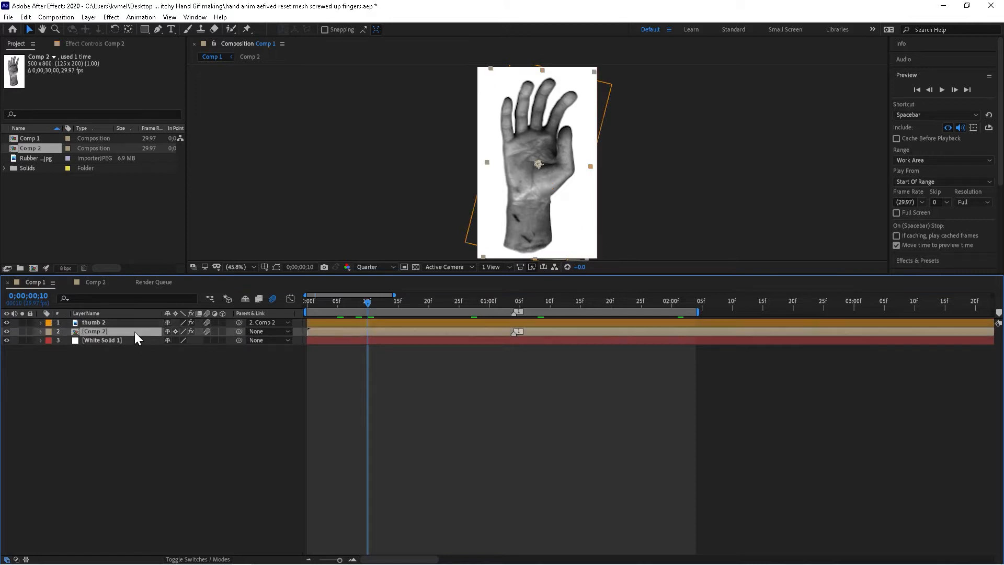
left_click_drag(239, 322, 116, 333)
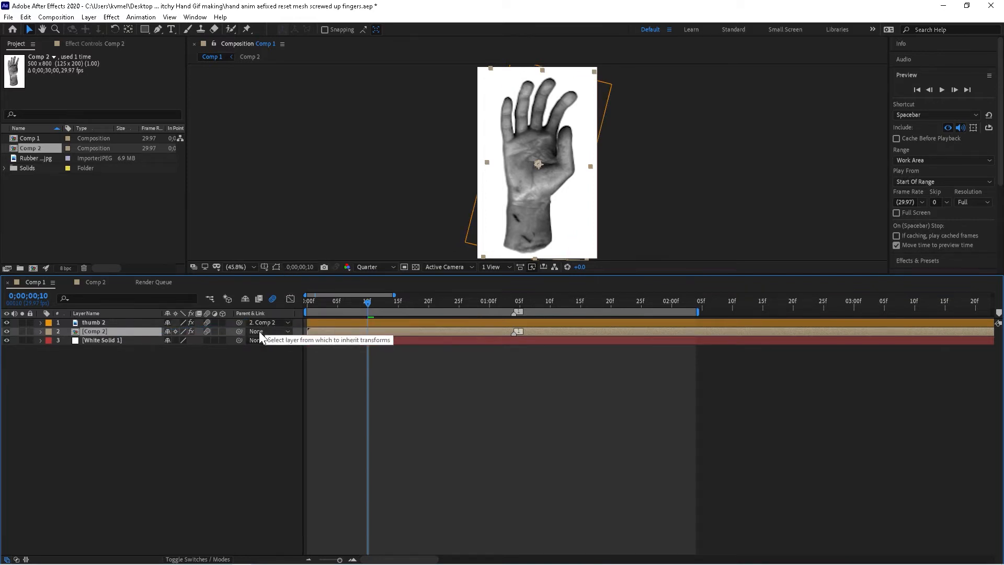
- Examine the Position and Rotation keyframes of the Comp 2 layer that moves the thumb 2 layer
left_click(100, 322)
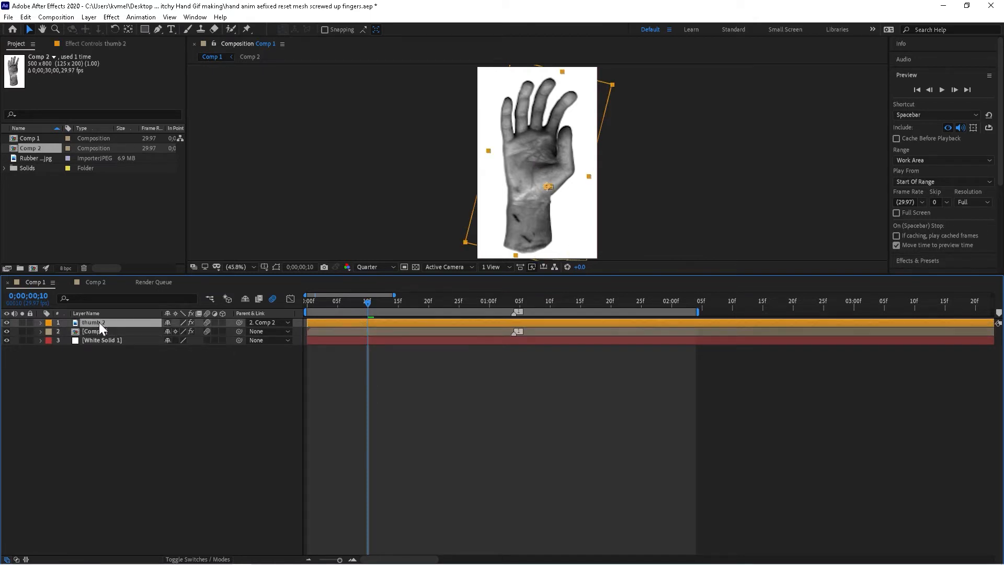
left_click(102, 331)
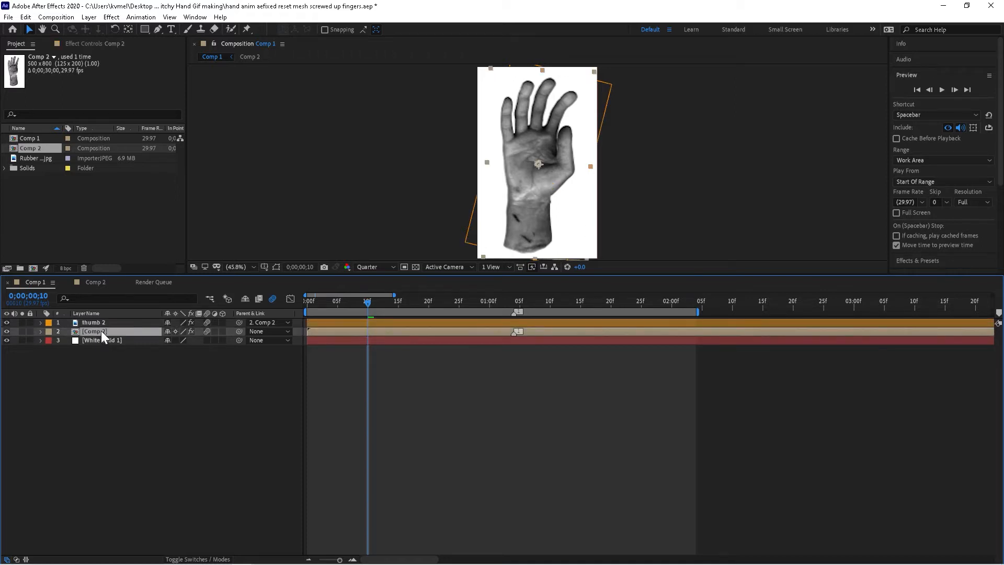
key("p")
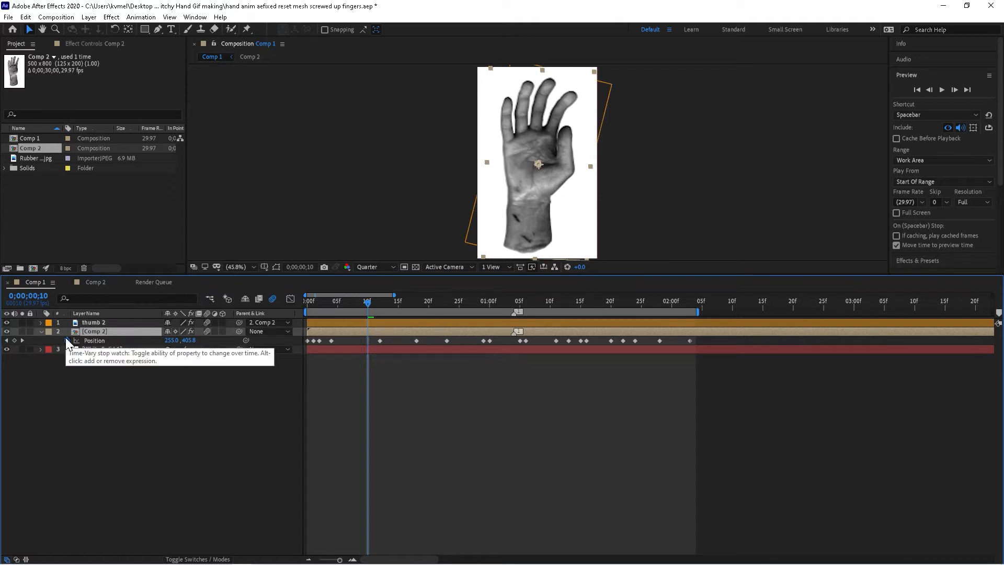
key("r")
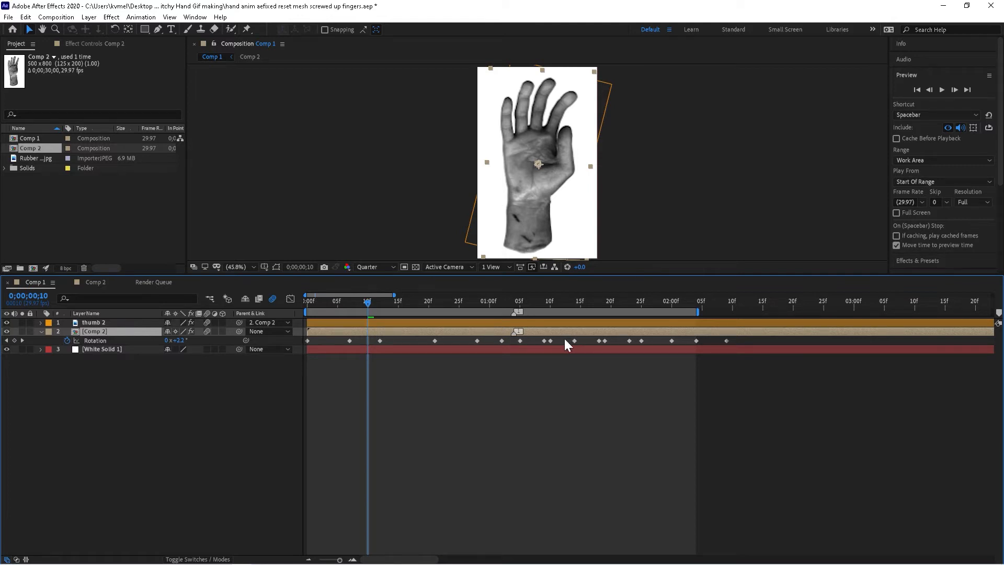
- Apply Easy Ease to all Rotation keyframes of the Comp 2 layer
left_click(99, 322)
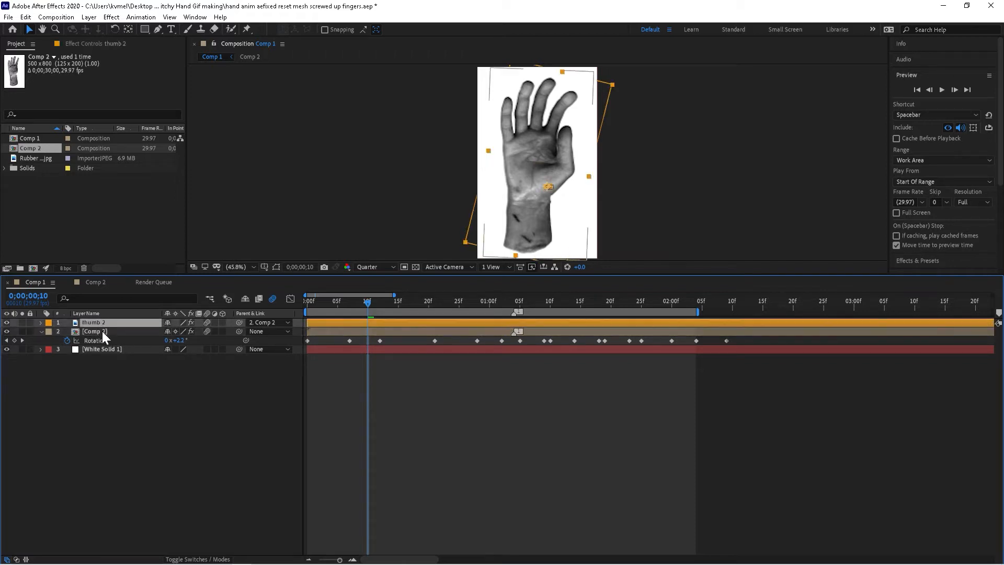
left_click(102, 331)
left_click_drag(750, 339, 300, 343)
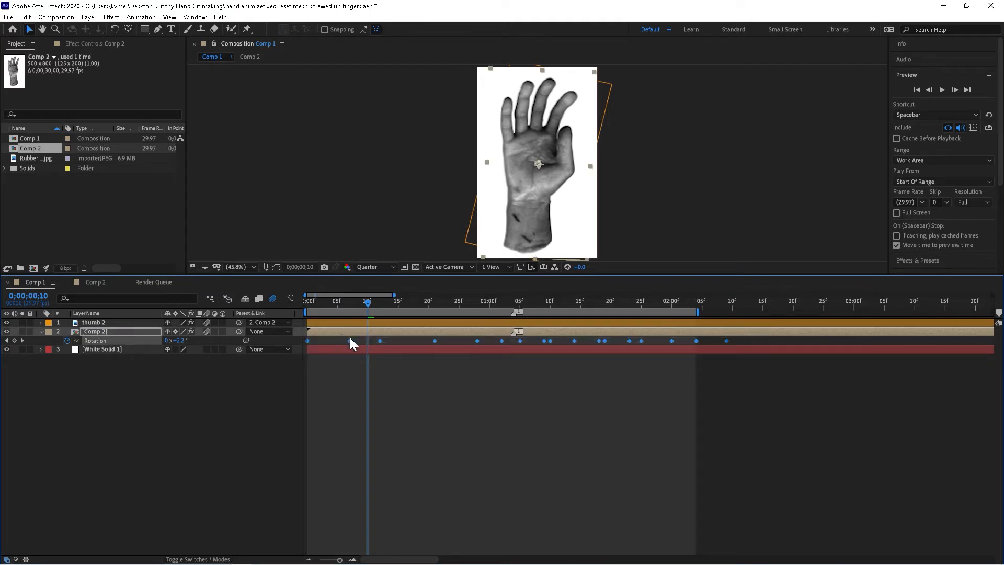
right_click(350, 341)
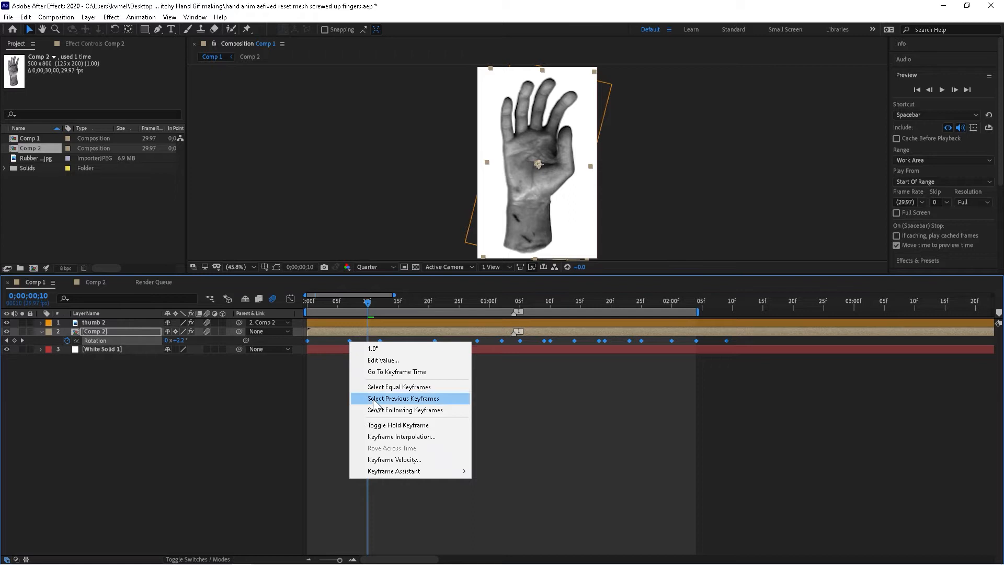
right_click(434, 341)
mouse_move(482, 472)
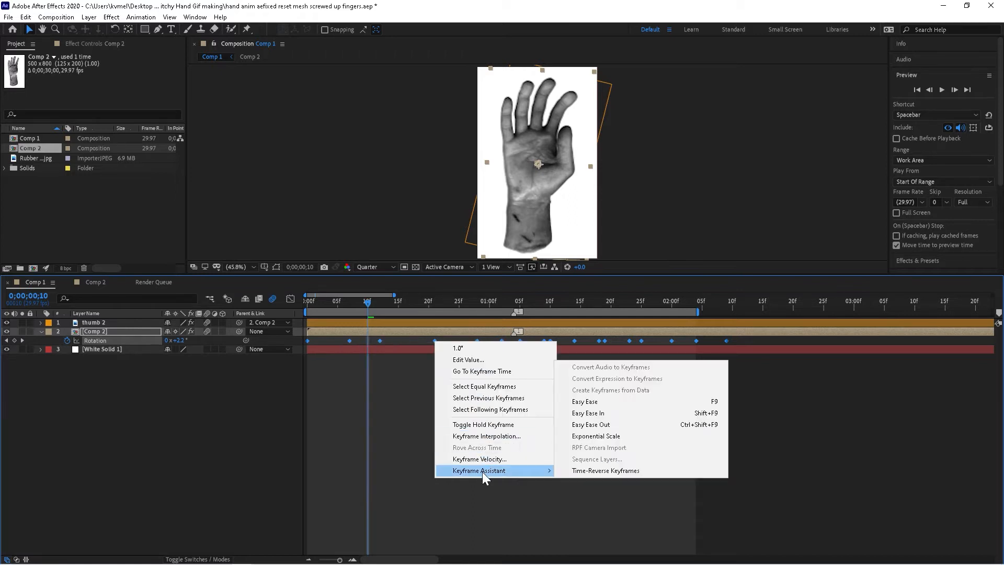
left_click(594, 404)
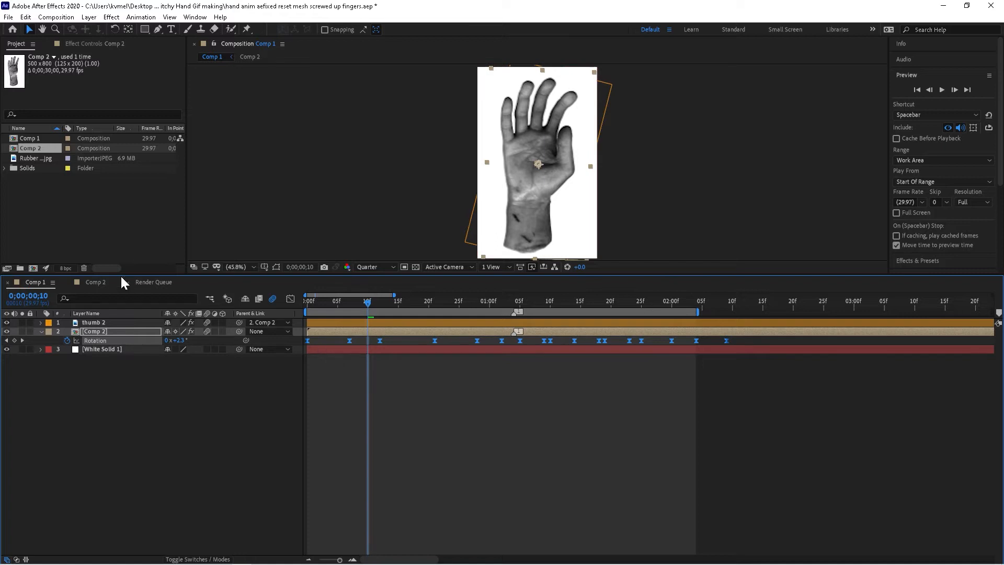
- Open Comp 2 and apply Easy Ease to the Rubber hand.jpg keyframes from Puppet Pin 12 through Puppet Pin 1
left_click(100, 321)
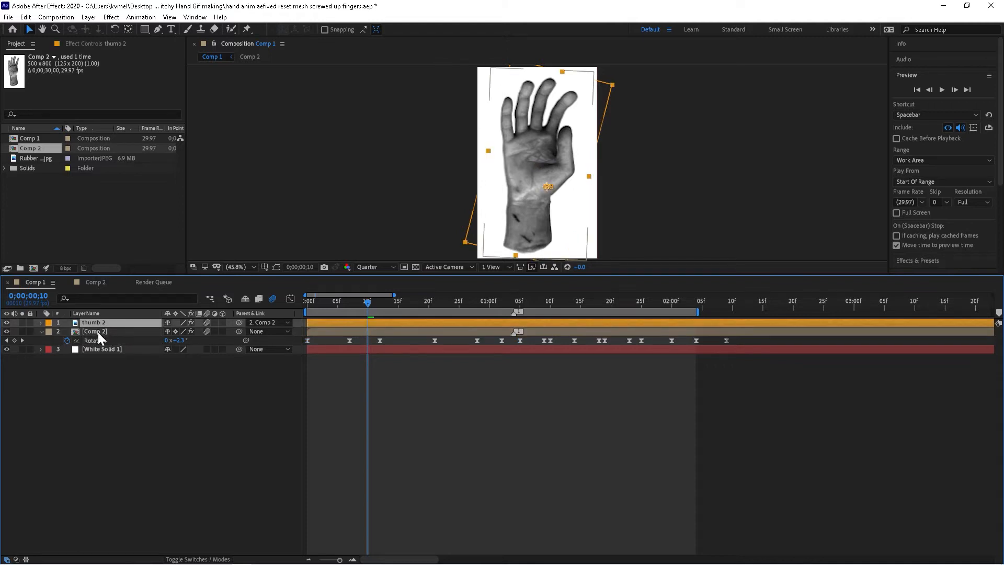
left_click(99, 332)
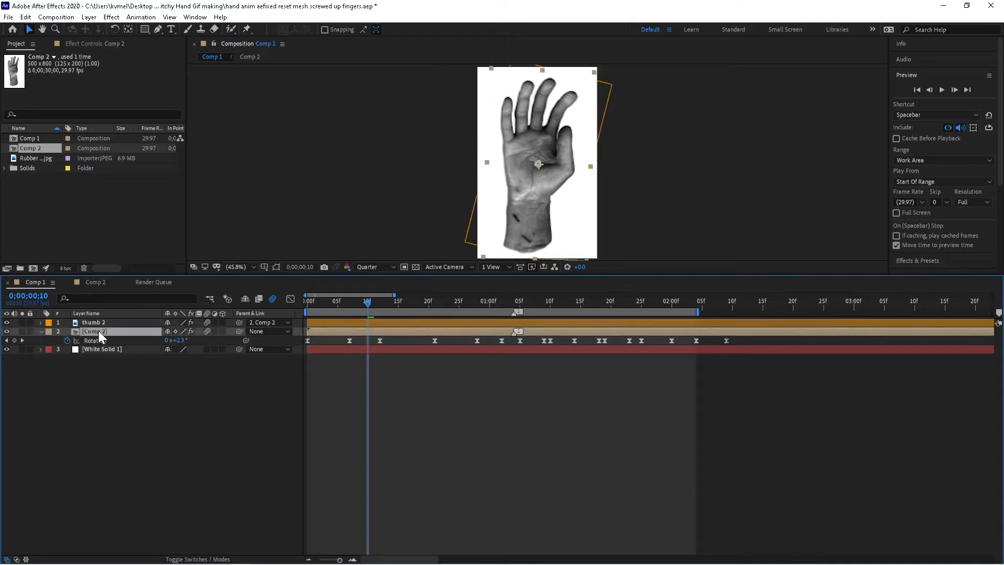
left_click(90, 282)
scroll(308, 472, "down", 5)
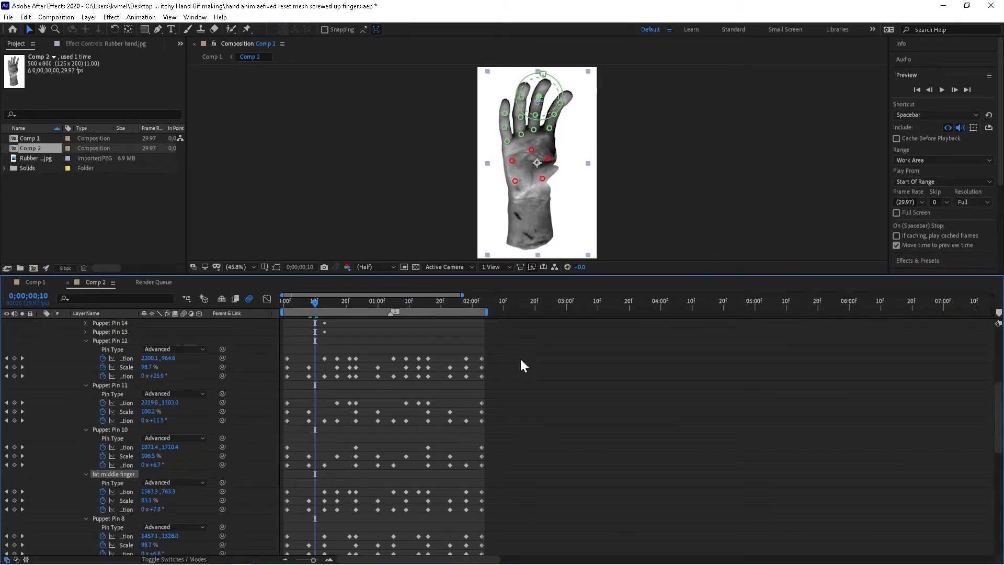
left_click_drag(512, 345, 278, 562)
right_click(379, 472)
mouse_move(424, 463)
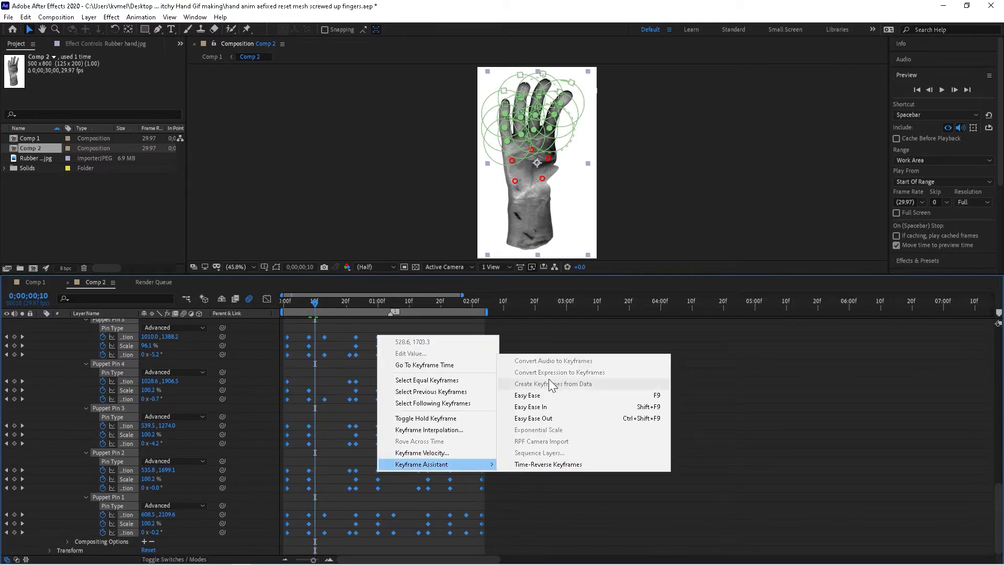
left_click(551, 396)
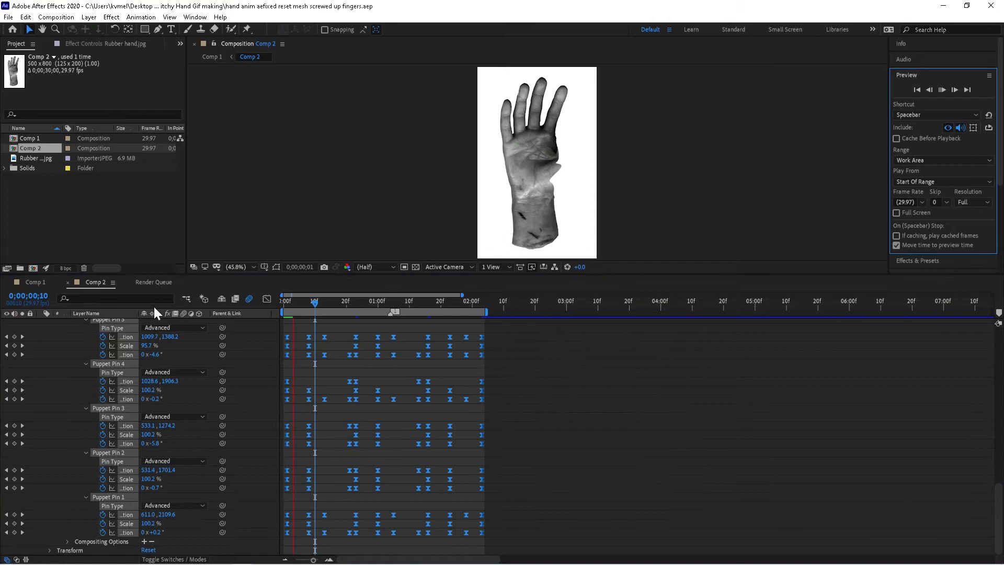
- Return to Comp 1, preview the eased hand animation, and stop playback
left_click(38, 283)
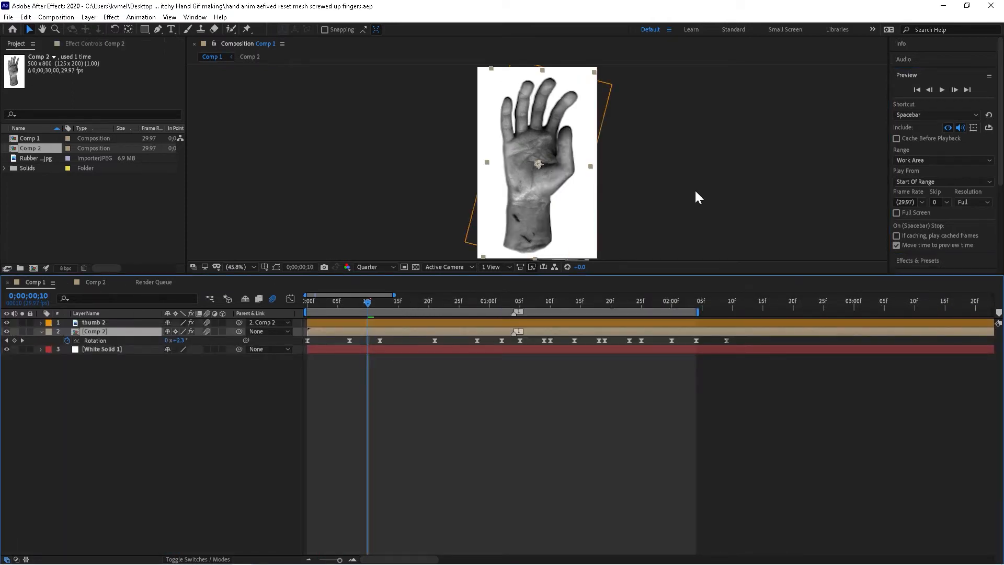
left_click(940, 90)
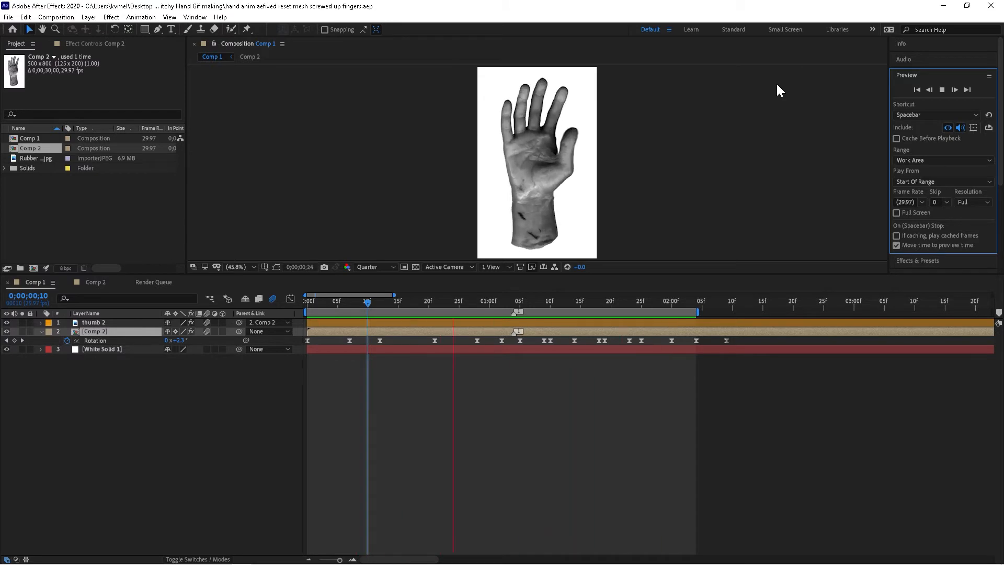
left_click(706, 136)
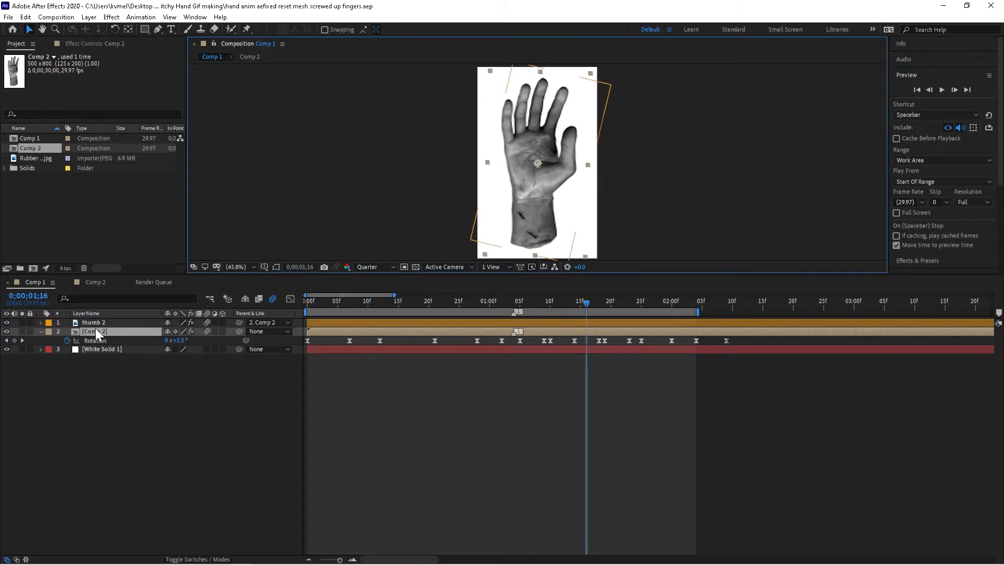
- Expand the Comp 2 layer's properties and copy its first Position, Scale and Rotation keyframes to 0;00;02;04
left_click(41, 332)
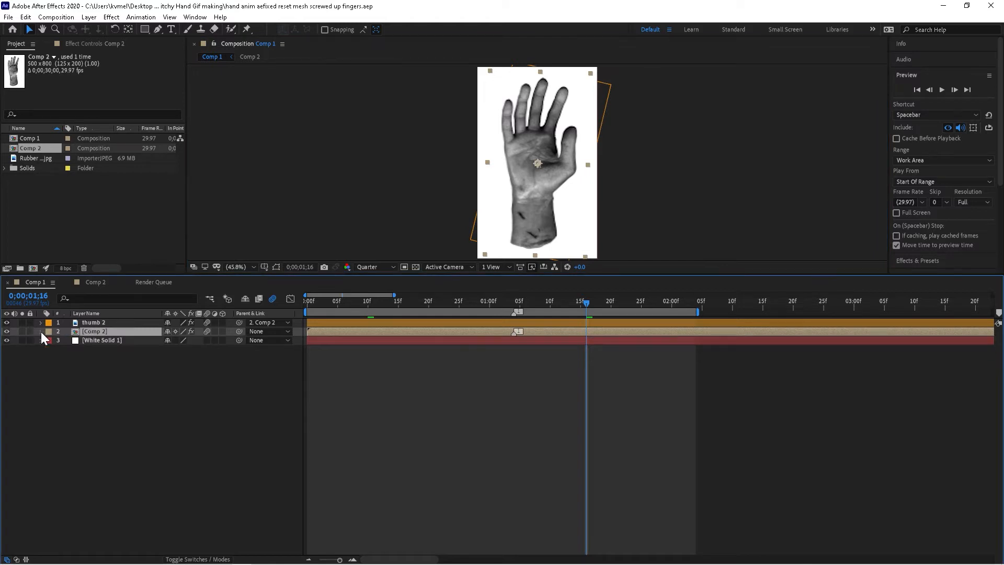
left_click(41, 332)
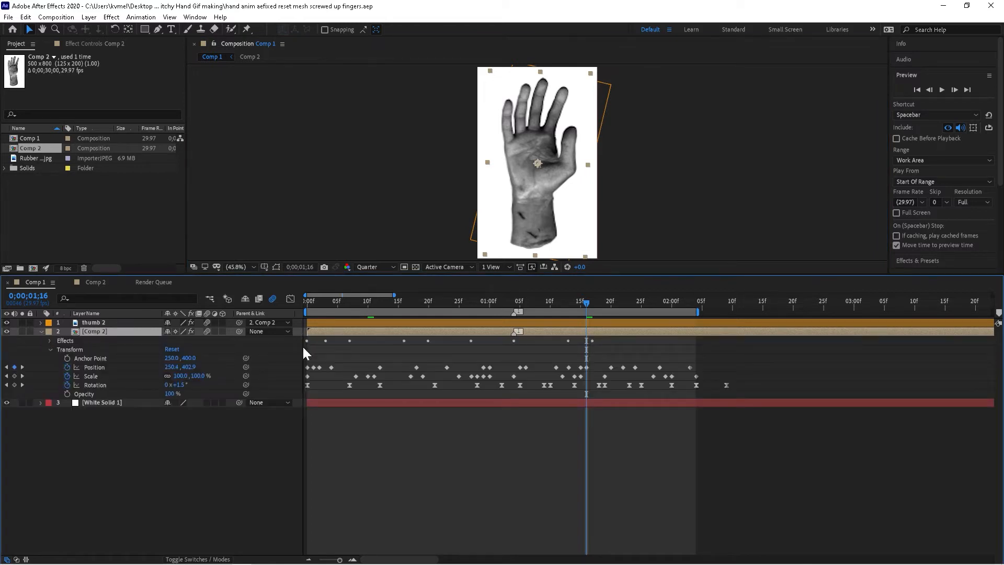
left_click_drag(311, 388, 297, 331)
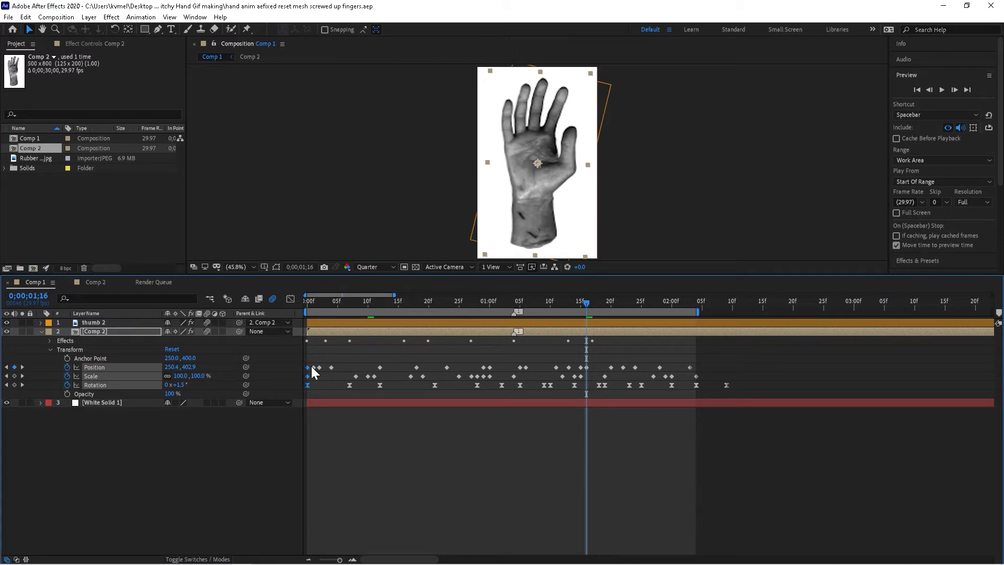
left_click(698, 300)
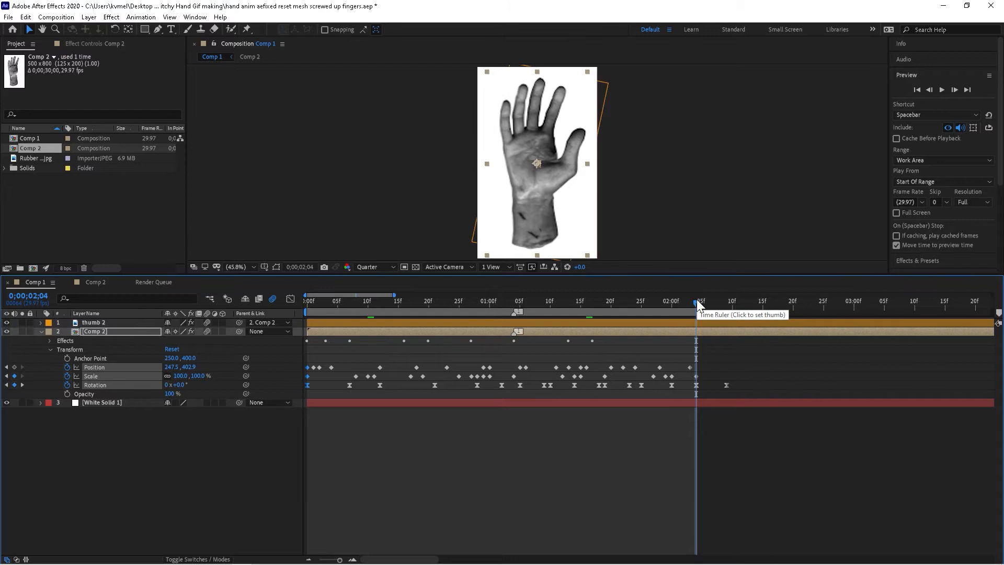
key("ctrl+v")
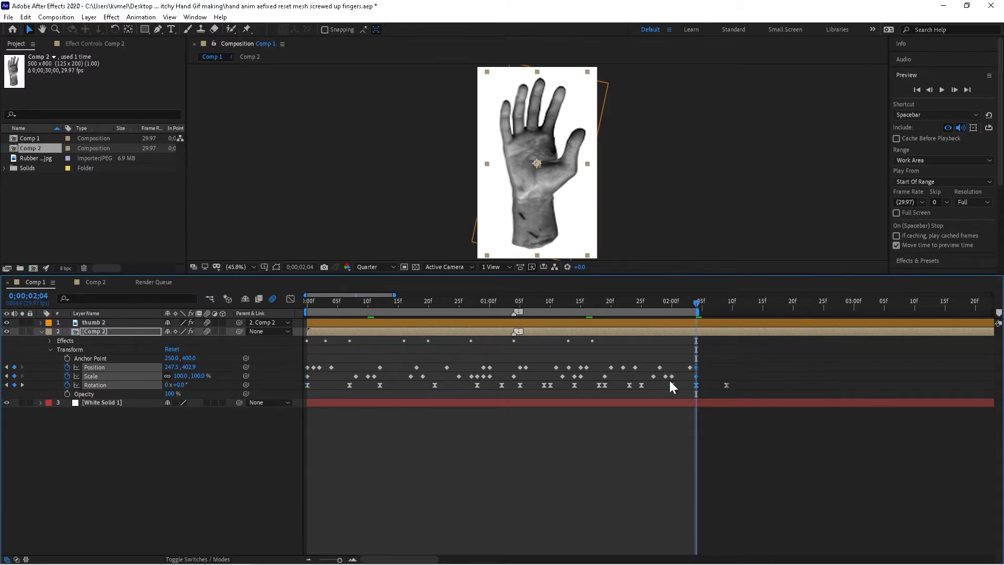
- Apply Easy Ease to all Position and Scale keyframes of the Comp 2 layer, and select the thumb 2 layer
left_click_drag(707, 375, 299, 362)
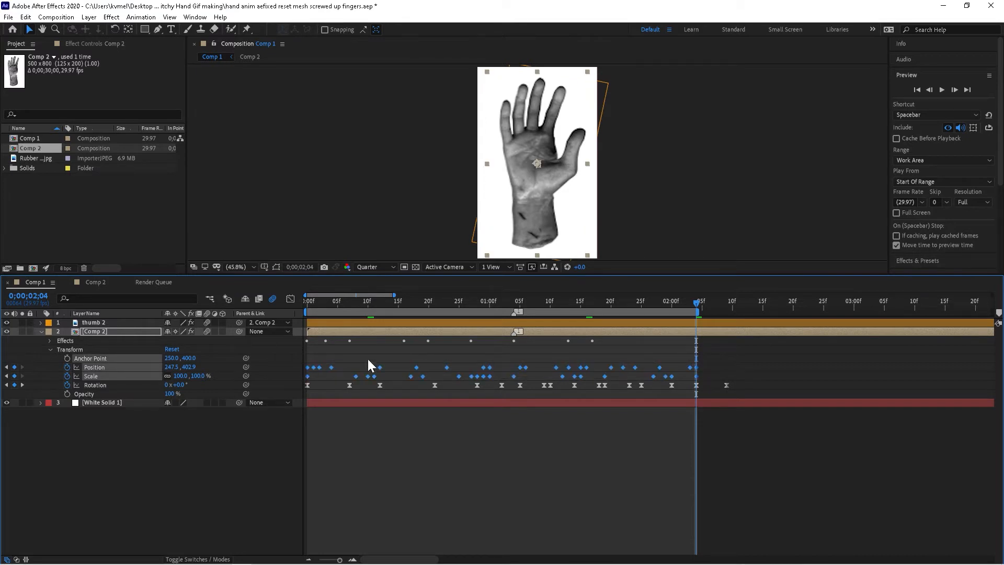
right_click(380, 368)
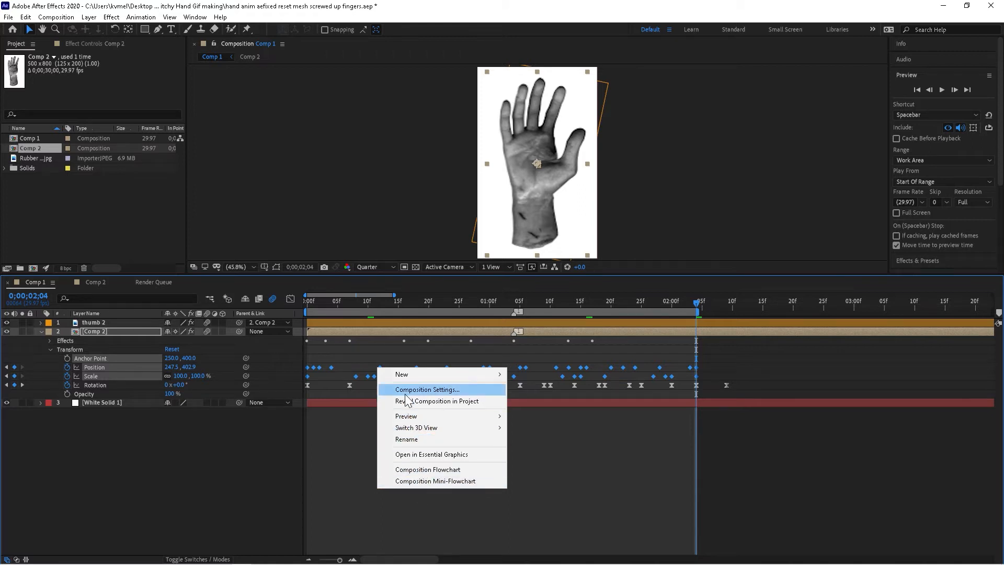
right_click(357, 376)
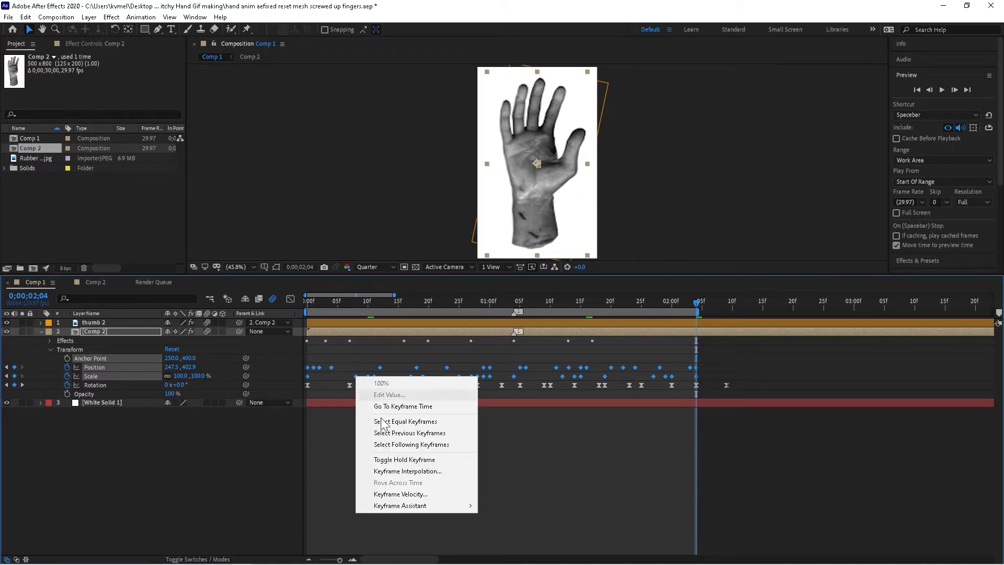
mouse_move(413, 510)
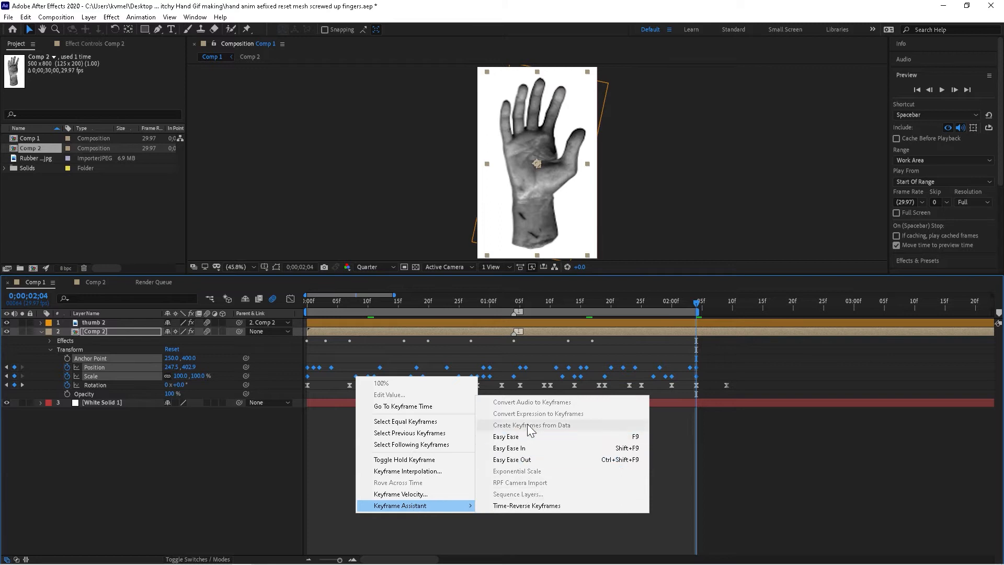
left_click(516, 437)
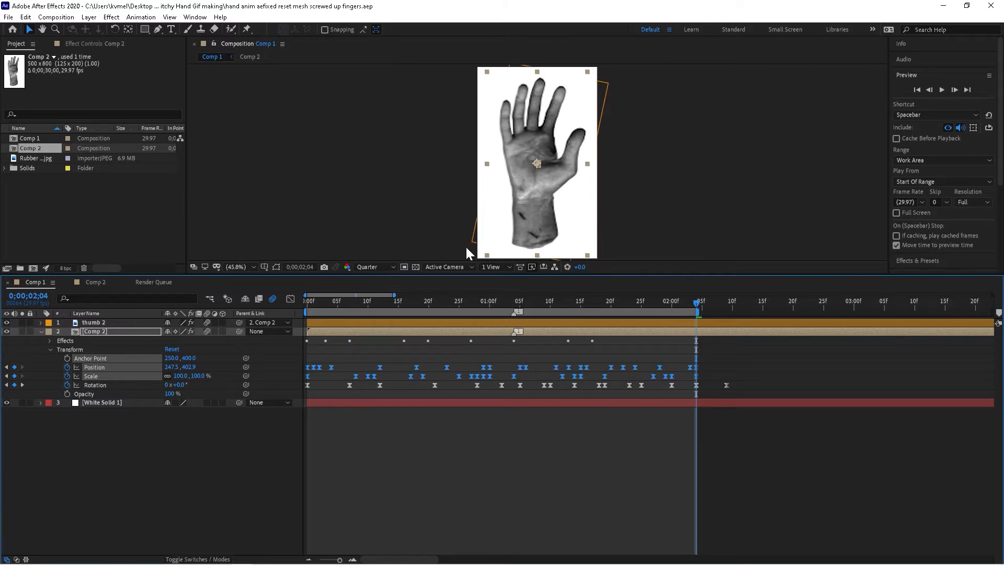
left_click(98, 322)
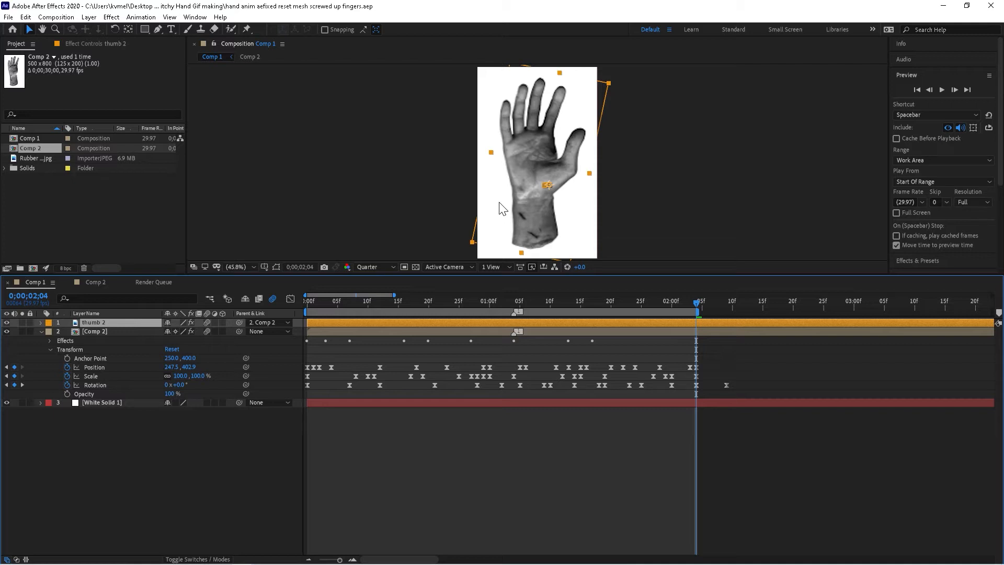
- Set the preview resolution of Comp 1 to Full for a sharp view of the thumb area
key("z")
left_click(566, 164)
left_click(530, 162)
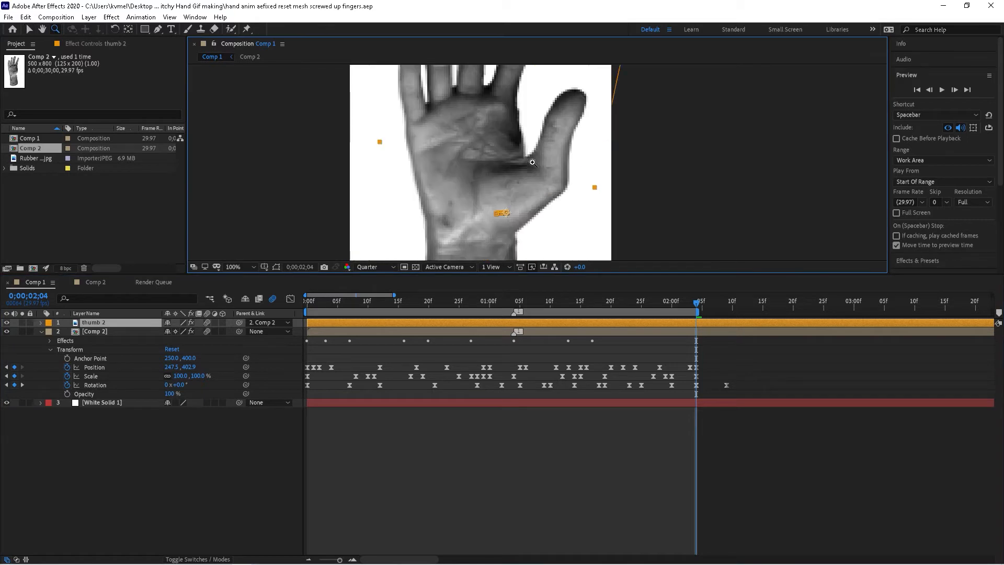
left_click(377, 267)
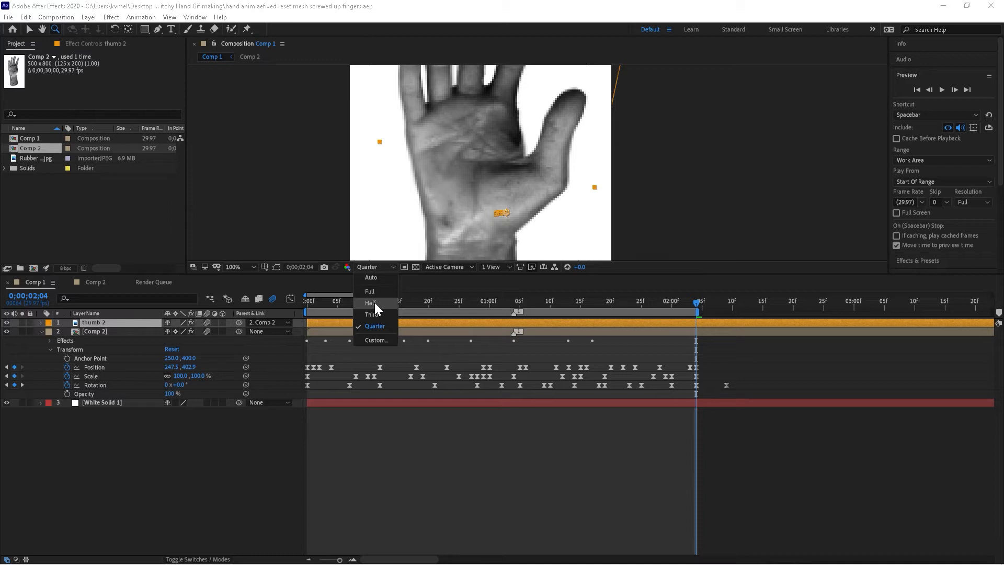
left_click(375, 302)
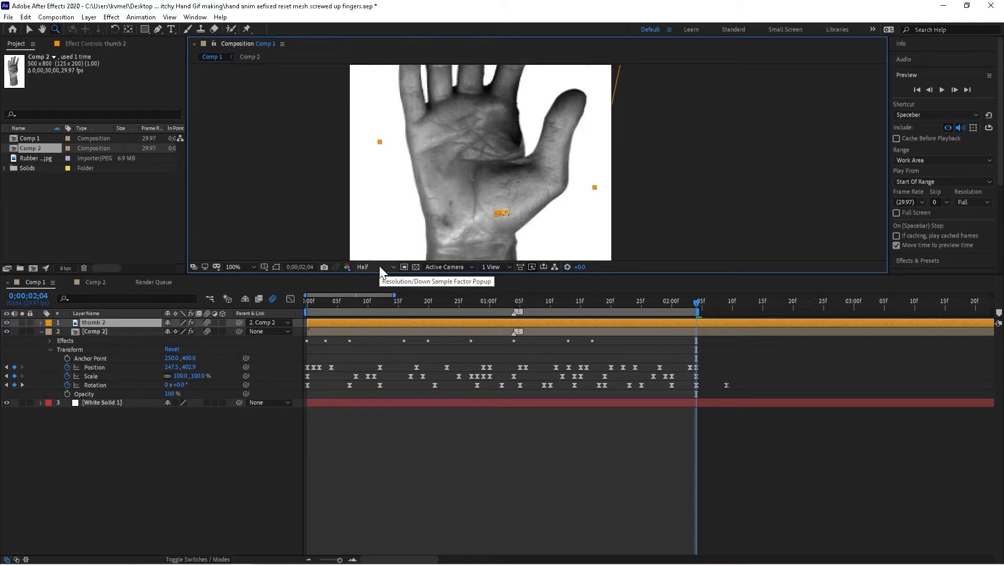
left_click(380, 267)
left_click(379, 291)
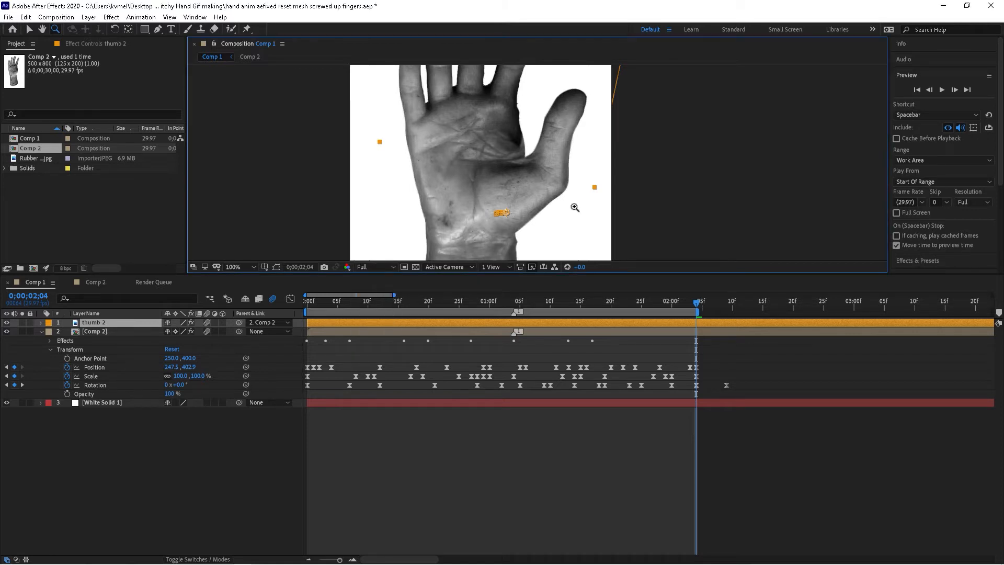
- Show the mask paths of the thumb 2 layer over the hand and move to 0;00;00;14
left_click(561, 191)
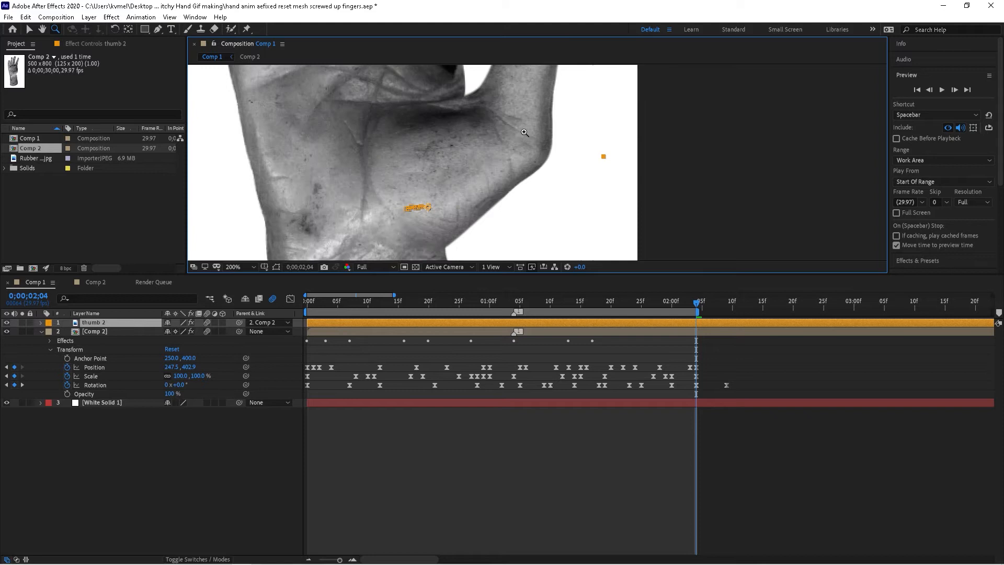
key("space")
left_click_drag(484, 126, 468, 254)
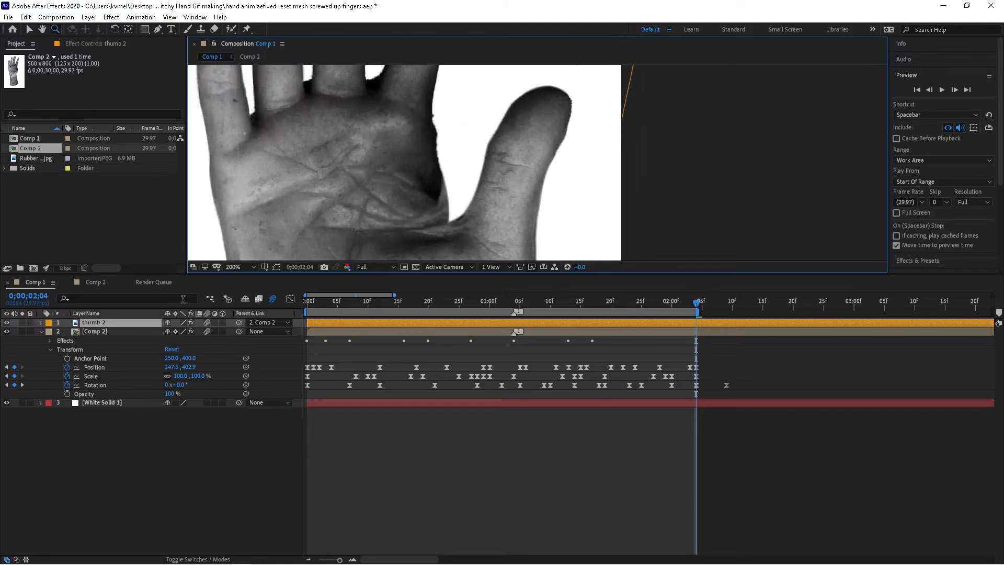
left_click(96, 322)
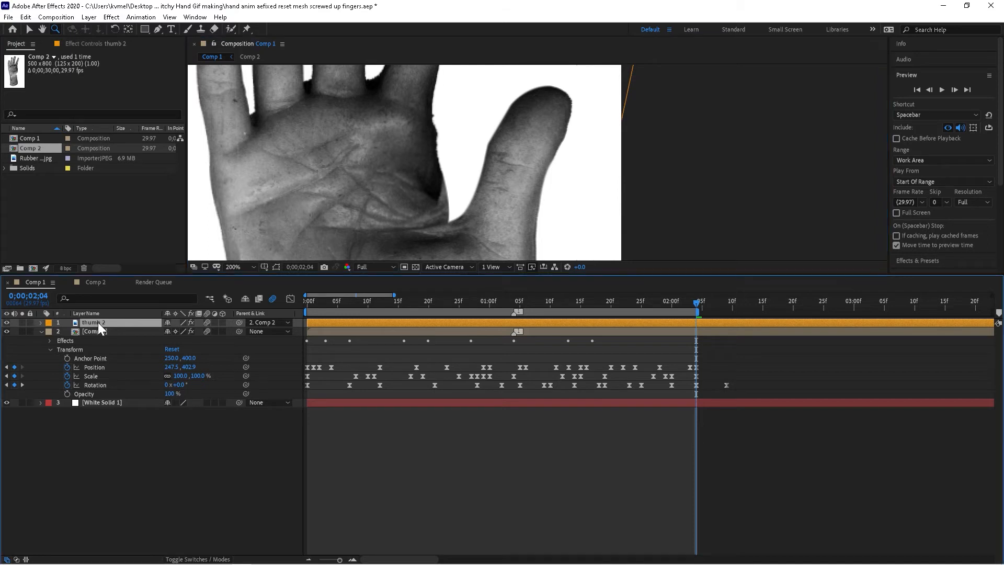
left_click(275, 266)
left_click(275, 266)
left_click(275, 266)
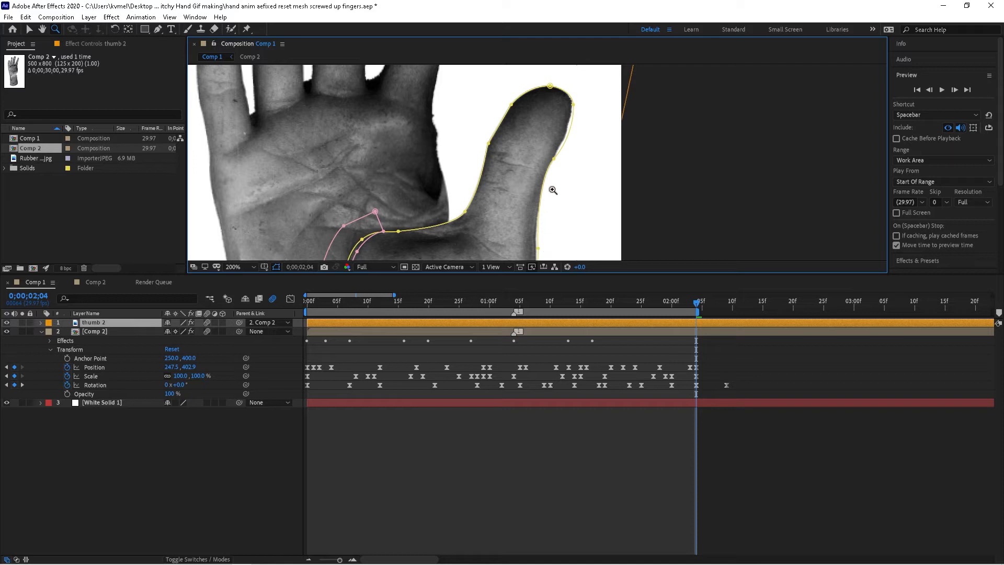
left_click(392, 303)
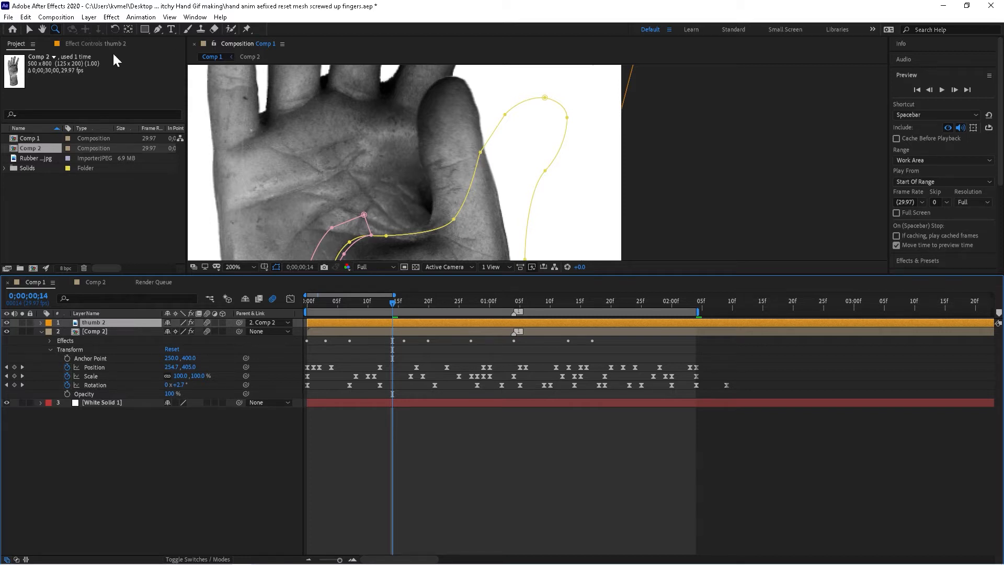
- Try moving a mask vertex on the thumb's inner edge slightly inward, and undo the move
left_click(29, 29)
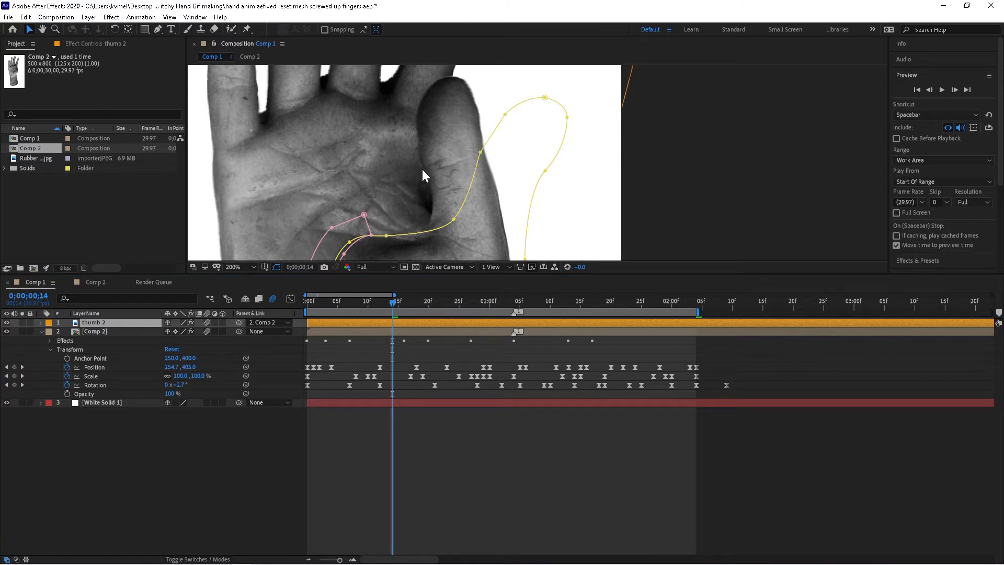
left_click(478, 152)
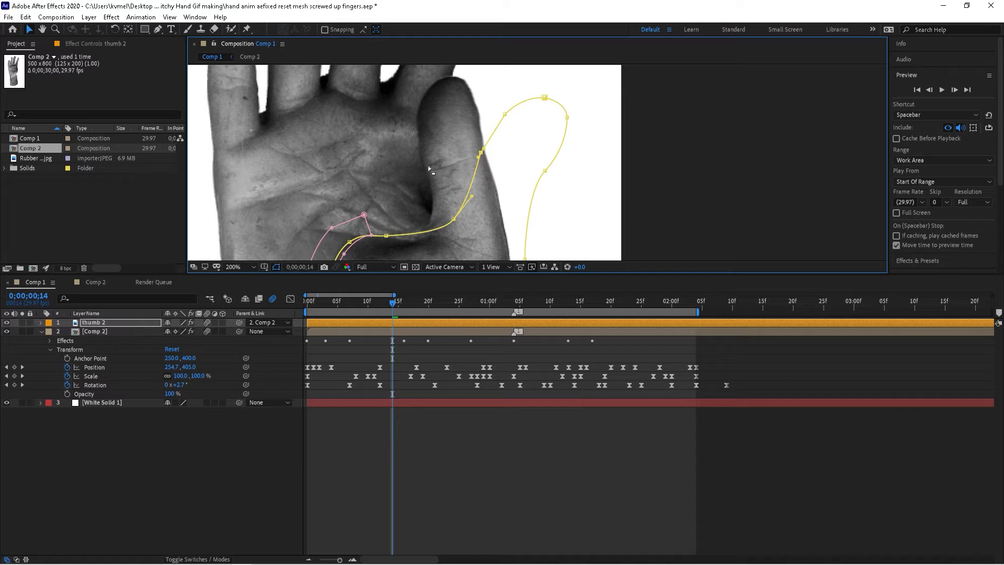
left_click_drag(481, 152, 472, 151)
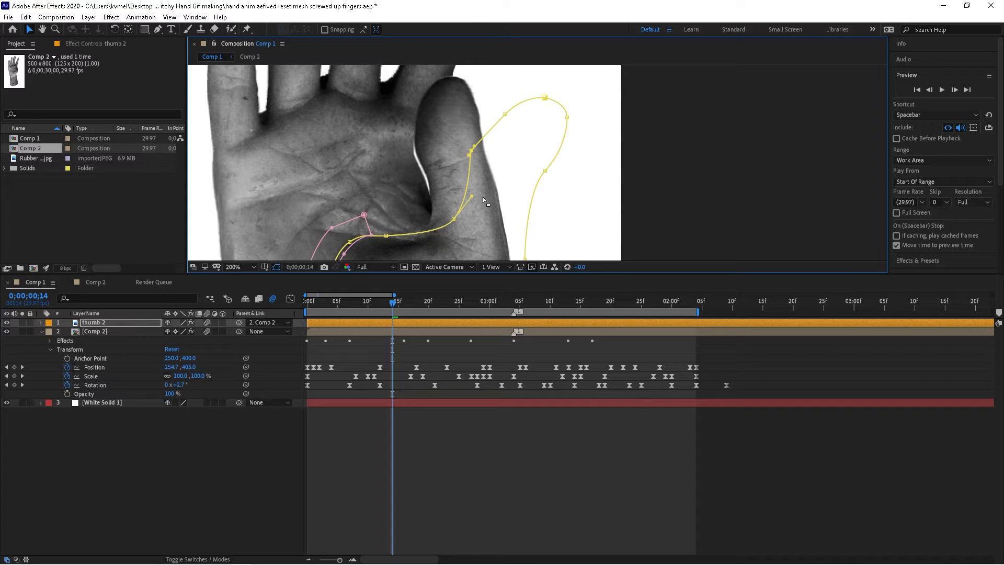
key("ctrl+z")
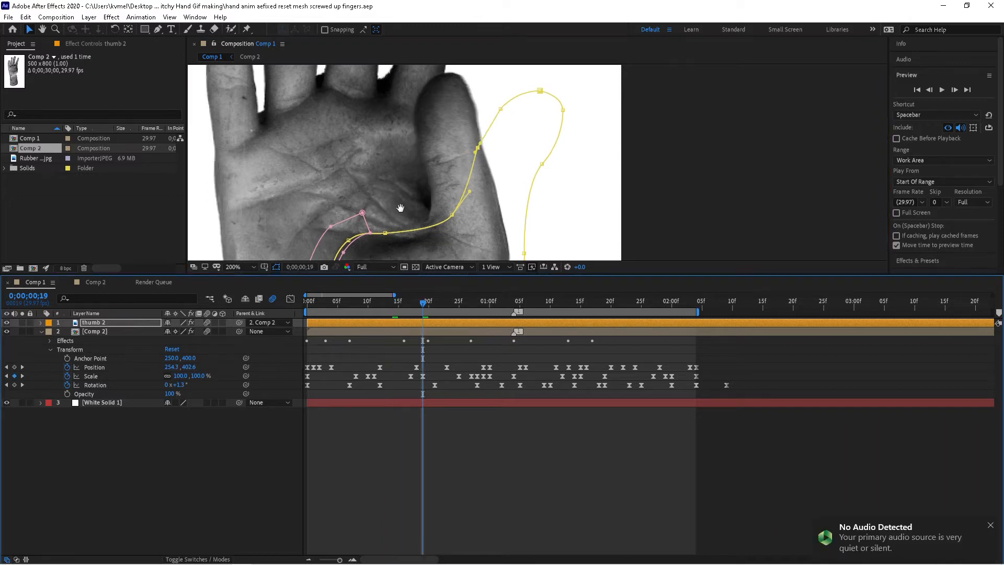
- Inspect the mask outlines around the thumb base, hide the mask paths and reveal the thumb 2 layer's mask properties
key("space")
left_click_drag(397, 212, 361, 89)
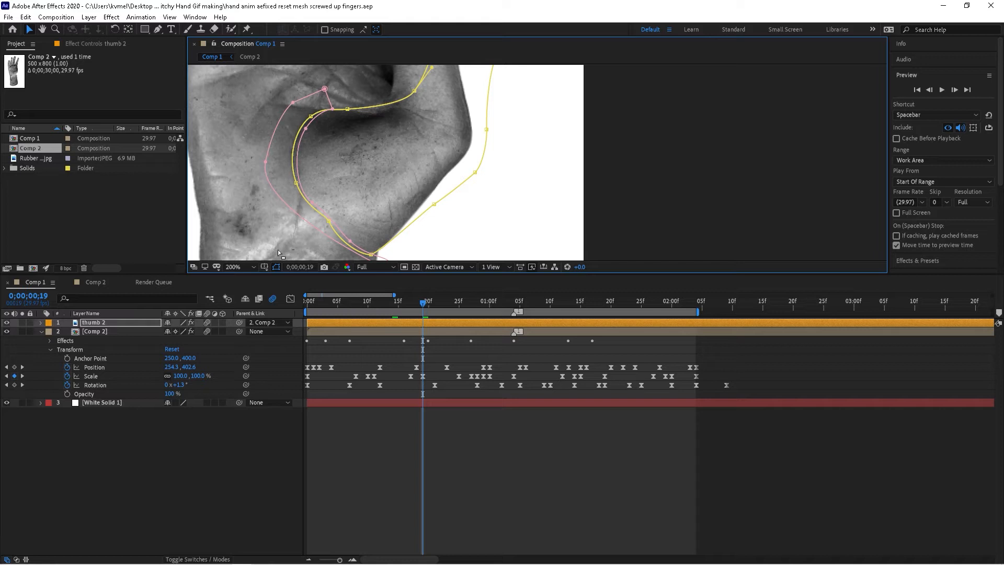
left_click(276, 267)
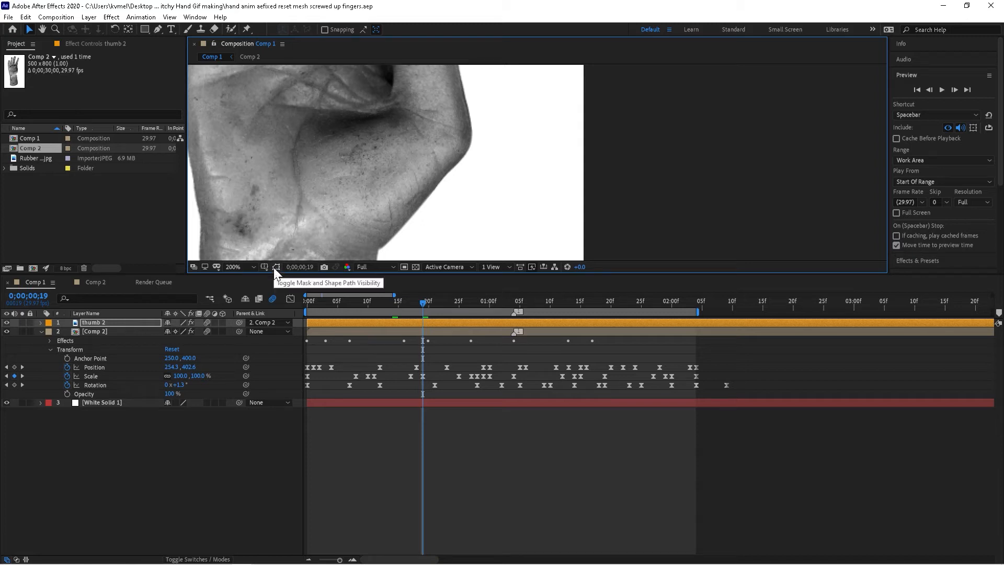
left_click(102, 322)
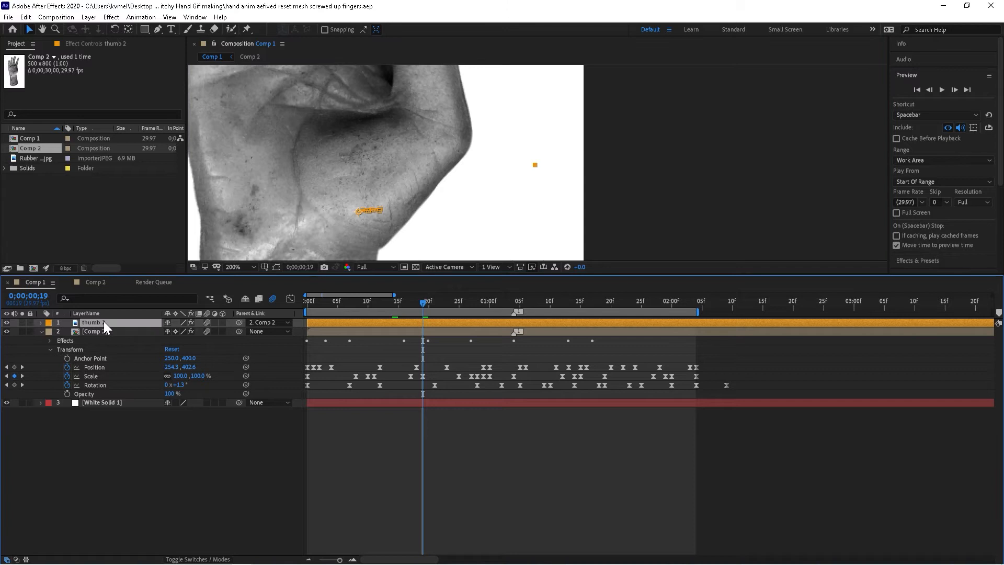
key("m")
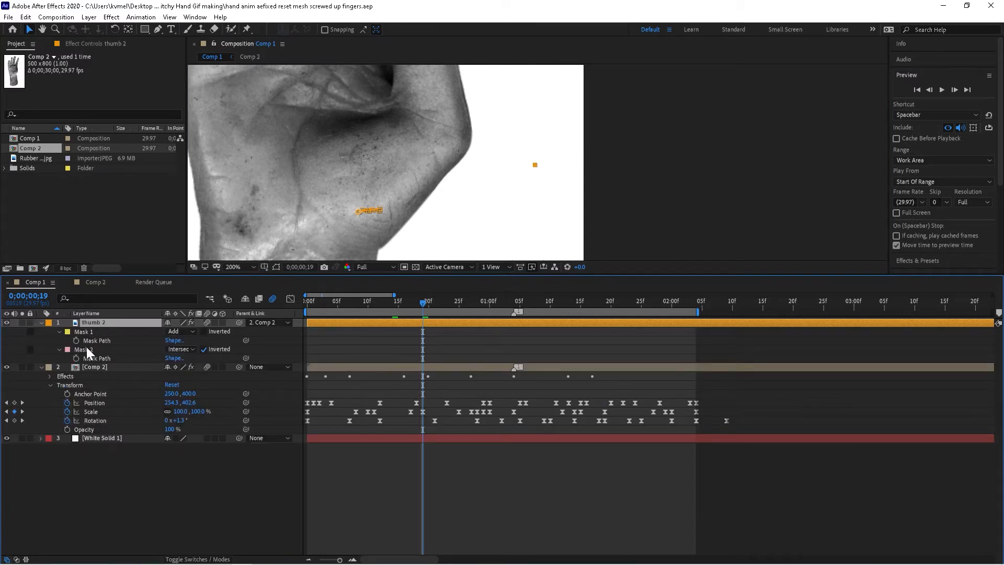
- Switch Mask 2 of the thumb 2 layer to None for comparison and set its mode back to Intersect
left_click(86, 346)
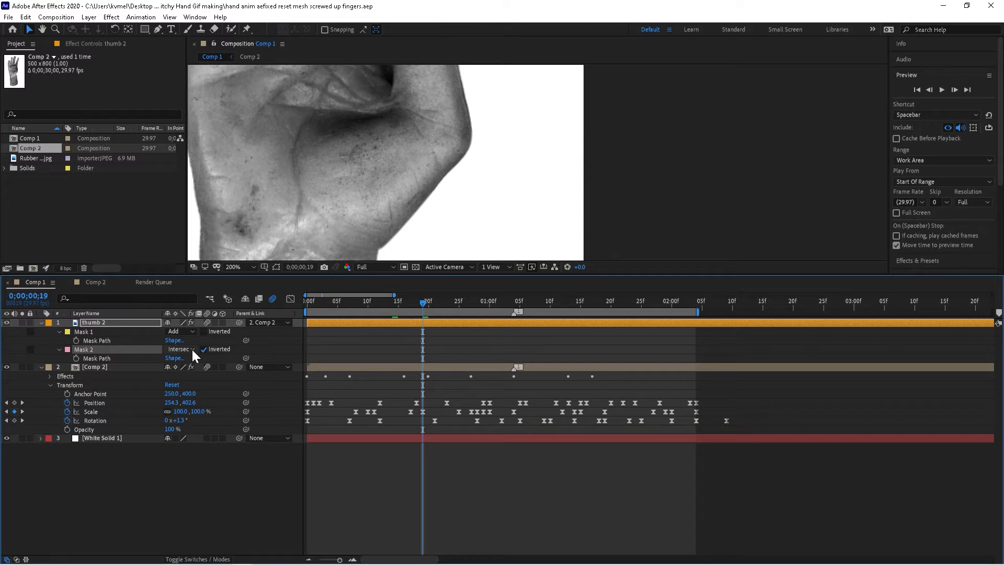
left_click(191, 349)
left_click(191, 361)
left_click(188, 348)
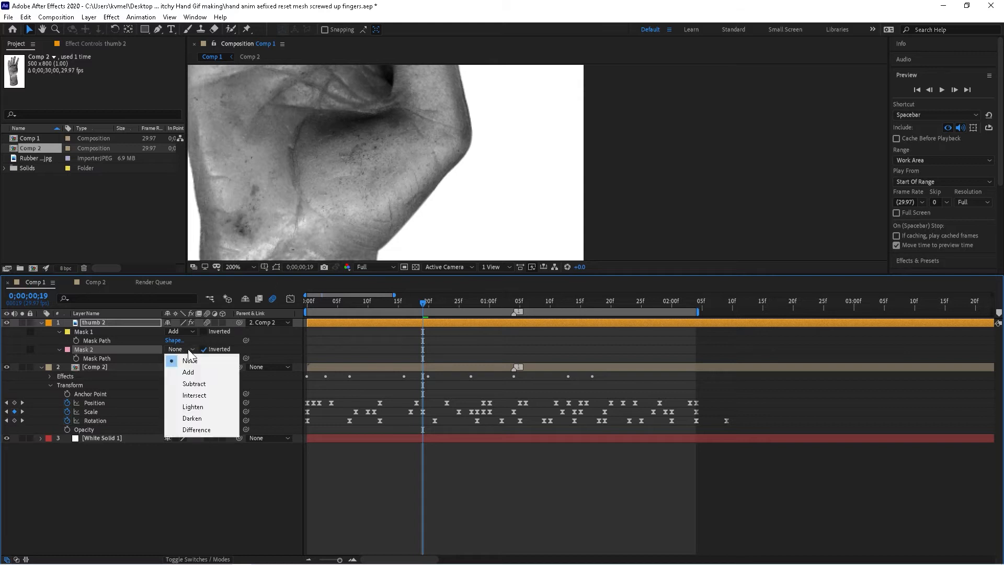
left_click(191, 396)
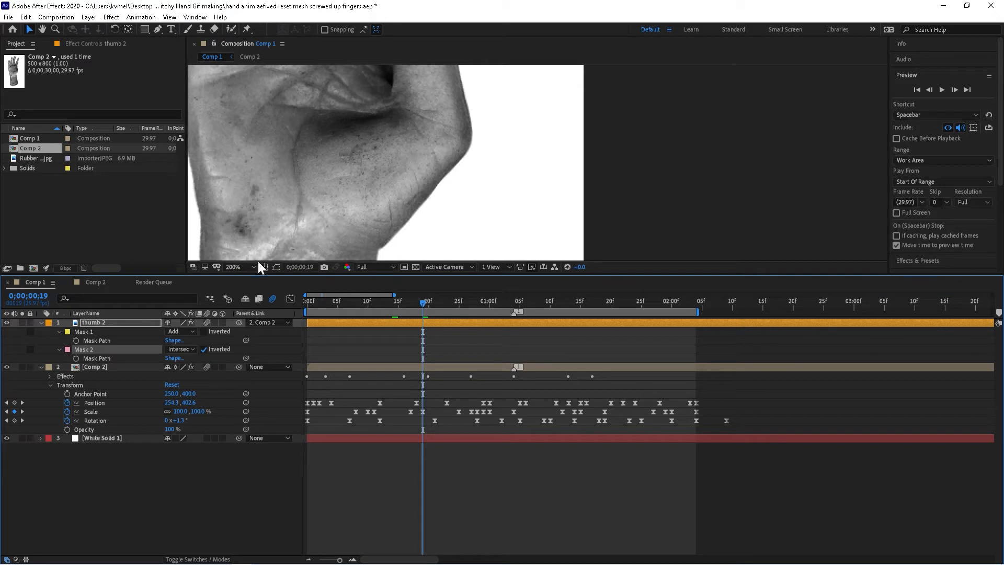
left_click(275, 267)
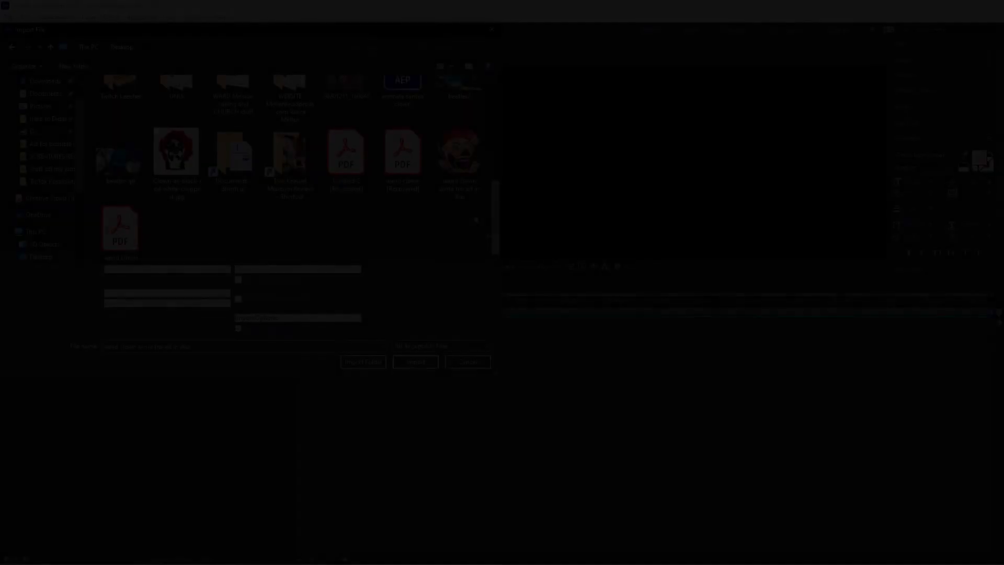
- Import Clown-as-black-red-white-cropped-jpg as footage and scrub the start of the logo composition to 0:00:01:12
left_click(166, 163)
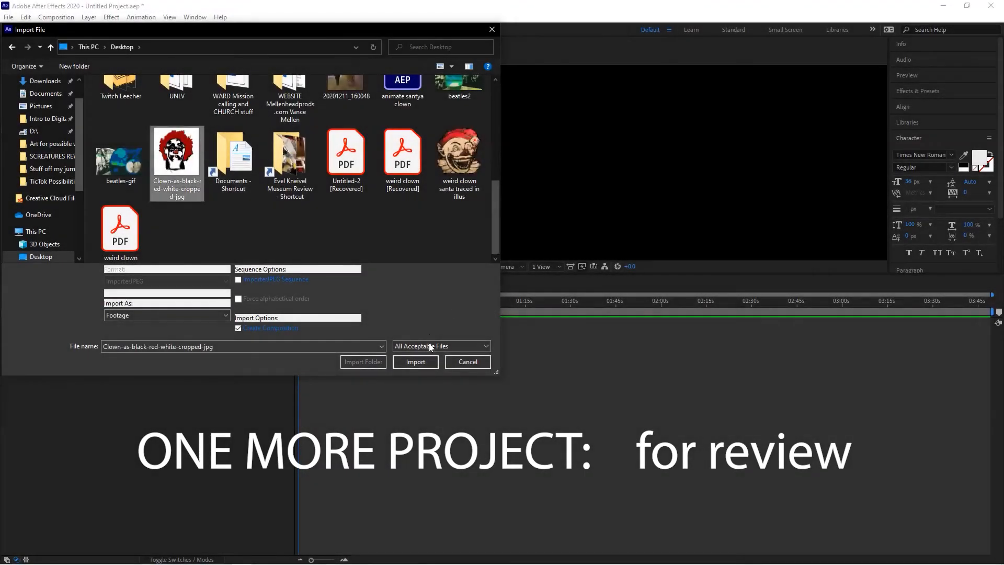
left_click(415, 362)
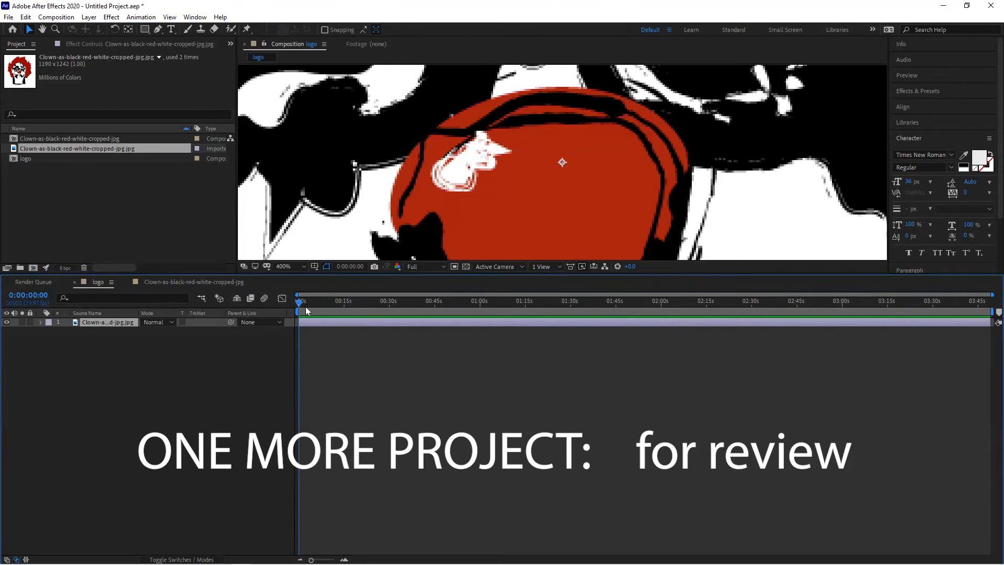
left_click_drag(305, 306, 307, 305)
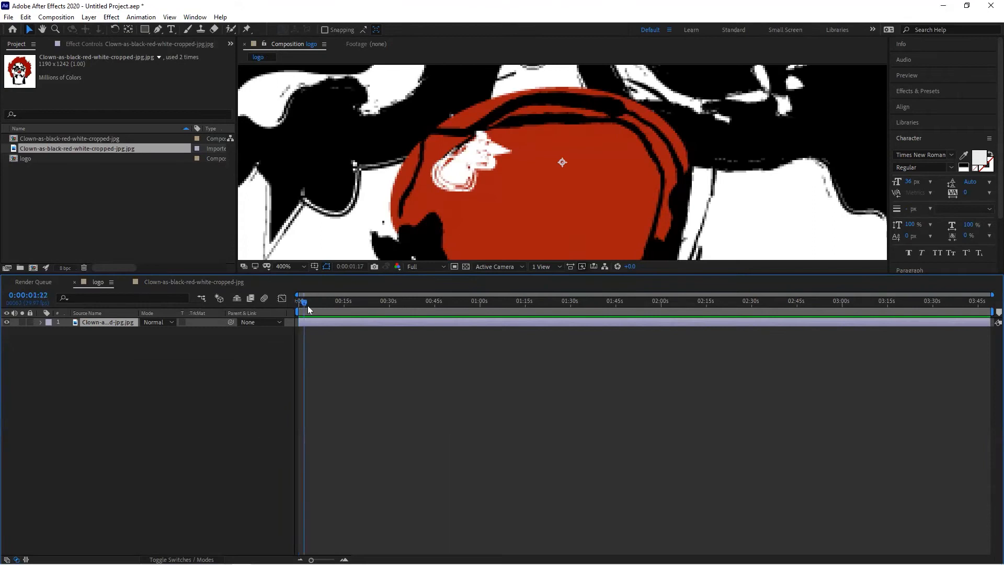
- Scale the clown image layer to 87% so that it fits the height of the logo composition
left_click(299, 268)
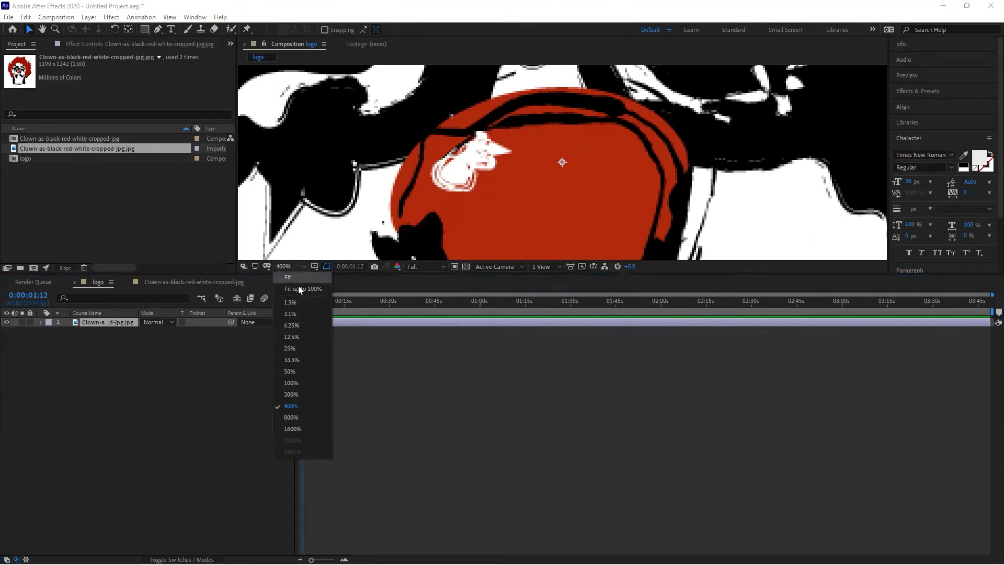
left_click(298, 285)
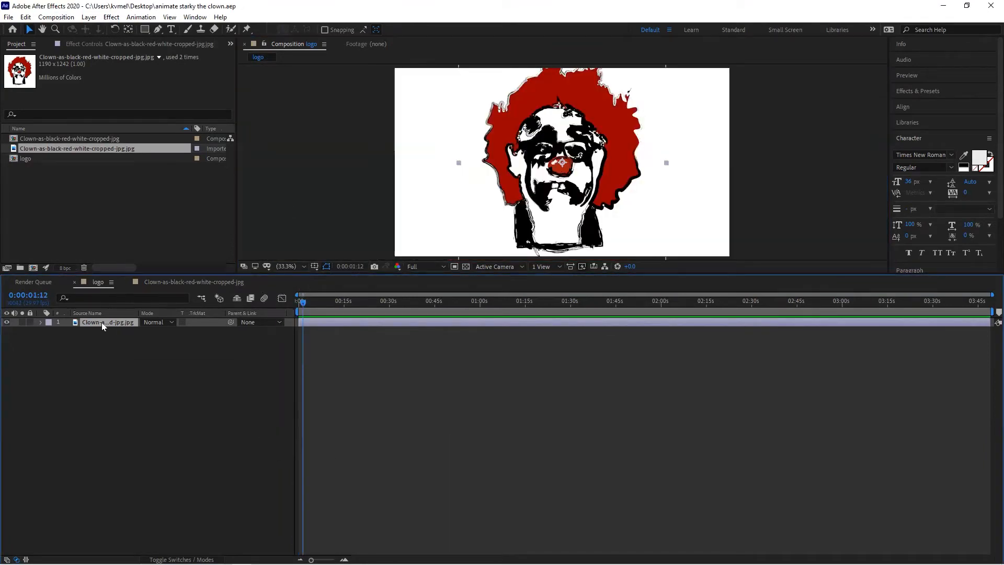
key("s")
left_click_drag(155, 331, 150, 331)
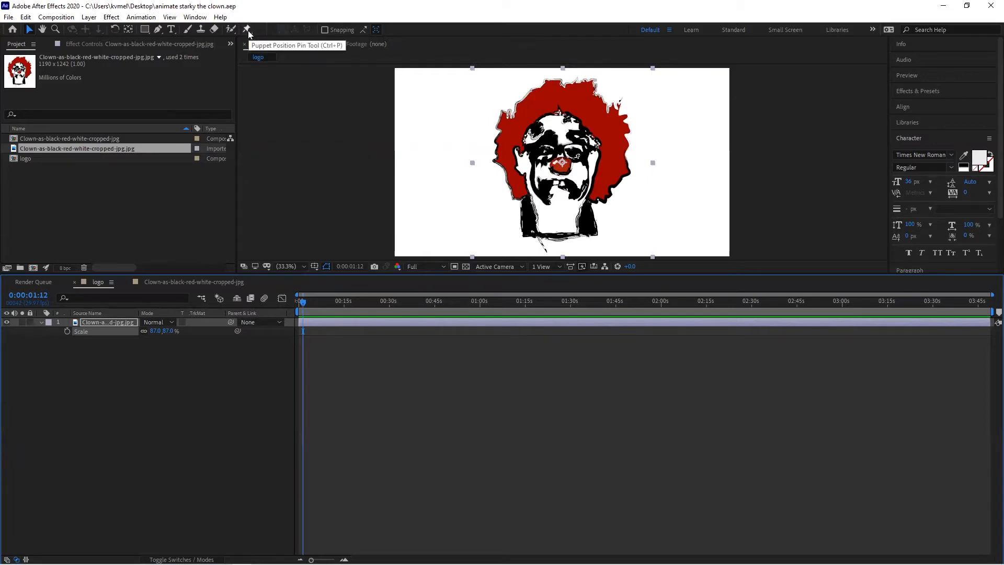
- Place five Puppet Advanced pins on the clown: both mouth corners, the forehead, the top of the hair and its upper-left edge
left_click(246, 30)
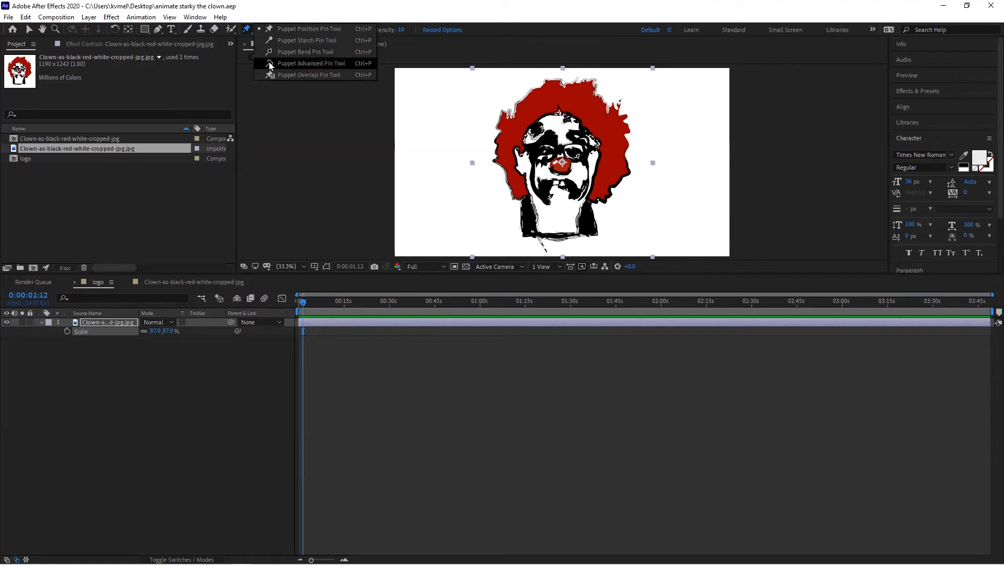
left_click(270, 64)
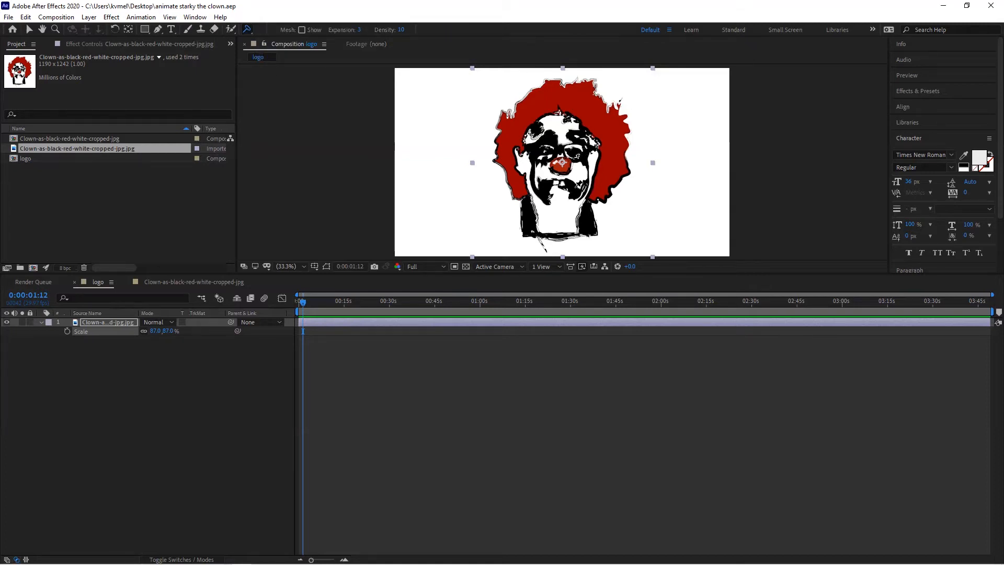
left_click(575, 187)
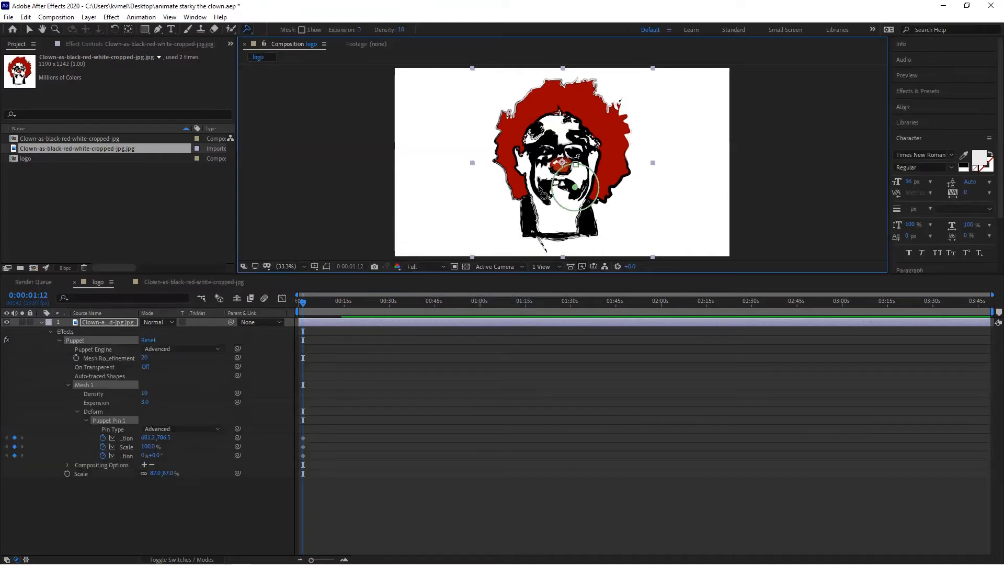
left_click(536, 186)
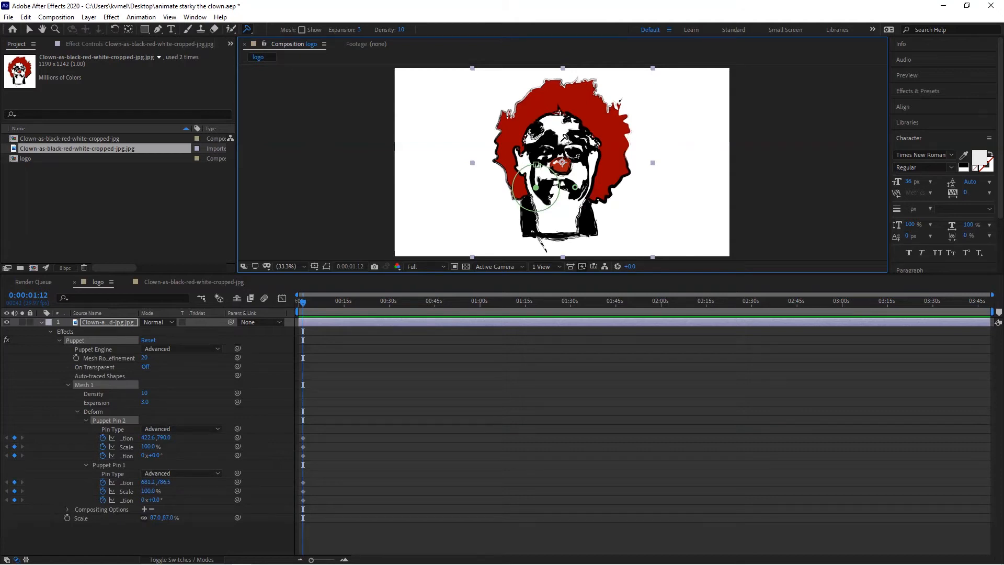
left_click(560, 141)
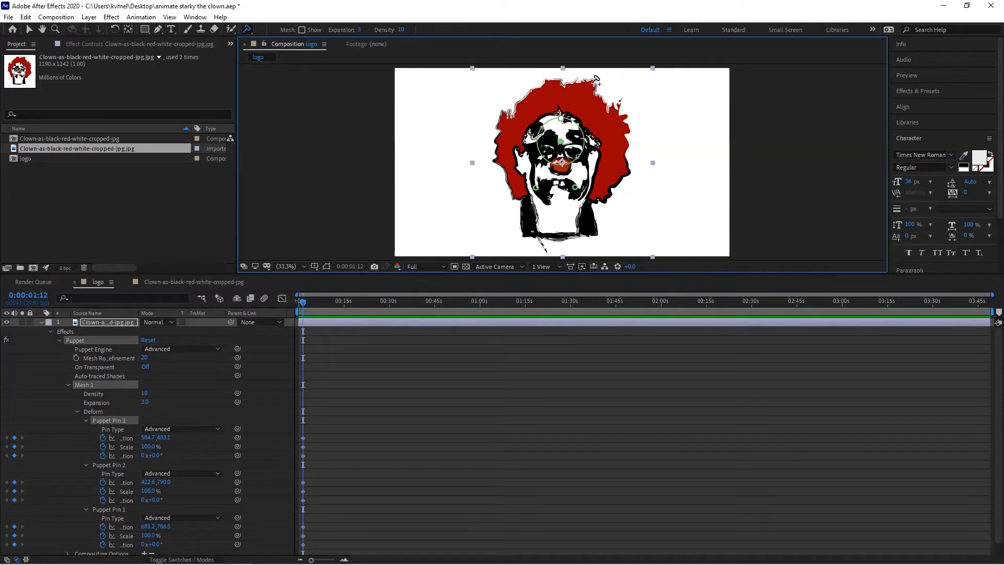
left_click(594, 81)
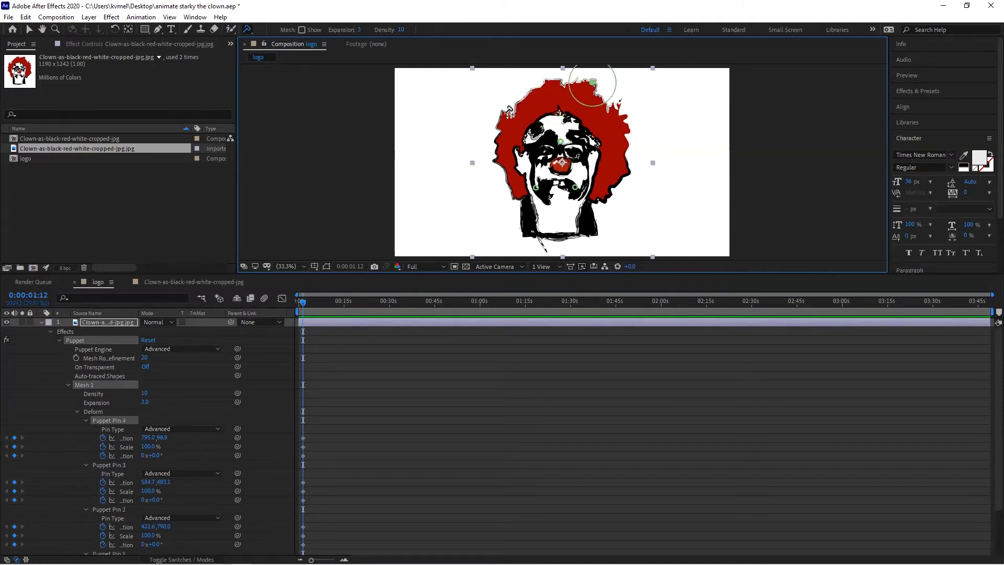
left_click(505, 113)
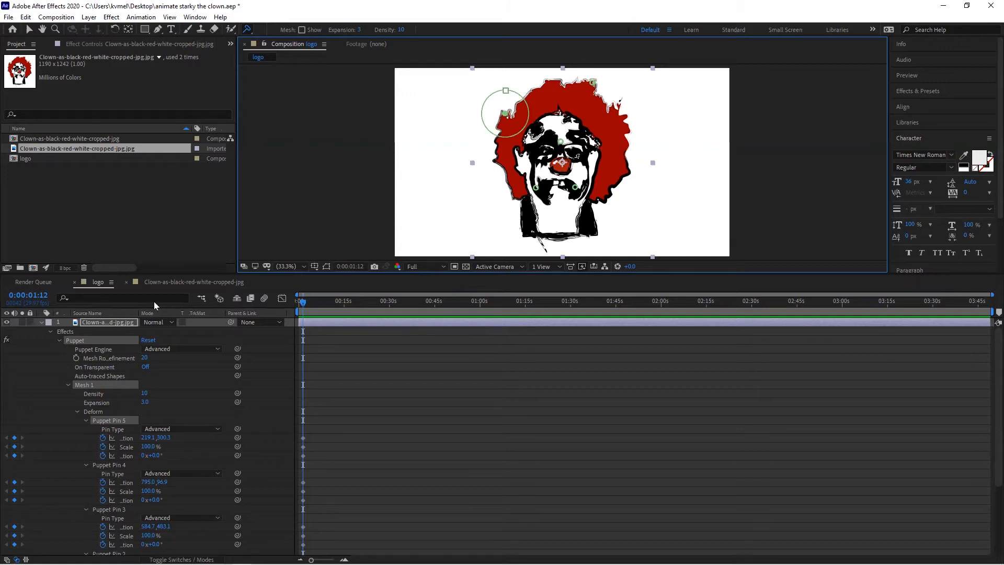
left_click(89, 324)
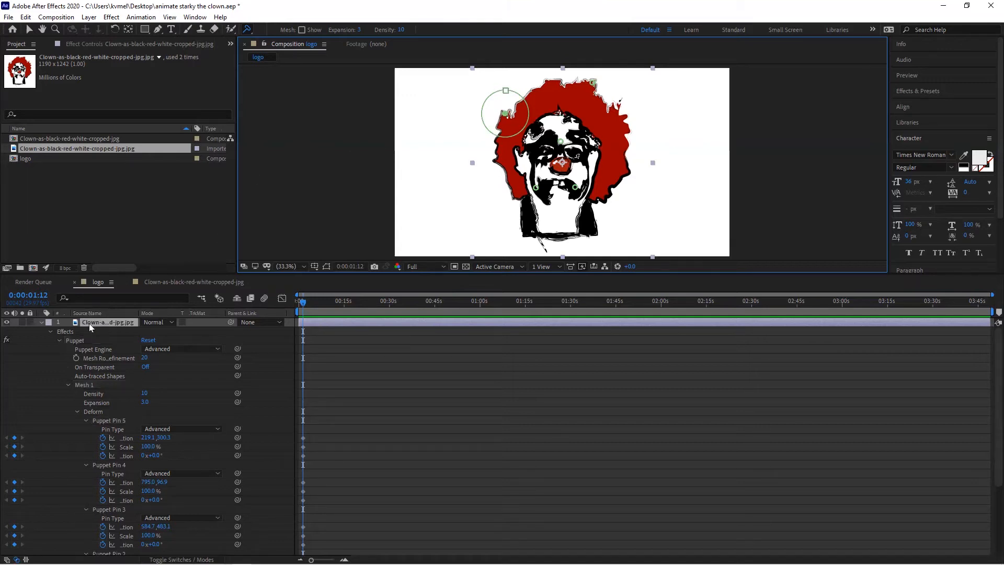
- Rename Puppet Pin 1 at the clown's right-hand mouth corner as "right moouth"
left_click(70, 342)
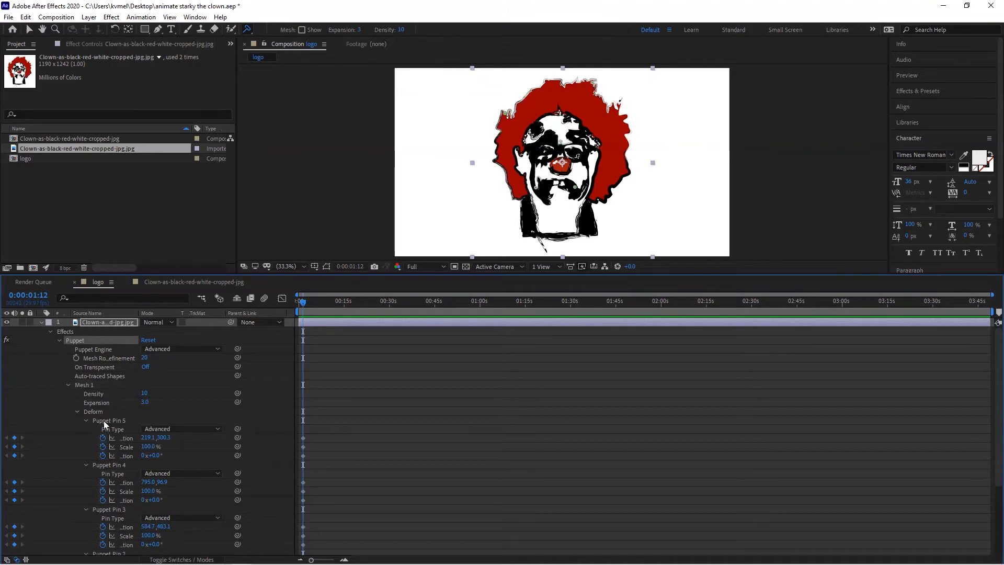
scroll(120, 517, "down", 4)
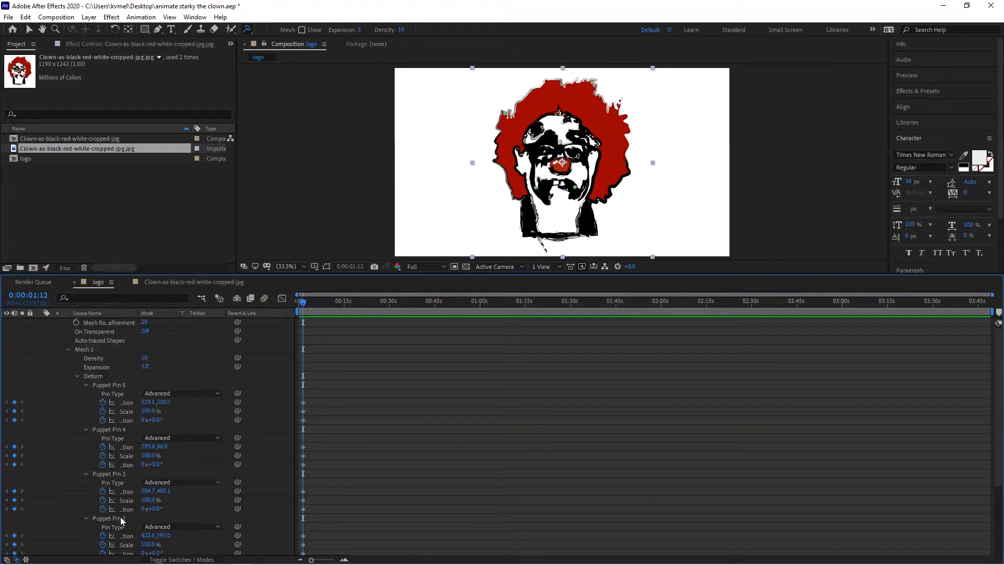
left_click(110, 498)
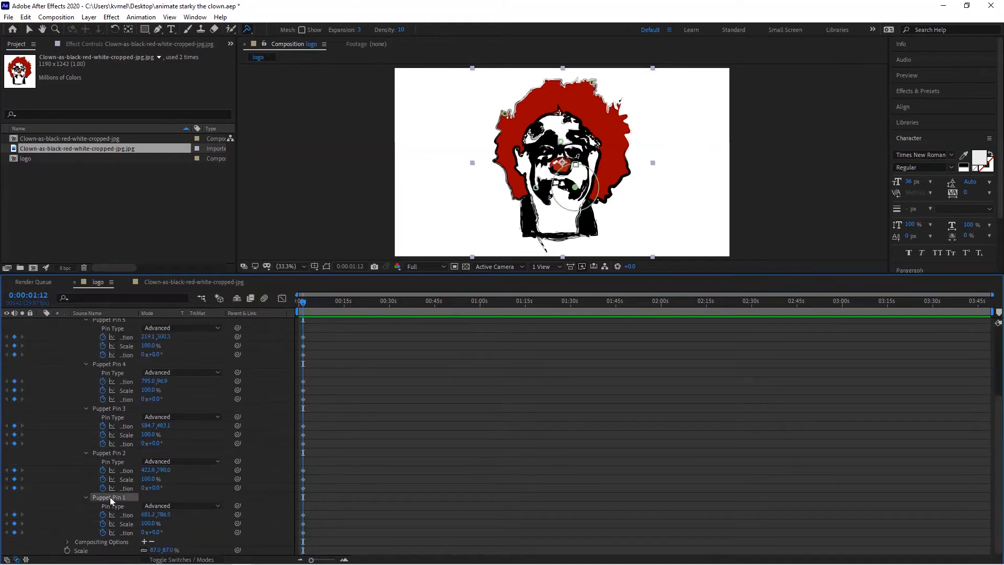
key("Return")
type("right moout")
type("th")
key("Return")
- Rename Puppet Pin 2 at the other mouth corner as "left mouth"
left_click(117, 453)
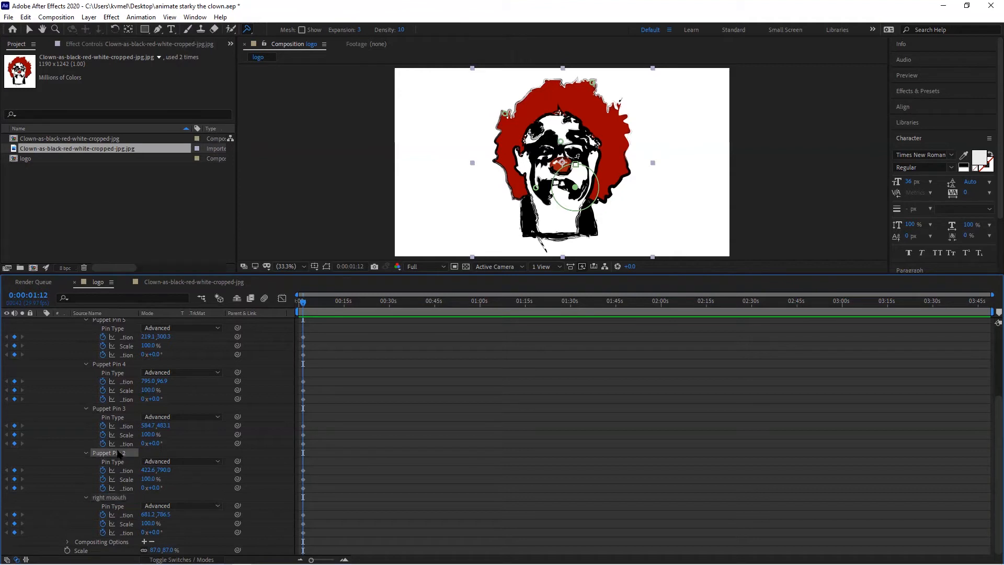
key("Return")
type("left mouth")
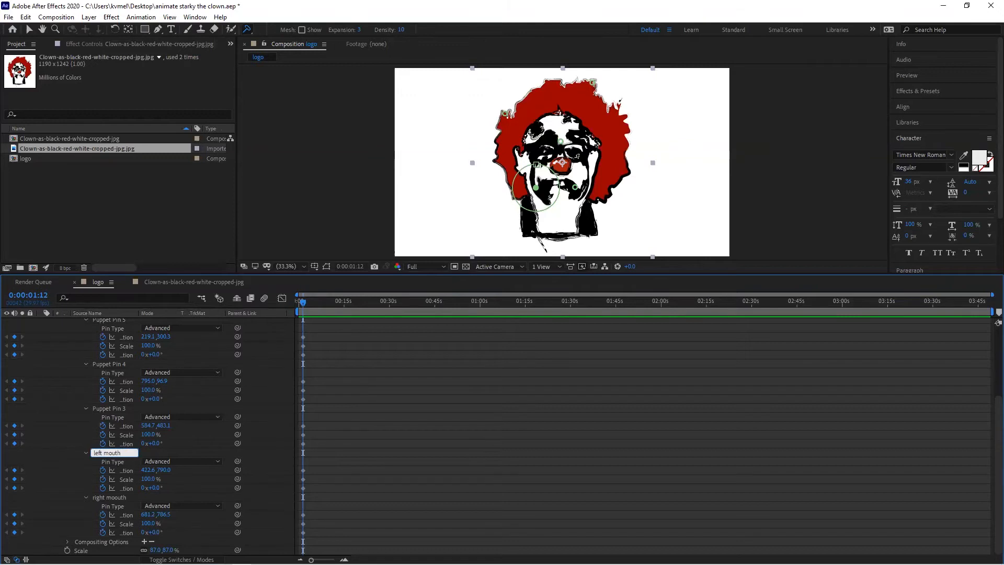
key("Return")
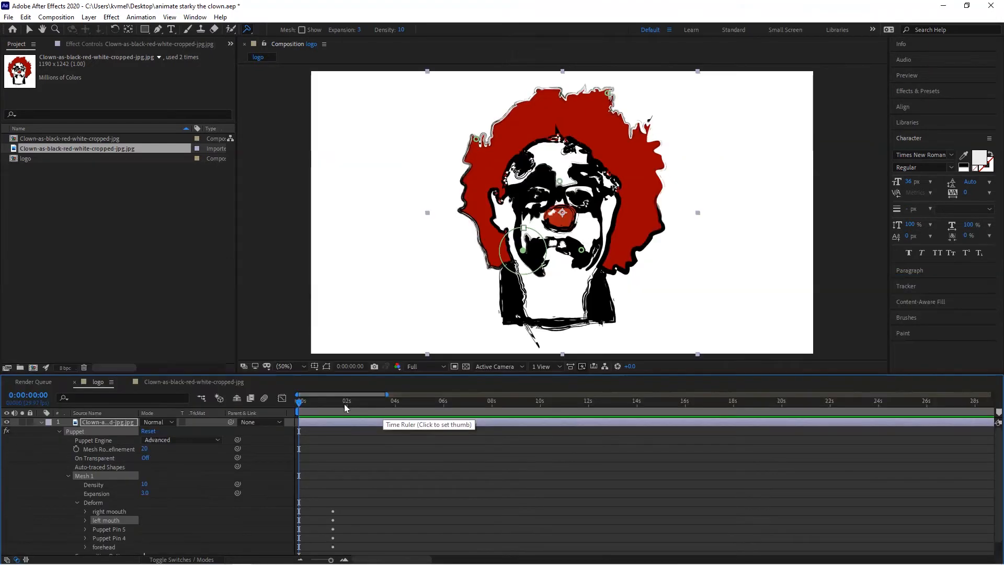
- Move the current time to 0:00:03:07 and expand the properties of all five puppet pins
left_click(345, 404)
left_click_drag(357, 412, 376, 413)
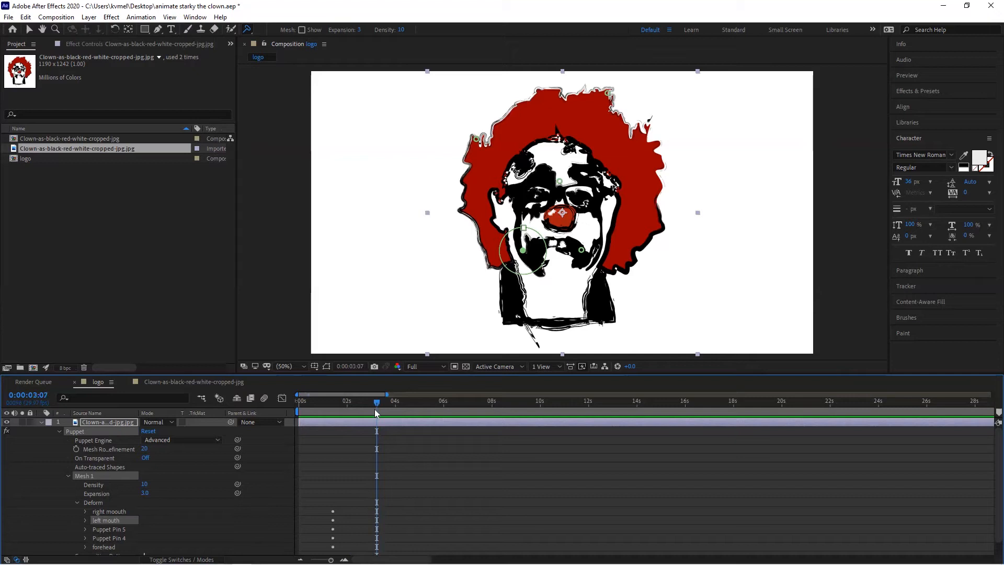
left_click(100, 511)
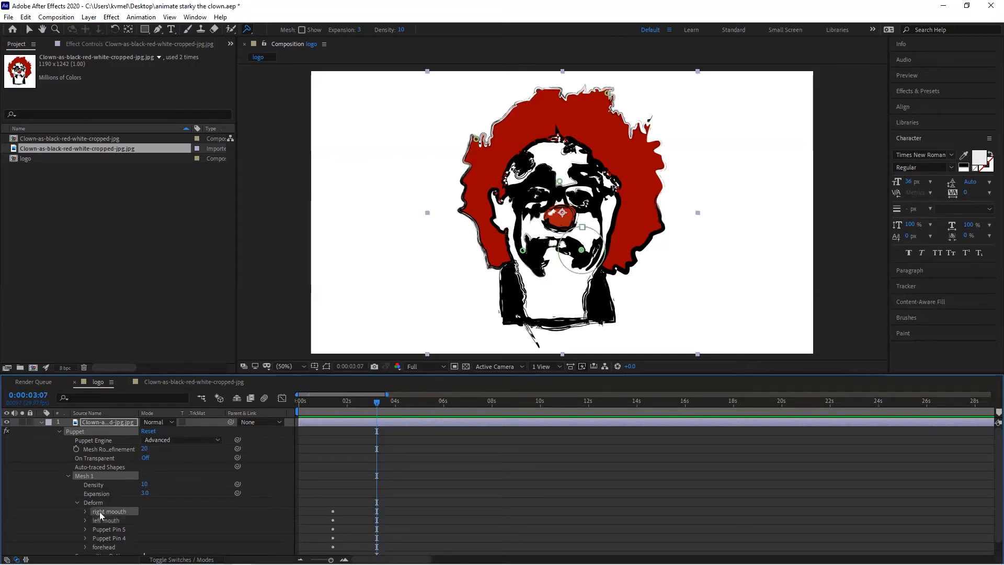
left_click(104, 547, "shift")
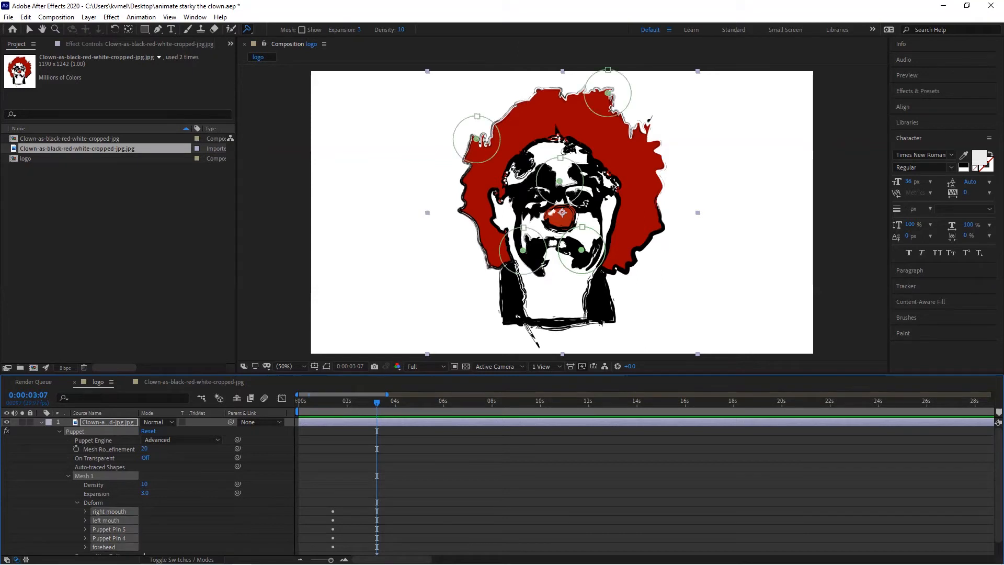
scroll(94, 524, "down", 1)
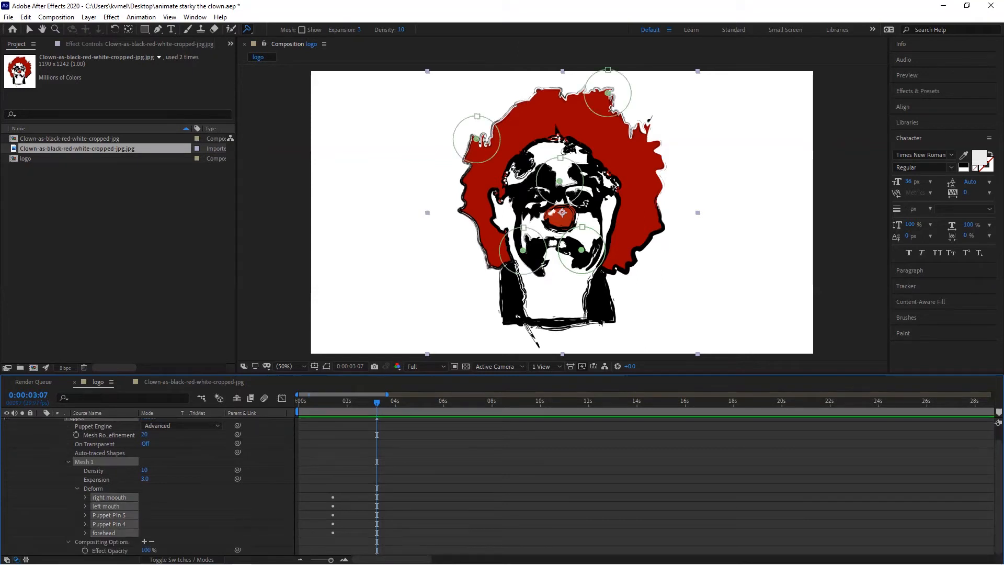
left_click(85, 496)
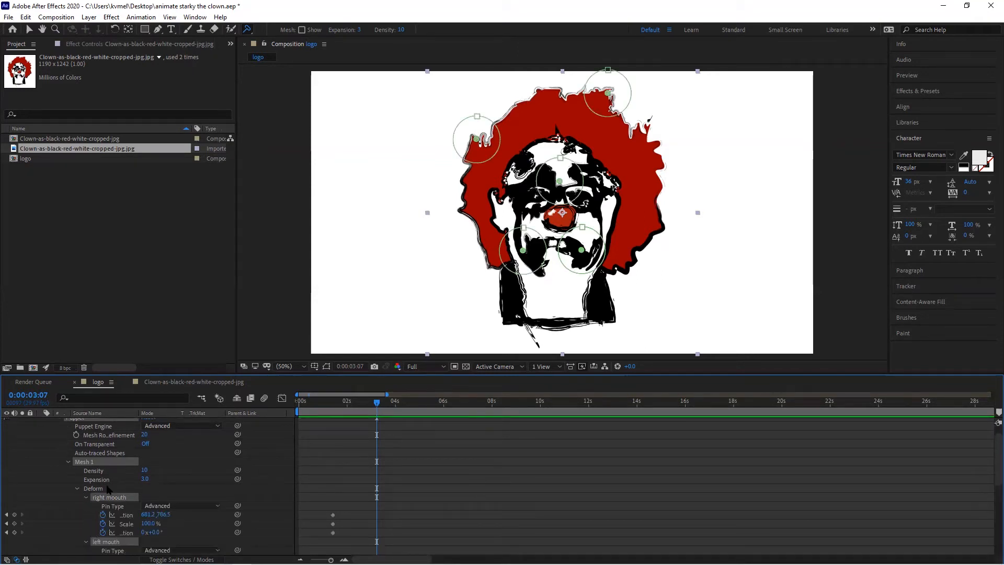
scroll(99, 495, "down", 4)
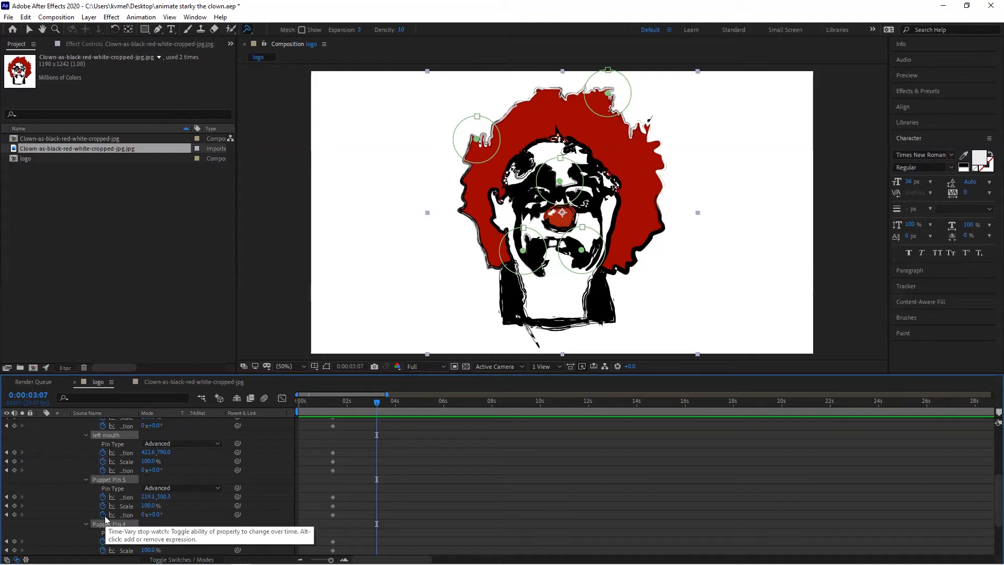
scroll(105, 516, "down", 3)
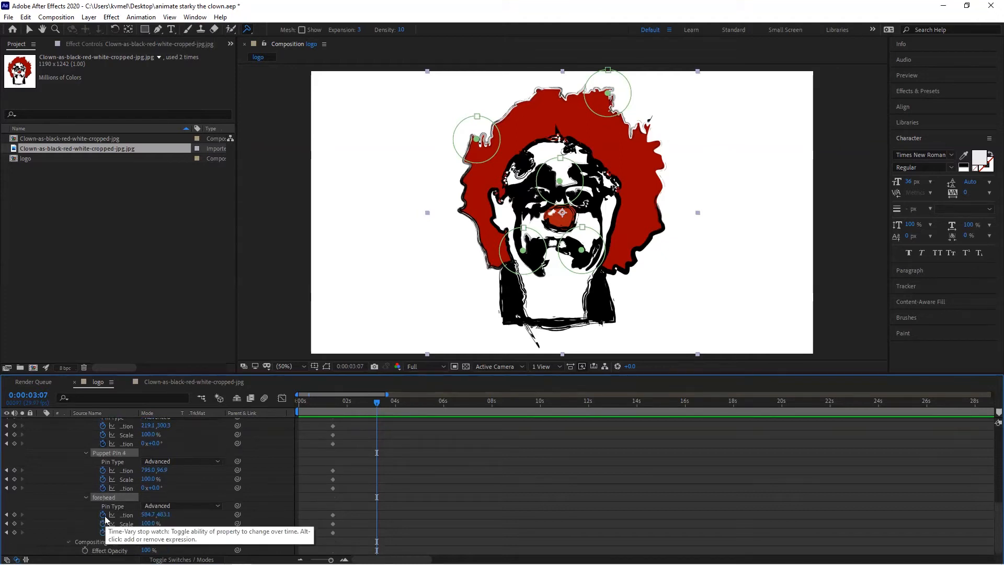
scroll(105, 518, "up", 5)
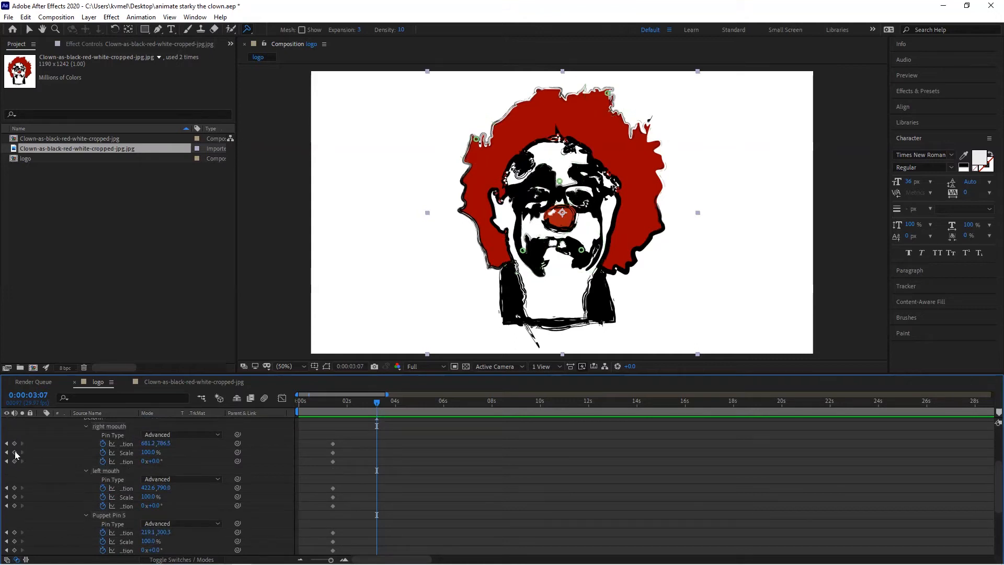
- Add position, scale and rotation keyframes for both mouth pins at 0:00:03:07
left_click(14, 461)
left_click(14, 452)
left_click(14, 444)
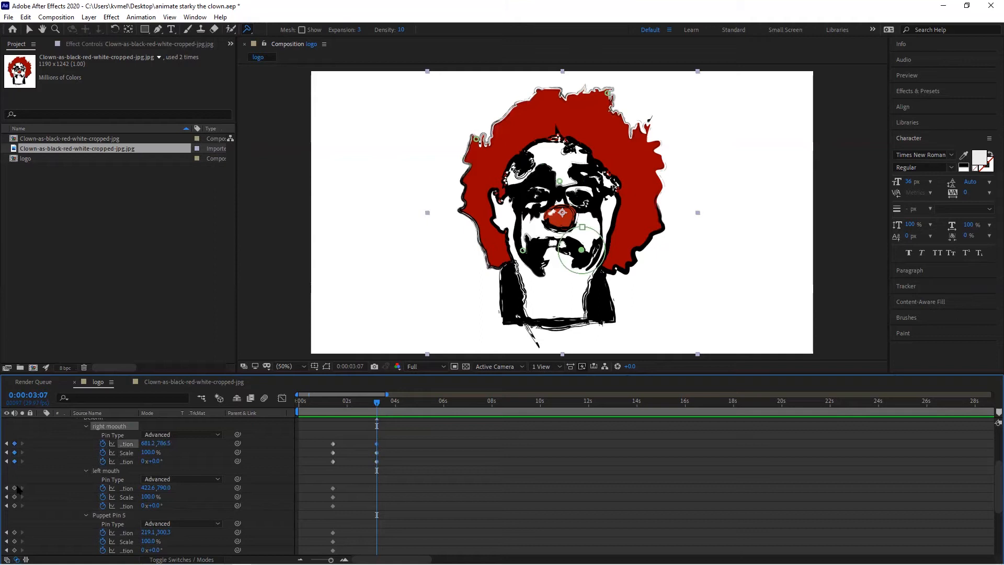
left_click(14, 488)
left_click(14, 497)
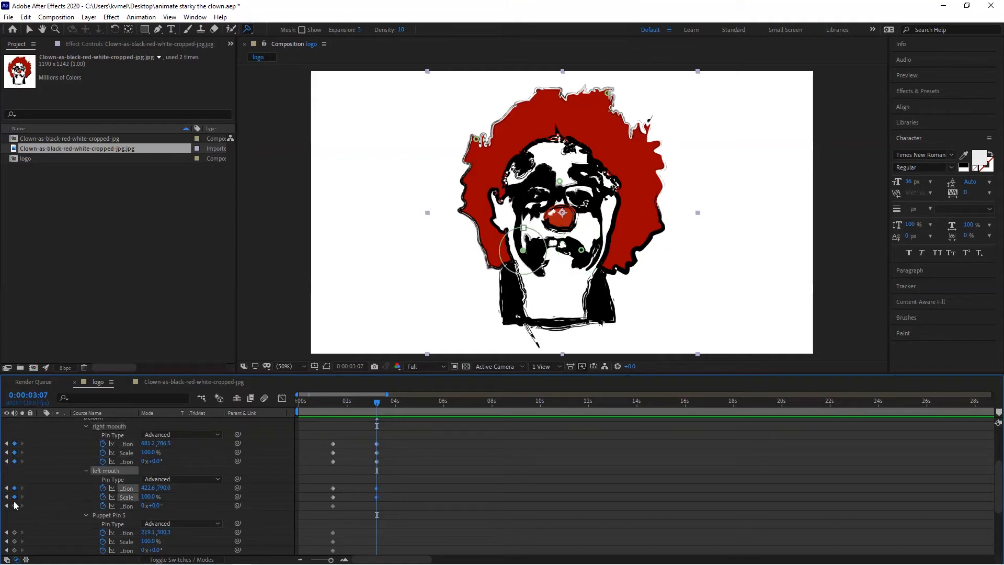
left_click(14, 506)
- Add position, scale and rotation keyframes for Puppet Pin 5 and Puppet Pin 4 at 0:00:03:07
left_click(14, 533)
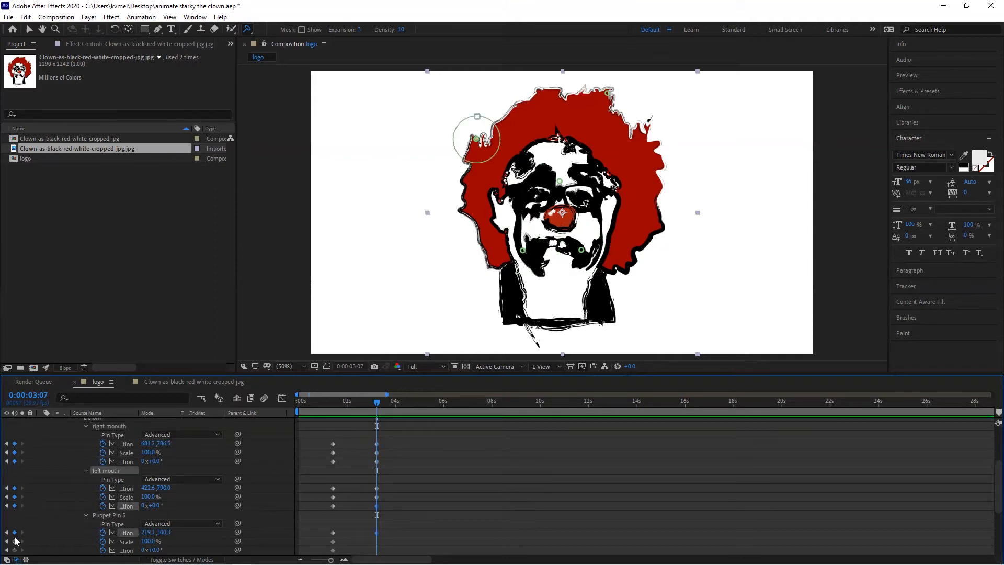
left_click(15, 542)
left_click(14, 551)
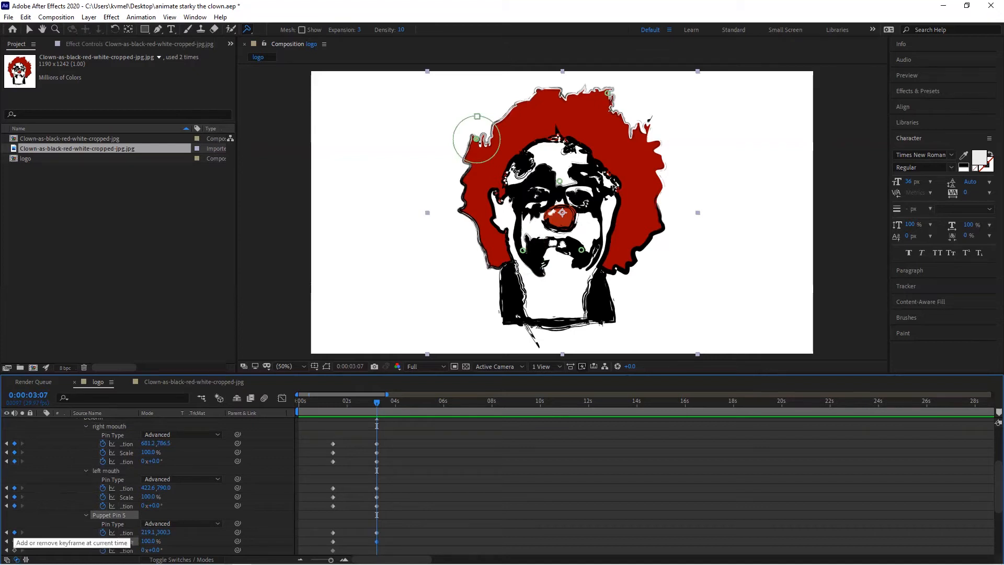
scroll(25, 499, "down", 3)
scroll(26, 499, "down", 2)
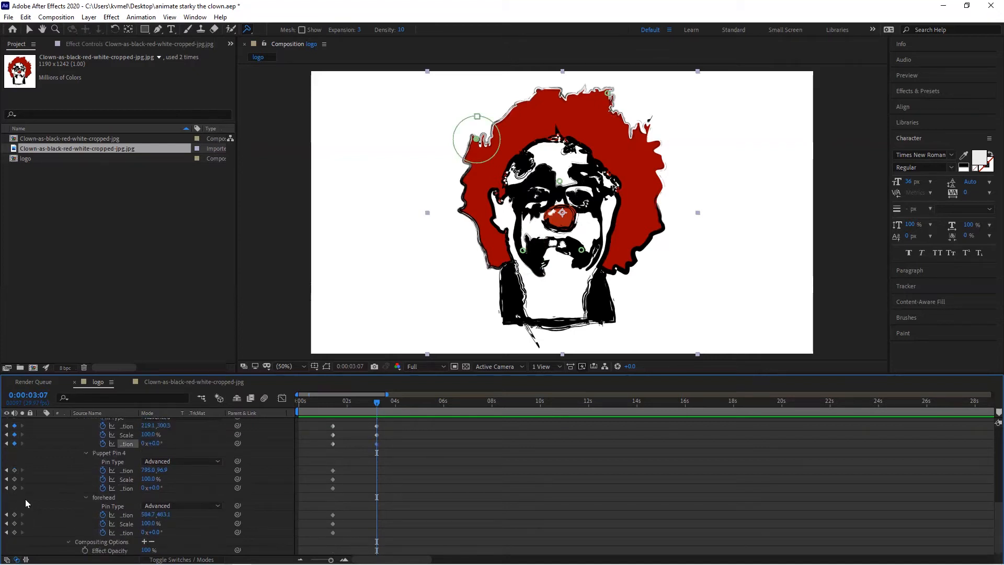
left_click(14, 470)
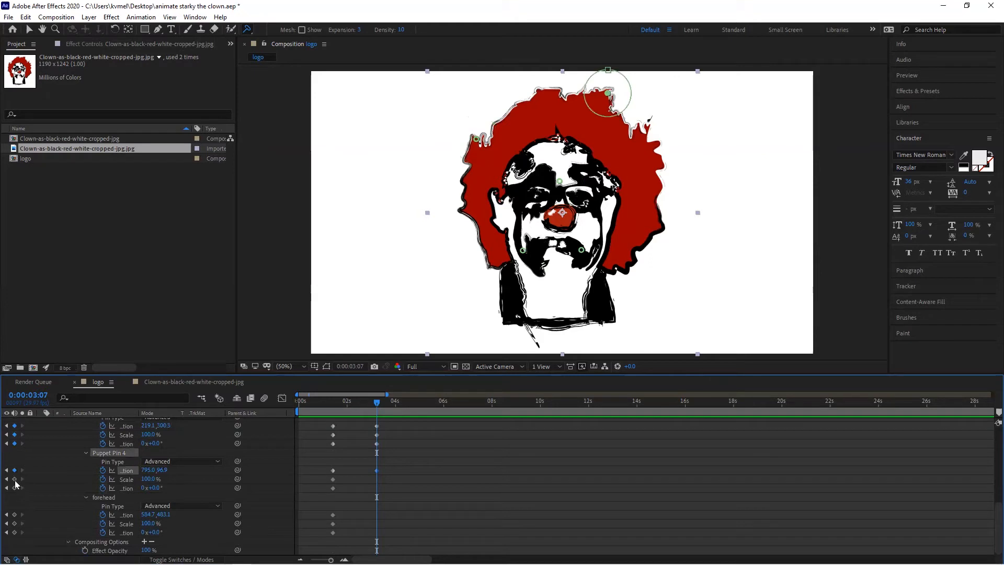
left_click(14, 479)
left_click(14, 488)
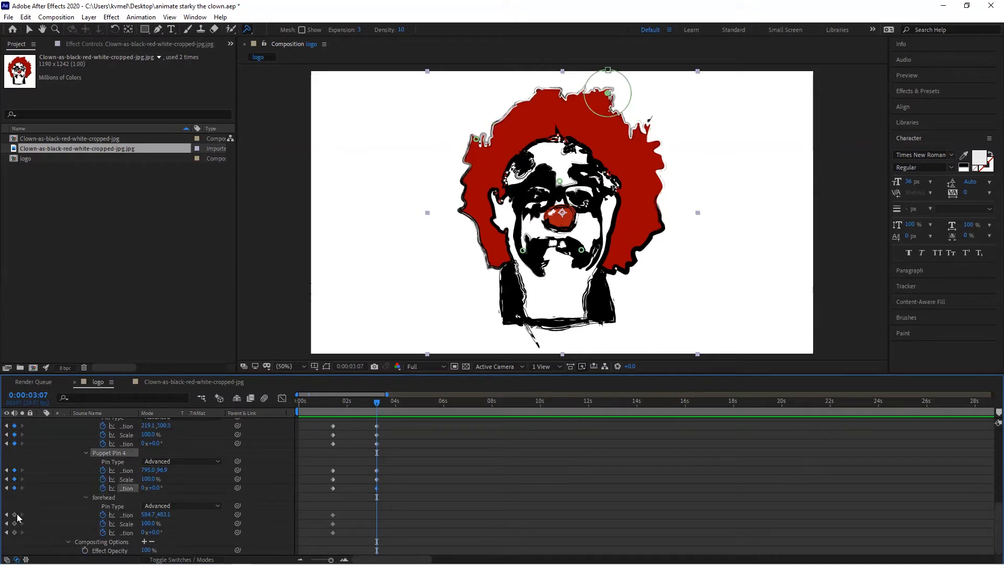
- Add position, scale and rotation keyframes for the forehead pin at 0:00:03:07 and save the project
left_click(14, 514)
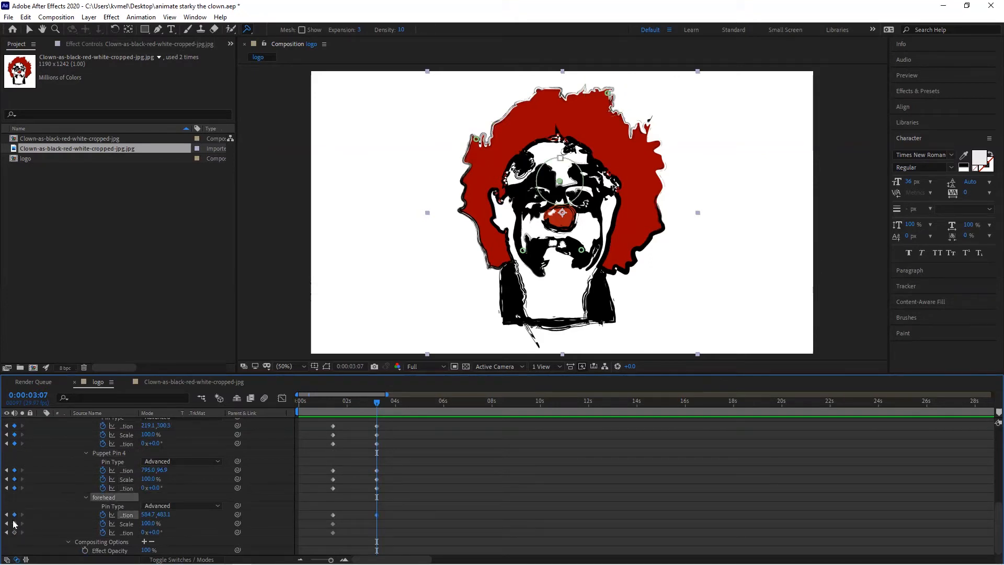
left_click(14, 523)
left_click(14, 532)
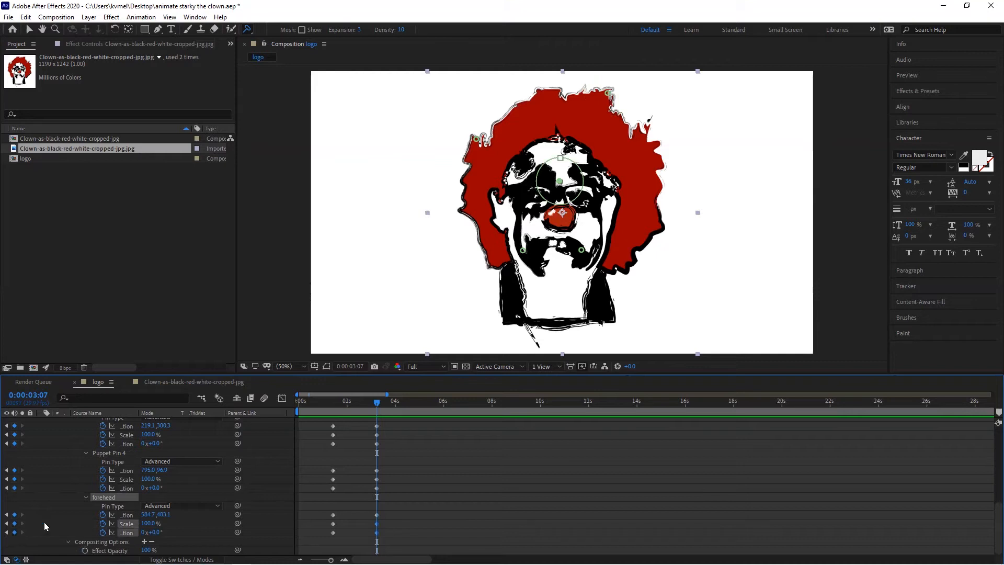
key("ctrl+s")
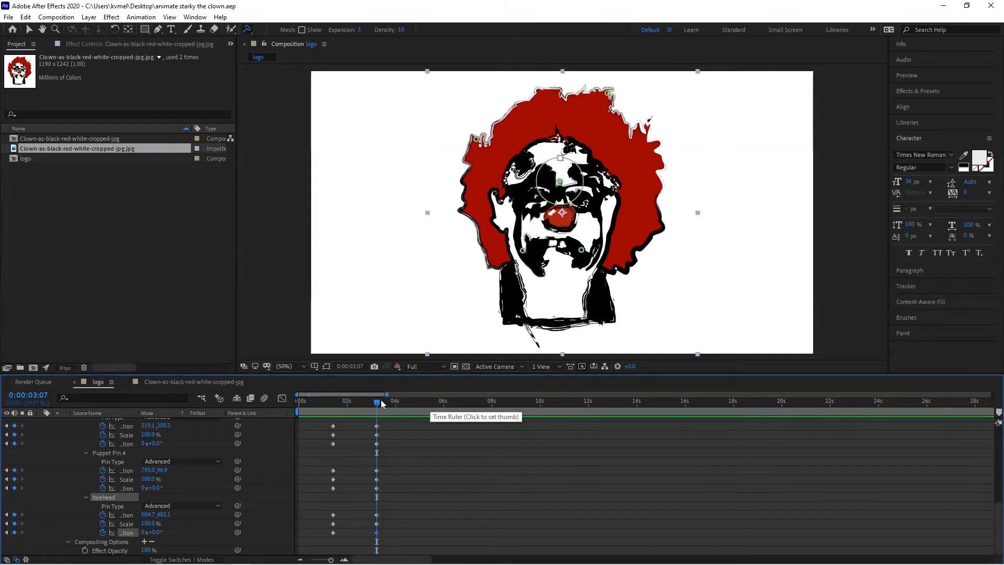
- Set the current time to exactly 0:00:05:07 with Go to Time
left_click(355, 365)
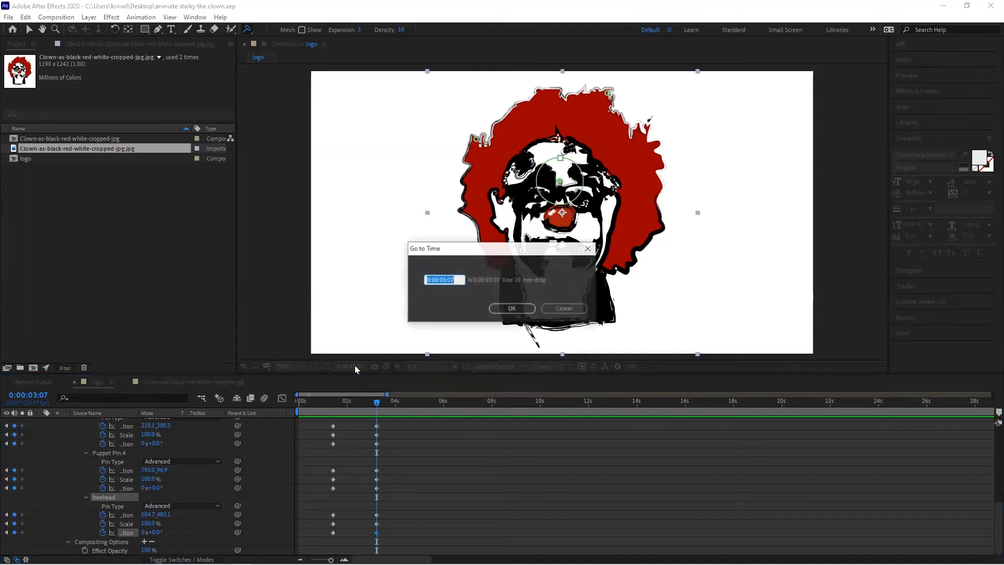
left_click(445, 279)
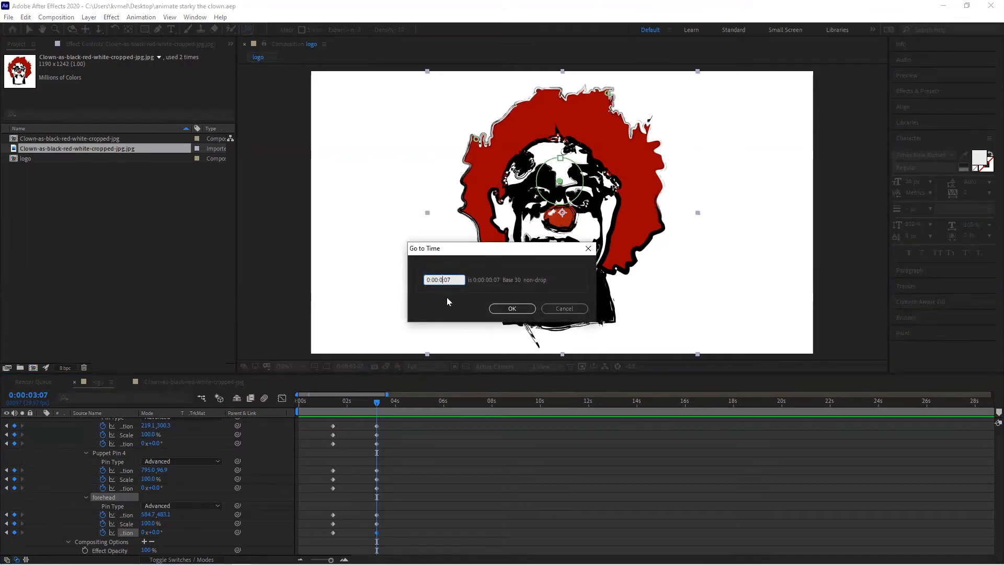
key("BackSpace")
type("5")
key("Return")
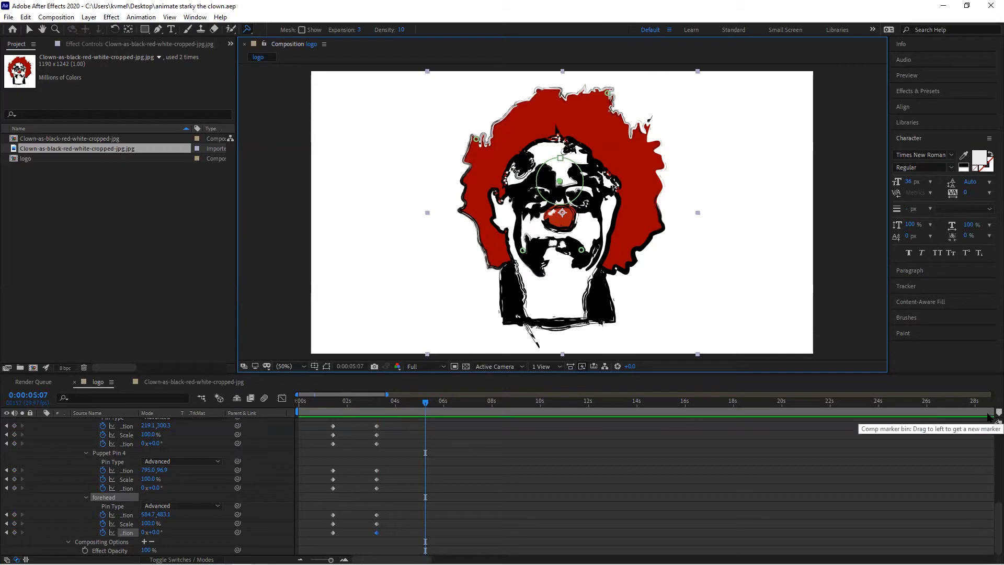
- Add a composition marker at 0:00:05:07 with the comment "corners smile a bit"
left_click_drag(990, 417, 427, 411)
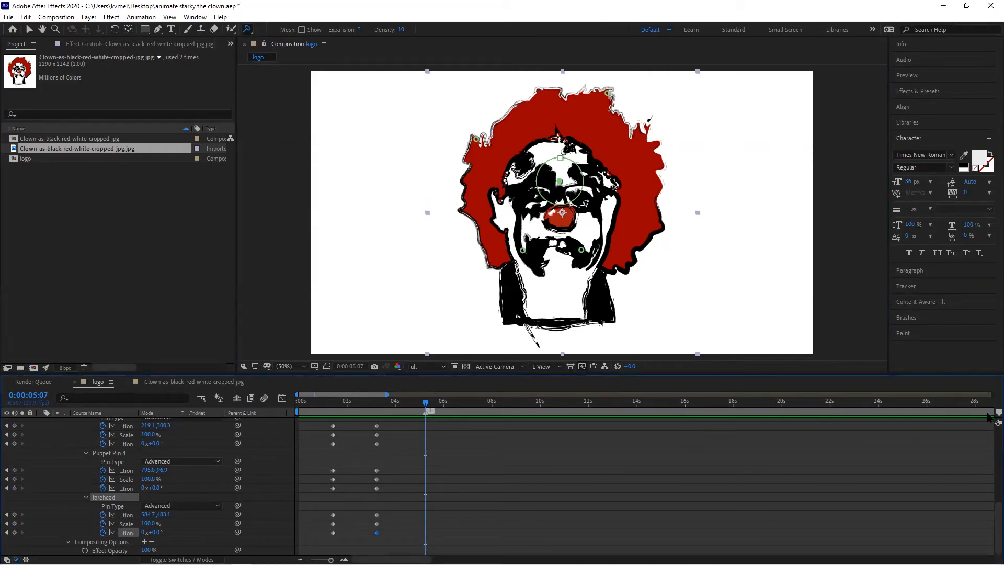
left_click(430, 412)
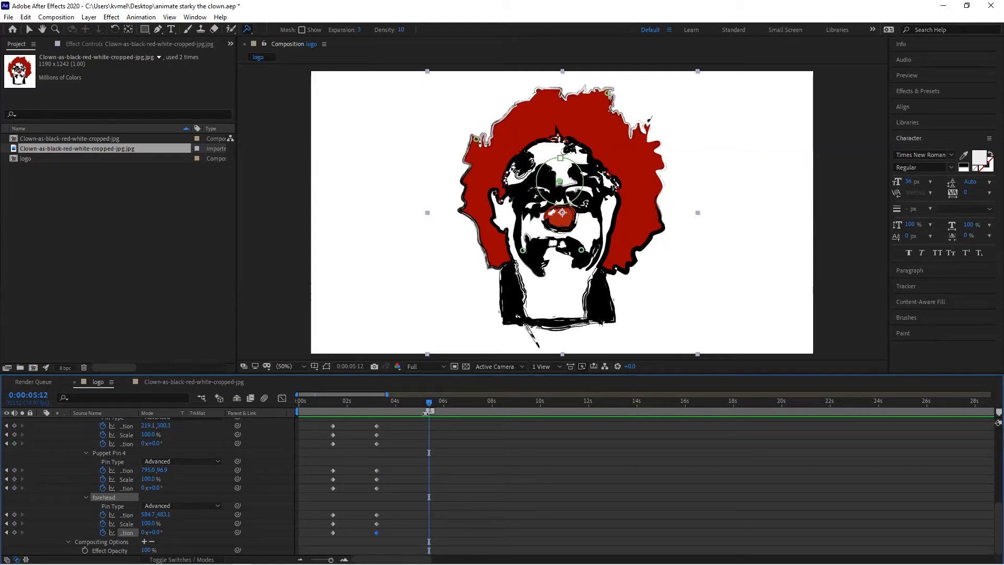
right_click(426, 413)
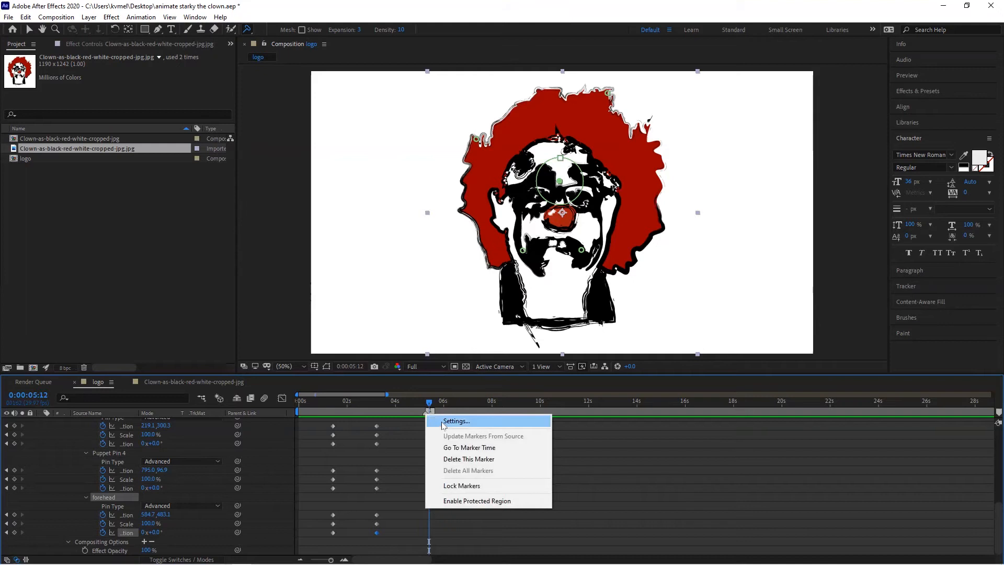
left_click(448, 418)
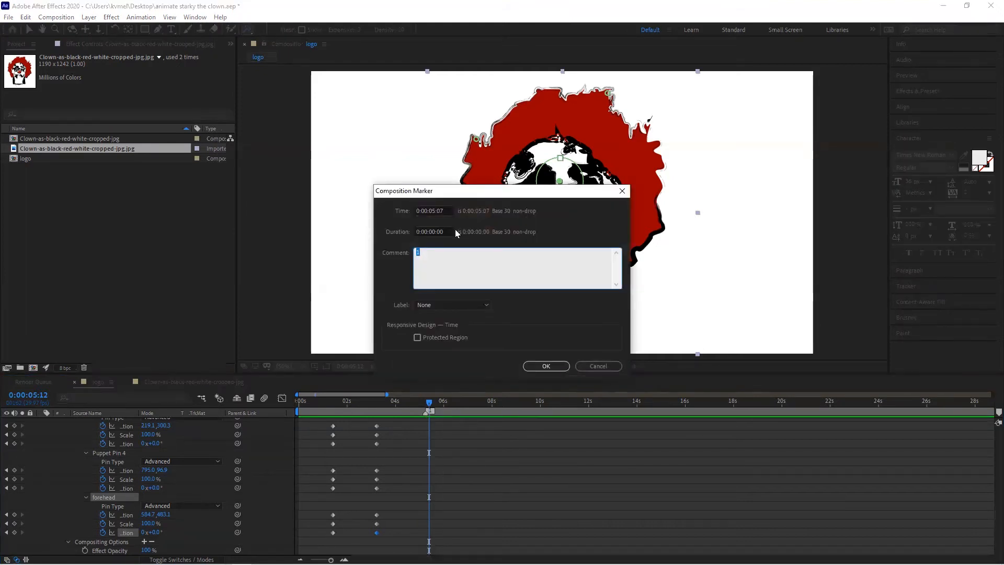
type("corners smile a bit")
left_click(546, 366)
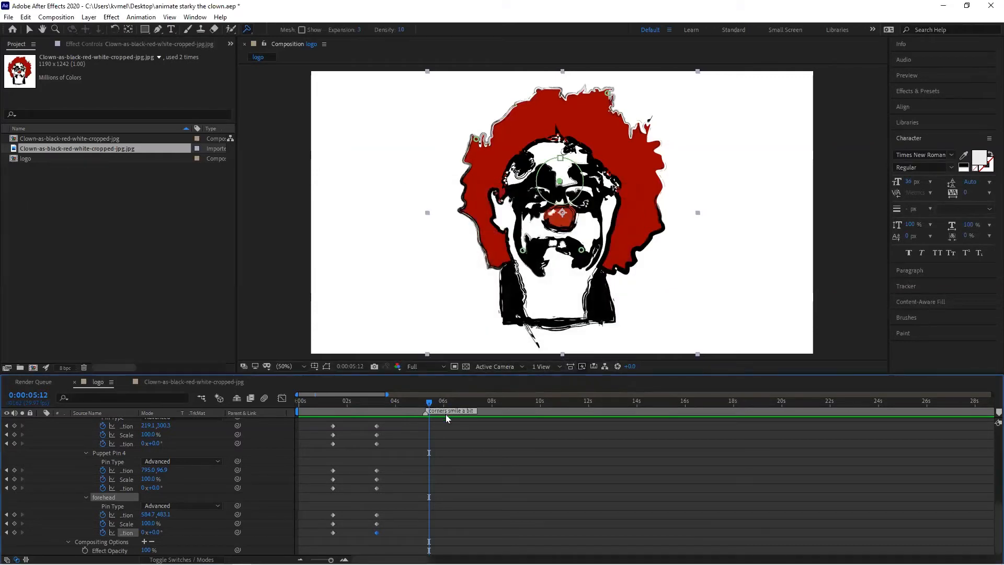
- At the 0:00:05:07 marker, move the right mouth pin slightly up and outward and rotate it counterclockwise
mouse_move(429, 402)
left_mouse_down()
mouse_move(417, 399)
mouse_move(426, 405)
left_mouse_up()
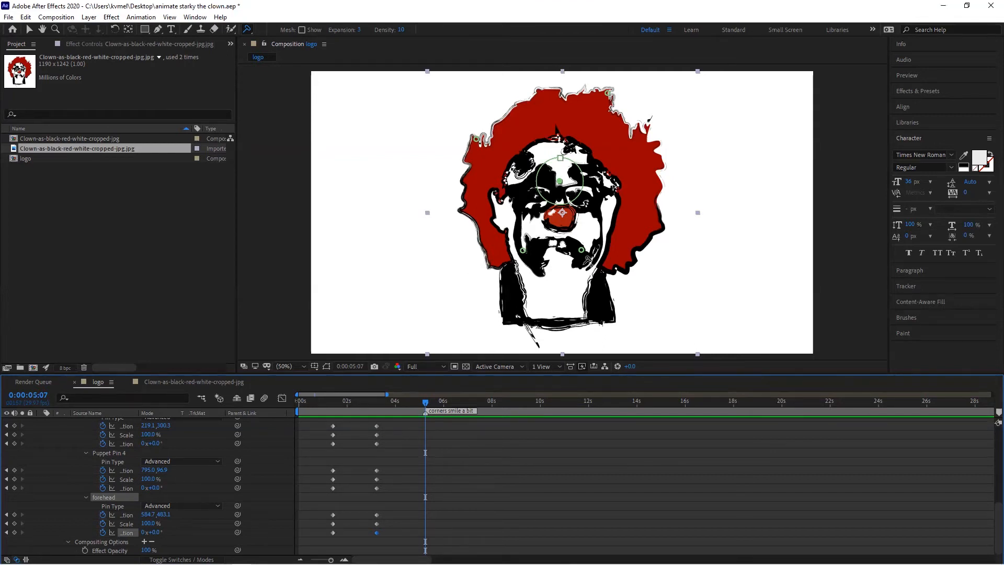
left_click(582, 251)
left_click_drag(584, 249, 605, 279)
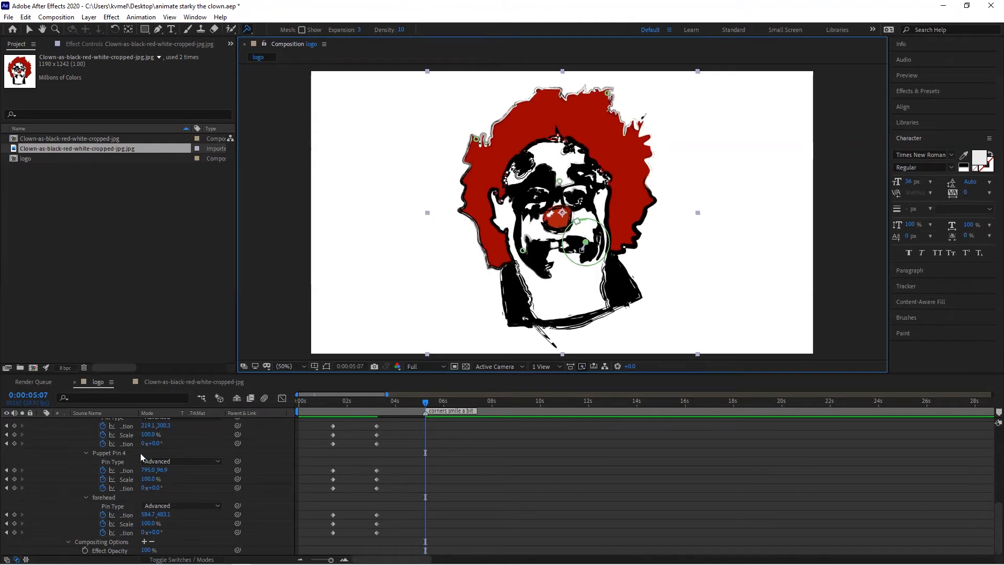
- Place a starch pin on the clown's neck below the right mouth corner, name it "starch neck", and scrub to check the deformation
key("j")
scroll(141, 457, "up", 5)
left_click(248, 31)
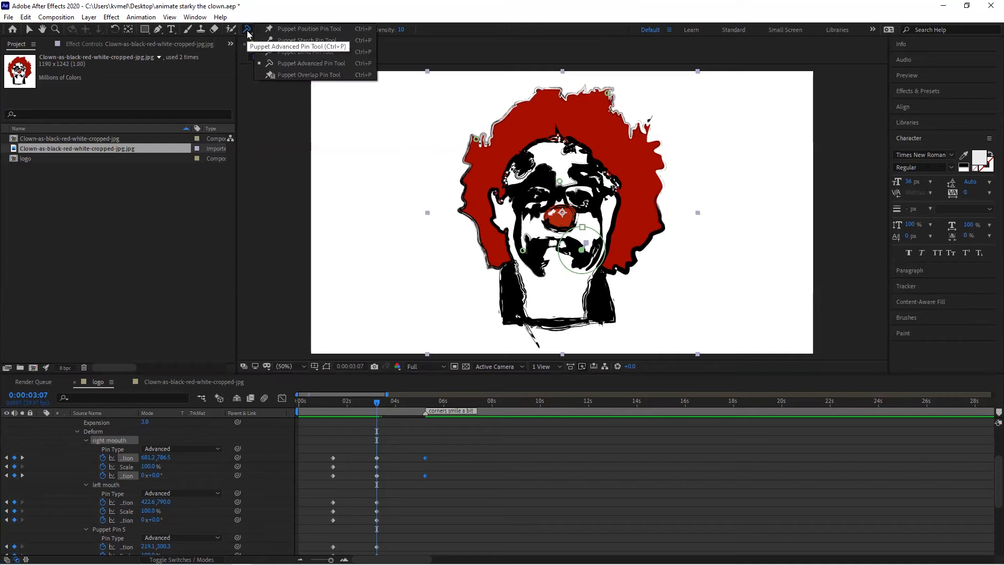
left_click(280, 40)
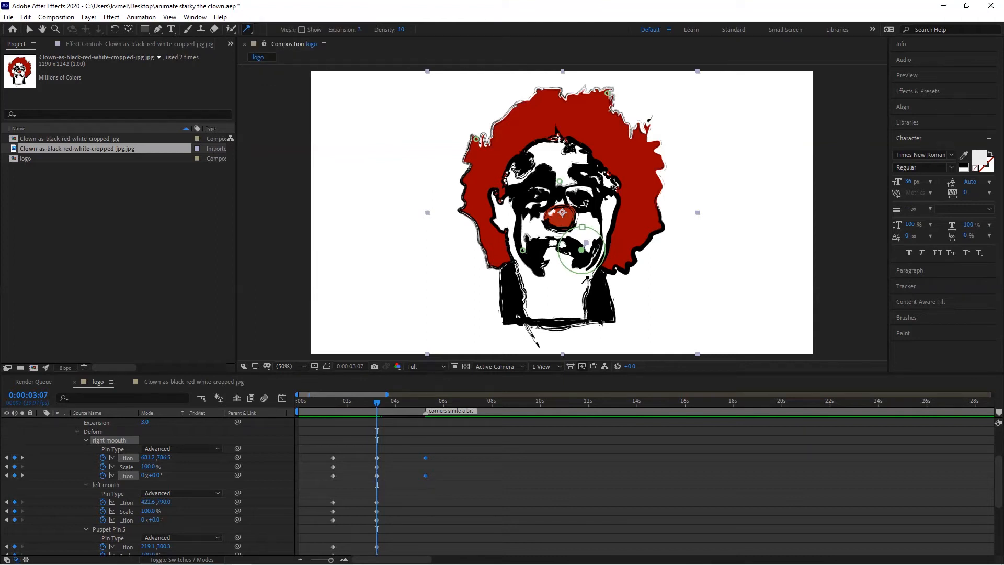
left_click(586, 276)
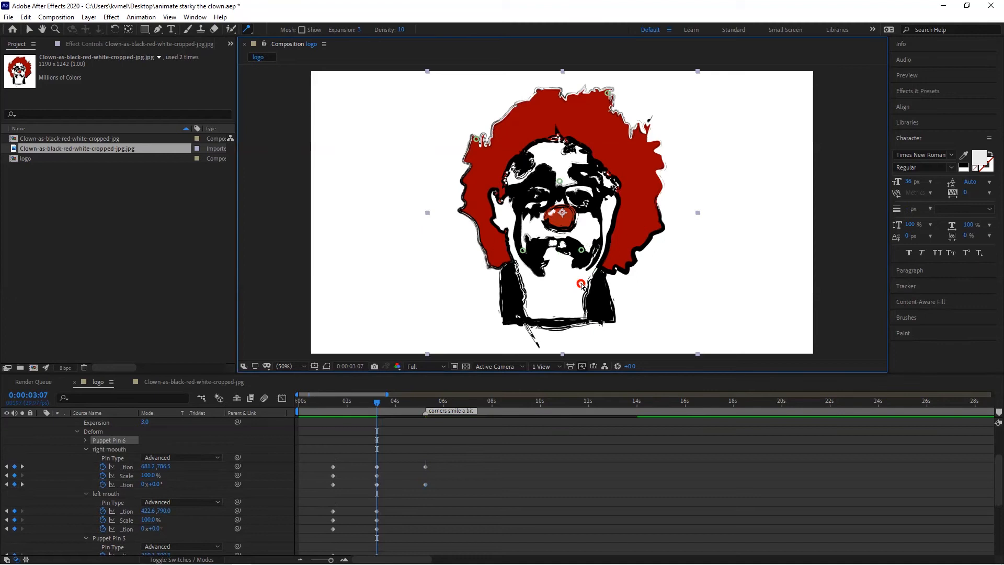
key("k")
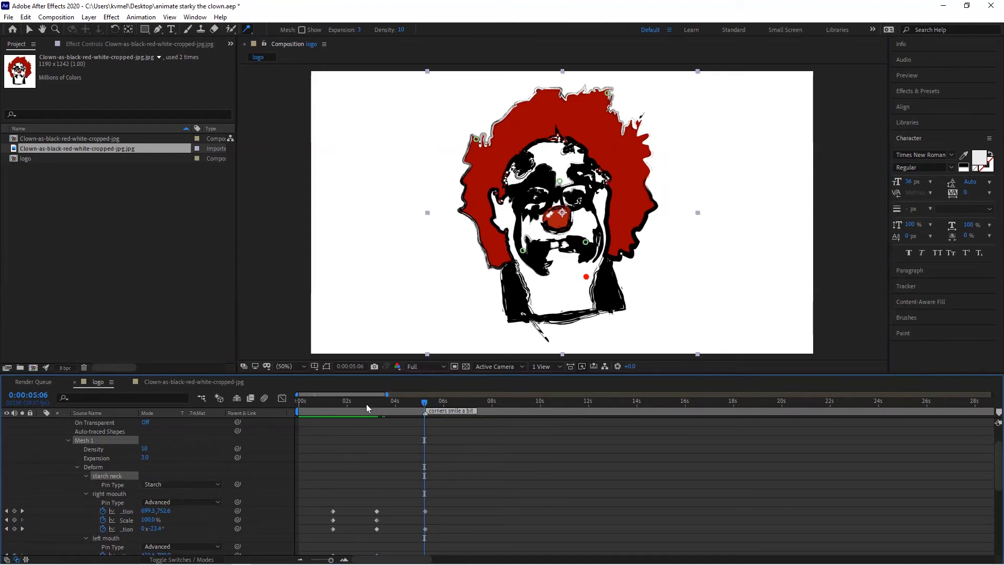
left_click_drag(377, 403, 373, 403)
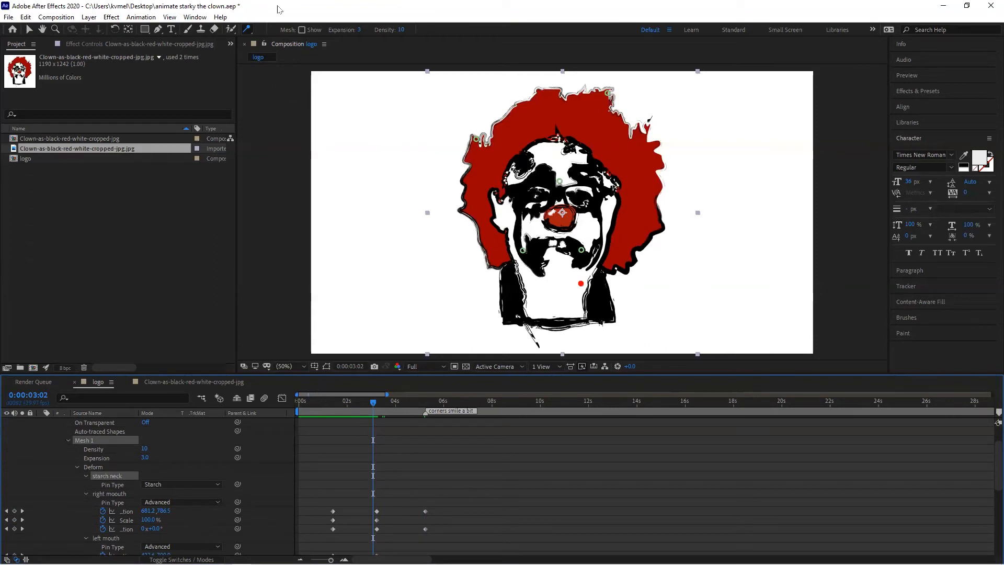
- Add more starch pins across the neck and along the collar to stiffen that area
left_click(247, 29)
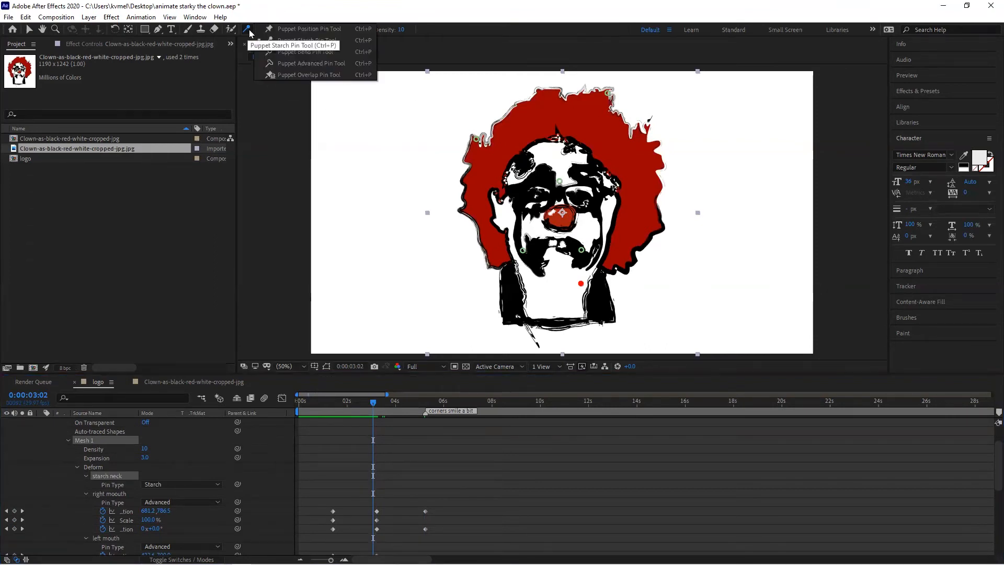
left_click(312, 43)
left_click(251, 31)
left_click(249, 30)
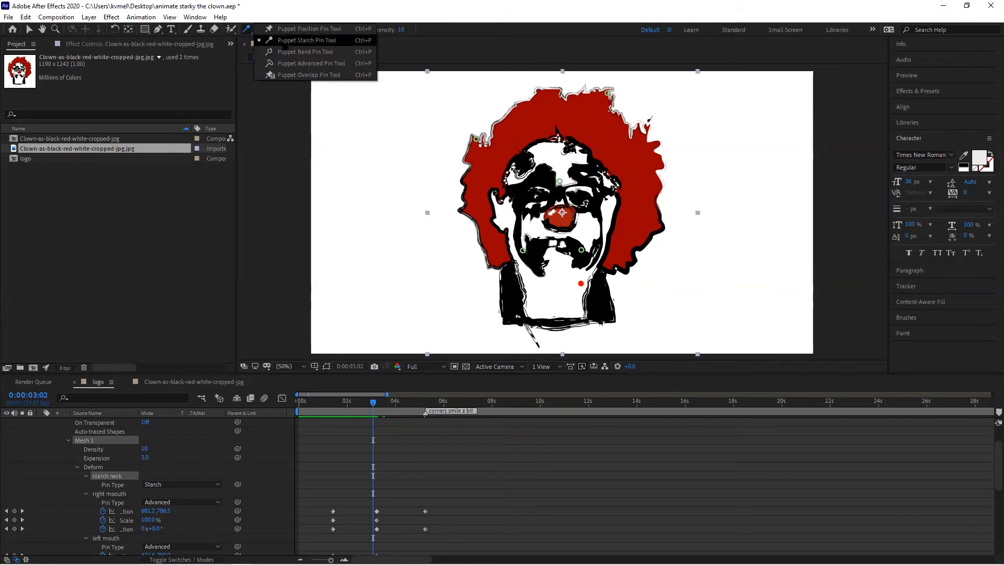
left_click(283, 45)
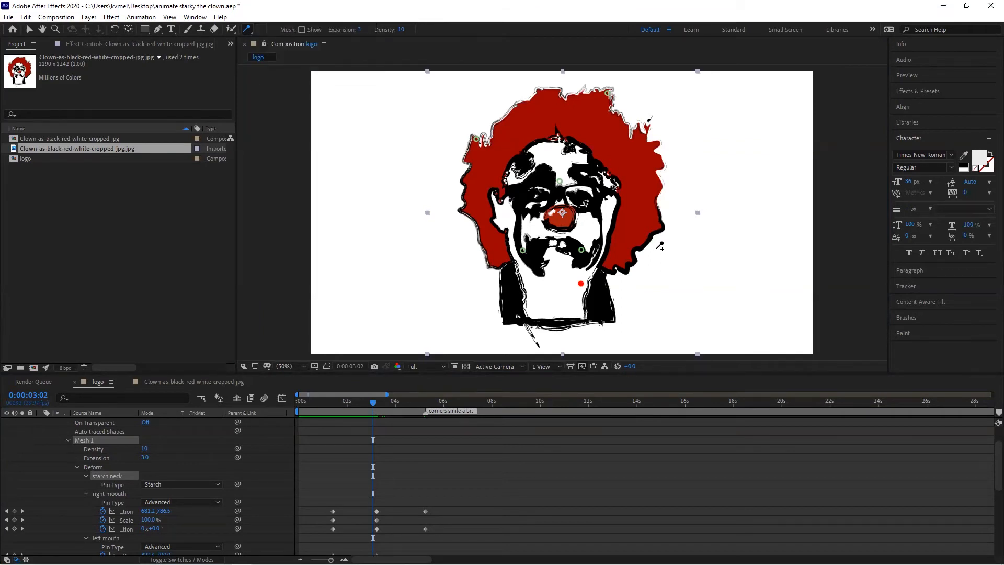
left_click(577, 318)
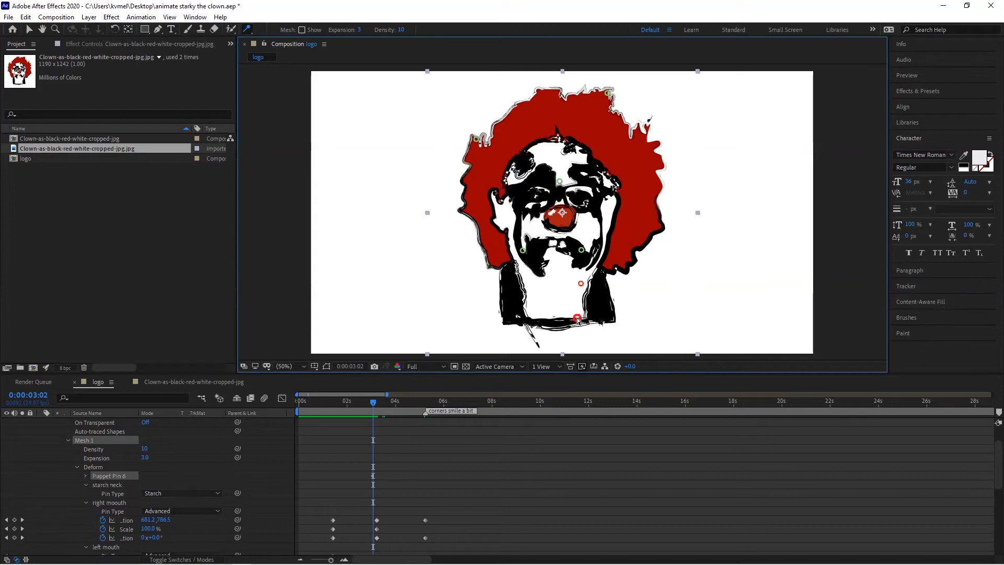
left_click(607, 319)
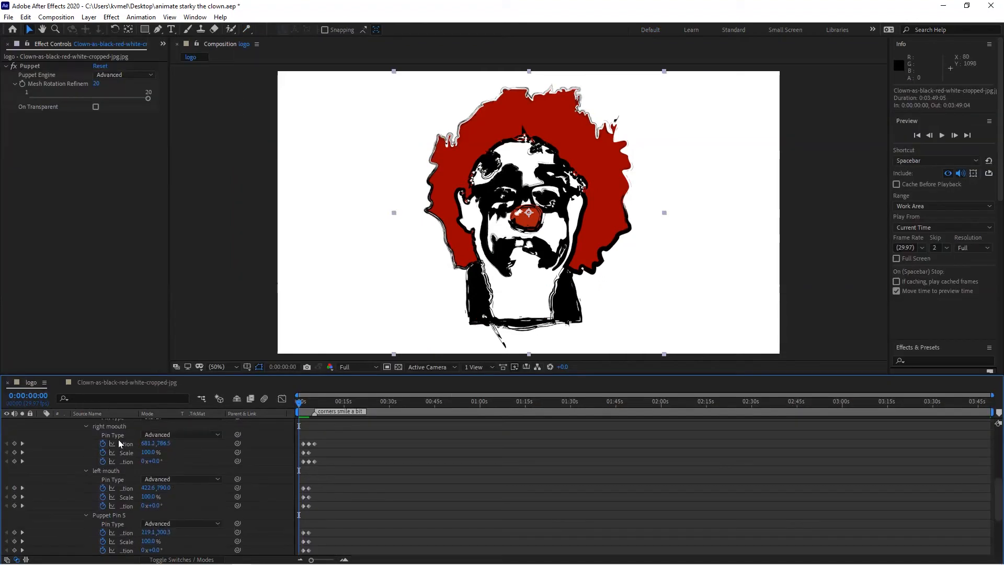
- At 0:00:05:07, move the left mouth pin up and slightly outward, rotate it clockwise to about 32.5°, and scrub to check the smile
left_click(116, 472)
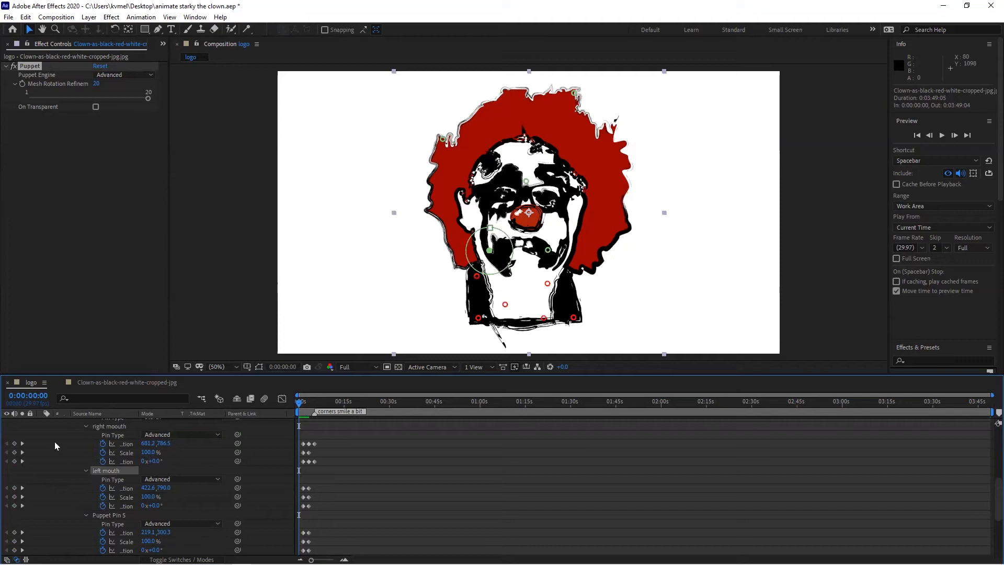
left_click(22, 444)
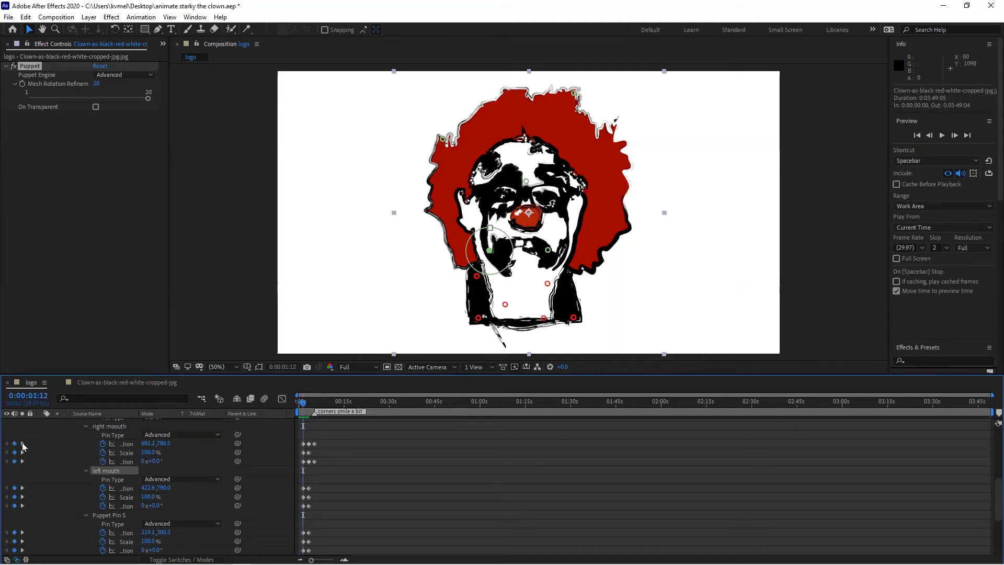
left_click(23, 444)
left_click(22, 444)
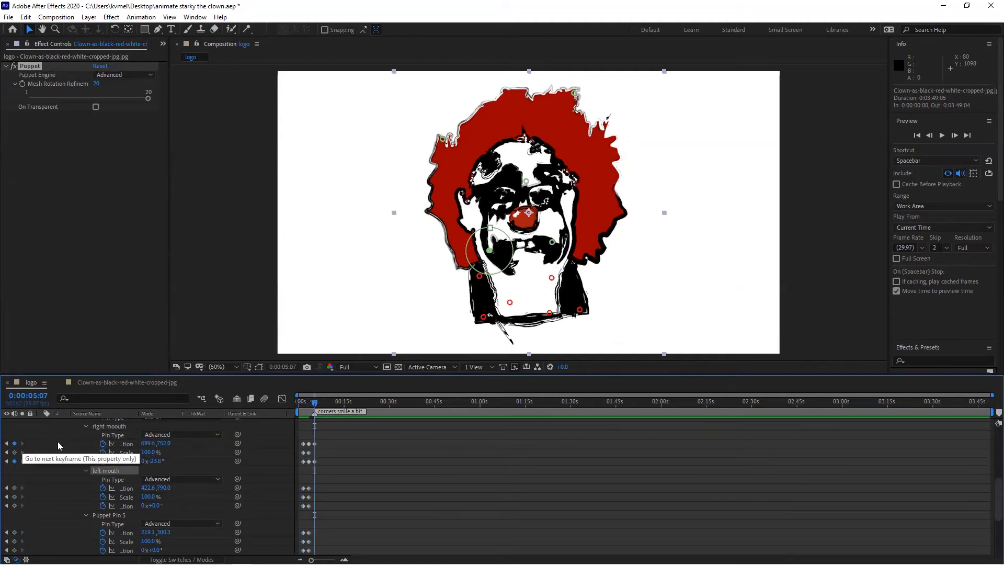
key("equal")
key("equal")
key("equal")
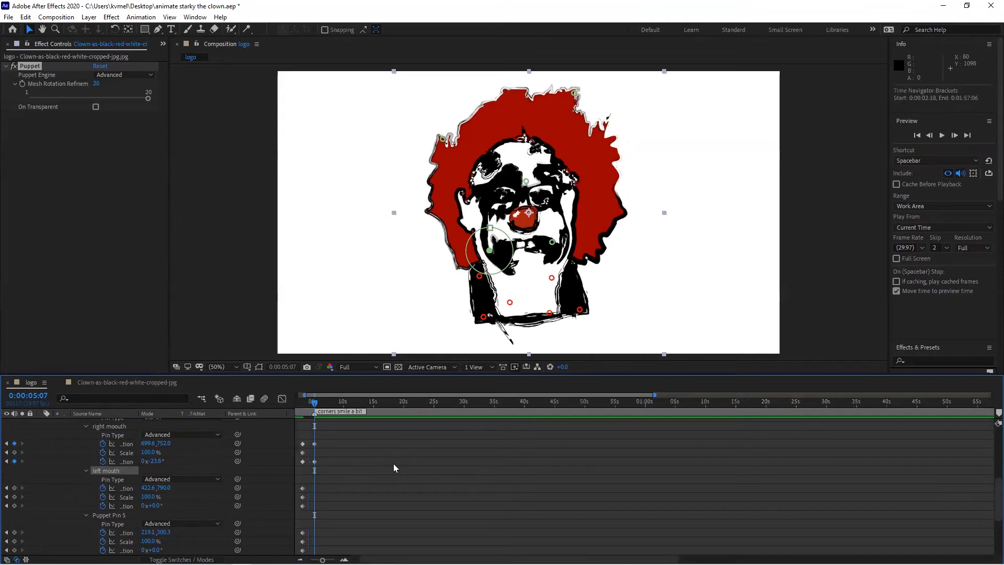
left_click_drag(405, 559, 391, 560)
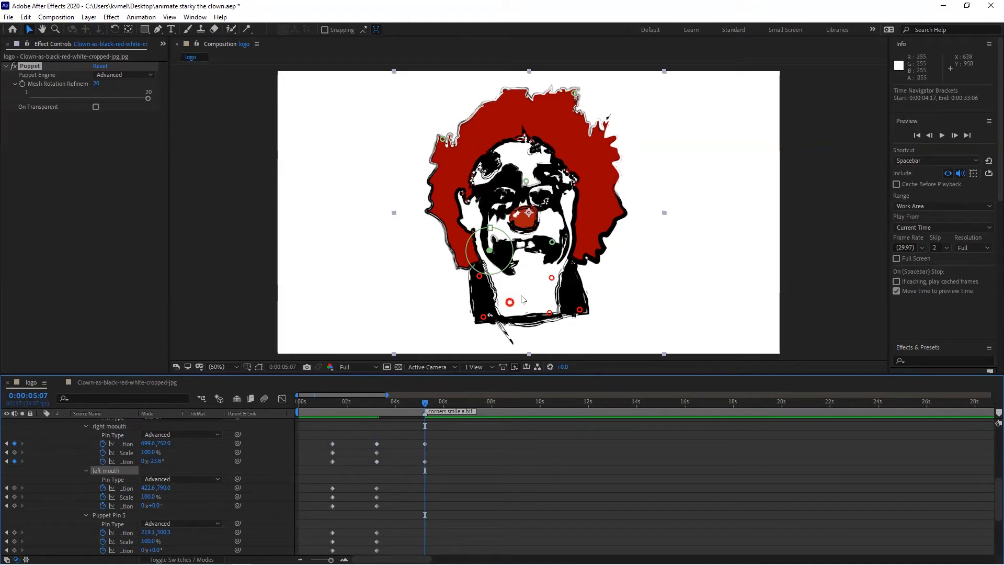
left_click_drag(517, 255, 486, 237)
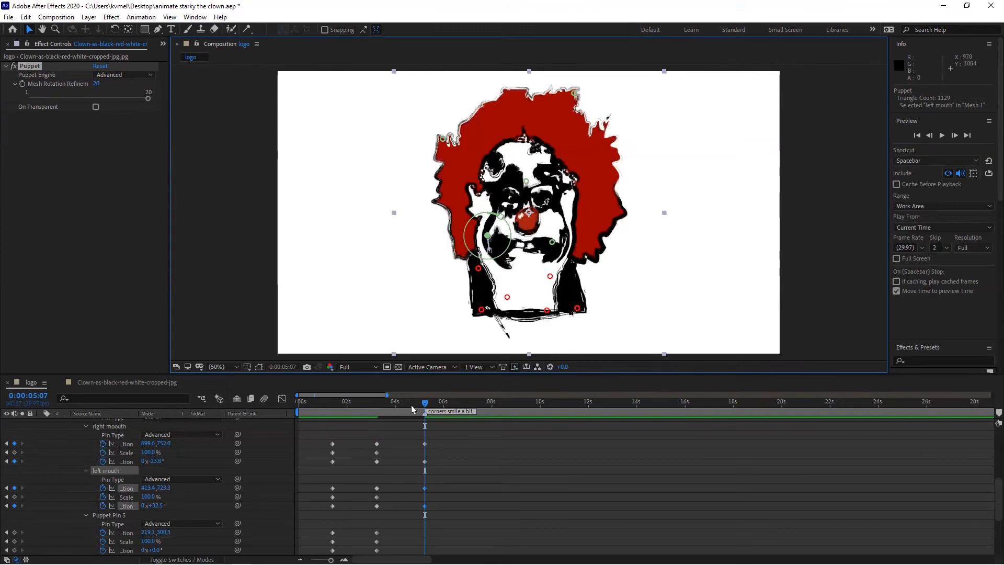
mouse_move(421, 405)
left_mouse_down()
mouse_move(411, 406)
mouse_move(443, 409)
mouse_move(396, 409)
mouse_move(436, 419)
mouse_move(417, 421)
left_mouse_up()
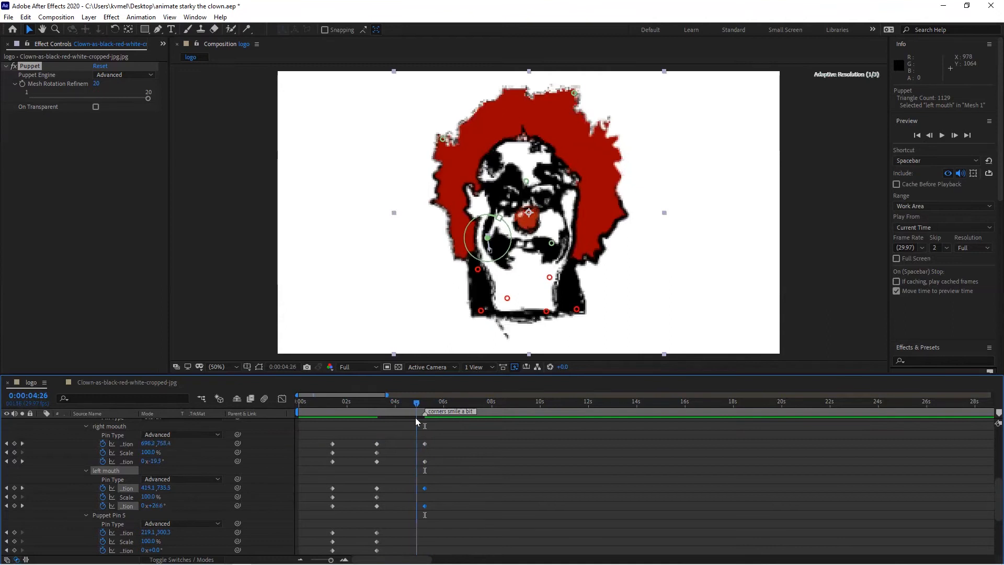
- Add position, scale and rotation keyframes for the forehead pin at 0:00:05:07
left_click(23, 444)
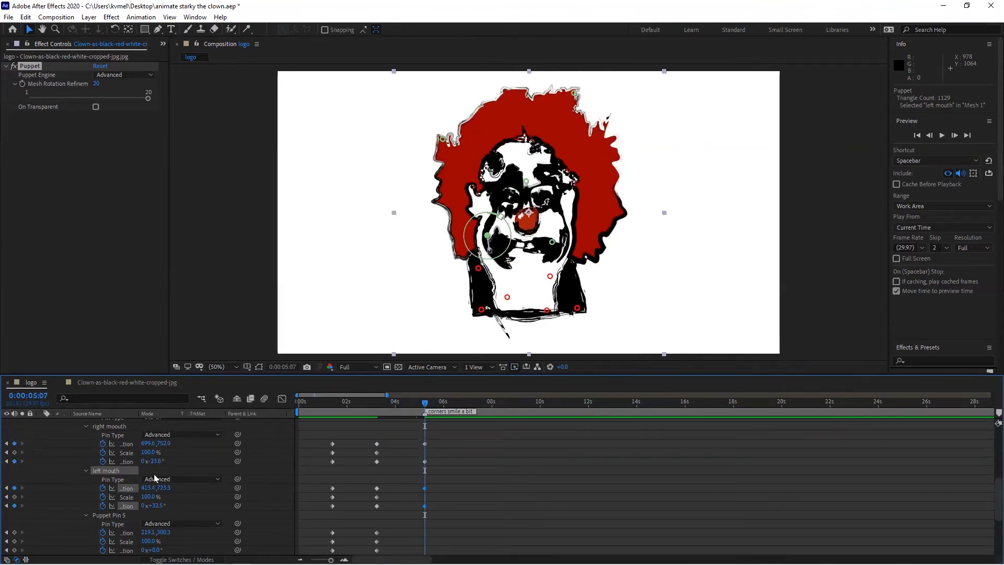
scroll(155, 477, "down", 4)
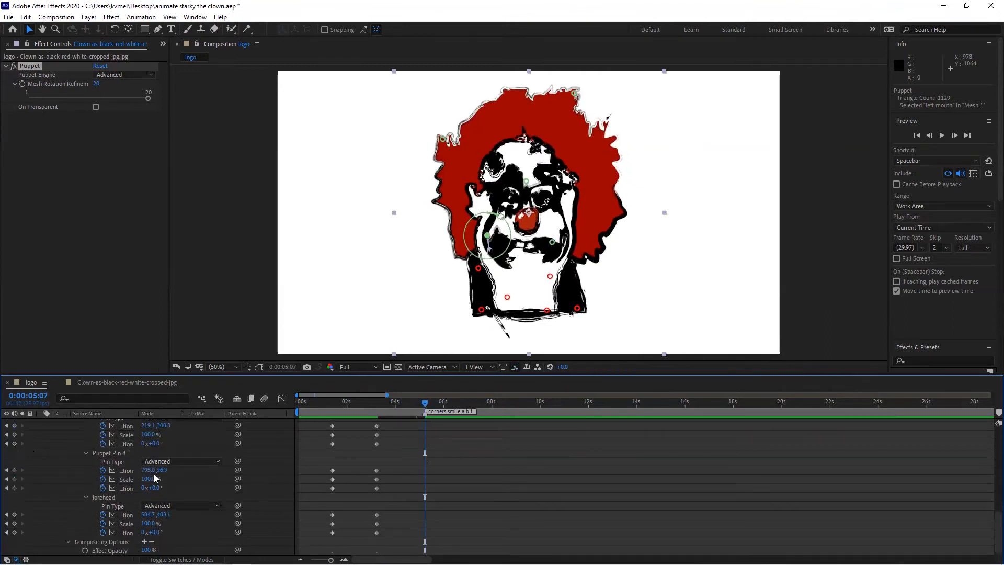
left_click(104, 498)
left_click(14, 515)
left_click(14, 524)
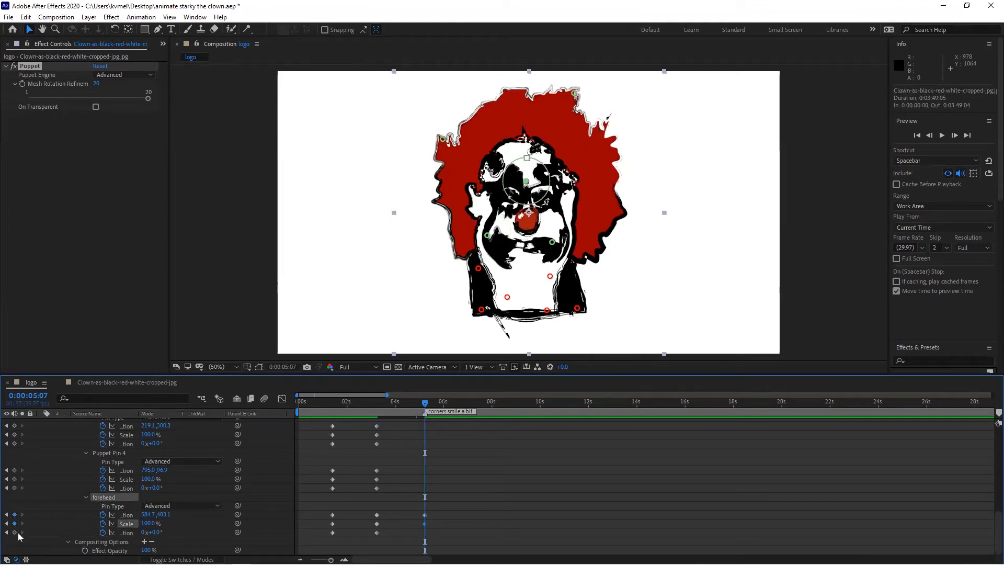
left_click(14, 533)
- At 0:00:06:07, move the forehead pin down to about 592, 522 and rotate it clockwise to about 2.4°
left_click(449, 406)
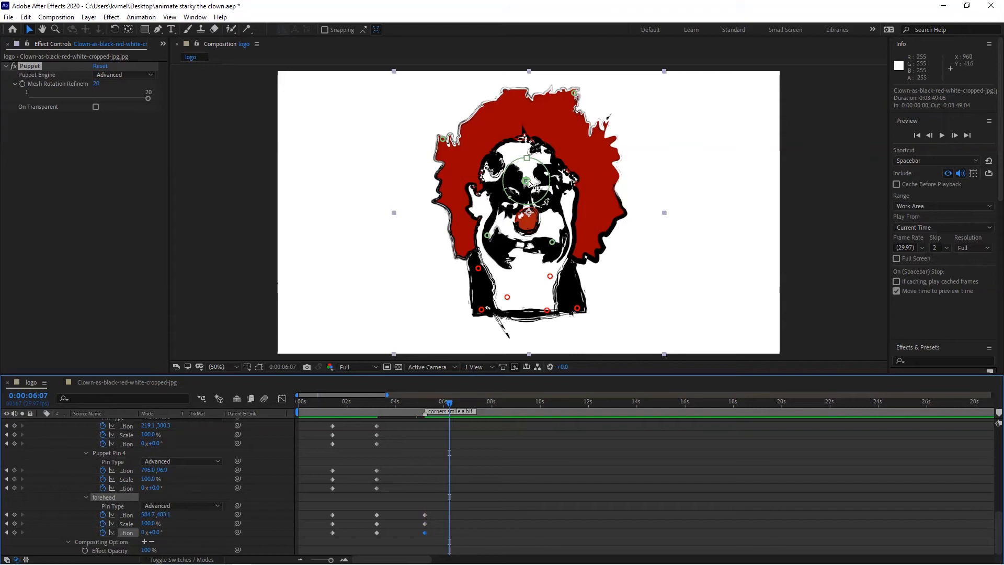
mouse_move(528, 183)
left_mouse_down()
mouse_move(530, 192)
mouse_move(547, 181)
left_mouse_up()
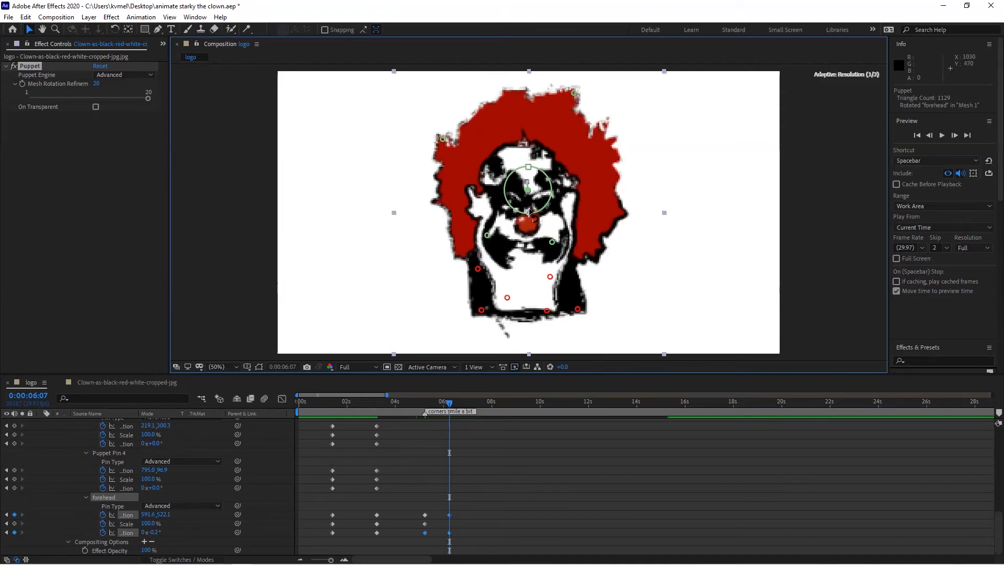
mouse_move(532, 220)
left_mouse_down()
mouse_move(535, 233)
mouse_move(529, 222)
left_mouse_up()
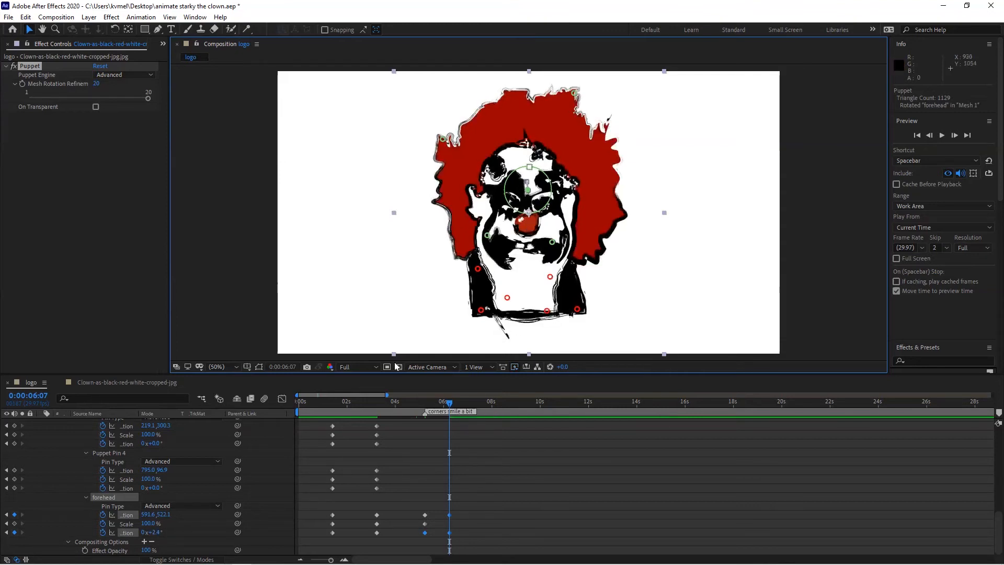
- Shorten the work area to end just past the last forehead keyframes and preview the animation
key("Home")
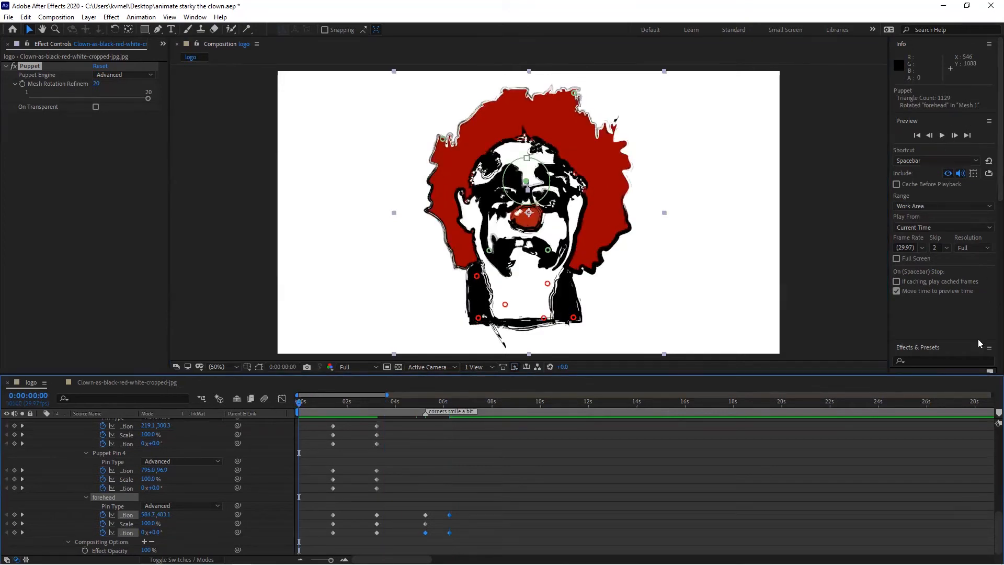
left_click(900, 401)
scroll(903, 402, "down", 10)
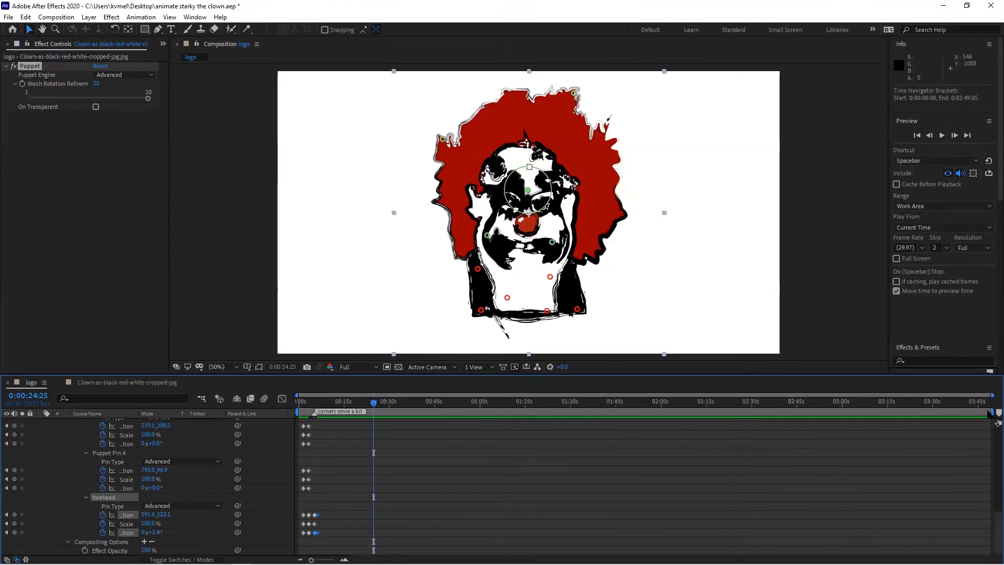
left_click_drag(992, 412, 423, 411)
left_click_drag(358, 430, 324, 437)
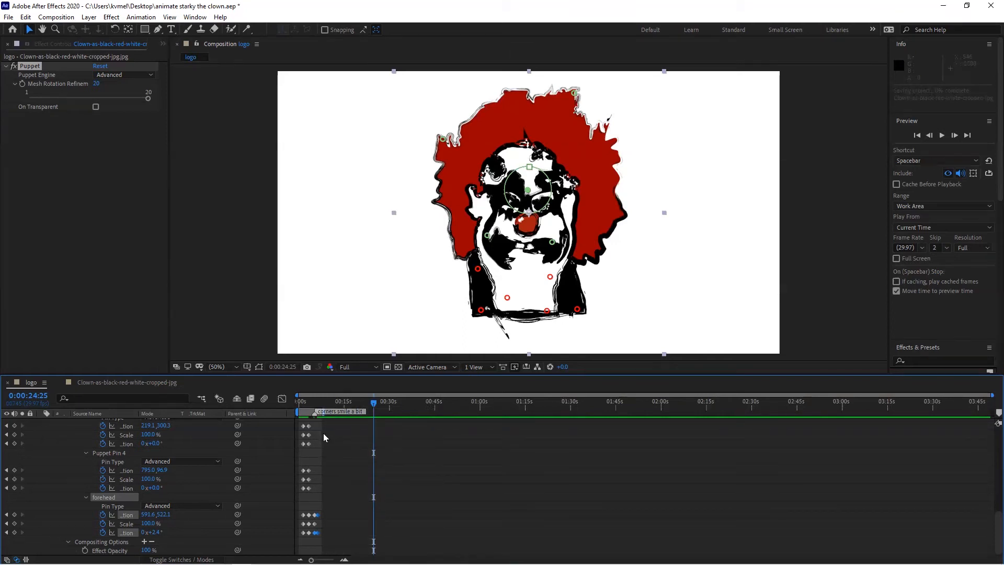
left_click(942, 135)
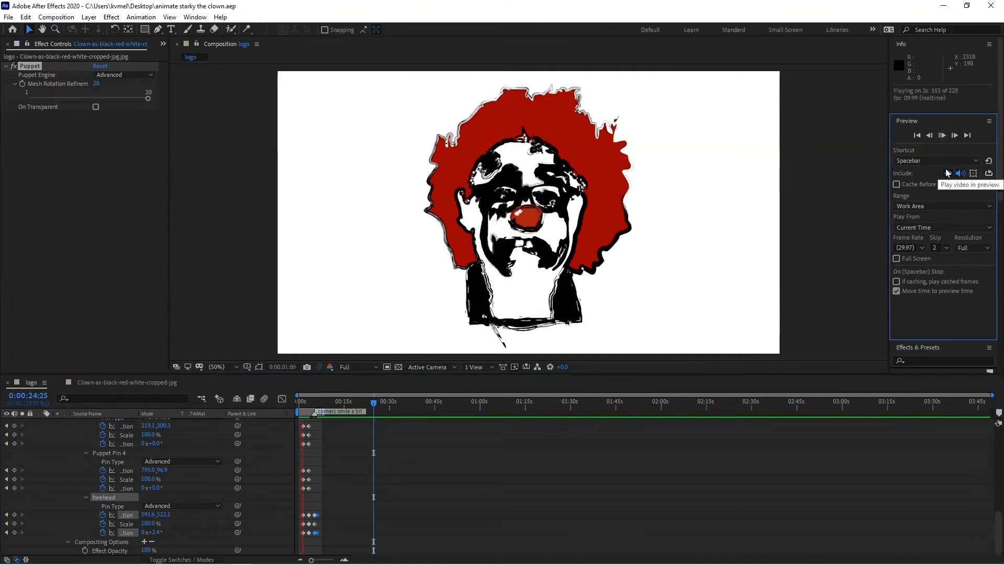
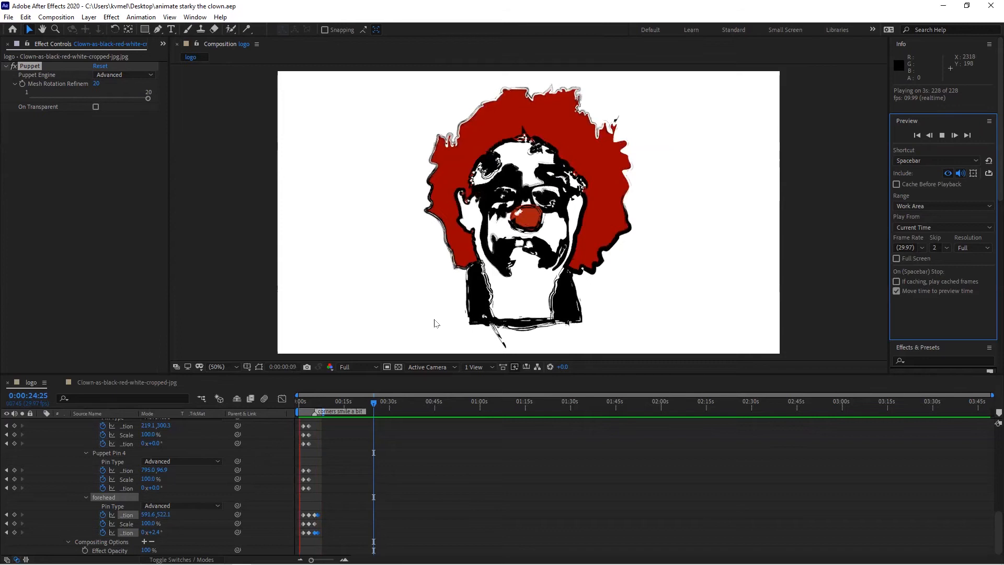
key("space")
- Select the keyframes of the right mouth, left mouth, Puppet Pin 5, Puppet Pin 4 and forehead pins and copy them
left_click(306, 406)
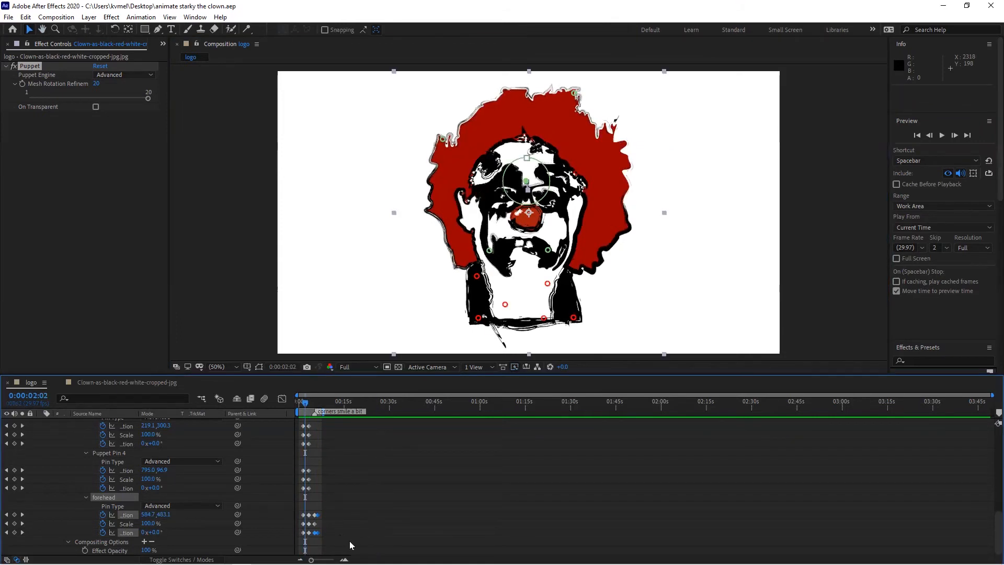
scroll(319, 524, "up", 5)
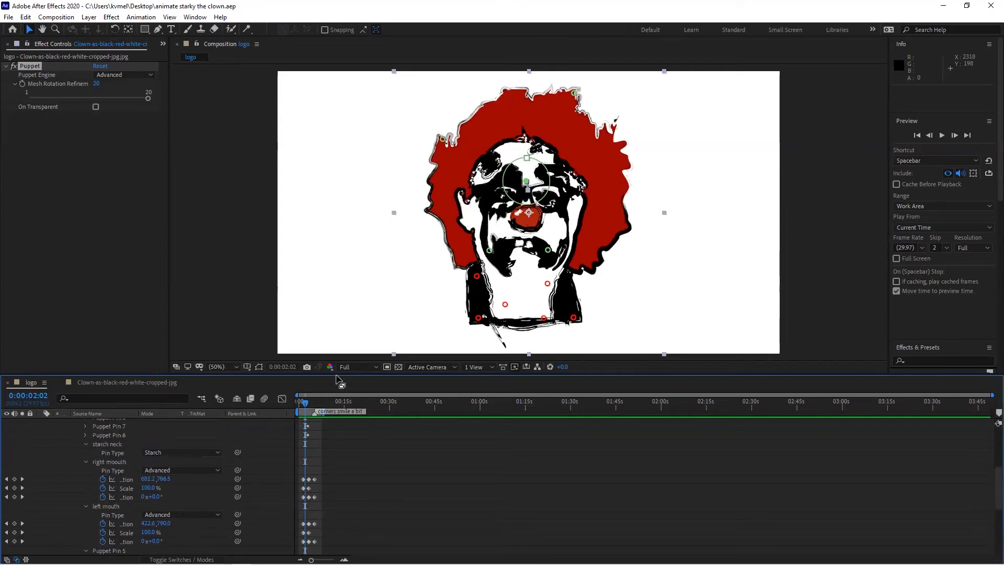
left_click_drag(337, 374, 317, 272)
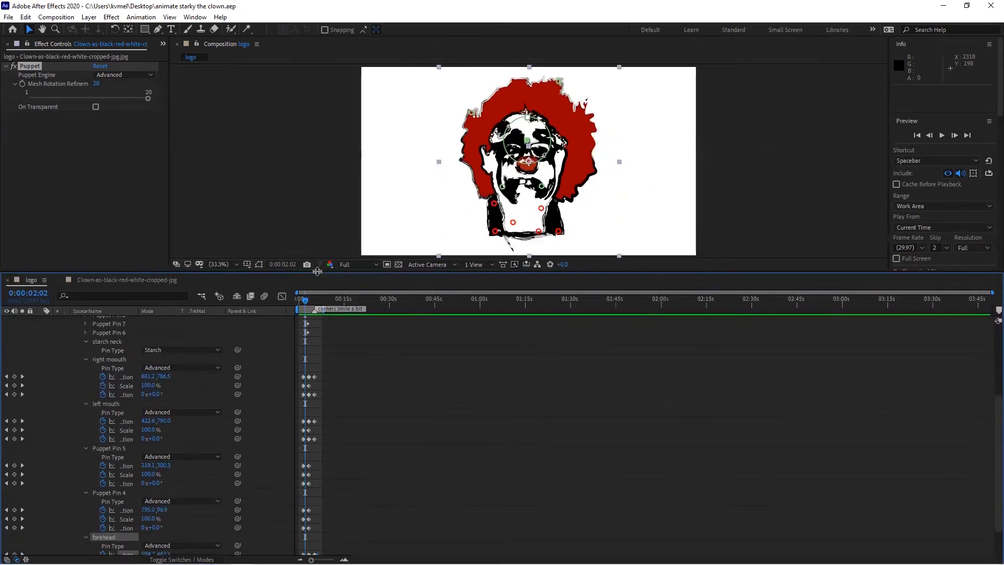
scroll(354, 389, "down", 2)
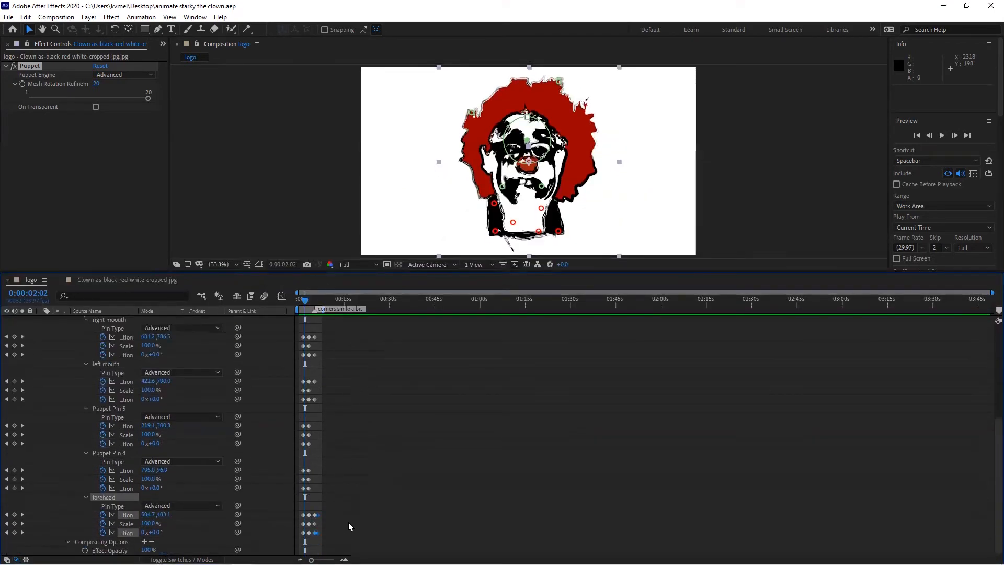
left_click_drag(330, 545, 289, 396)
left_click_drag(287, 337, 285, 376)
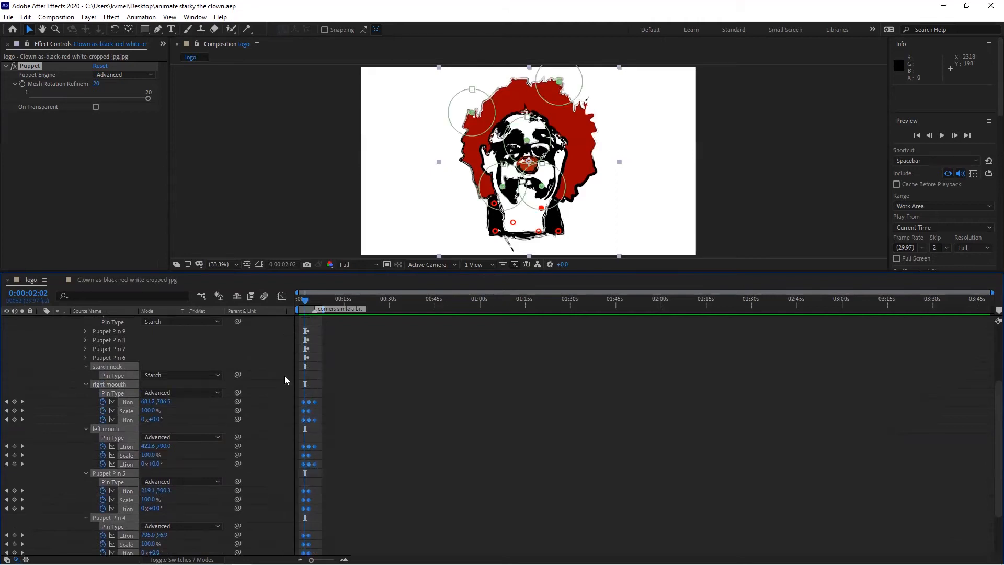
key("ctrl+c")
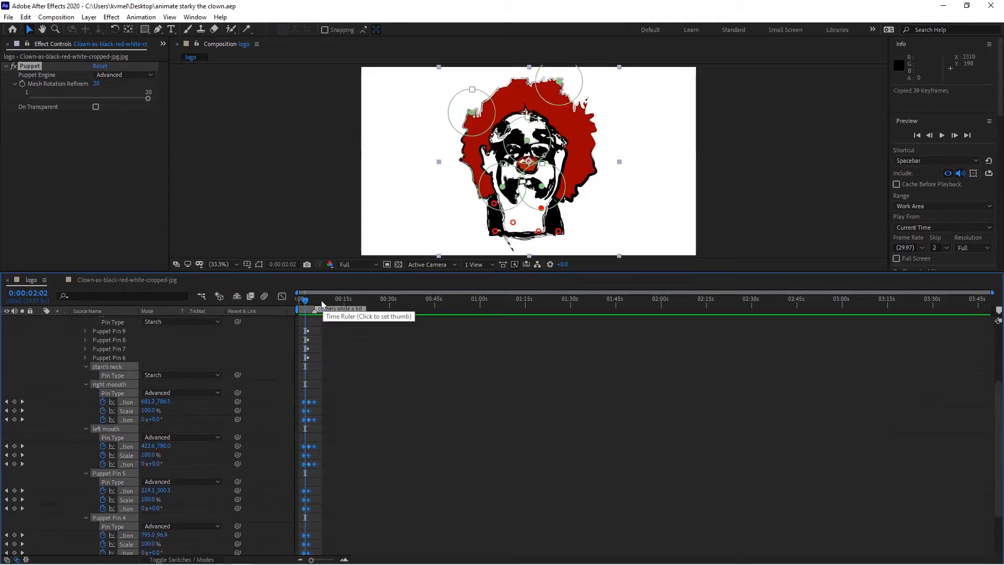
- Paste the copied pin keyframes at 0:00:06:28, at 0:00:07:19 and once more a short distance further along the timeline
left_click(319, 301)
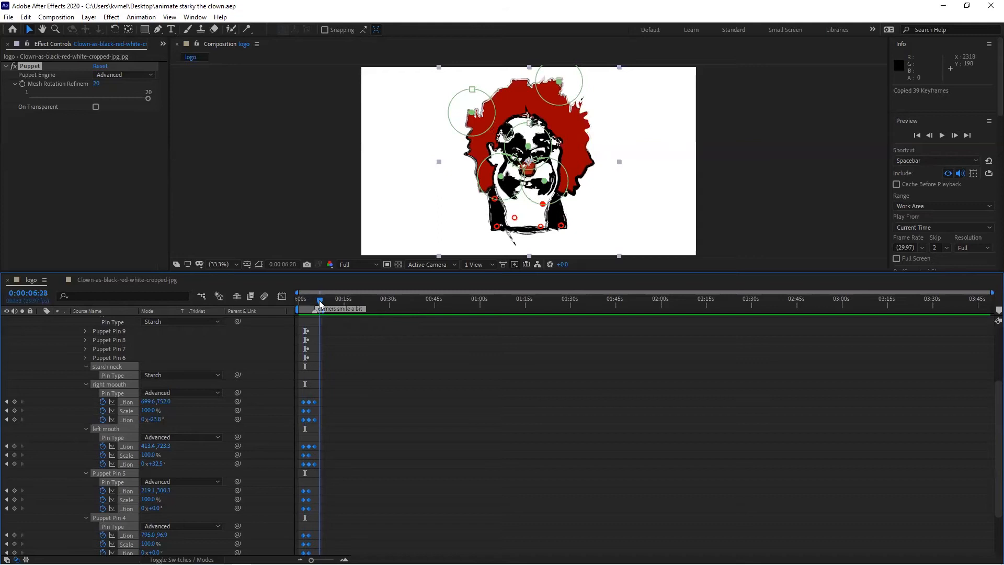
key("ctrl+v")
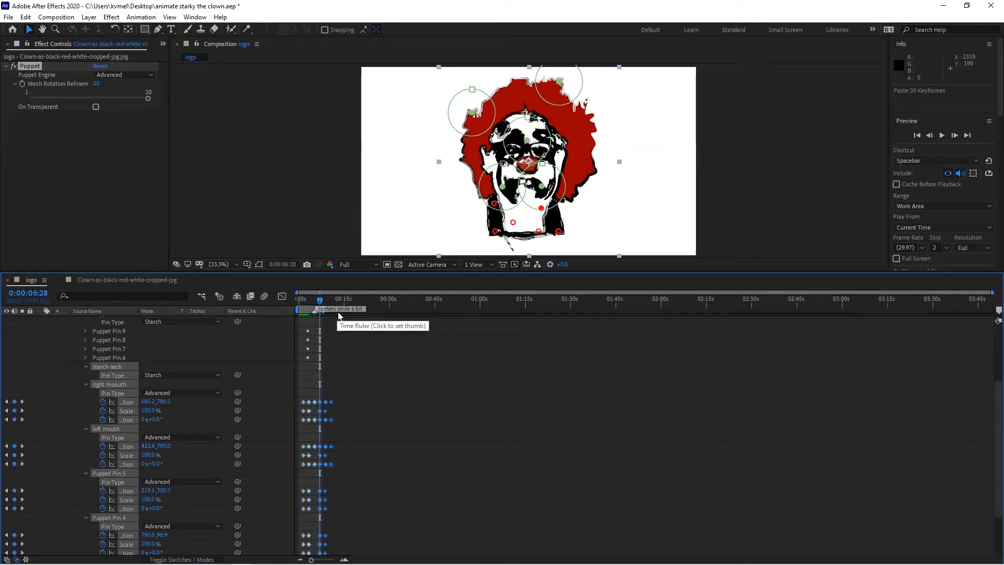
left_click(324, 304)
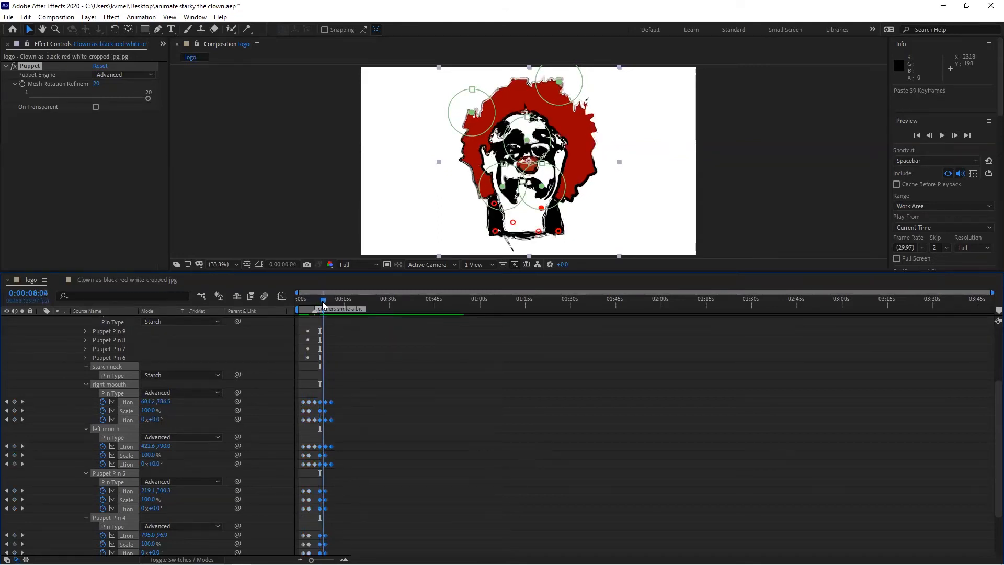
left_click_drag(323, 305, 323, 304)
key("ctrl+v")
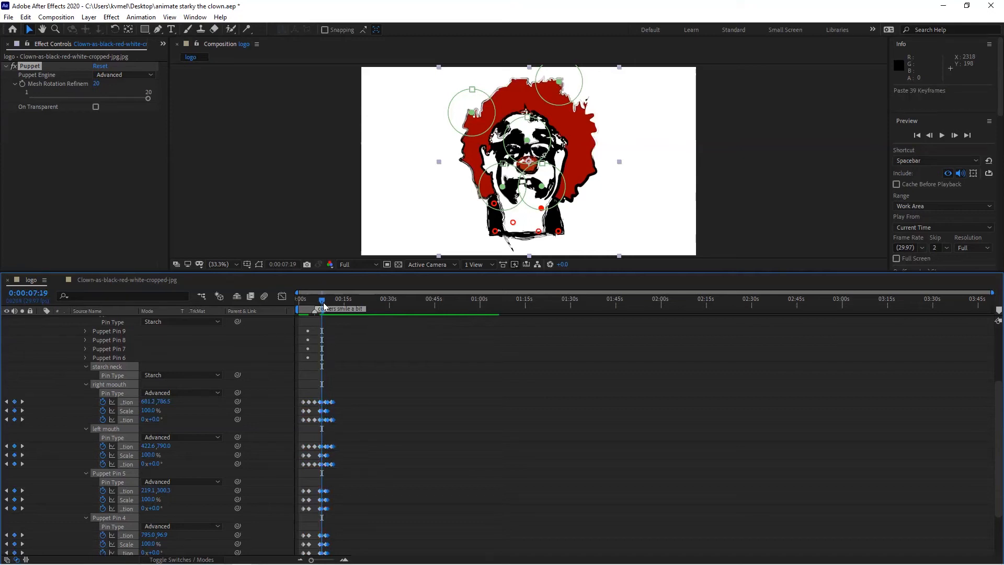
left_click_drag(324, 304, 329, 308)
key("ctrl+v")
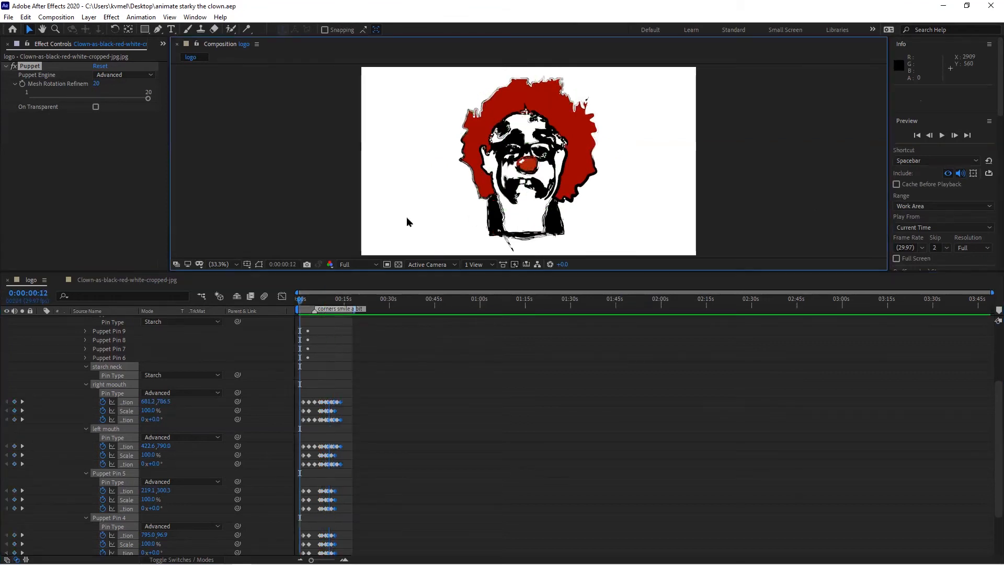
- Paste the pin keyframes once more at about 0:00:06 and preview the repeated clown motion
key("space")
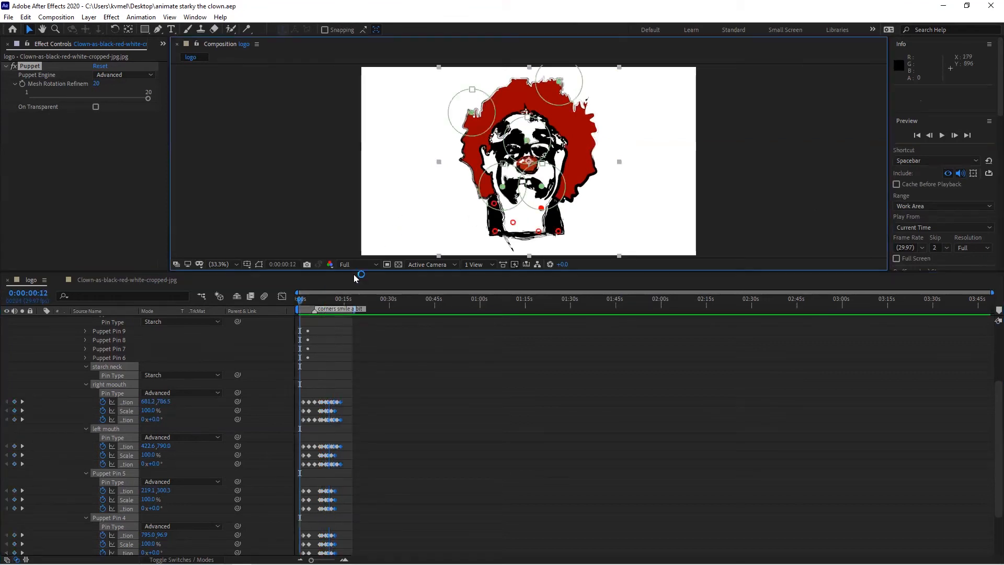
left_click(317, 302)
key("ctrl+v")
left_click_drag(319, 302, 324, 302)
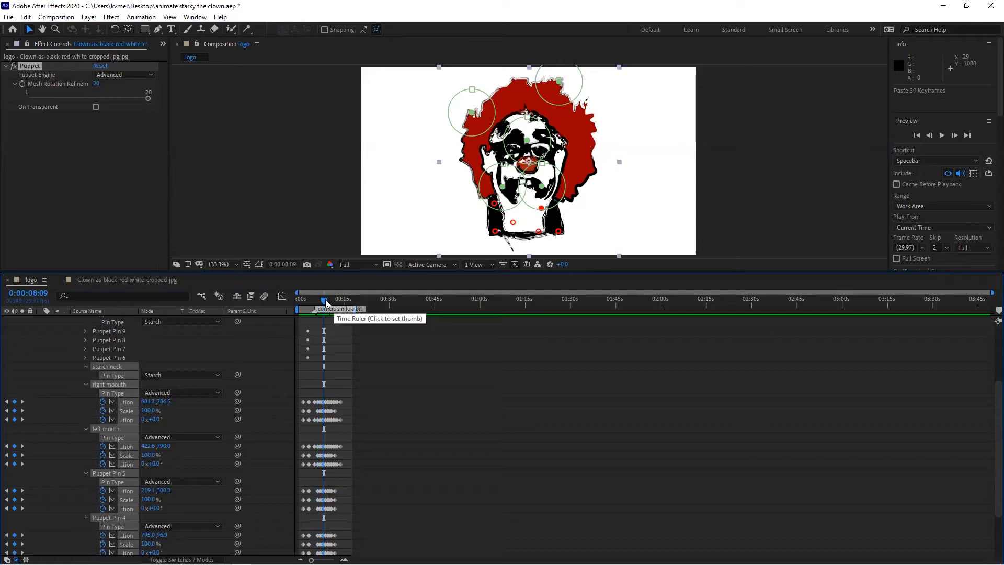
left_click(943, 135)
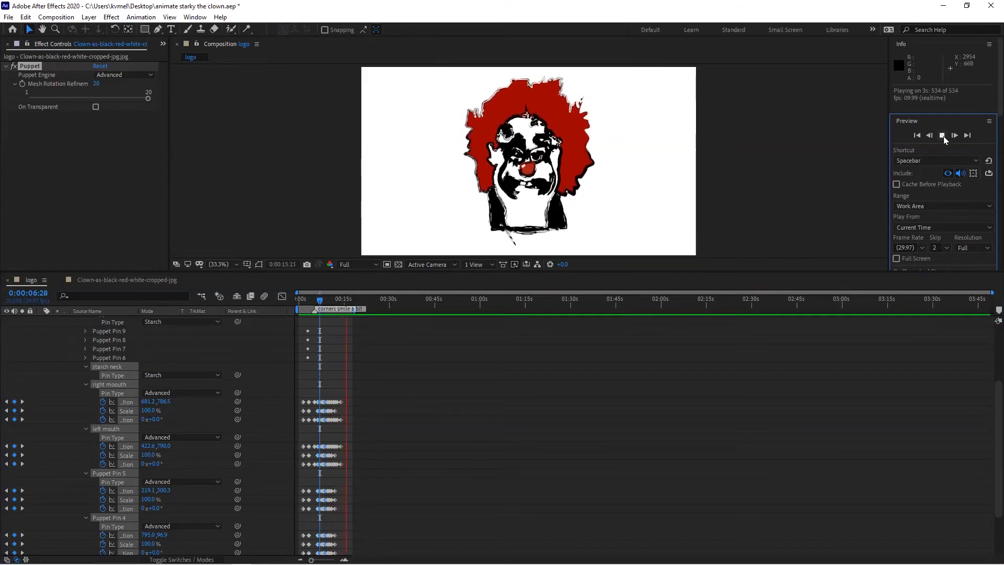
left_click(942, 136)
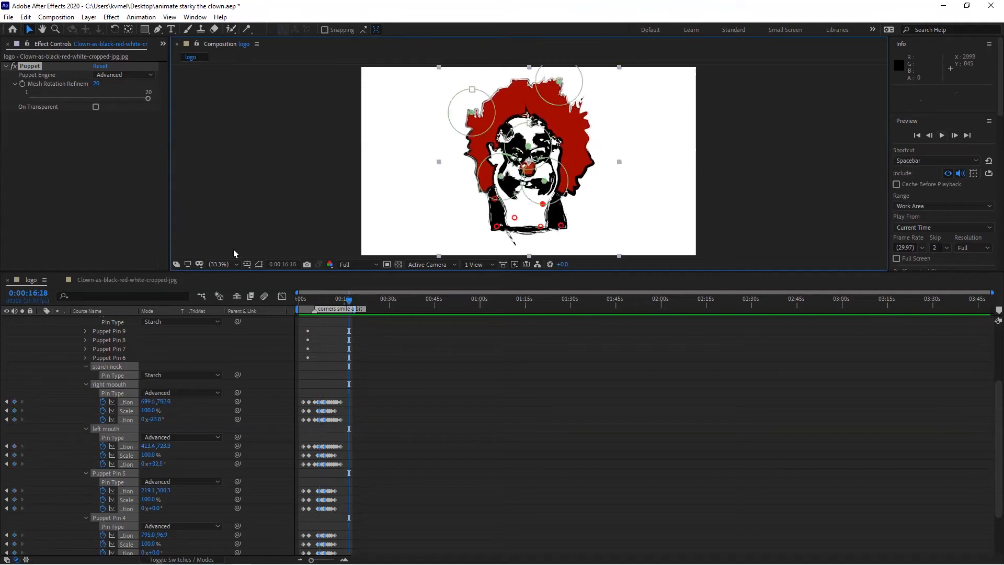
- Create a blue solid layer of 1920 × 1080 px with square pixels above the clown
left_click(8, 17)
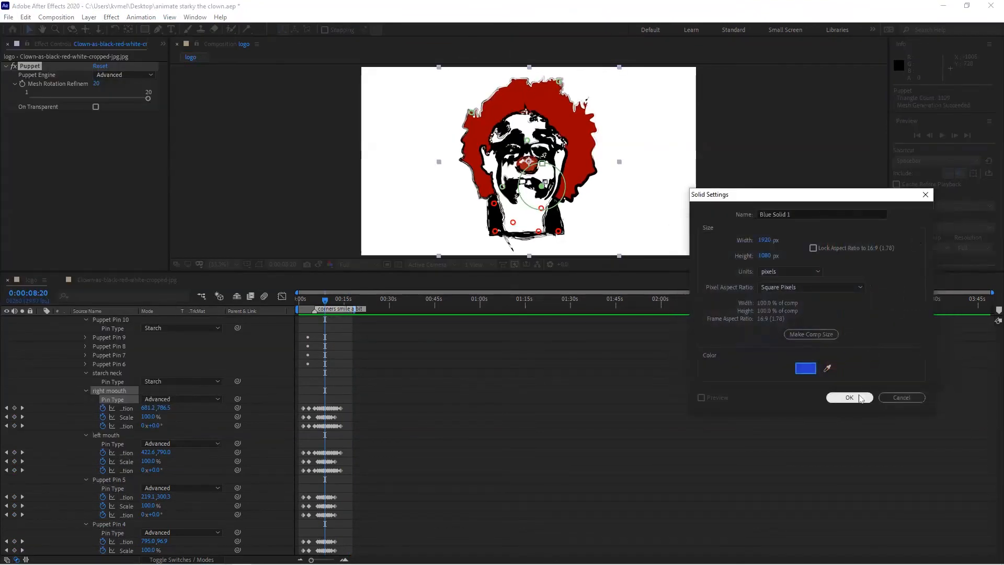
left_click(859, 399)
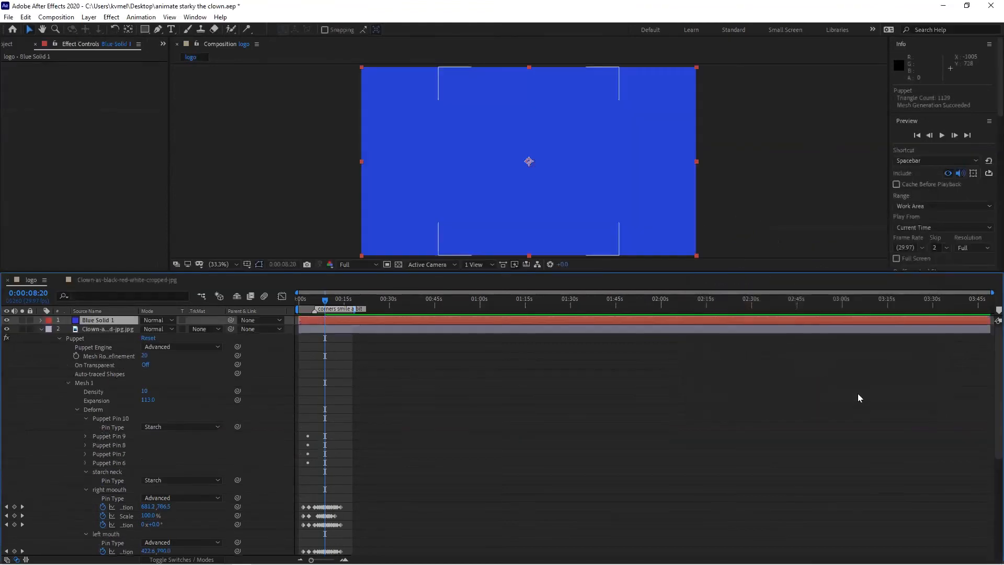
- Draw a closed Pen tool mask on the blue solid outlining a standing human figure with bent legs and both arms raised
left_click(158, 30)
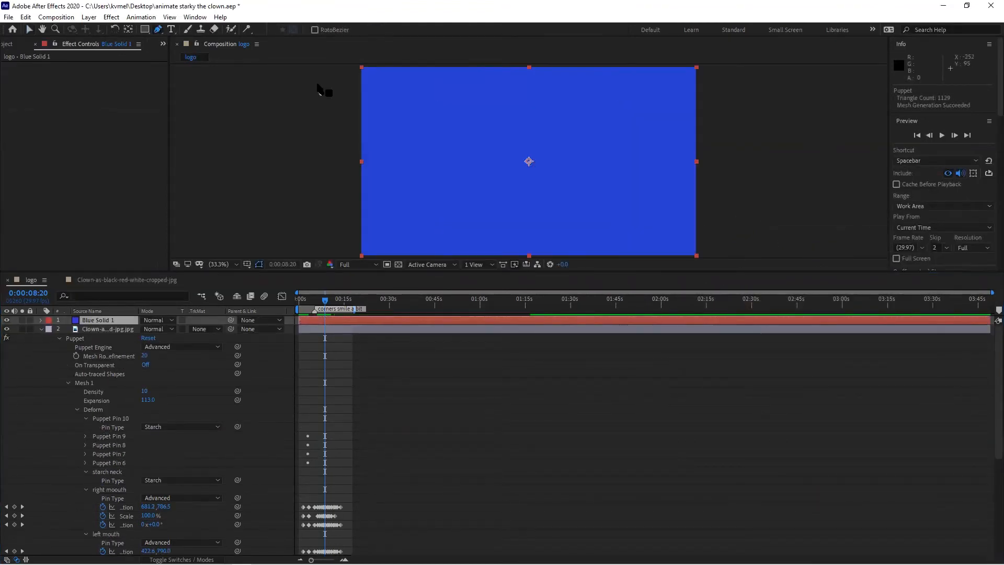
left_click(501, 180)
left_click(481, 203)
left_click(480, 240)
left_click_drag(477, 244, 480, 246)
left_click(465, 241)
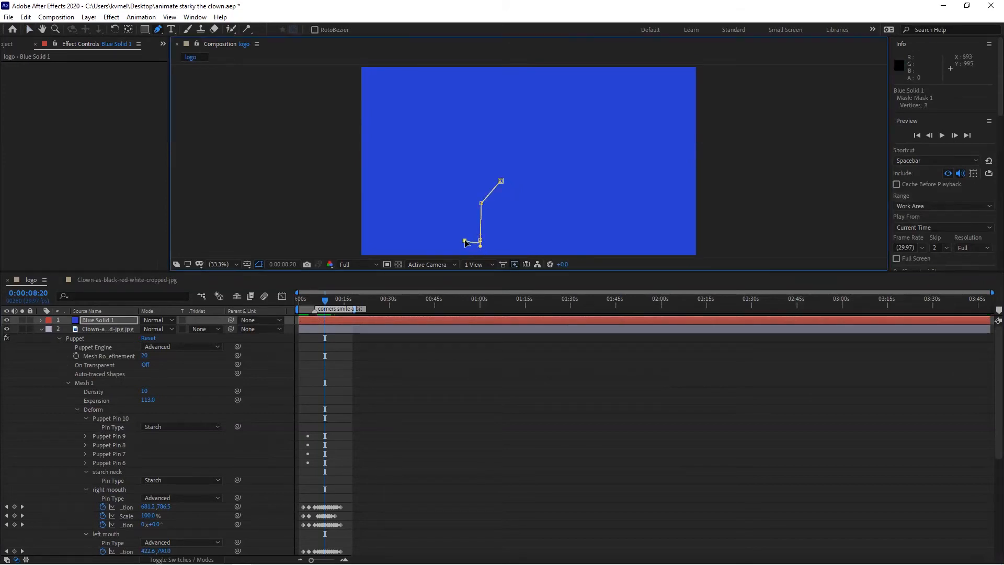
left_click(471, 235)
left_click(470, 203)
left_click(490, 170)
left_click(484, 126)
left_click(454, 135)
left_click(439, 110)
left_click(442, 99)
left_click(447, 108)
left_click(453, 125)
left_click(487, 112)
left_click(499, 110)
left_click(490, 94)
left_click(504, 81)
left_click(513, 97)
left_click(513, 103)
left_click(513, 114)
left_click(529, 112)
left_click(553, 93)
left_click(566, 77)
left_click(575, 83)
left_click(559, 99)
left_click(516, 127)
left_click(522, 161)
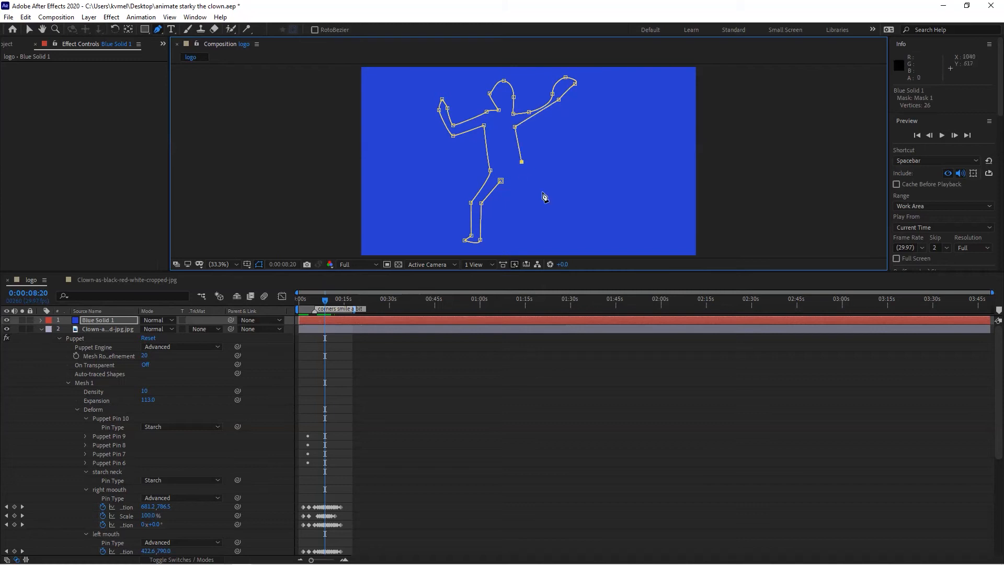
left_click_drag(537, 200, 534, 209)
left_click(532, 237)
left_click_drag(539, 245, 535, 250)
left_click(522, 241)
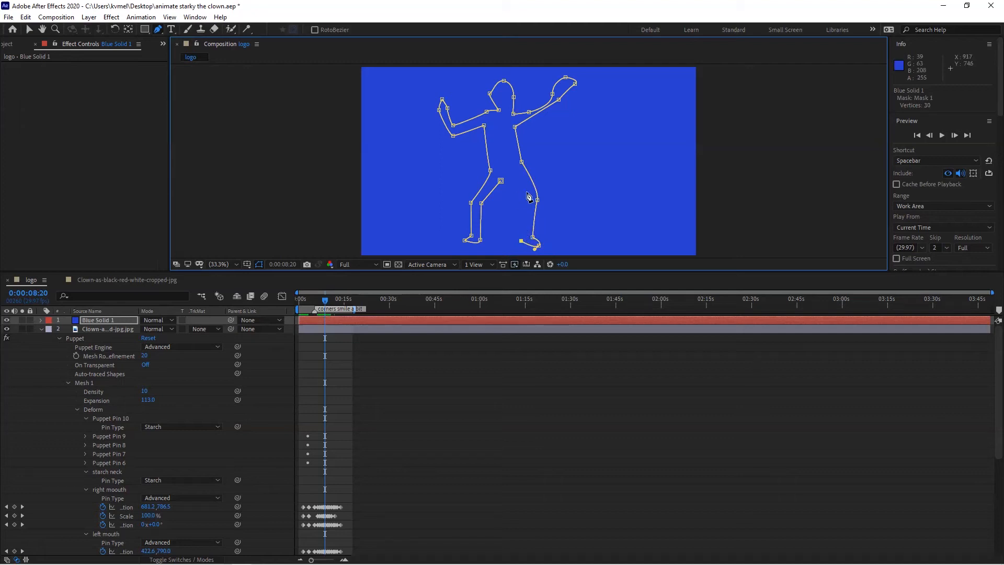
left_click(522, 195)
left_click(501, 181)
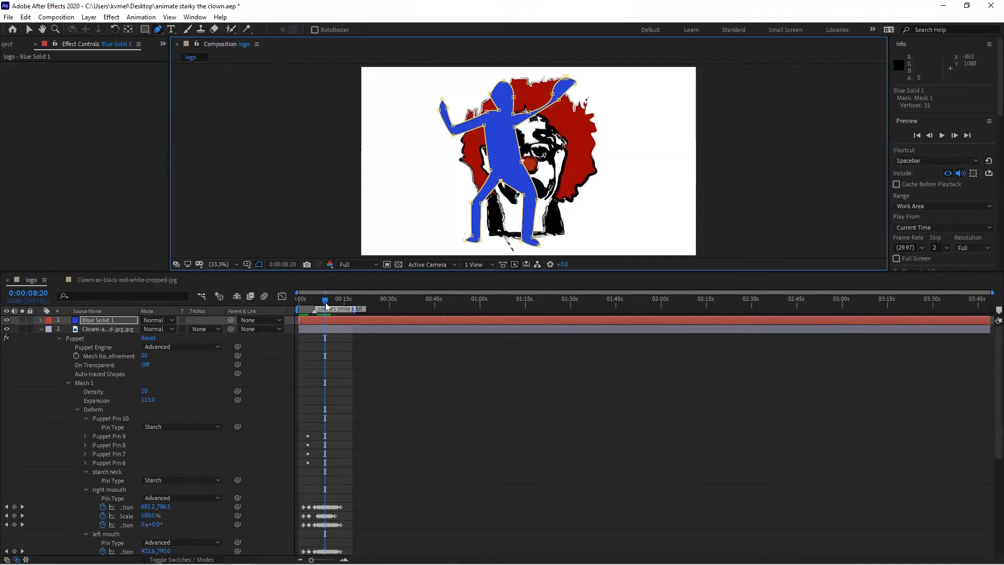
- Hide the clown image layer so only the blue figure shows, and save the project
left_click_drag(320, 302, 315, 301)
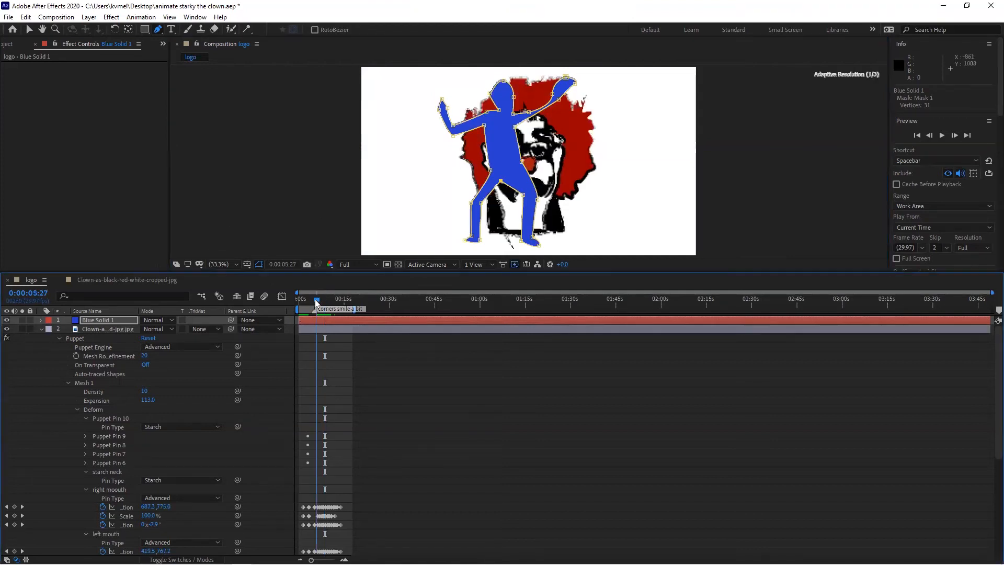
left_click(116, 330)
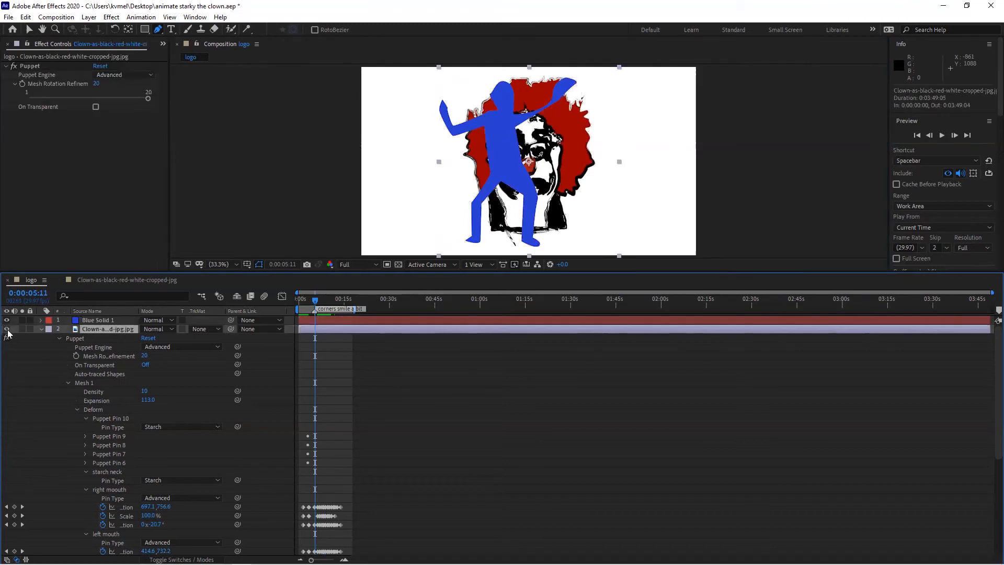
left_click(7, 329)
key("ctrl+s")
left_click_drag(314, 304, 312, 305)
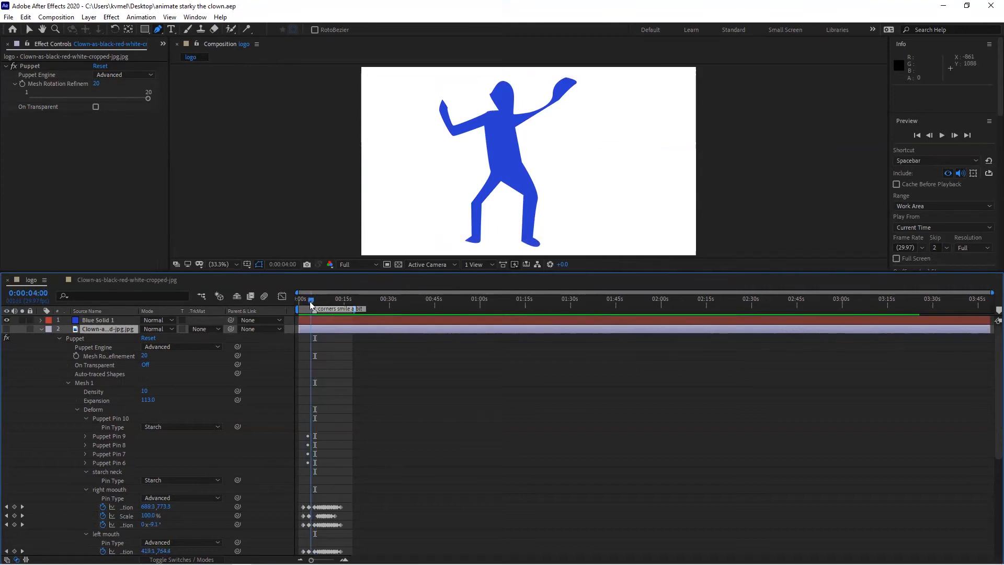
- Select the blue solid layer at 0:00:04:00 and activate the Puppet Pin tool with its mesh shown
left_click(314, 321)
left_click(248, 30)
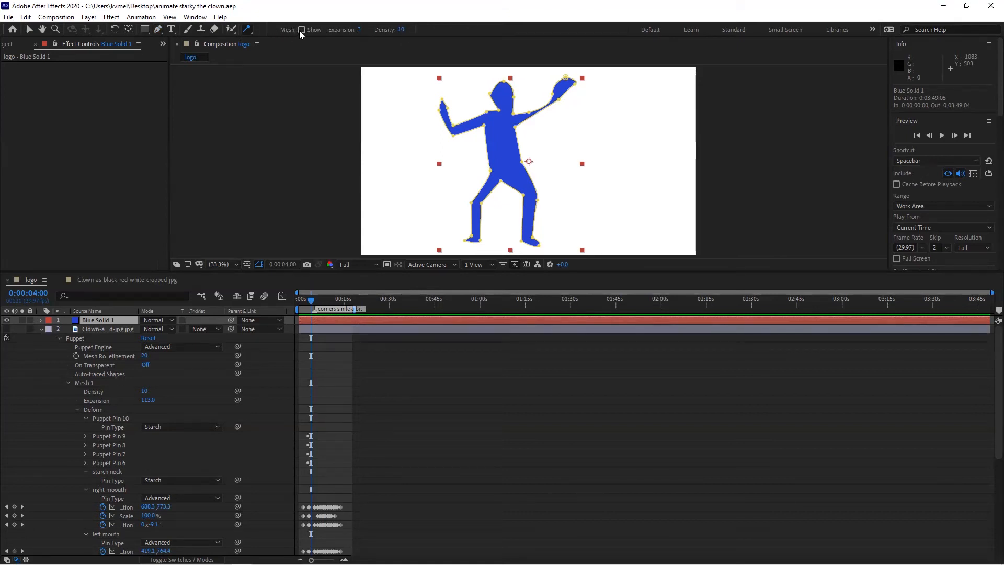
left_click(300, 31)
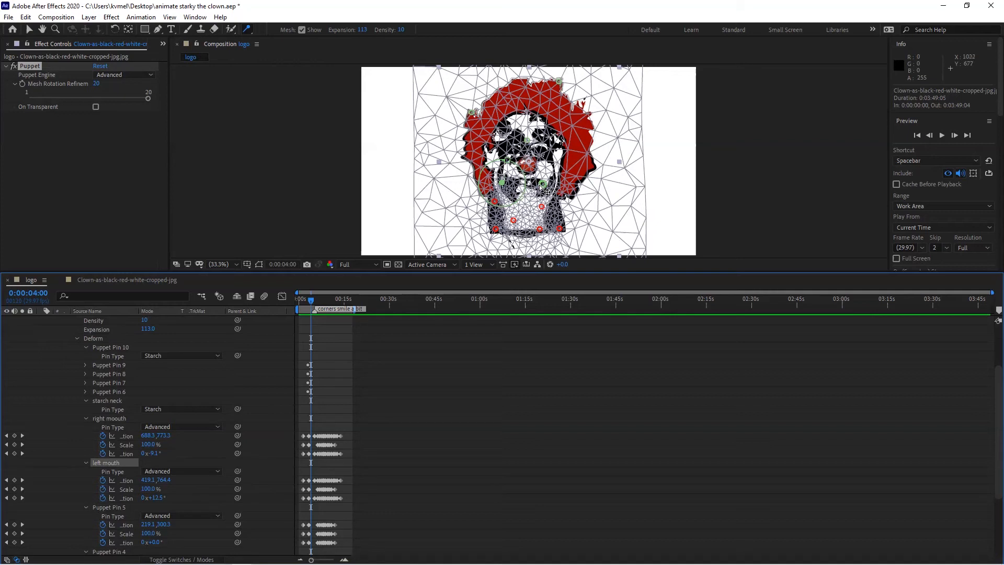
- Enlarge the preview area, select the starch neck pin, and set the clown's mesh expansion to 75 and density to 11
left_click_drag(449, 271, 455, 313)
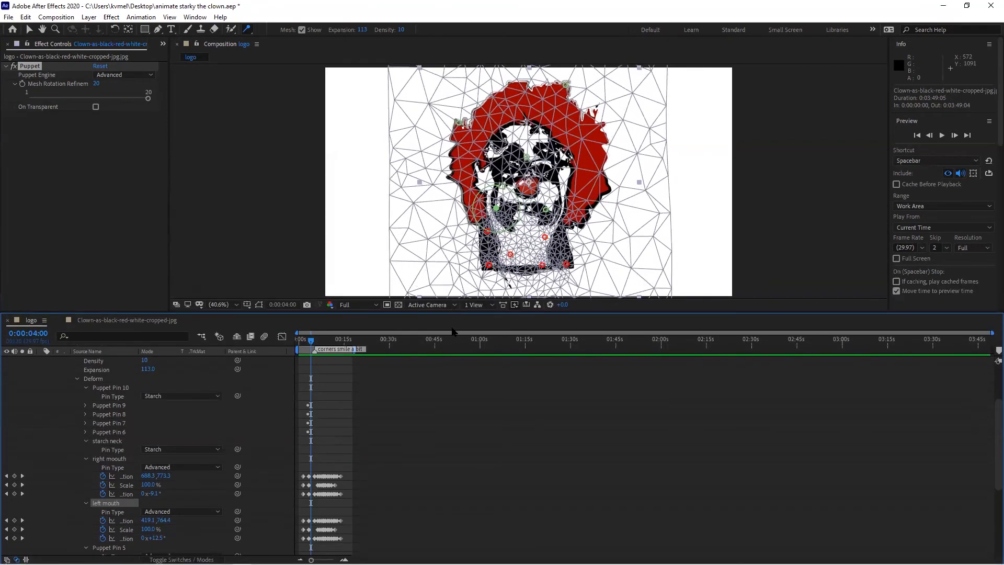
left_click(545, 237)
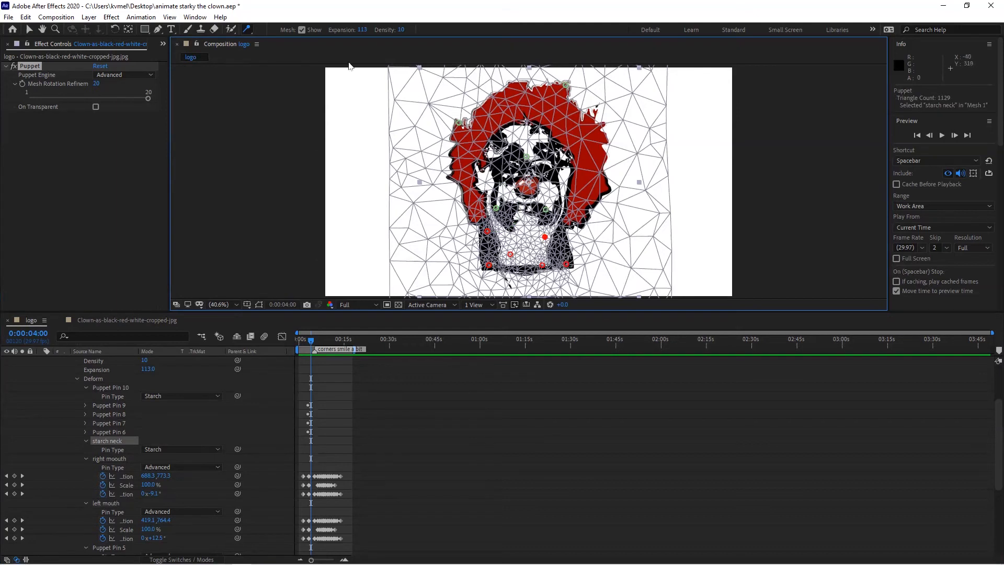
left_click_drag(360, 30, 354, 29)
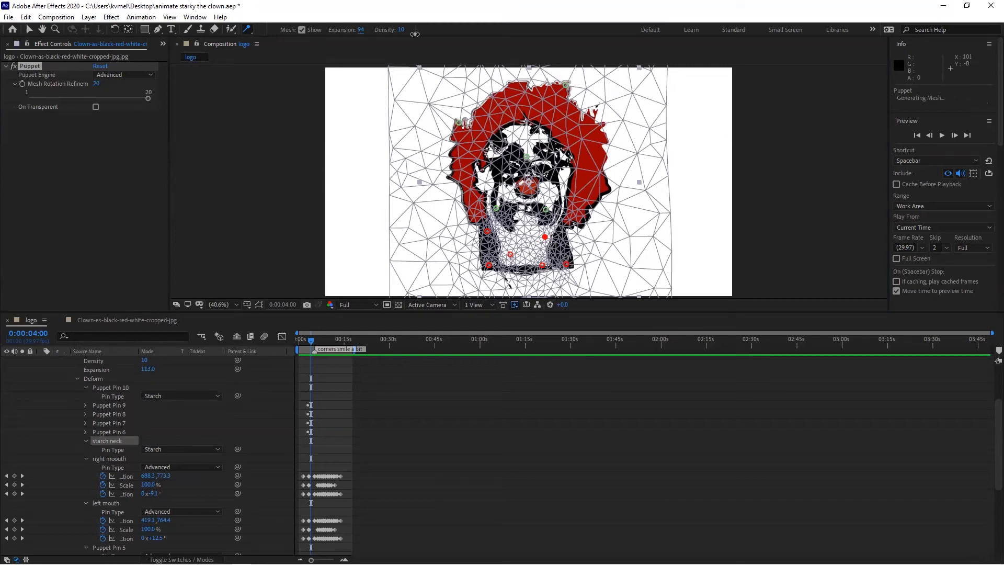
left_click_drag(406, 30, 414, 30)
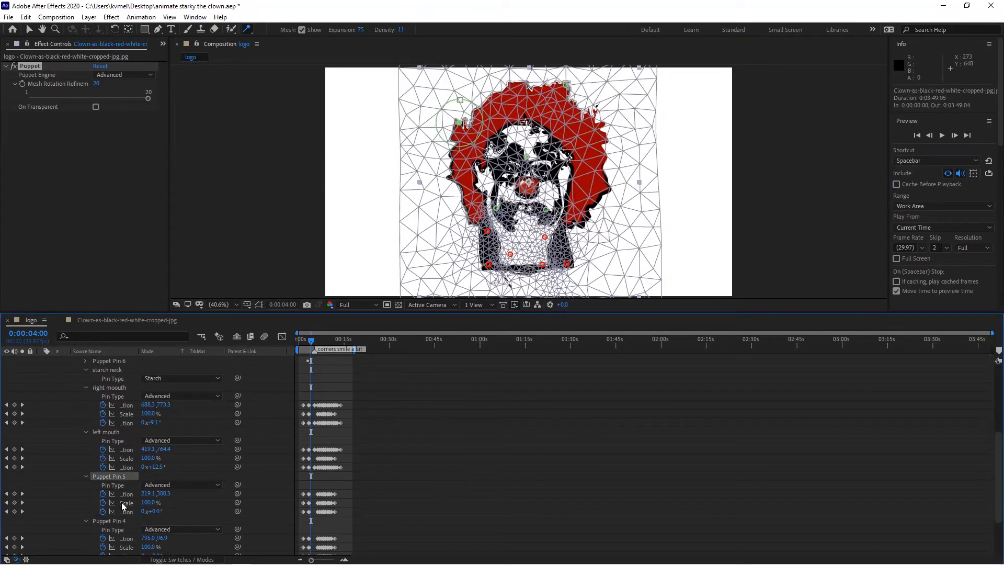
- Select the forehead pin and set the clown's mesh expansion to 50 and density to 12
scroll(121, 502, "down", 2)
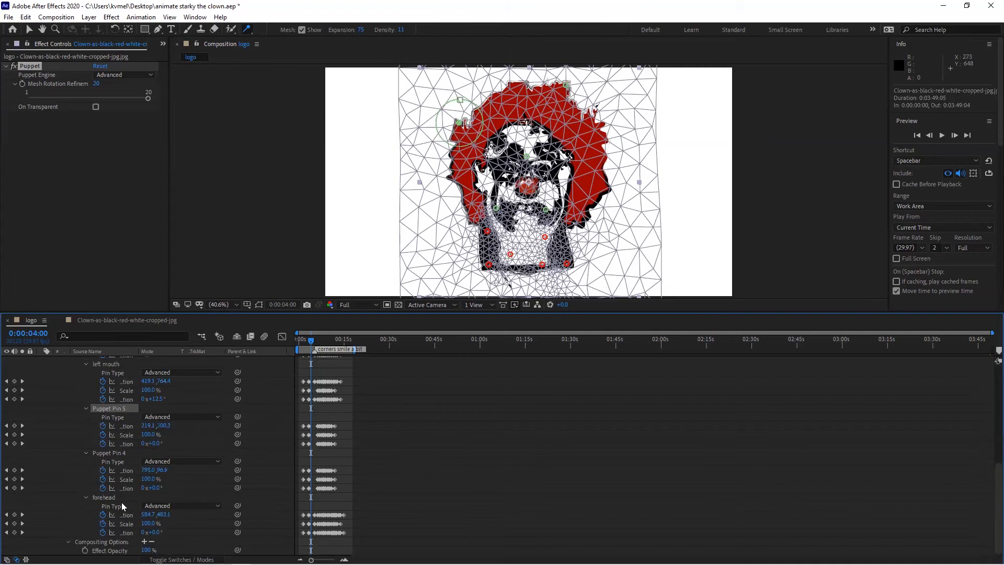
left_click(104, 498)
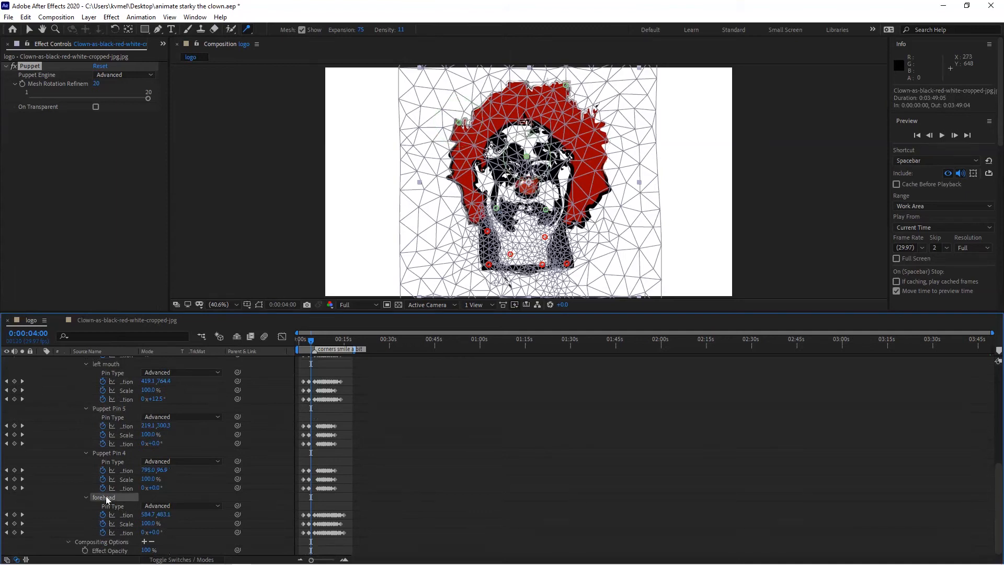
left_click_drag(361, 30, 352, 30)
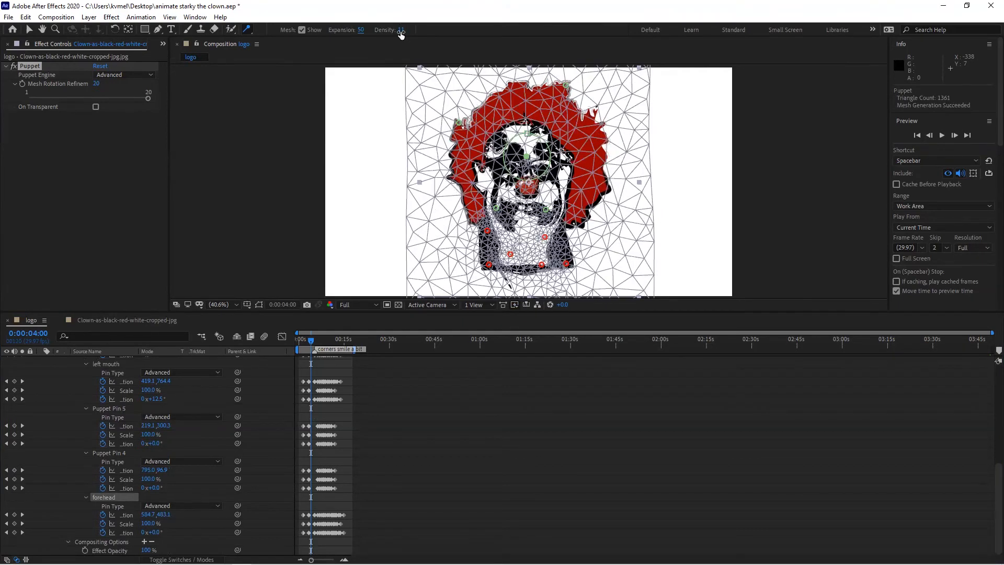
left_click_drag(401, 31, 404, 31)
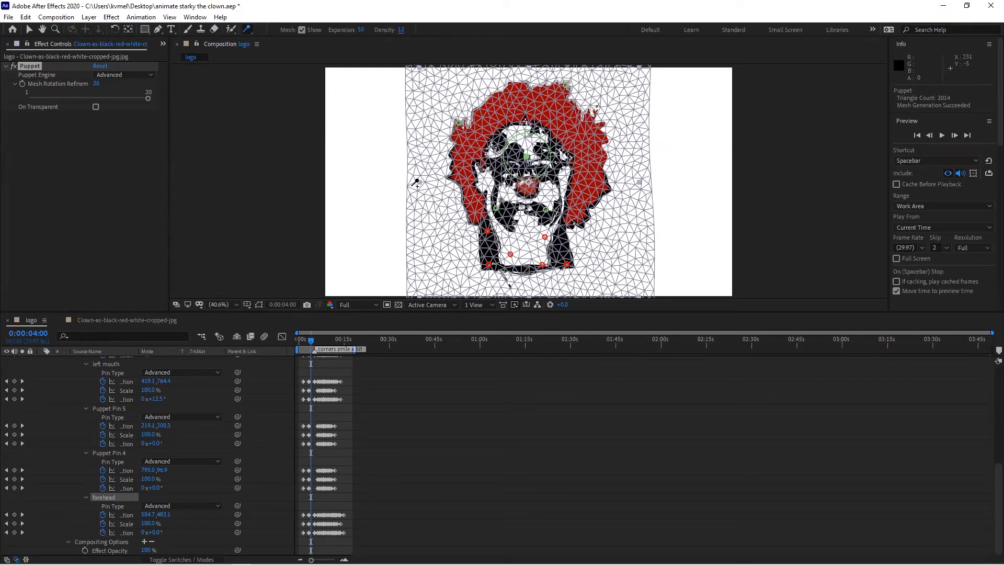
- Turn off the puppet mesh display, select and show the blue solid layer, and hide the clown image layer
left_click(487, 231)
left_click(302, 30)
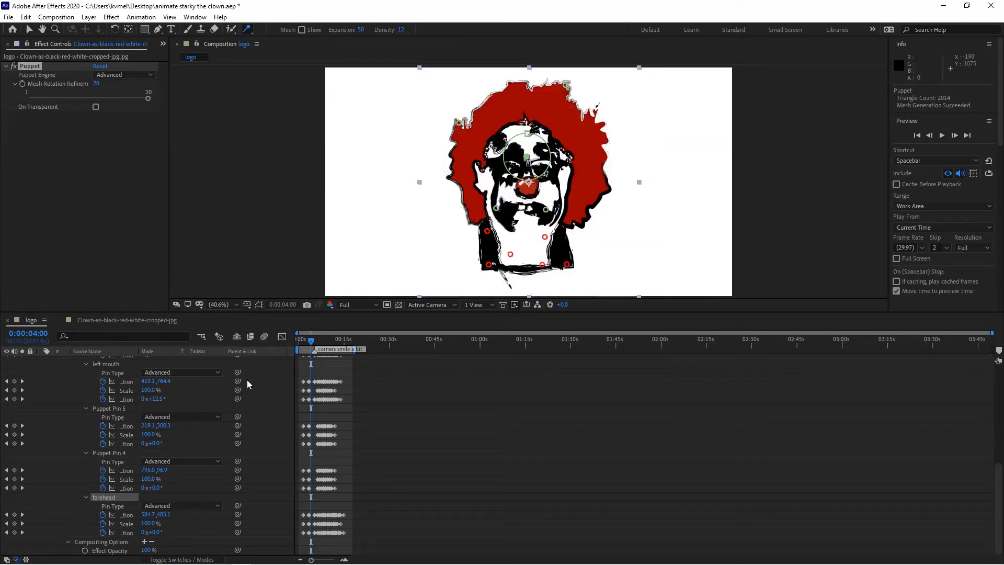
scroll(165, 421, "up", 6)
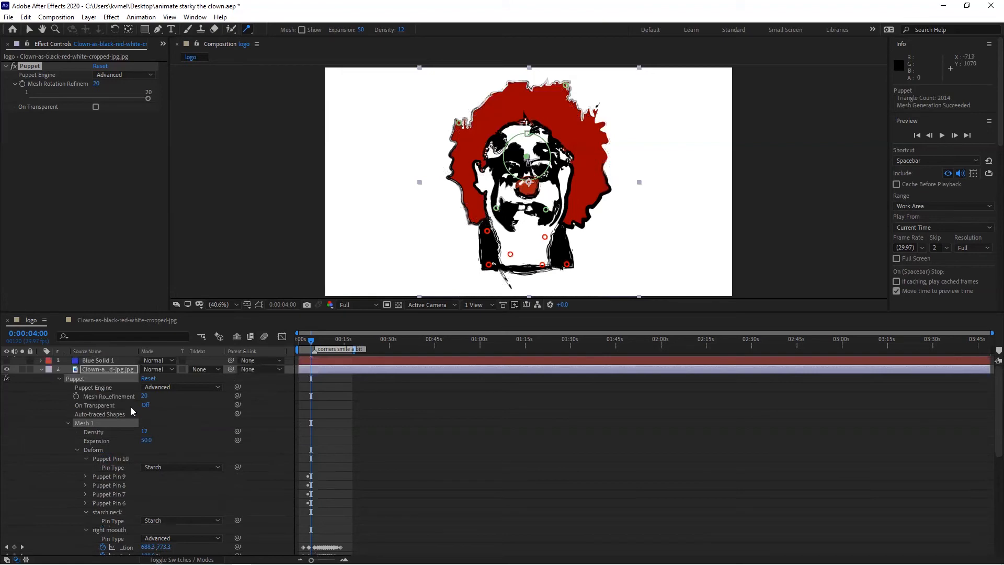
left_click(87, 361)
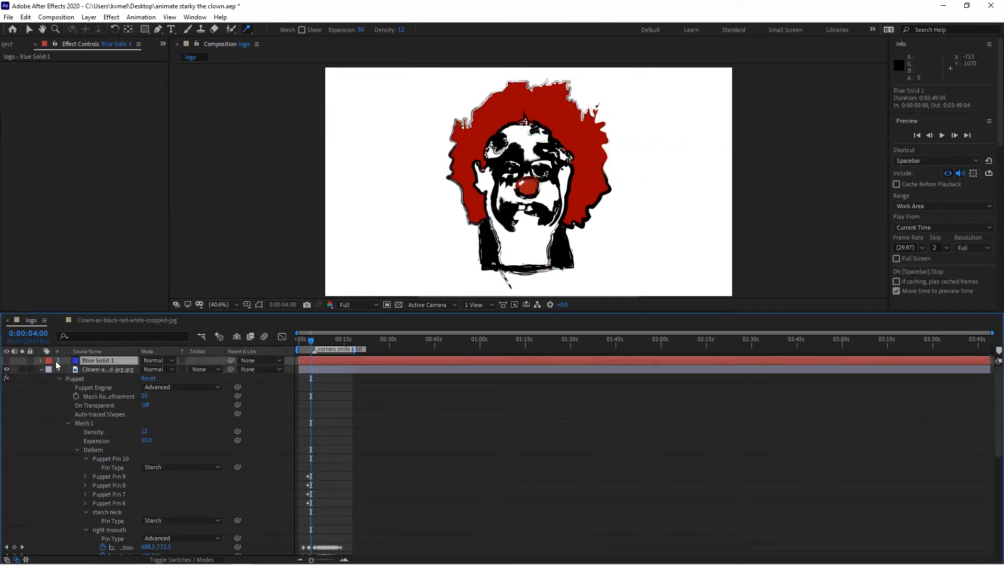
left_click(41, 360)
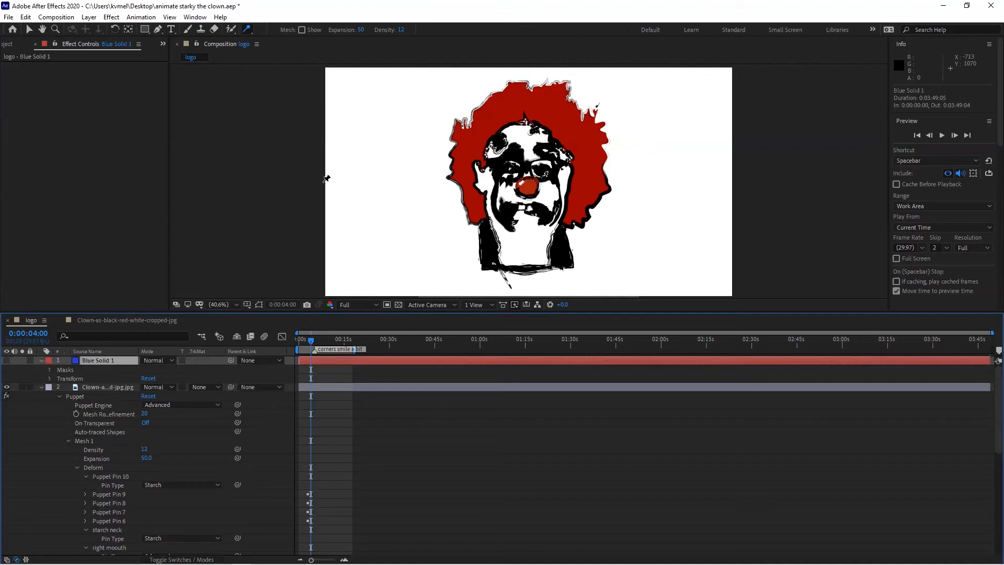
left_click(7, 360)
left_click(7, 388)
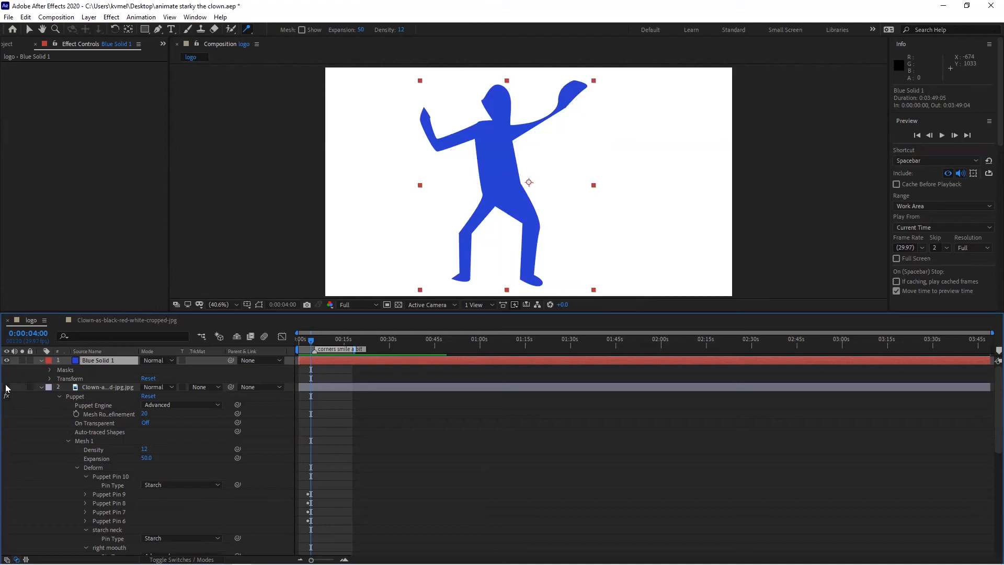
- Place Puppet Advanced pins on the blue figure's bent-arm shoulder and elbow and on its neck at 0:00:04:00
left_click(247, 29)
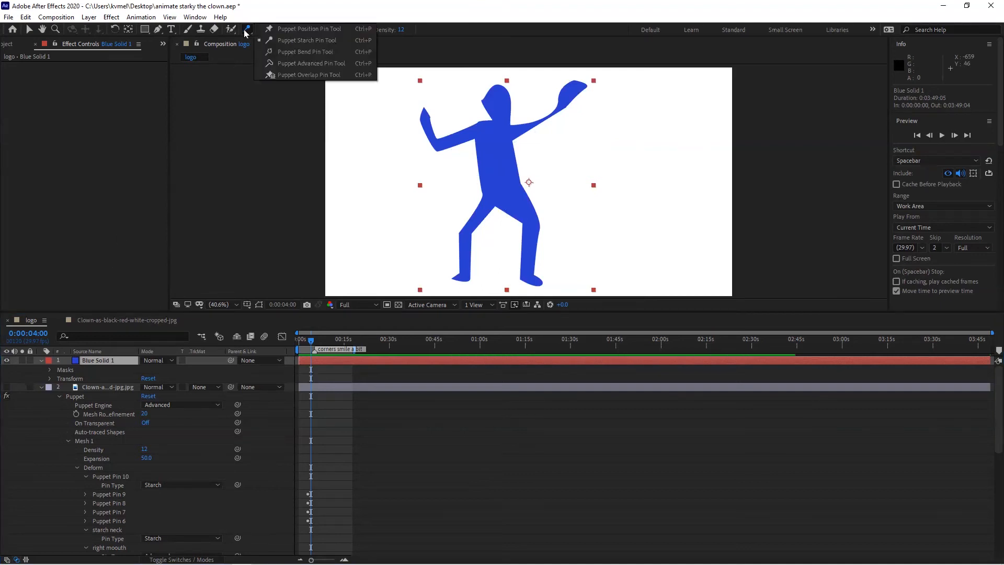
left_click(271, 63)
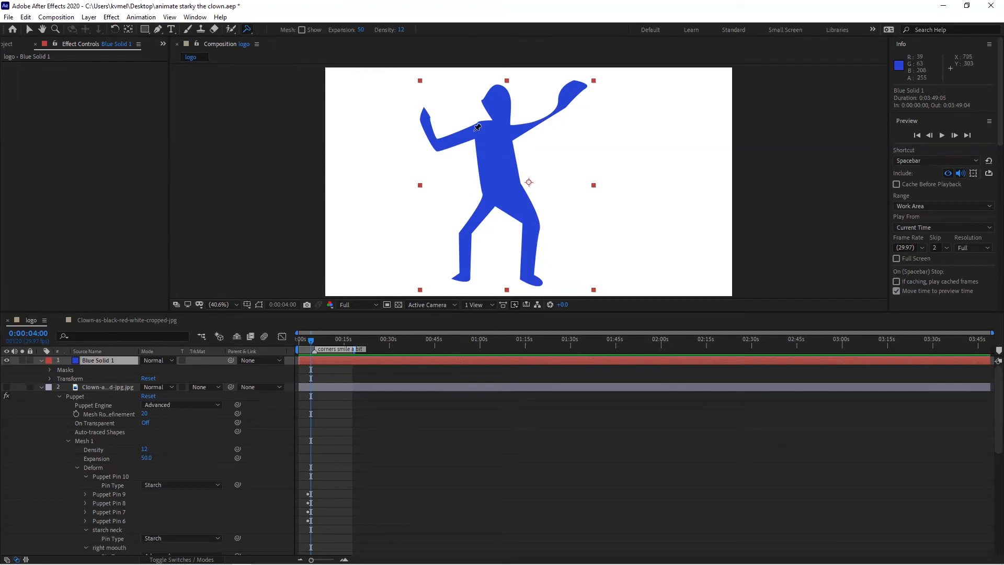
left_click(475, 130)
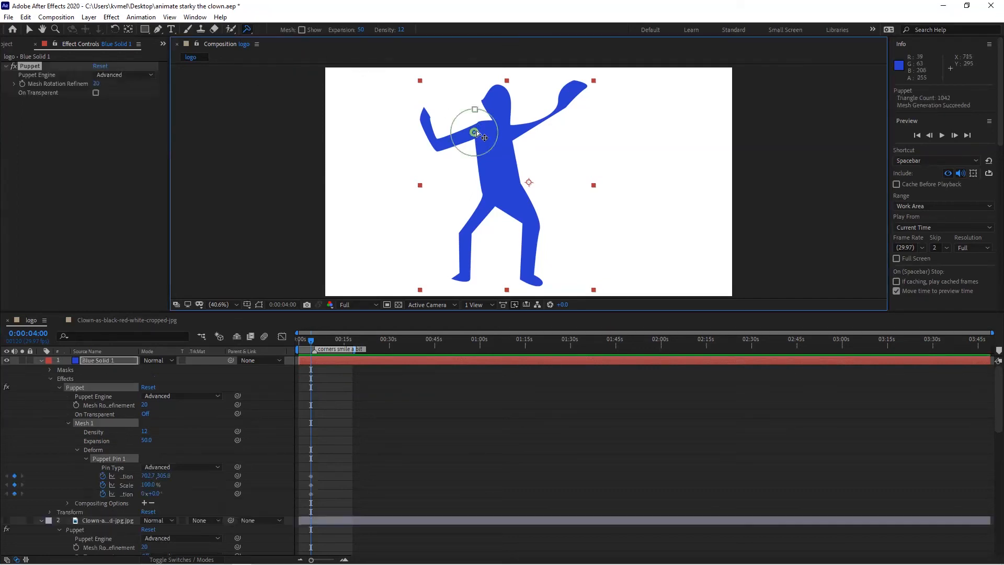
left_click(438, 144)
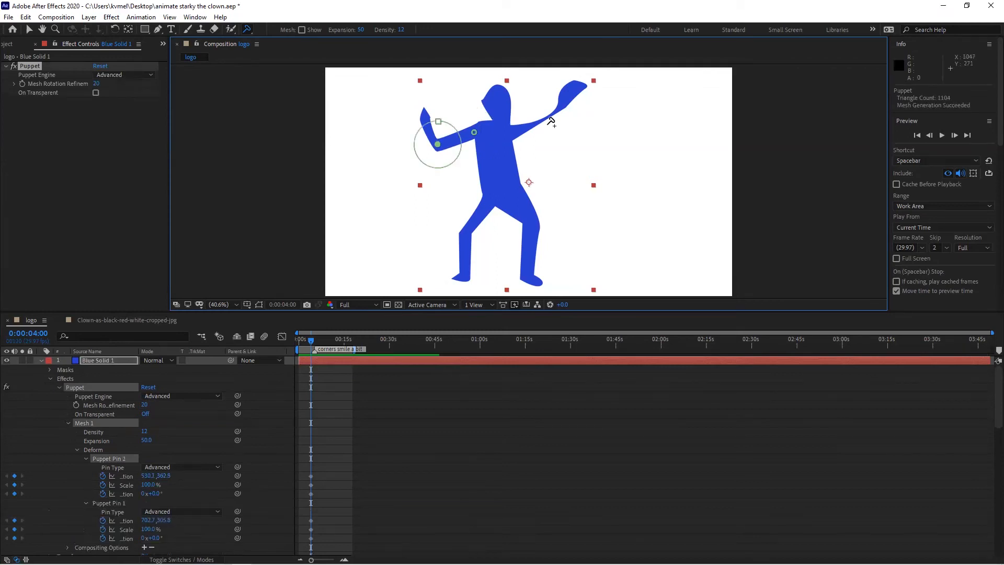
left_click(501, 115)
- Add Advanced pins at the figure's hip, both knees and both ankles
left_click(490, 198)
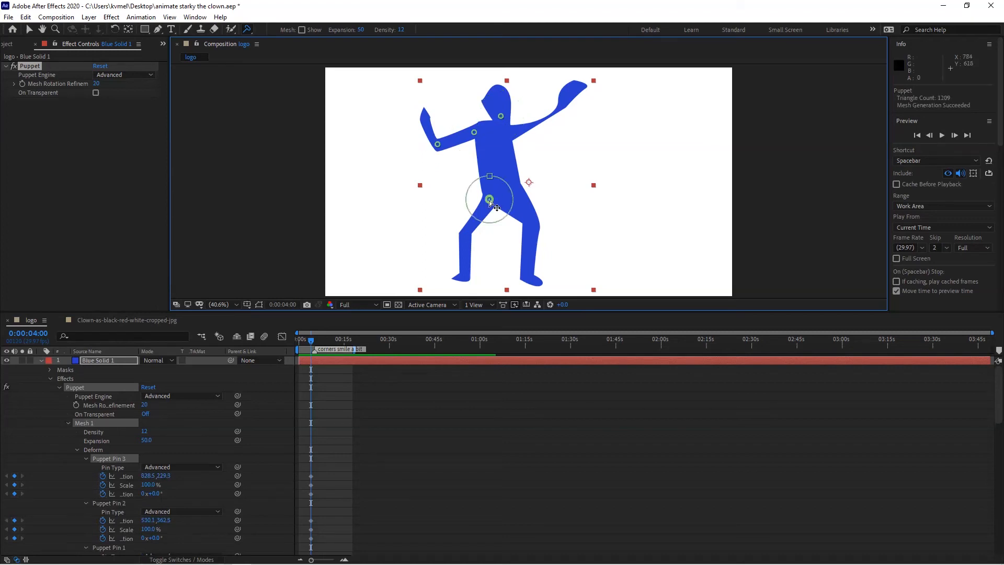
left_click(468, 231)
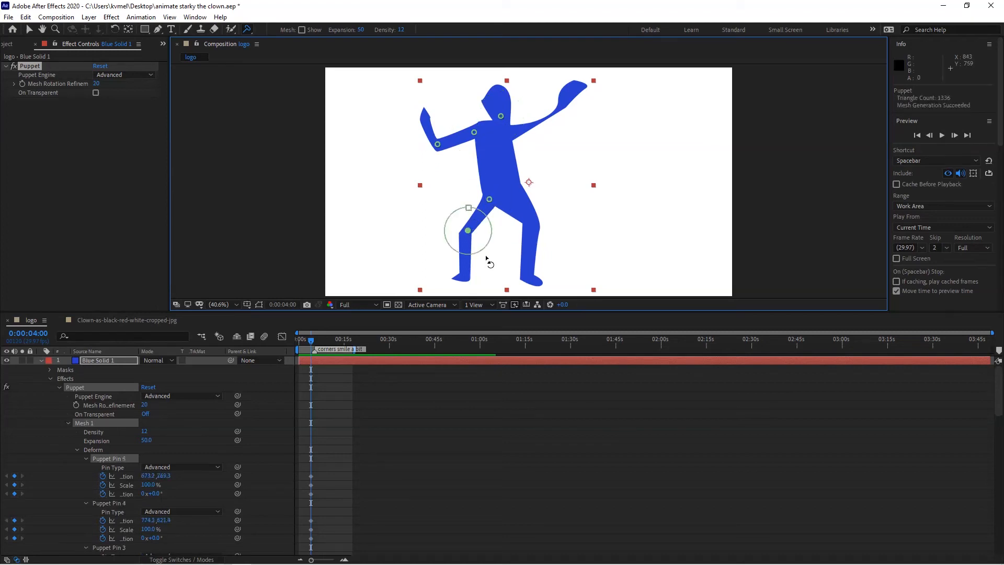
left_click(465, 272)
left_click(527, 221)
left_click(525, 270)
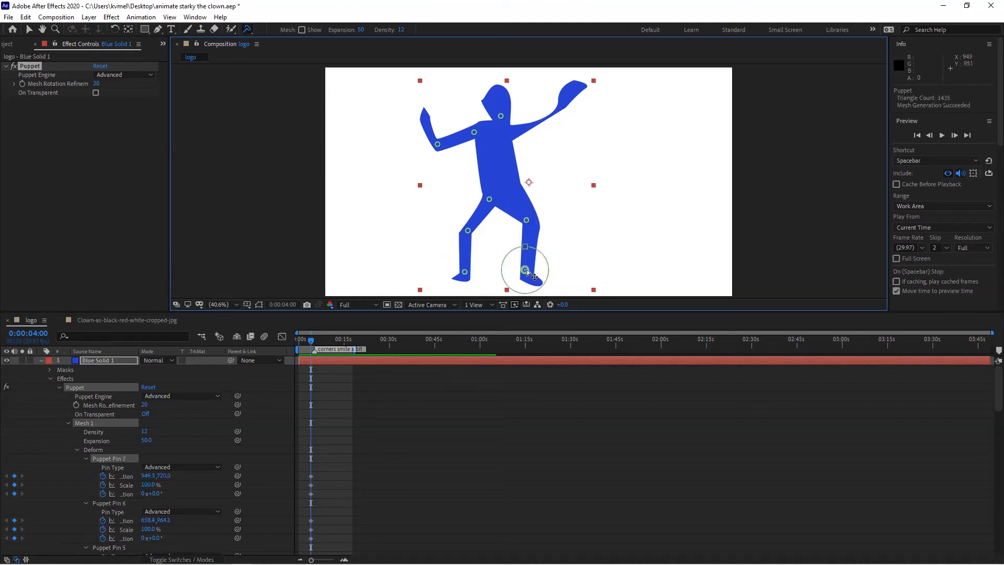
- Add Advanced pins to the outstretched arm at its shoulder, elbow and hand
left_click(512, 133)
left_click(547, 119)
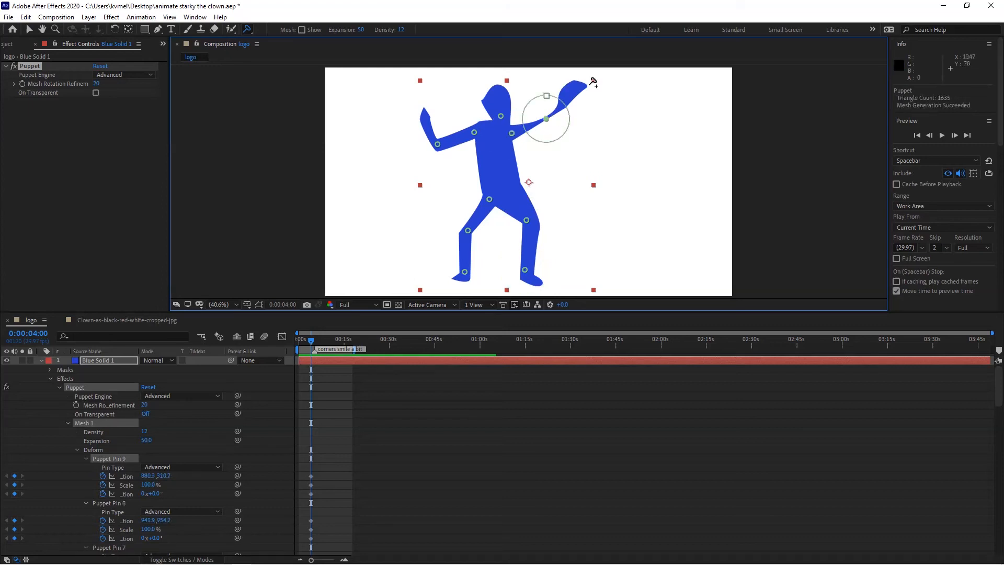
left_click(582, 87)
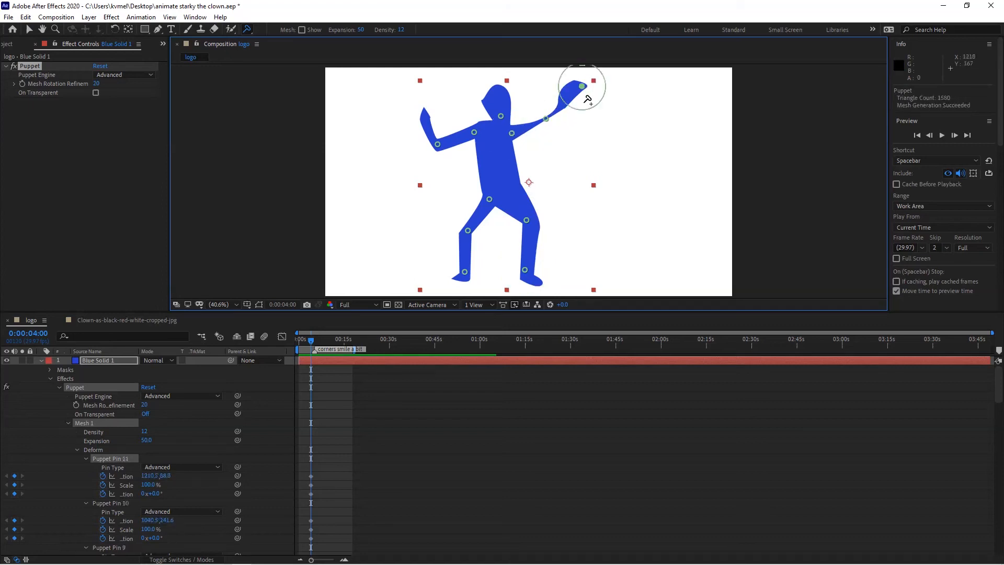
- Place two Puppet Starch pins along the bent arm's upper section, one near the elbow and one near the shoulder
left_click(93, 361)
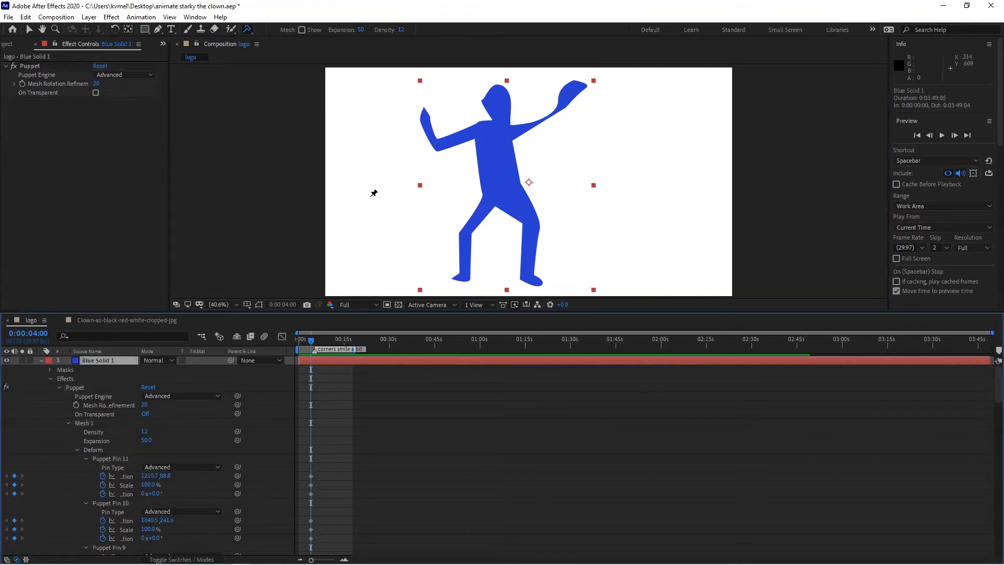
left_click(248, 30)
left_click(272, 29)
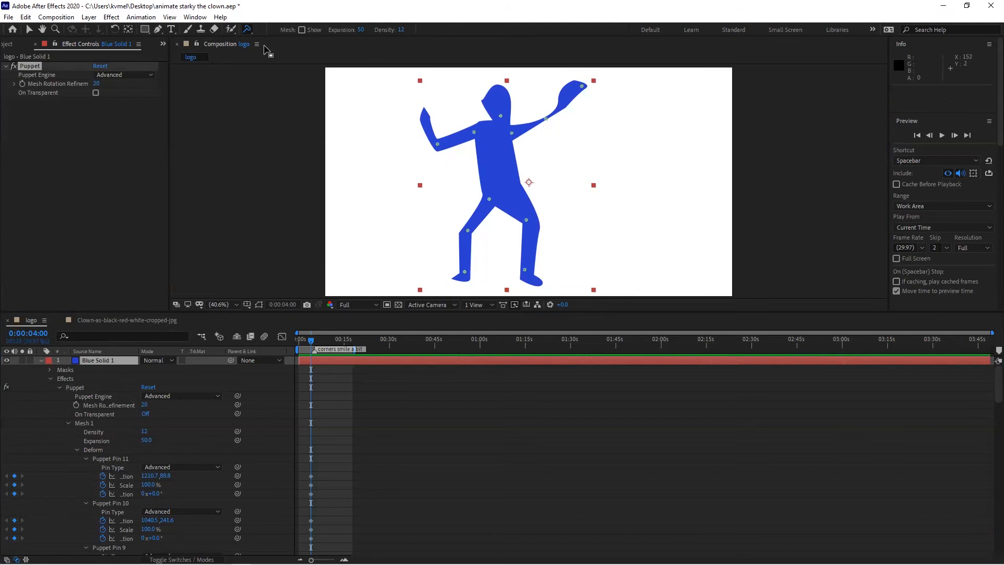
left_click(249, 31)
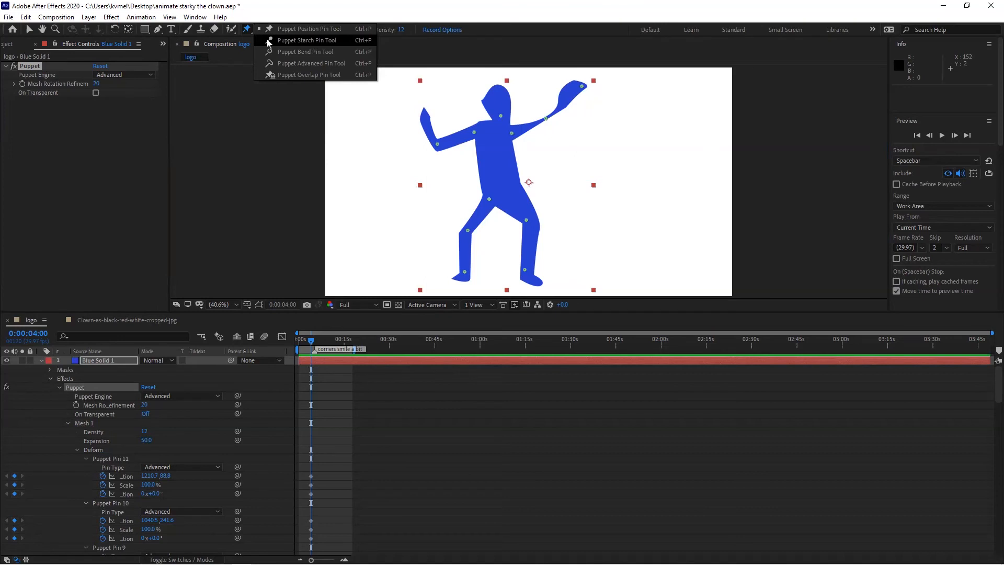
left_click(268, 41)
left_click(448, 142)
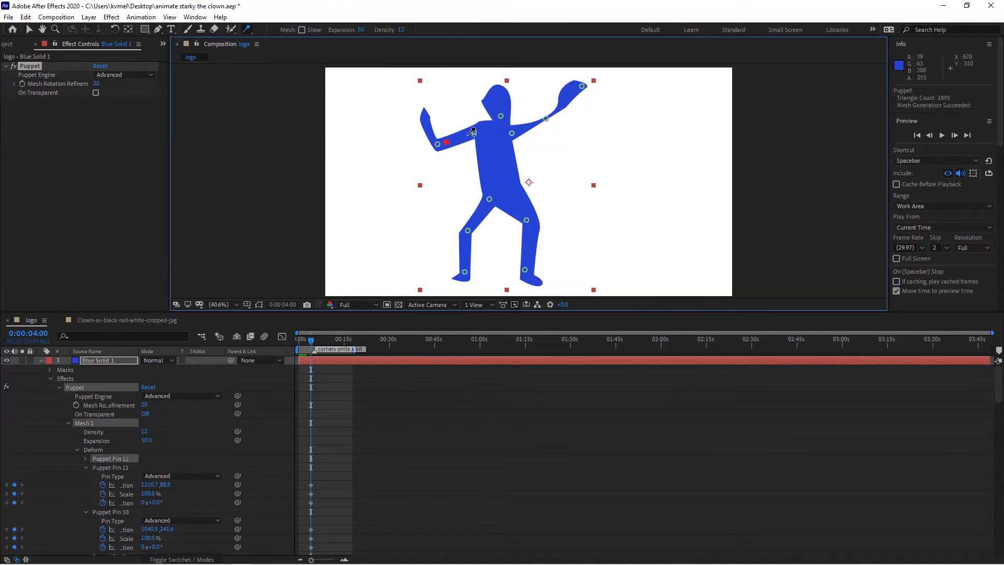
left_click(465, 136)
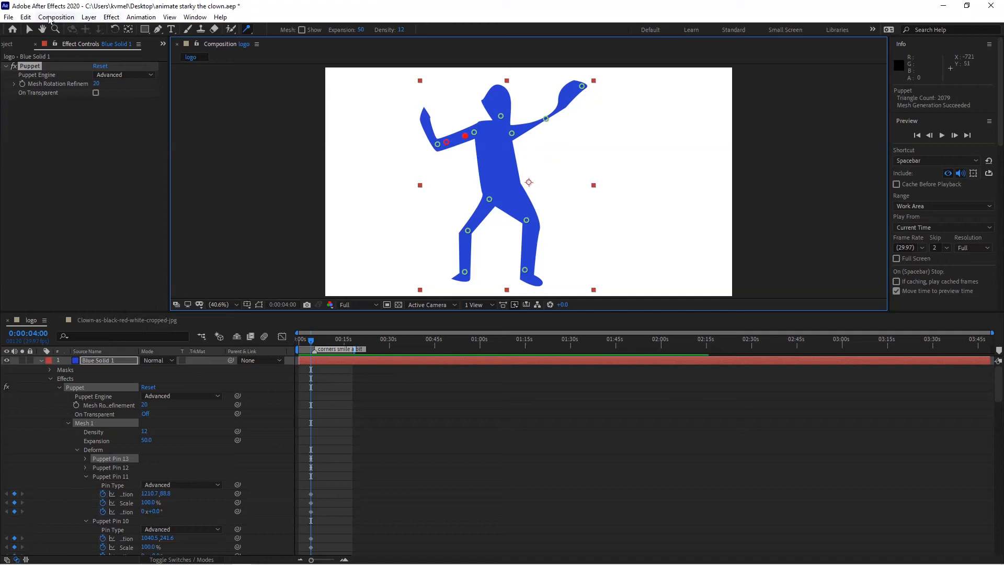
- At 0:00:07:08, raise and rotate the bent elbow about 62°, tilt the neck pin about 24°, and bring the outstretched hand inward rotated about -64°
left_click(29, 29)
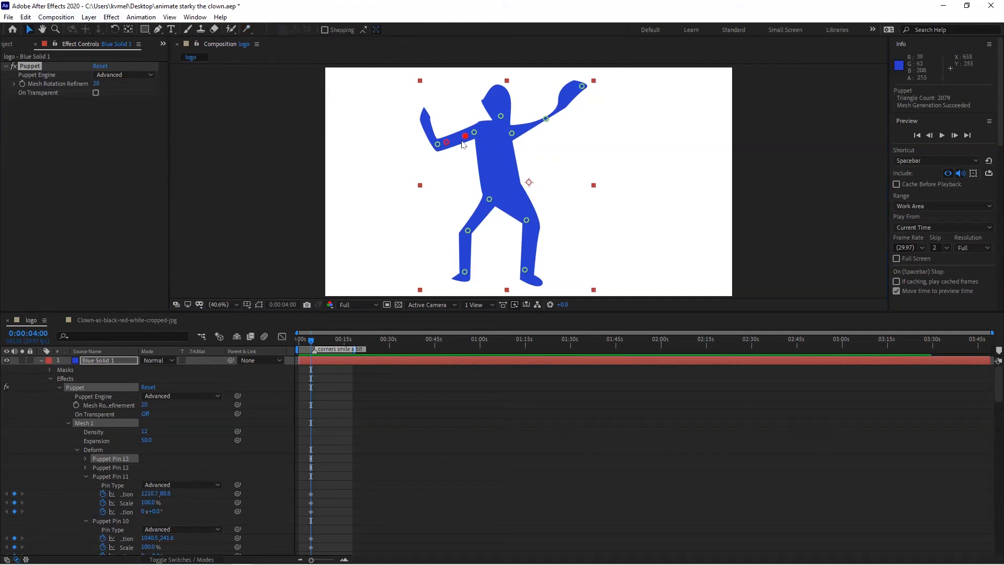
left_click(438, 146)
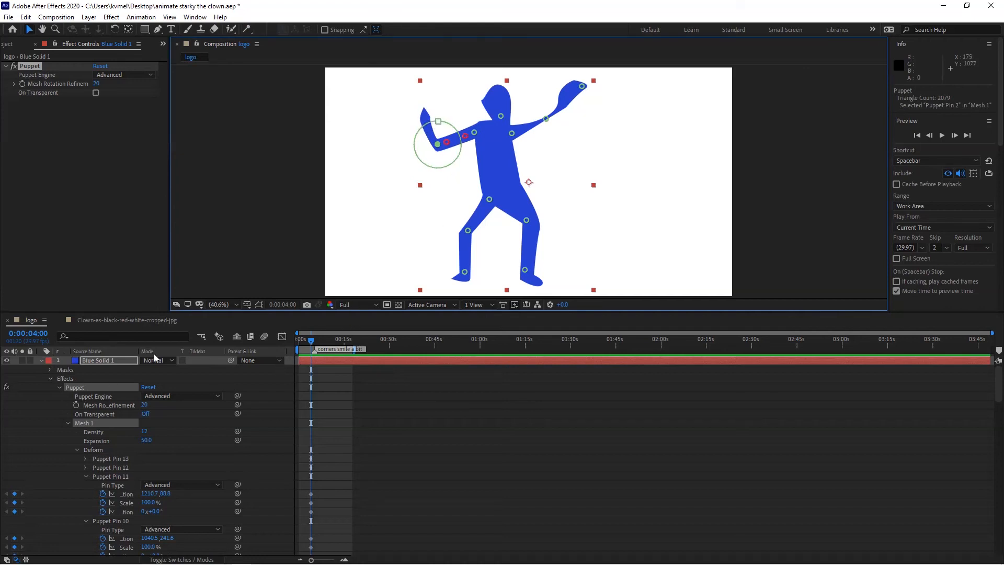
left_click(321, 345)
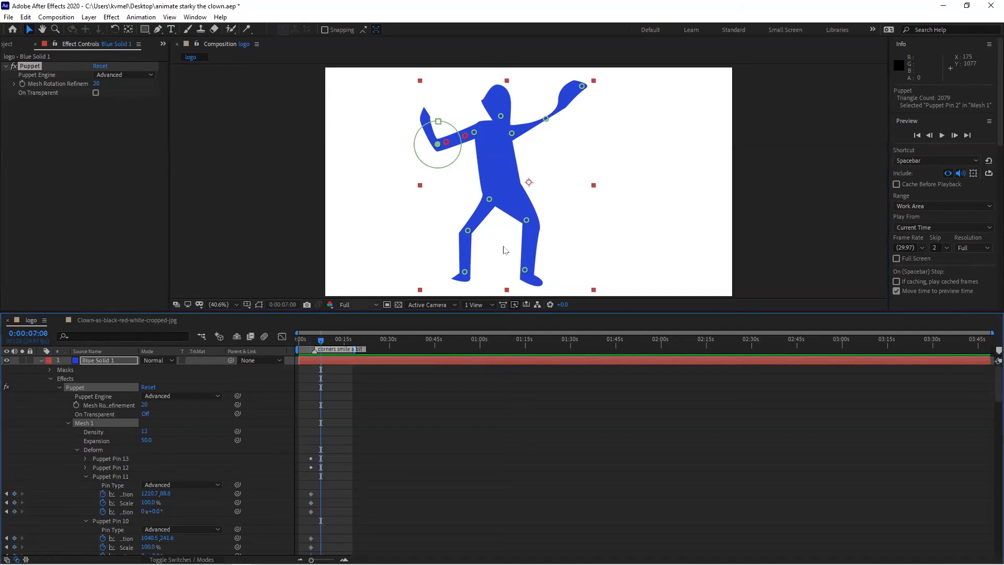
left_click_drag(458, 135, 477, 125)
left_click(438, 146)
left_click(501, 116)
mouse_move(527, 104)
left_mouse_down()
mouse_move(549, 130)
mouse_move(567, 130)
mouse_move(575, 86)
mouse_move(550, 95)
mouse_move(525, 84)
mouse_move(525, 105)
left_mouse_up()
left_click(545, 119)
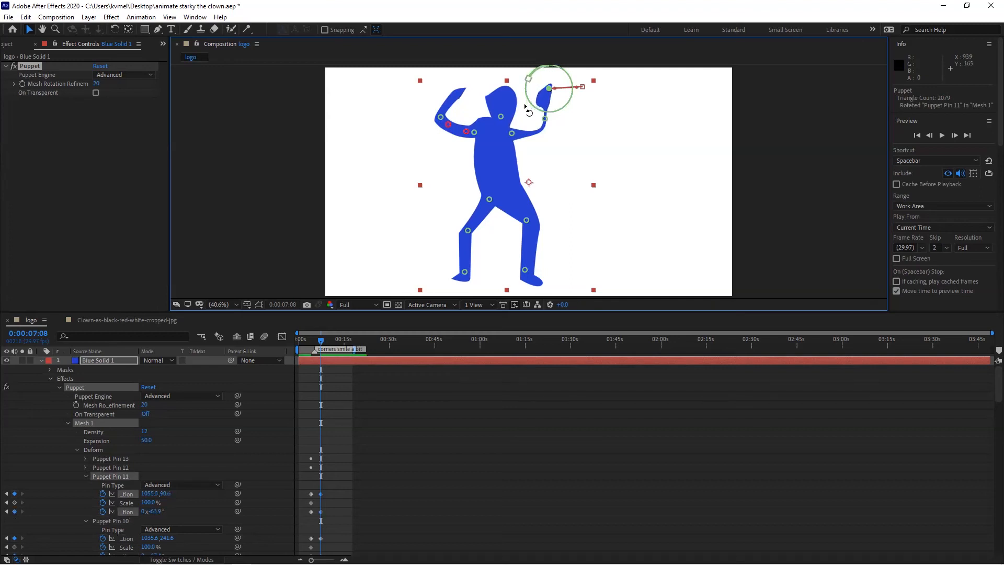
- Rotate the hip pin about 33°, then lift and rotate that leg's knee and ankle pins to kick the leg outward
left_click(490, 202)
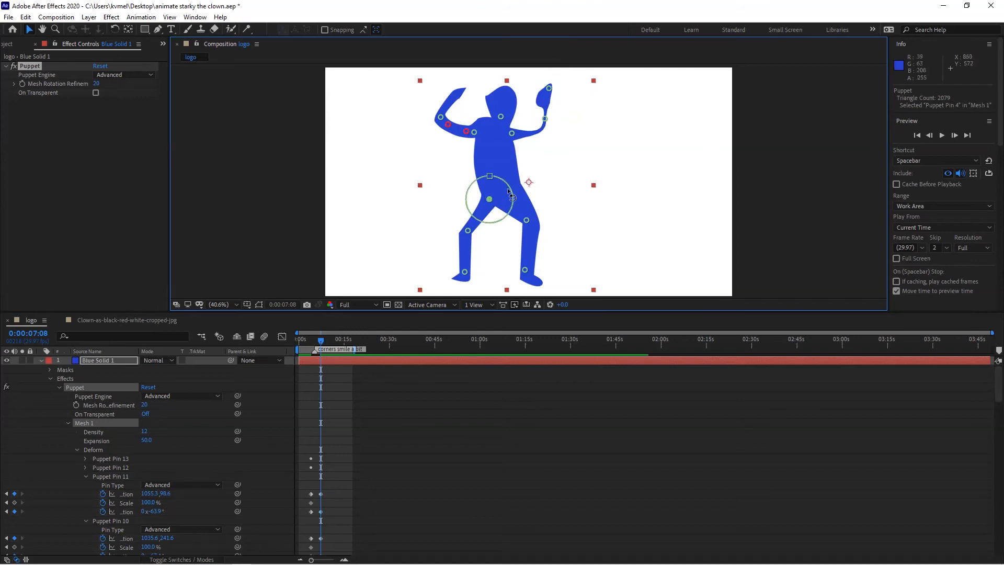
left_click_drag(511, 193, 516, 200)
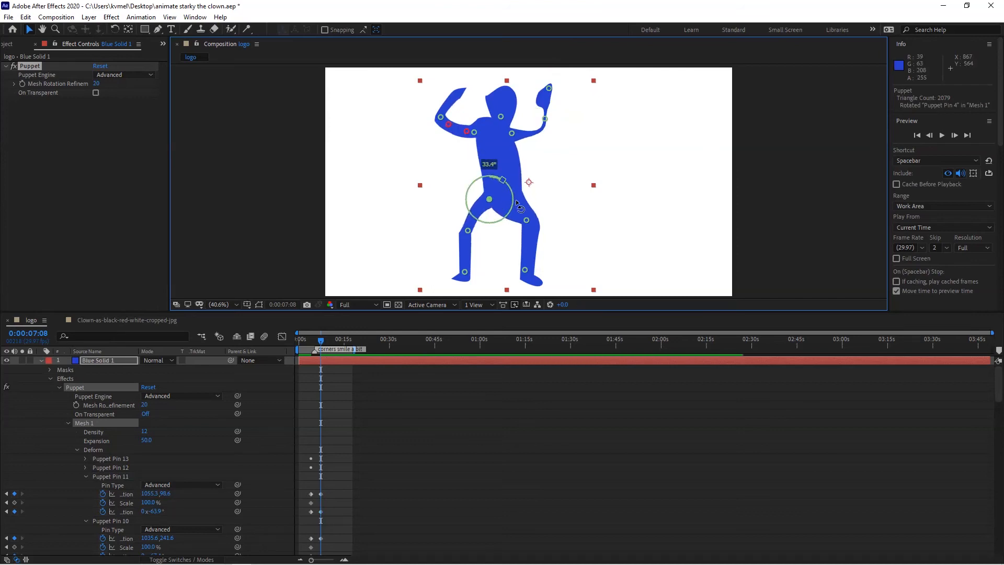
left_click(467, 230)
left_click_drag(492, 242, 472, 203)
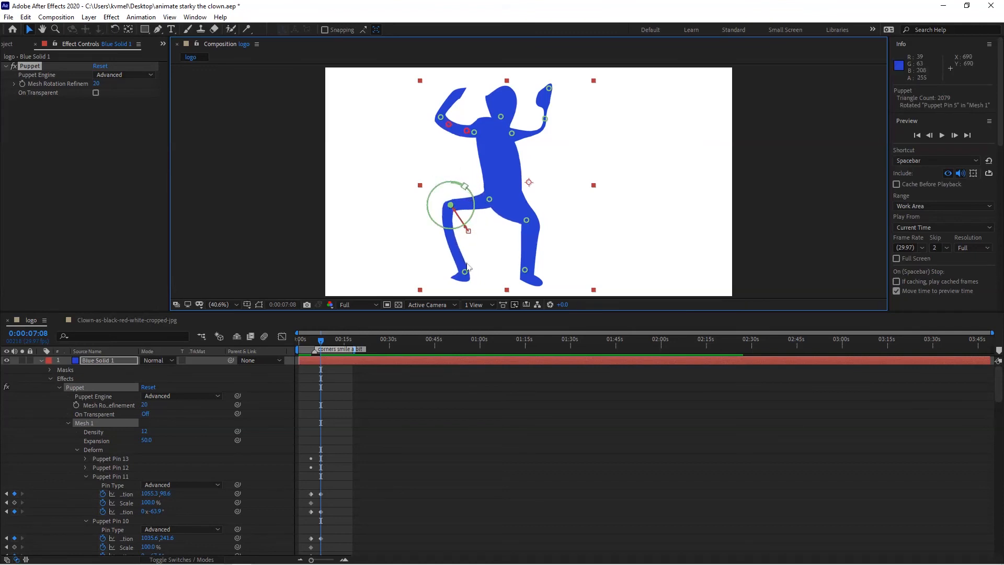
left_click_drag(464, 272, 444, 224)
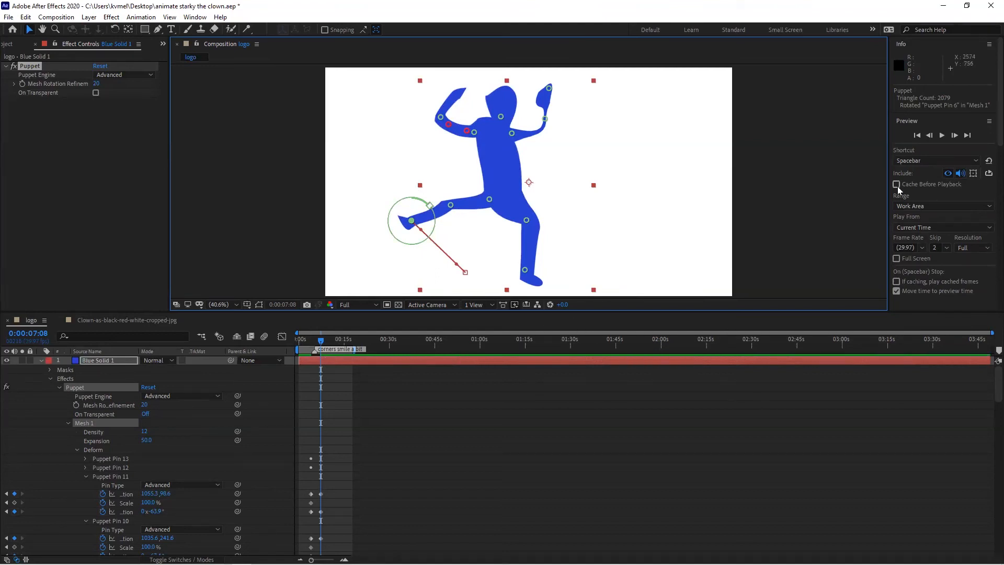
- Preview the figure's motion from the first frame, scrub it to 0:00:08:09, and save the project
left_click(918, 135)
left_click(942, 136)
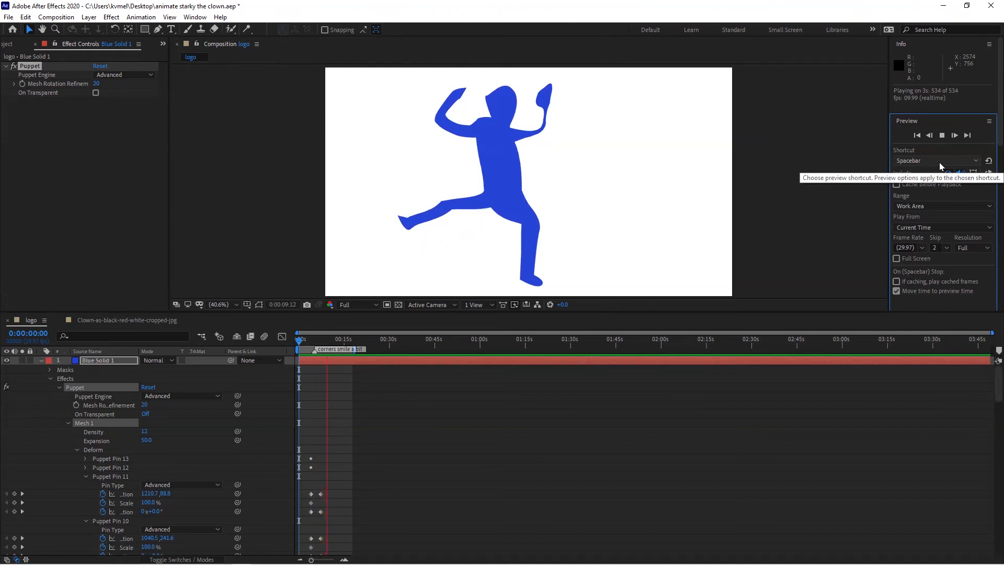
key("space")
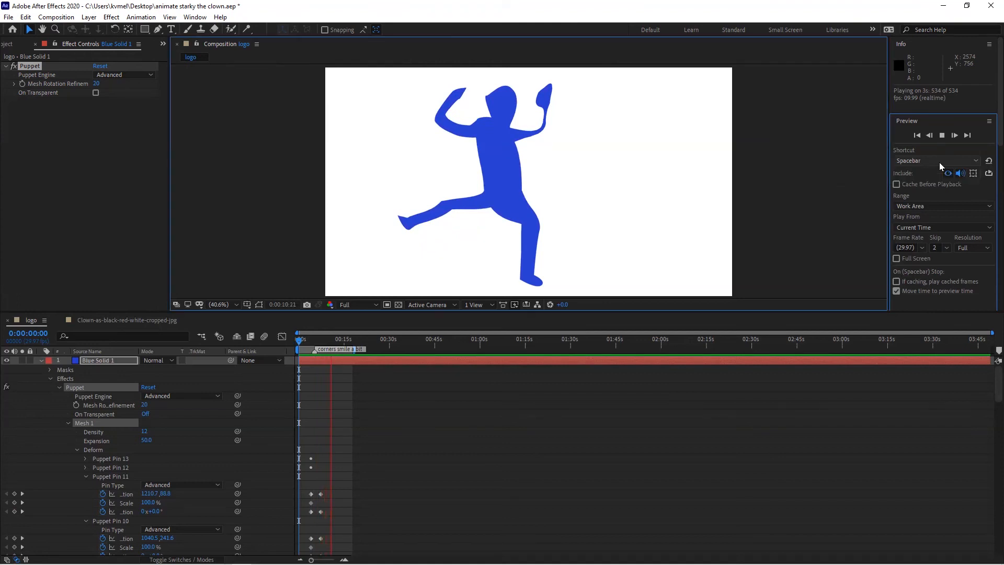
left_click(299, 345)
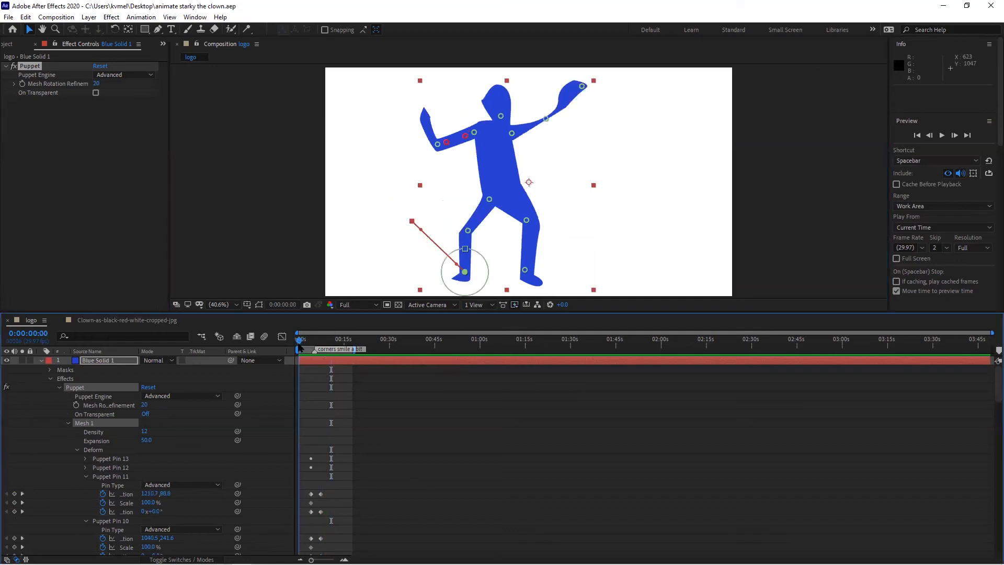
left_click_drag(299, 347, 323, 351)
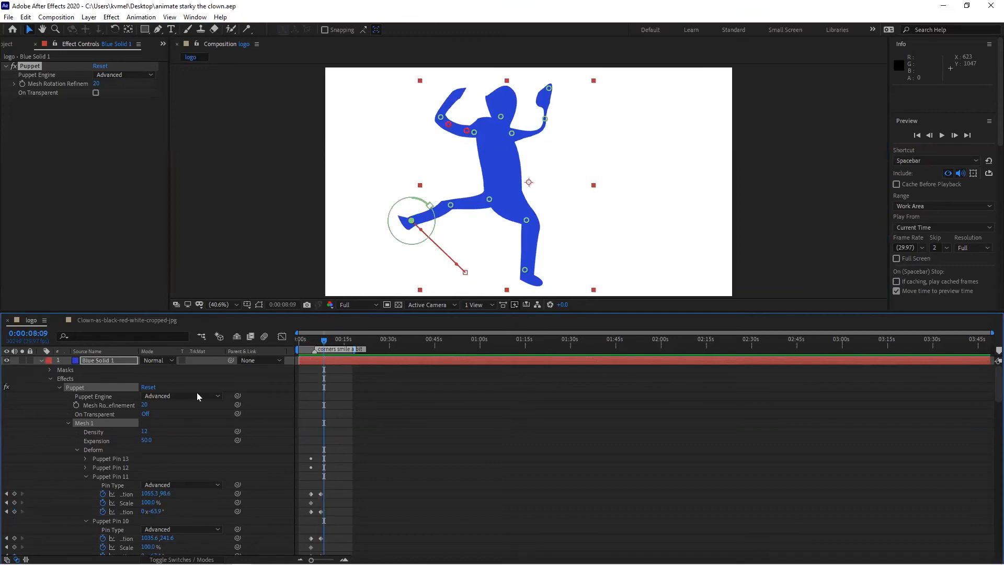
- Copy all of the blue figure's Advanced pin keyframes and paste them at 0:00:11:08 to repeat the motion
scroll(197, 394, "down", 4)
scroll(237, 409, "up", 4)
scroll(236, 409, "down", 3)
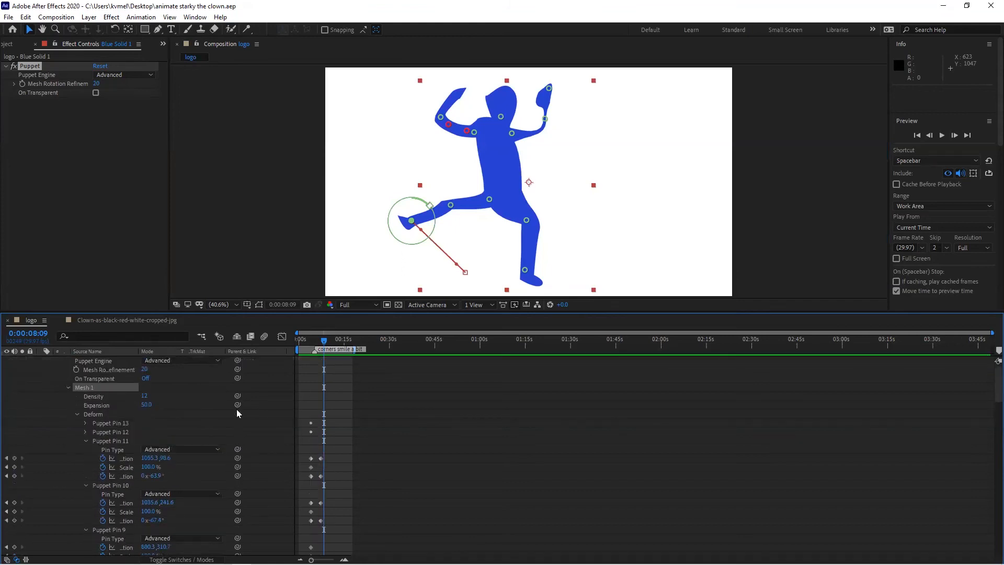
left_click_drag(319, 417, 330, 514)
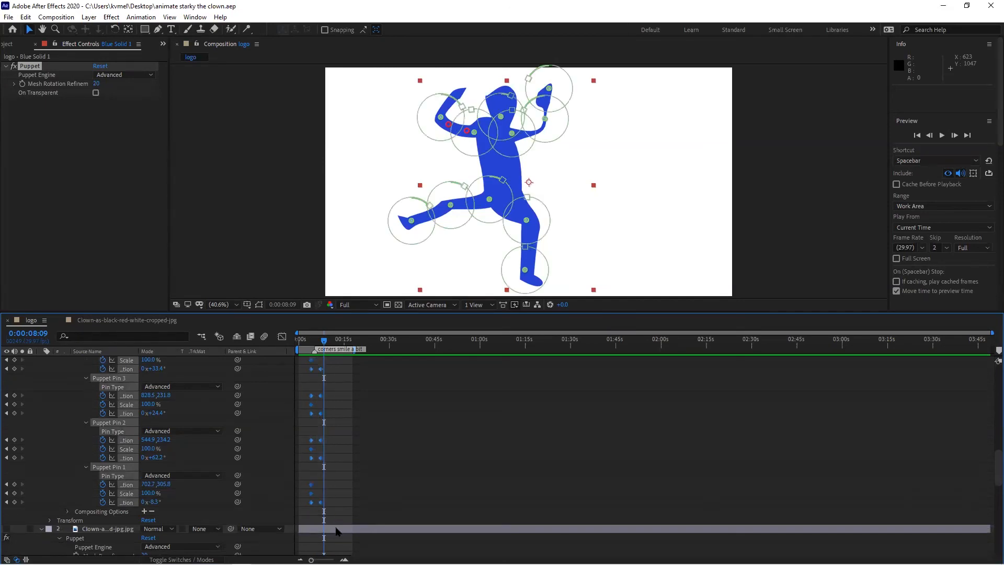
key("ctrl+c")
left_click(333, 344)
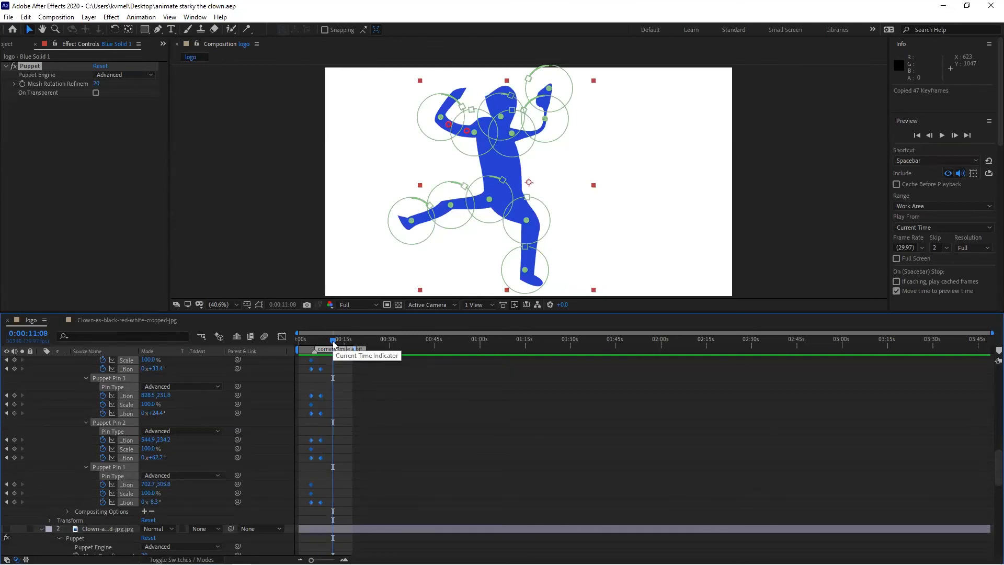
key("ctrl+v")
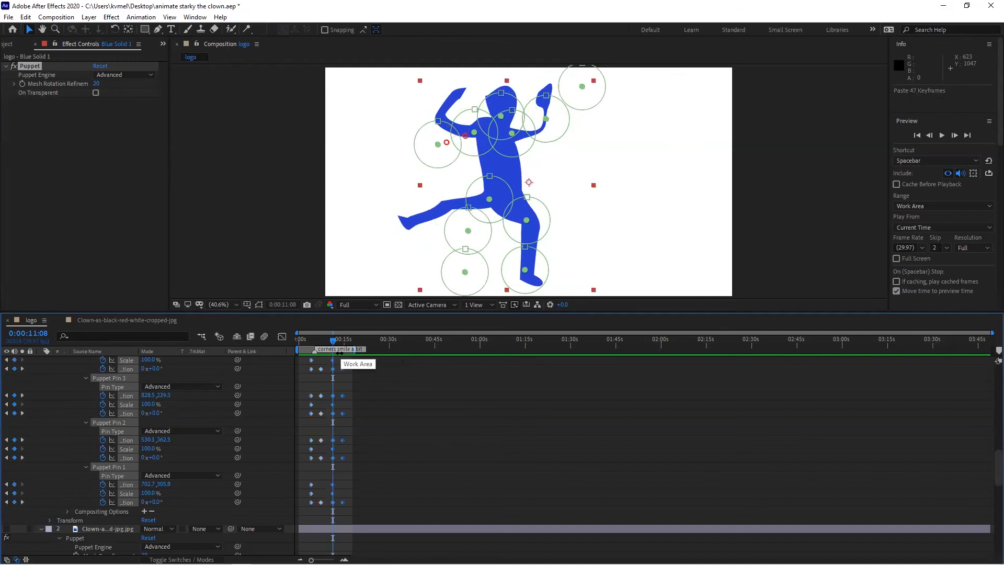
- Time-reverse the blue figure's newly pasted pin keyframes and move them earlier, closer to the preceding keyframes
right_click(333, 399)
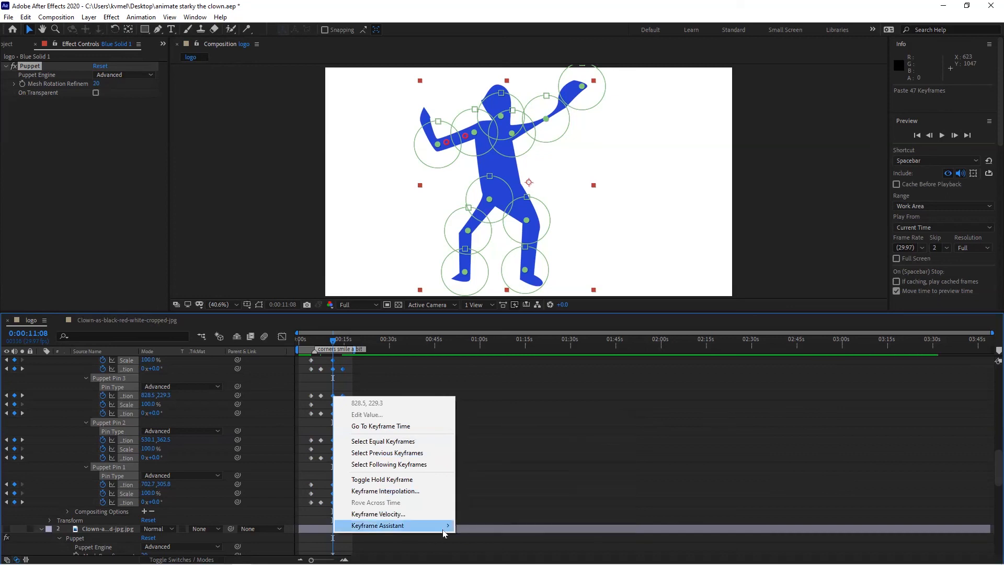
mouse_move(443, 529)
left_click(485, 527)
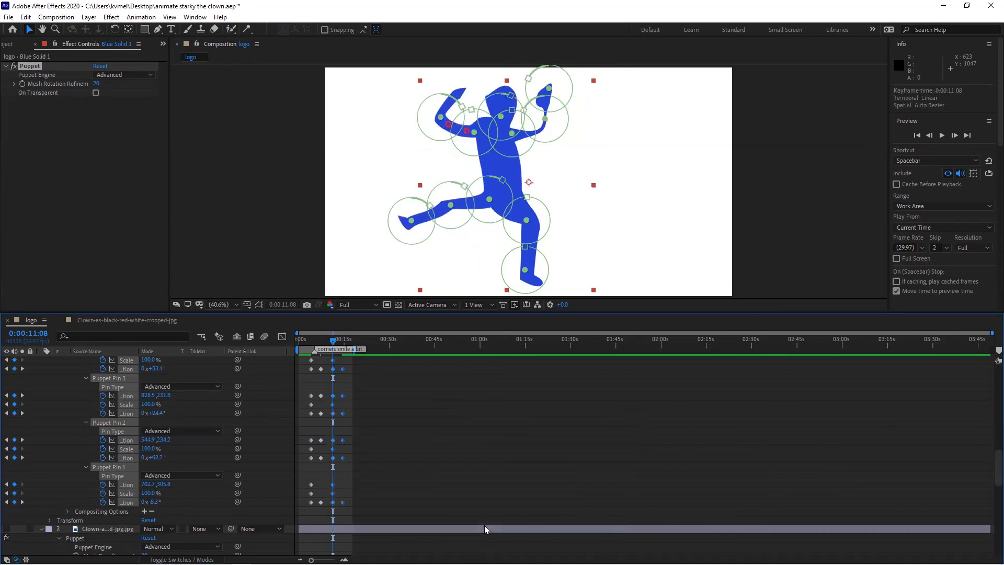
left_click_drag(334, 370, 326, 372)
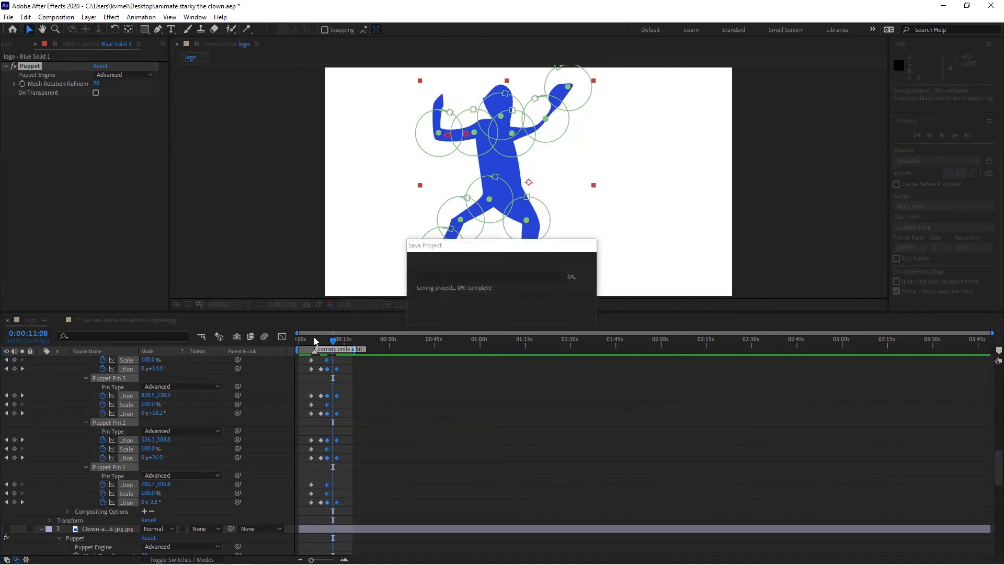
- Preview the figure's forward and reversed motion from the first frame
left_click(310, 340)
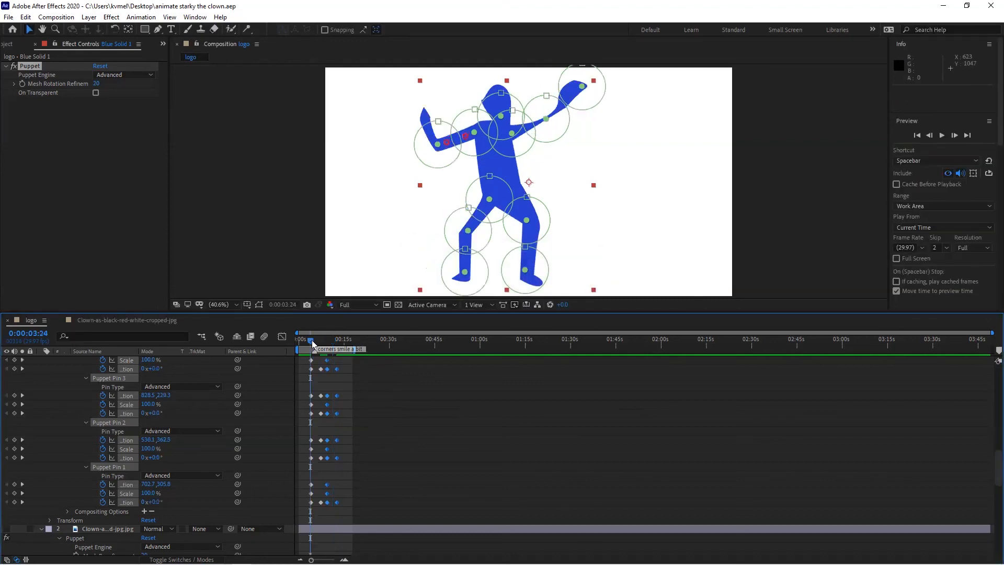
left_click(918, 136)
left_click(942, 135)
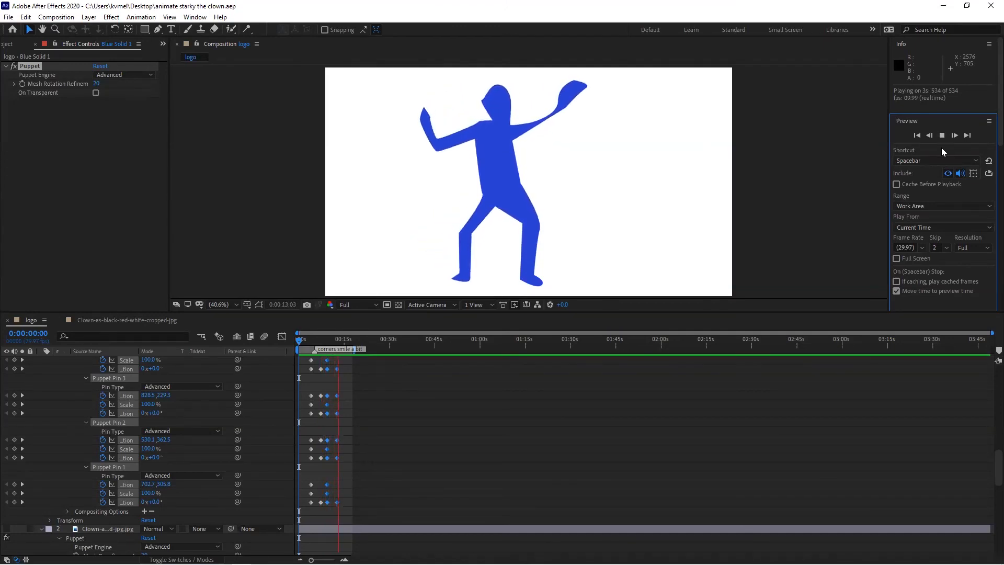
key("space")
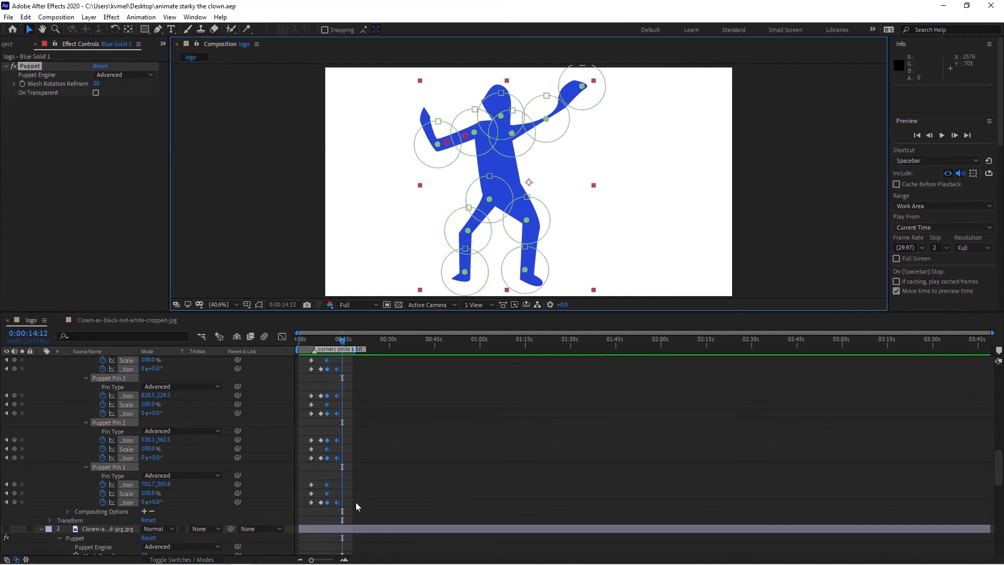
- Copy all of the blue figure's Advanced pin keyframes and paste them at 0:00:06:07
left_click(310, 436)
left_click_drag(344, 515, 304, 322)
left_click_drag(304, 315, 304, 314)
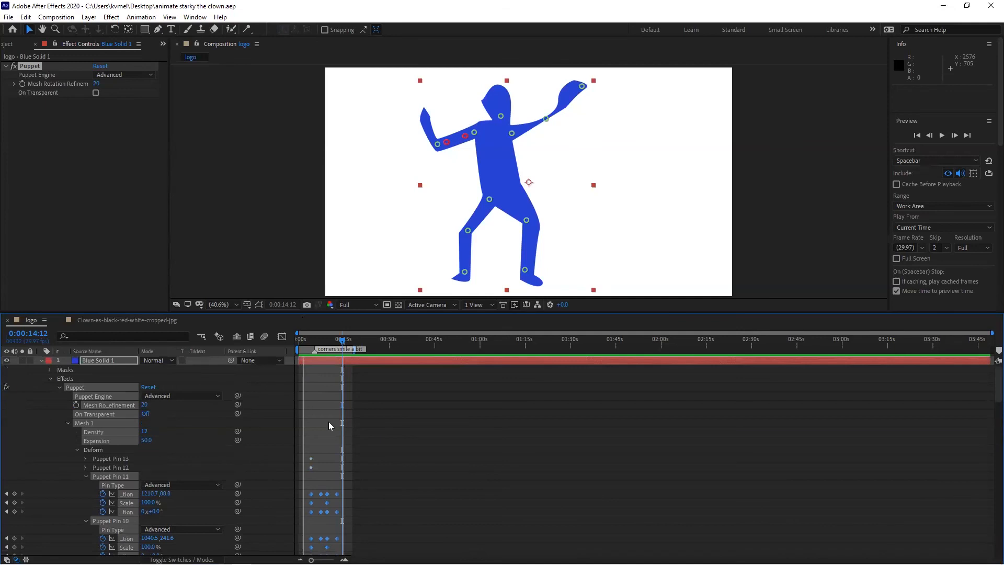
left_click_drag(325, 496, 295, 484)
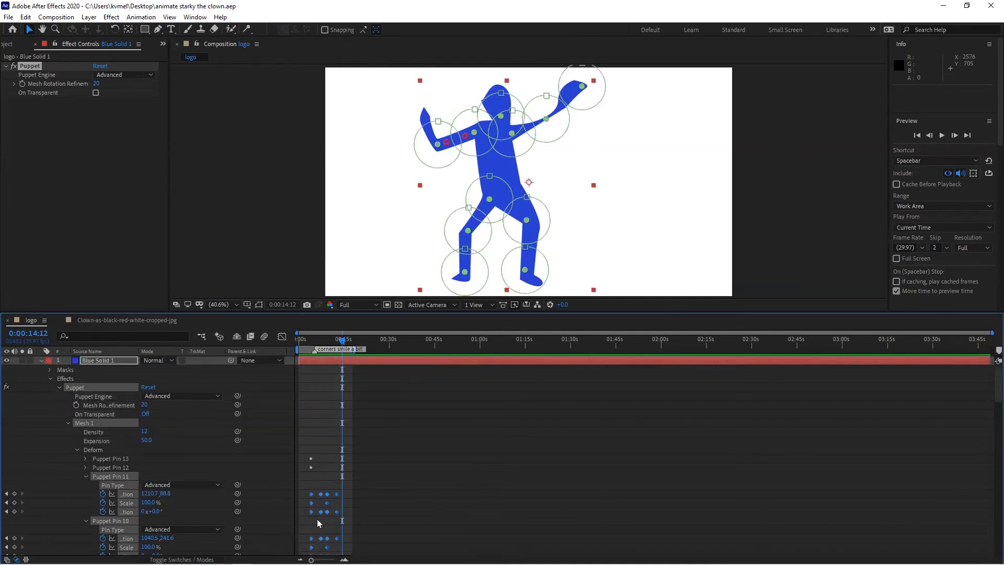
key("ctrl+c")
left_click_drag(341, 343, 314, 335)
key("ctrl+v")
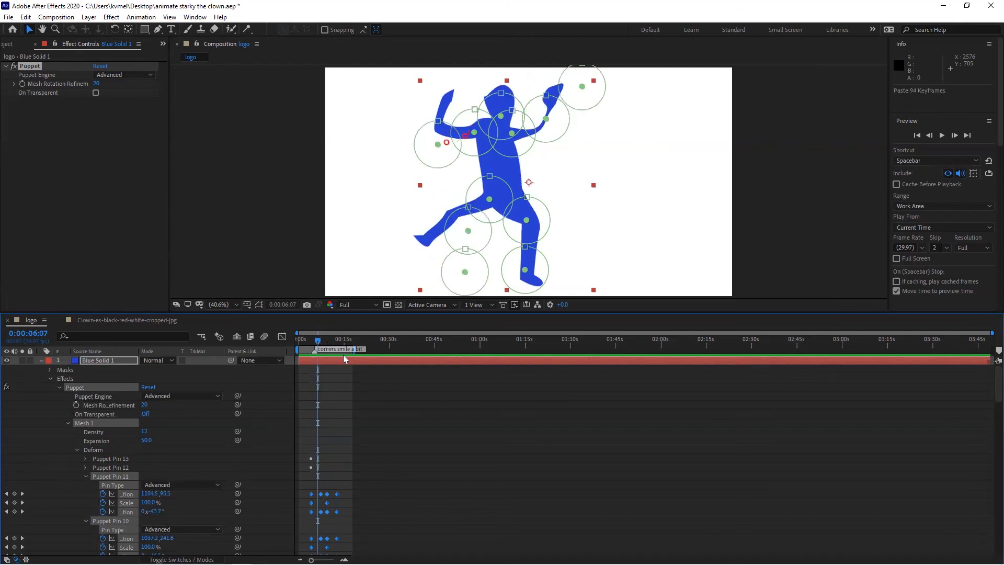
- Paste the pin keyframes again at 0:00:14:11 and 0:00:16:29, and extend the work area's end to 0:00:27:00
left_click(343, 346)
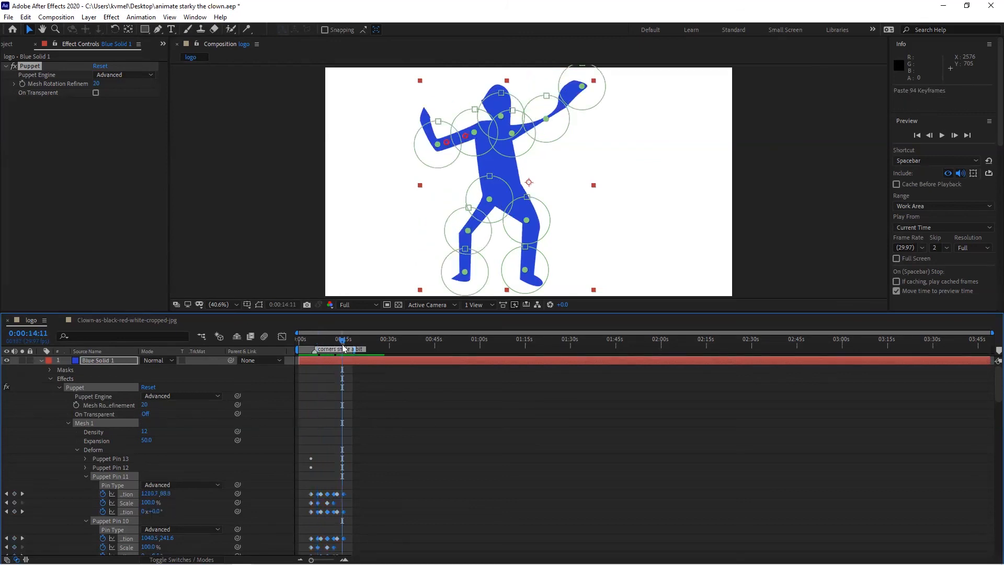
key("ctrl+v")
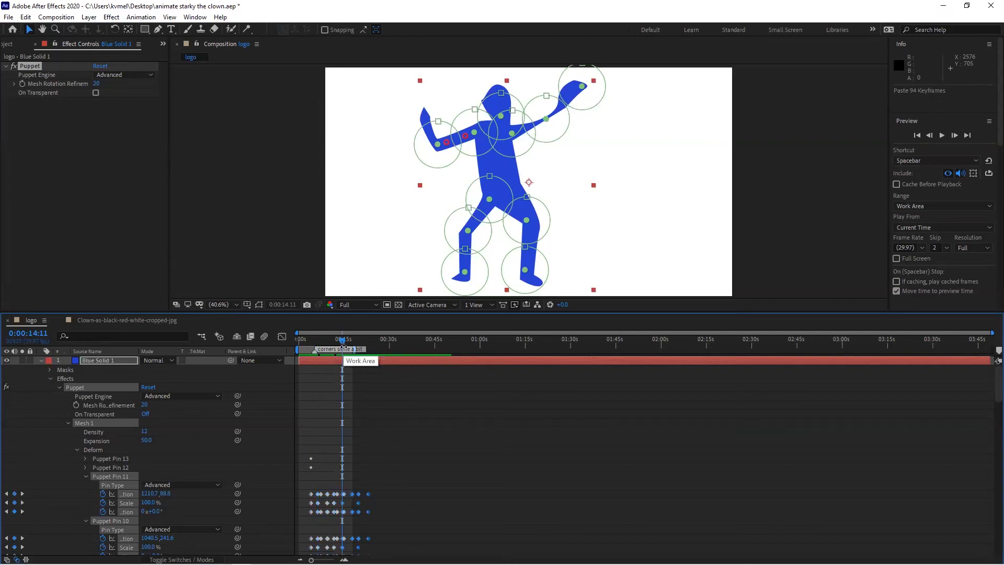
left_click(351, 343)
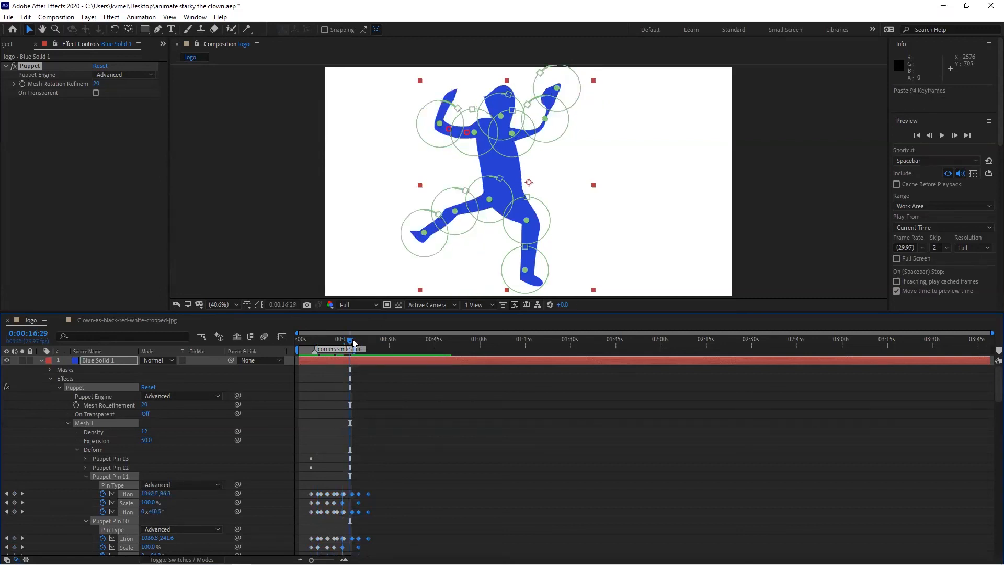
key("ctrl+v")
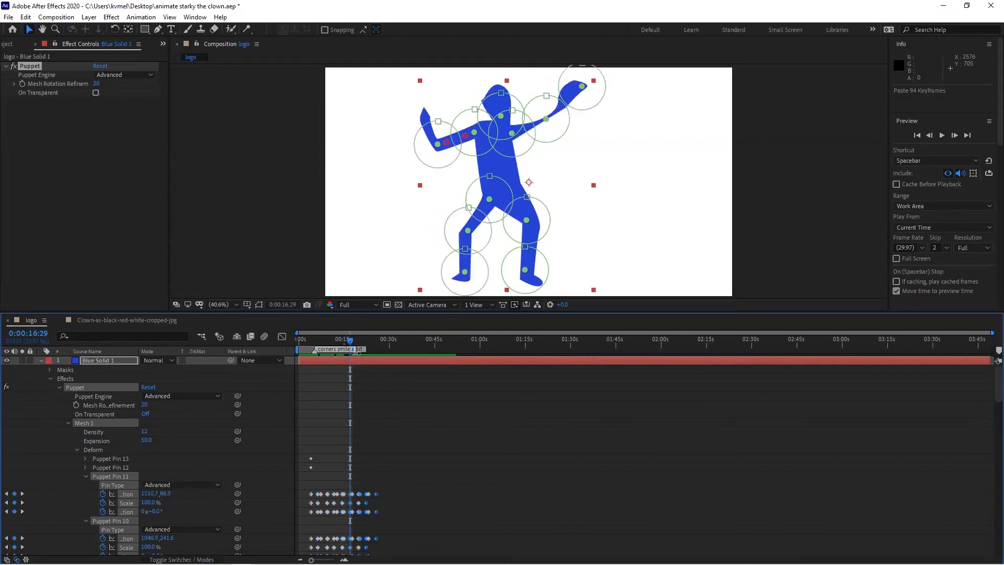
left_click_drag(380, 354, 382, 349)
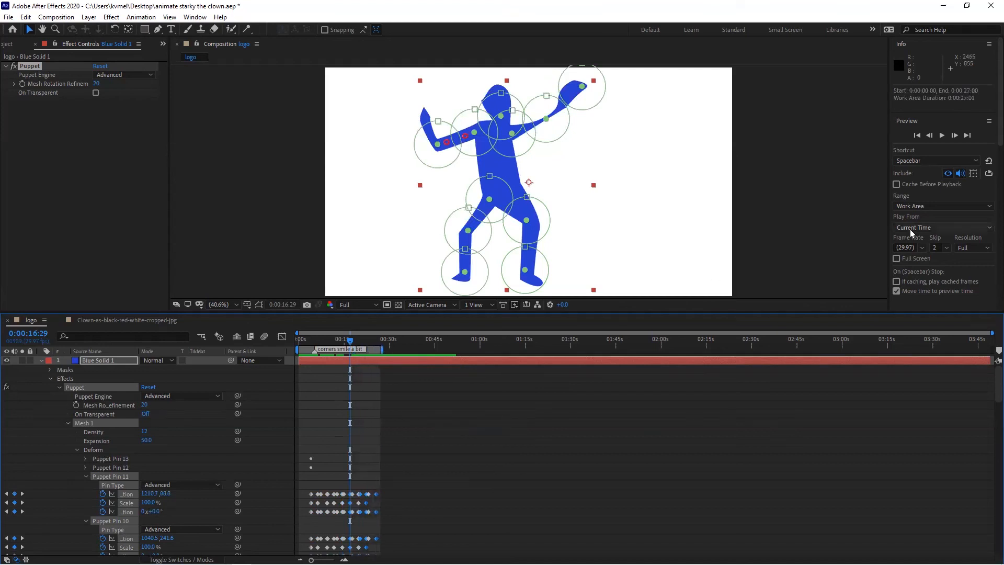
- Preview the figure's repeated motion over the extended work area and save the project
left_click(942, 136)
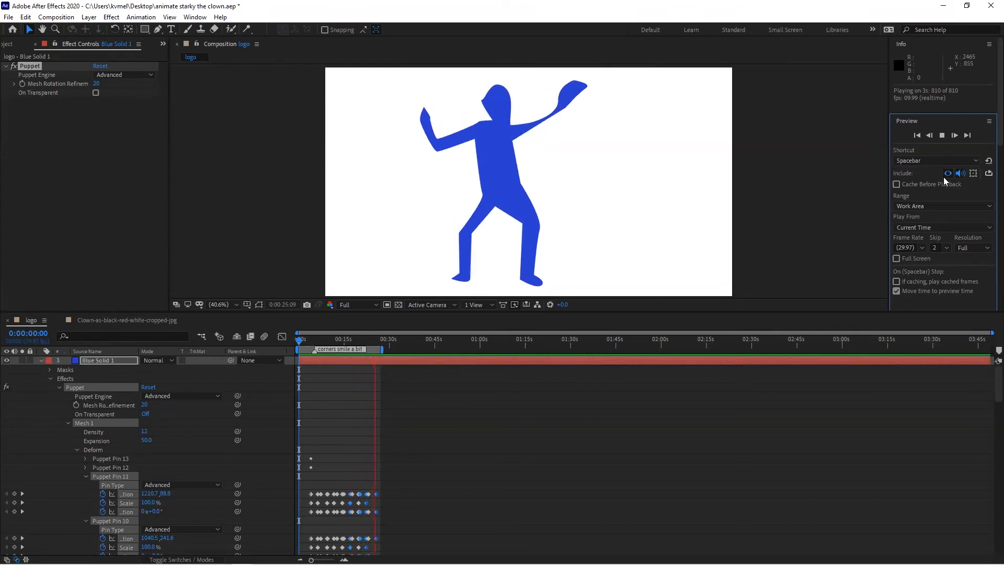
key("space")
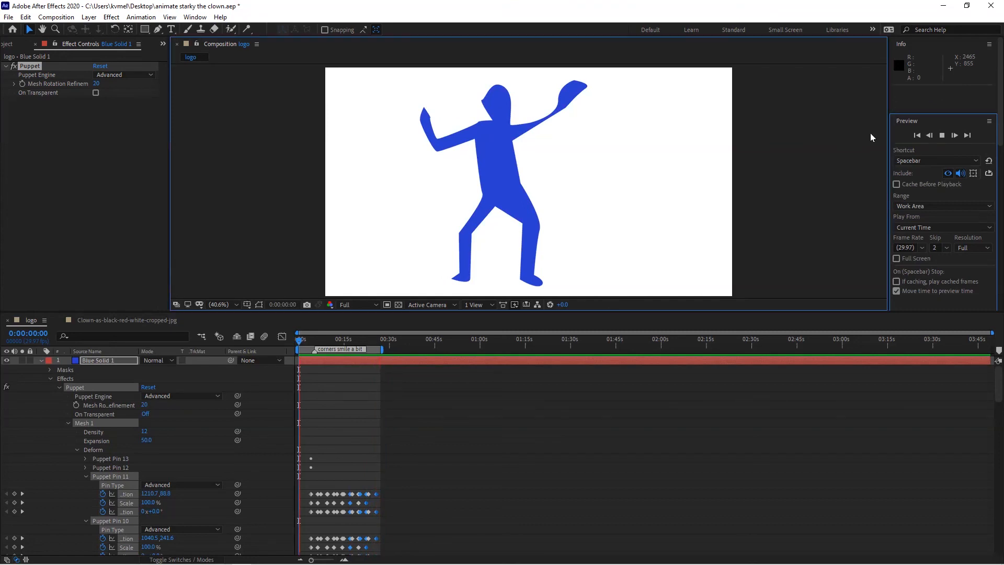
left_click(8, 17)
left_click(33, 119)
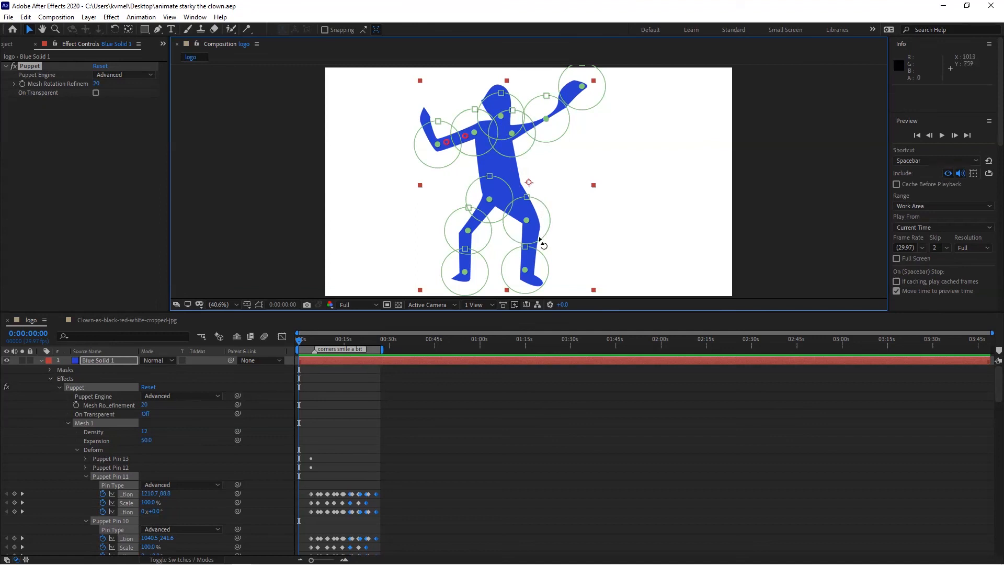
- Try to pull the straight leg's ankle pin across the figure's other leg, and undo the move
left_click(532, 277)
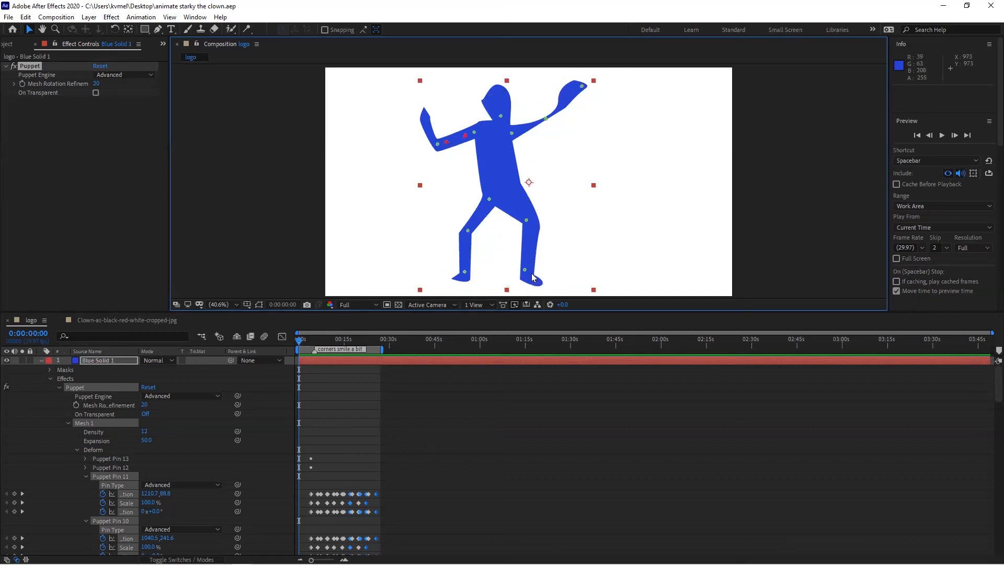
left_click(526, 271)
left_click_drag(523, 270, 441, 234)
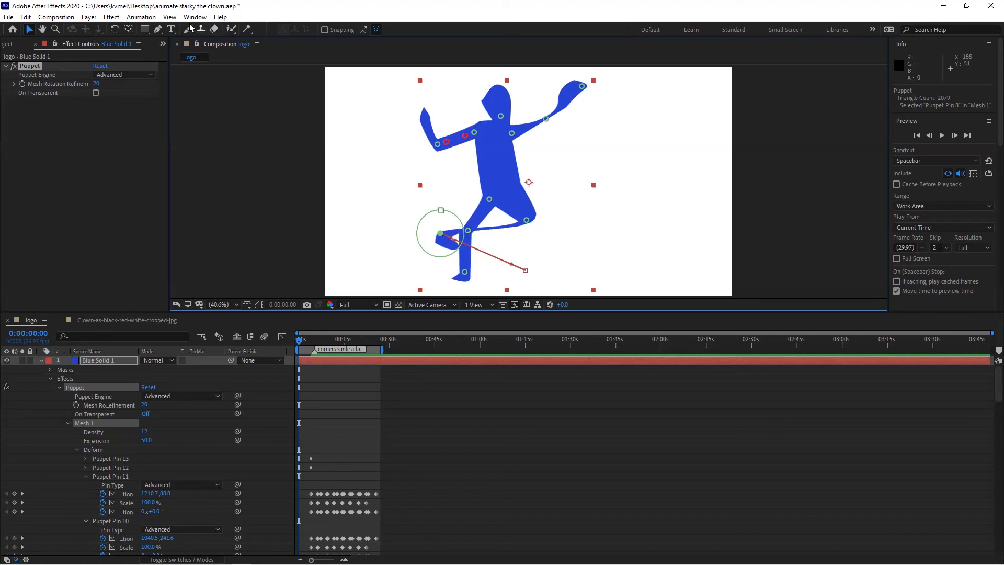
left_click(247, 31)
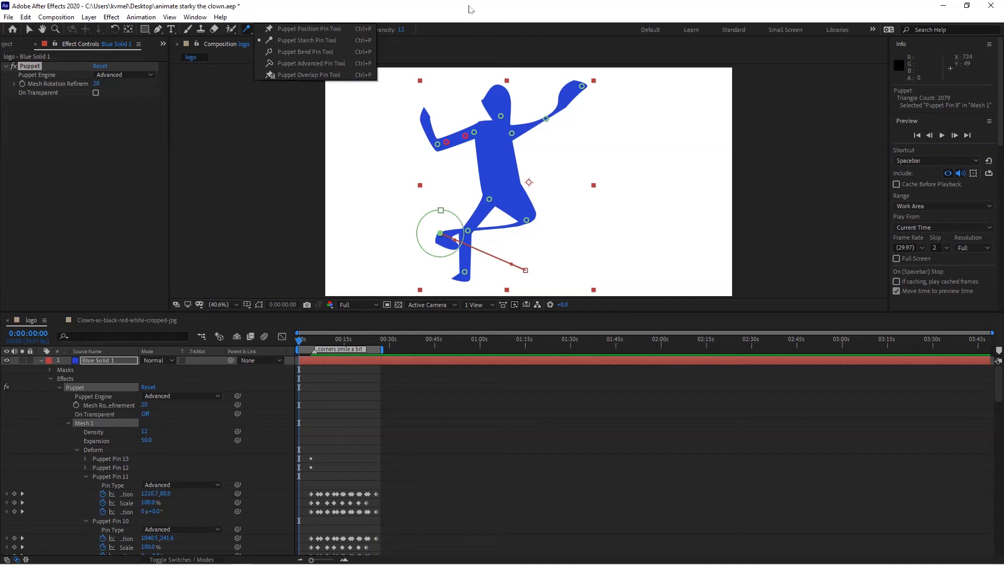
key("ctrl+z")
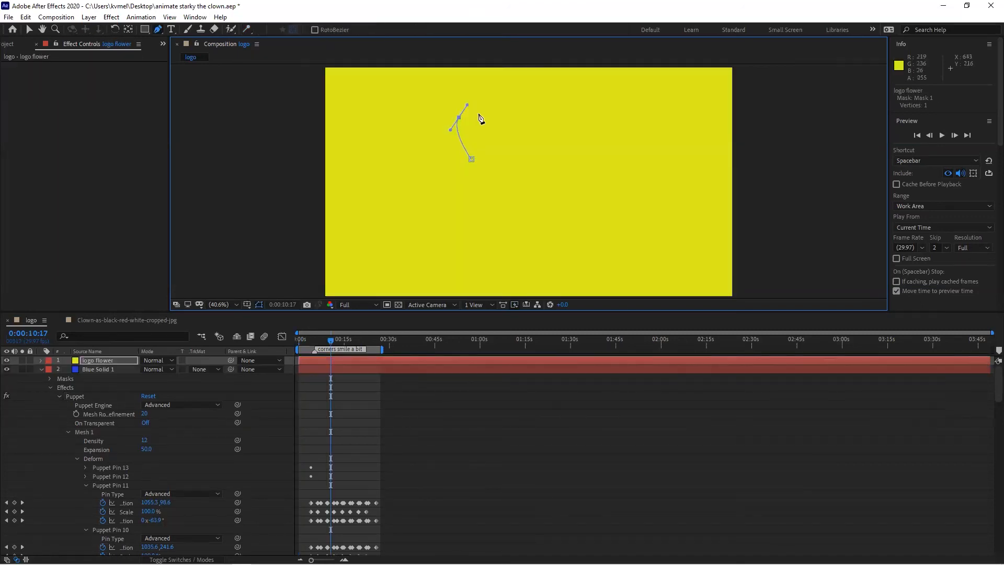
- Draw a closed six-petal flower mask with the Pen tool on the yellow logo flower solid
left_click_drag(480, 119, 541, 162)
left_click(486, 156)
left_click(494, 160)
left_click(496, 177)
left_click(517, 195)
left_click(501, 205)
left_click(488, 178)
left_click_drag(486, 213, 468, 200)
left_click(475, 178)
left_click(446, 192)
left_click_drag(441, 160, 446, 157)
left_click(472, 159)
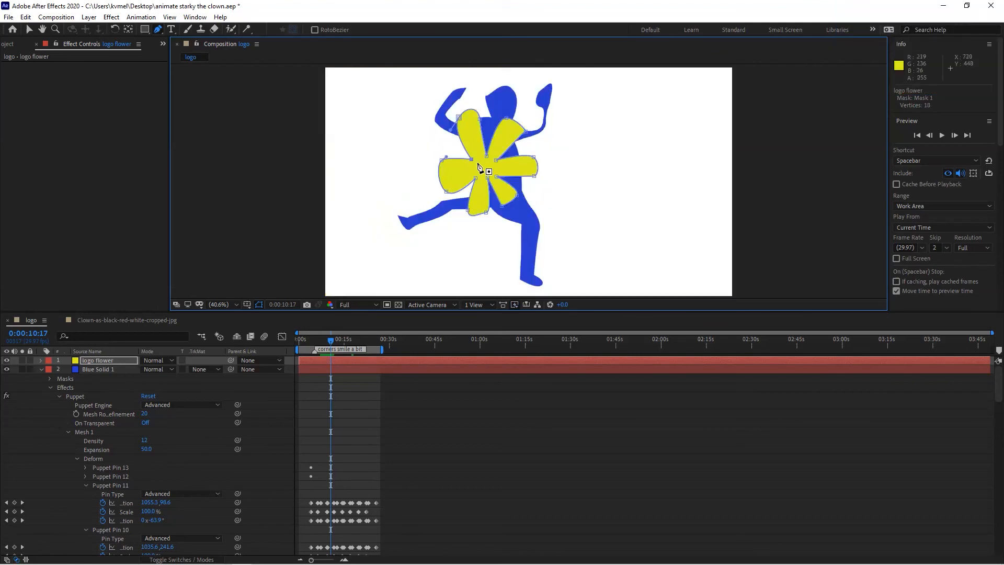